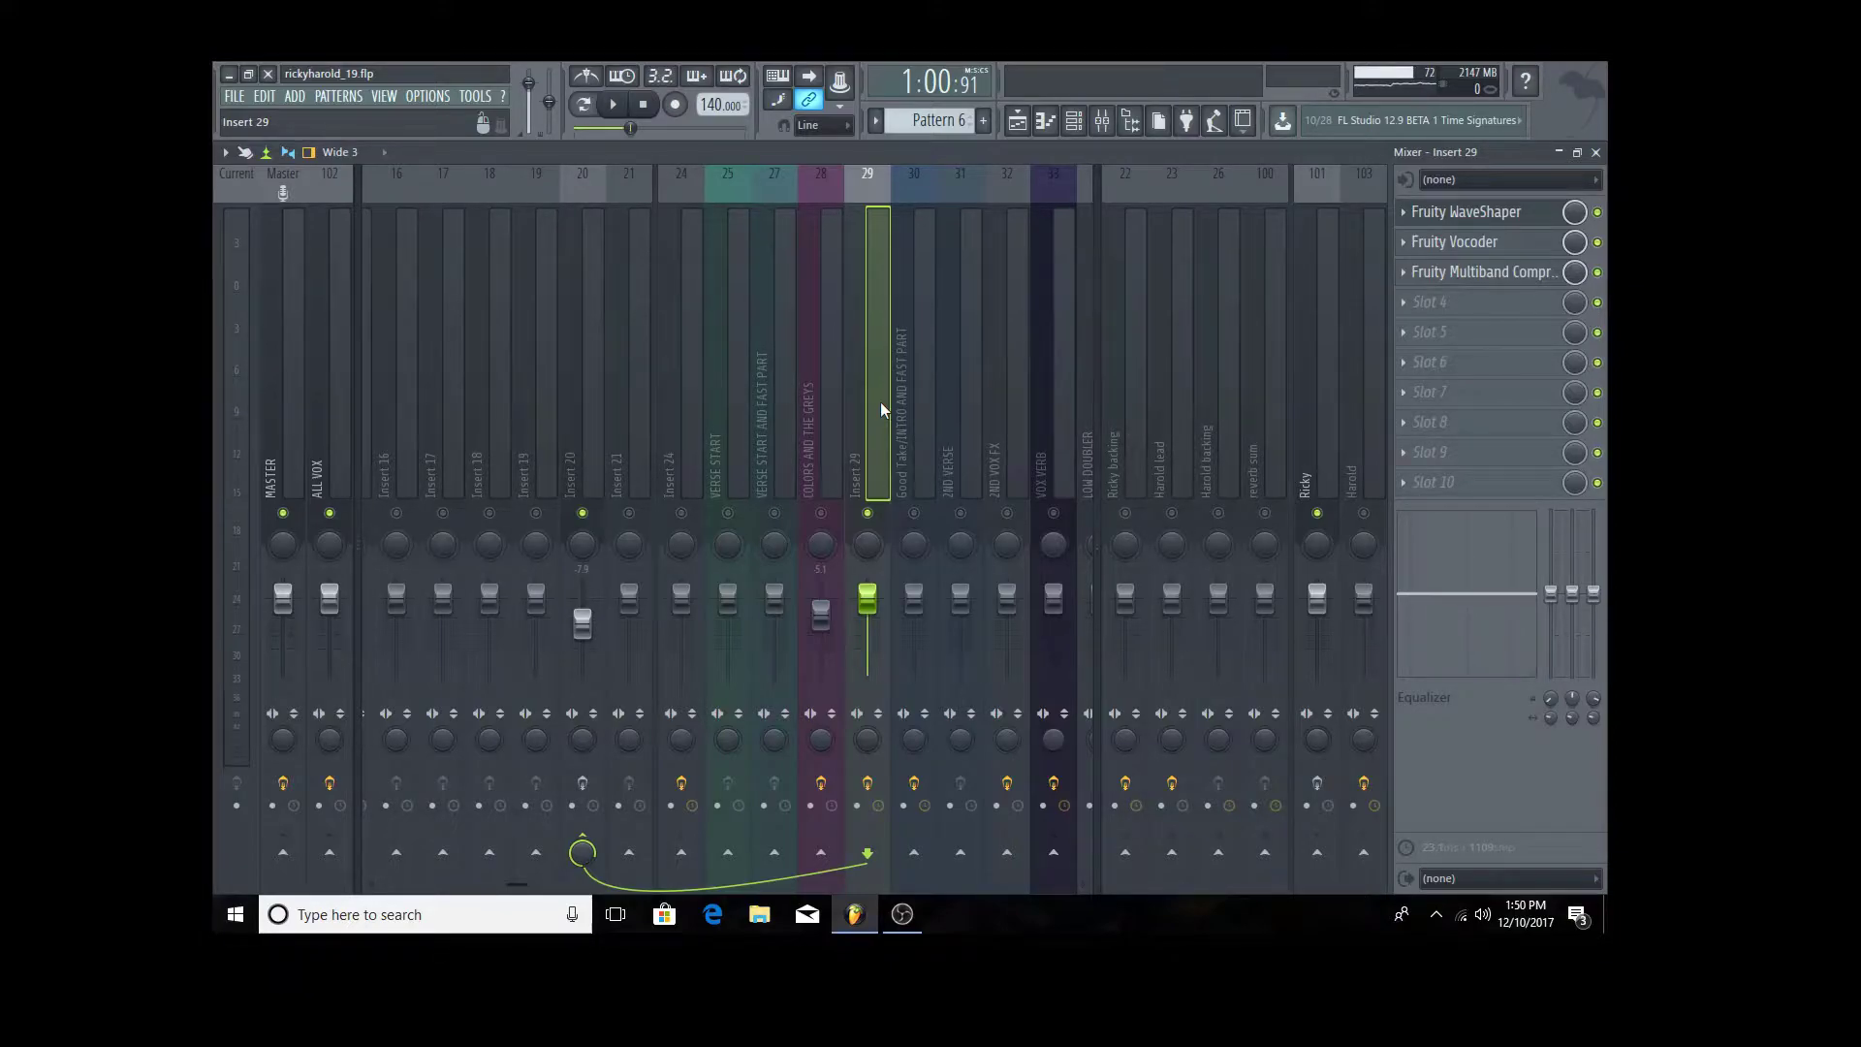
- Play the song briefly, then choose Open mixer track state from insert 29's options
left_click(616, 105)
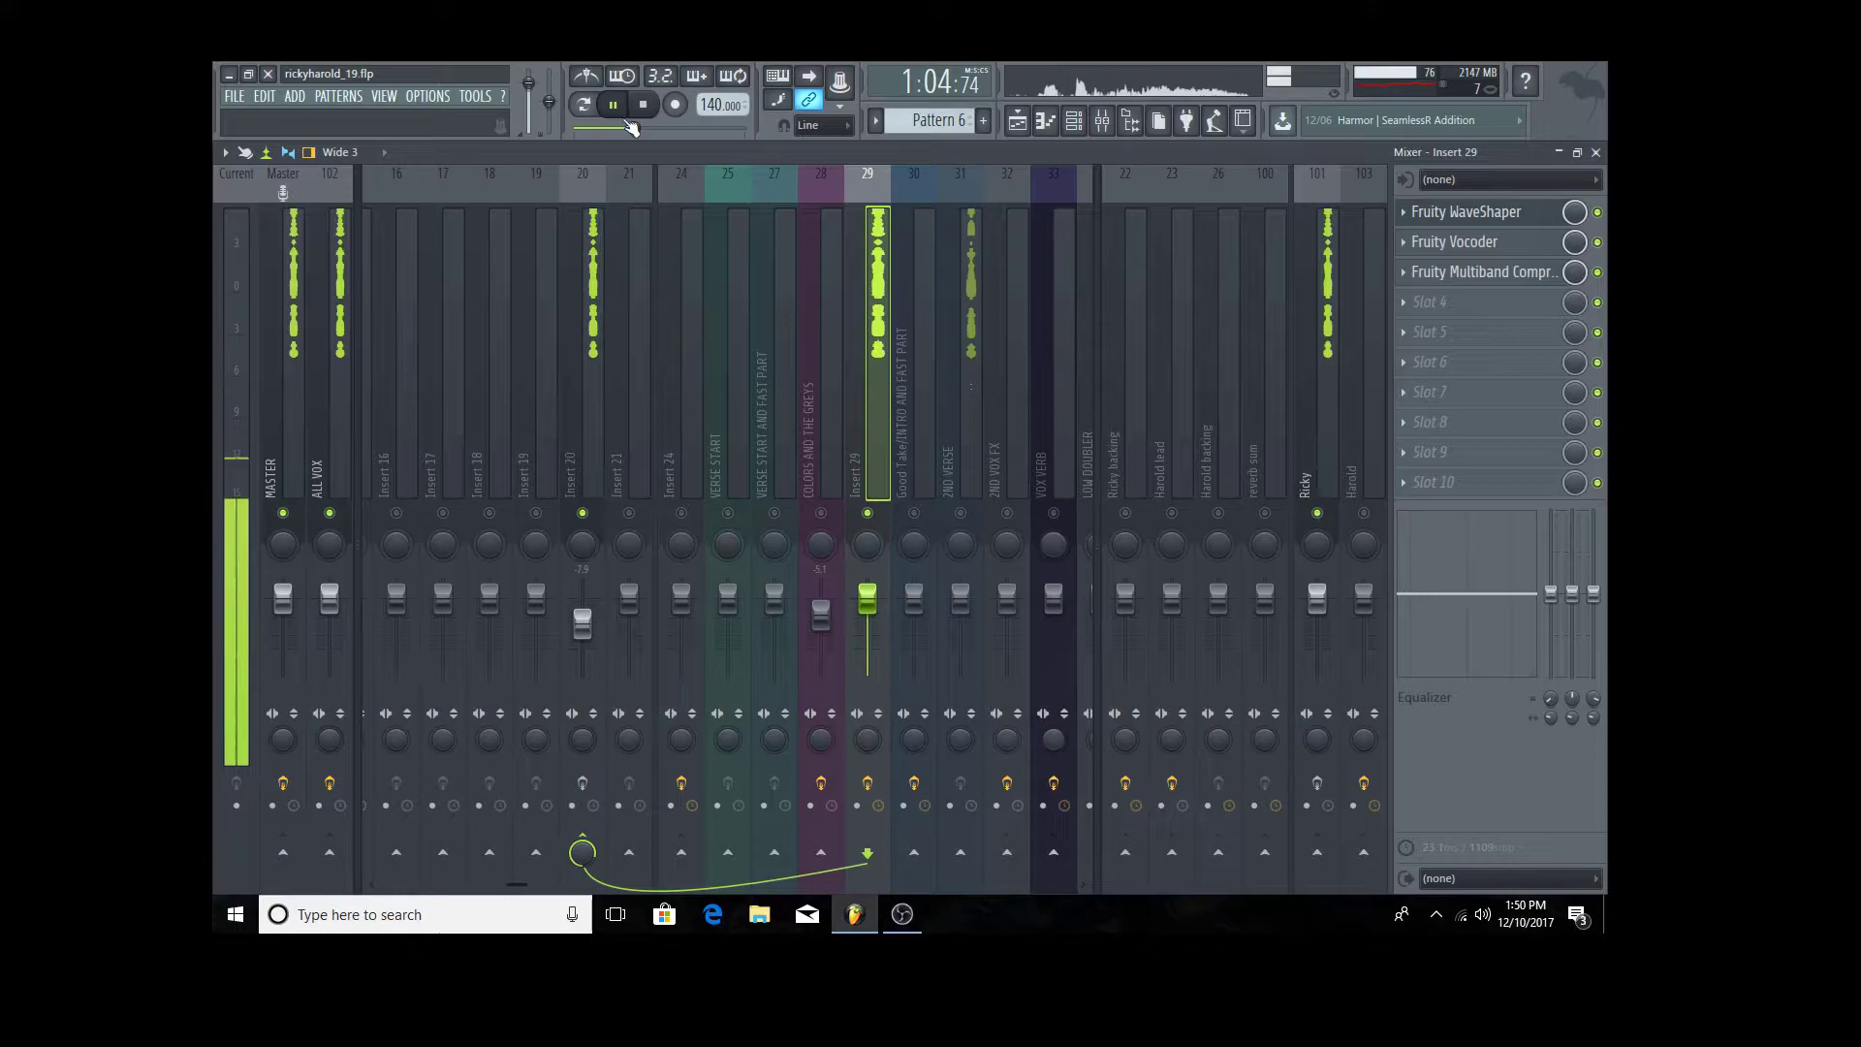
left_click(648, 105)
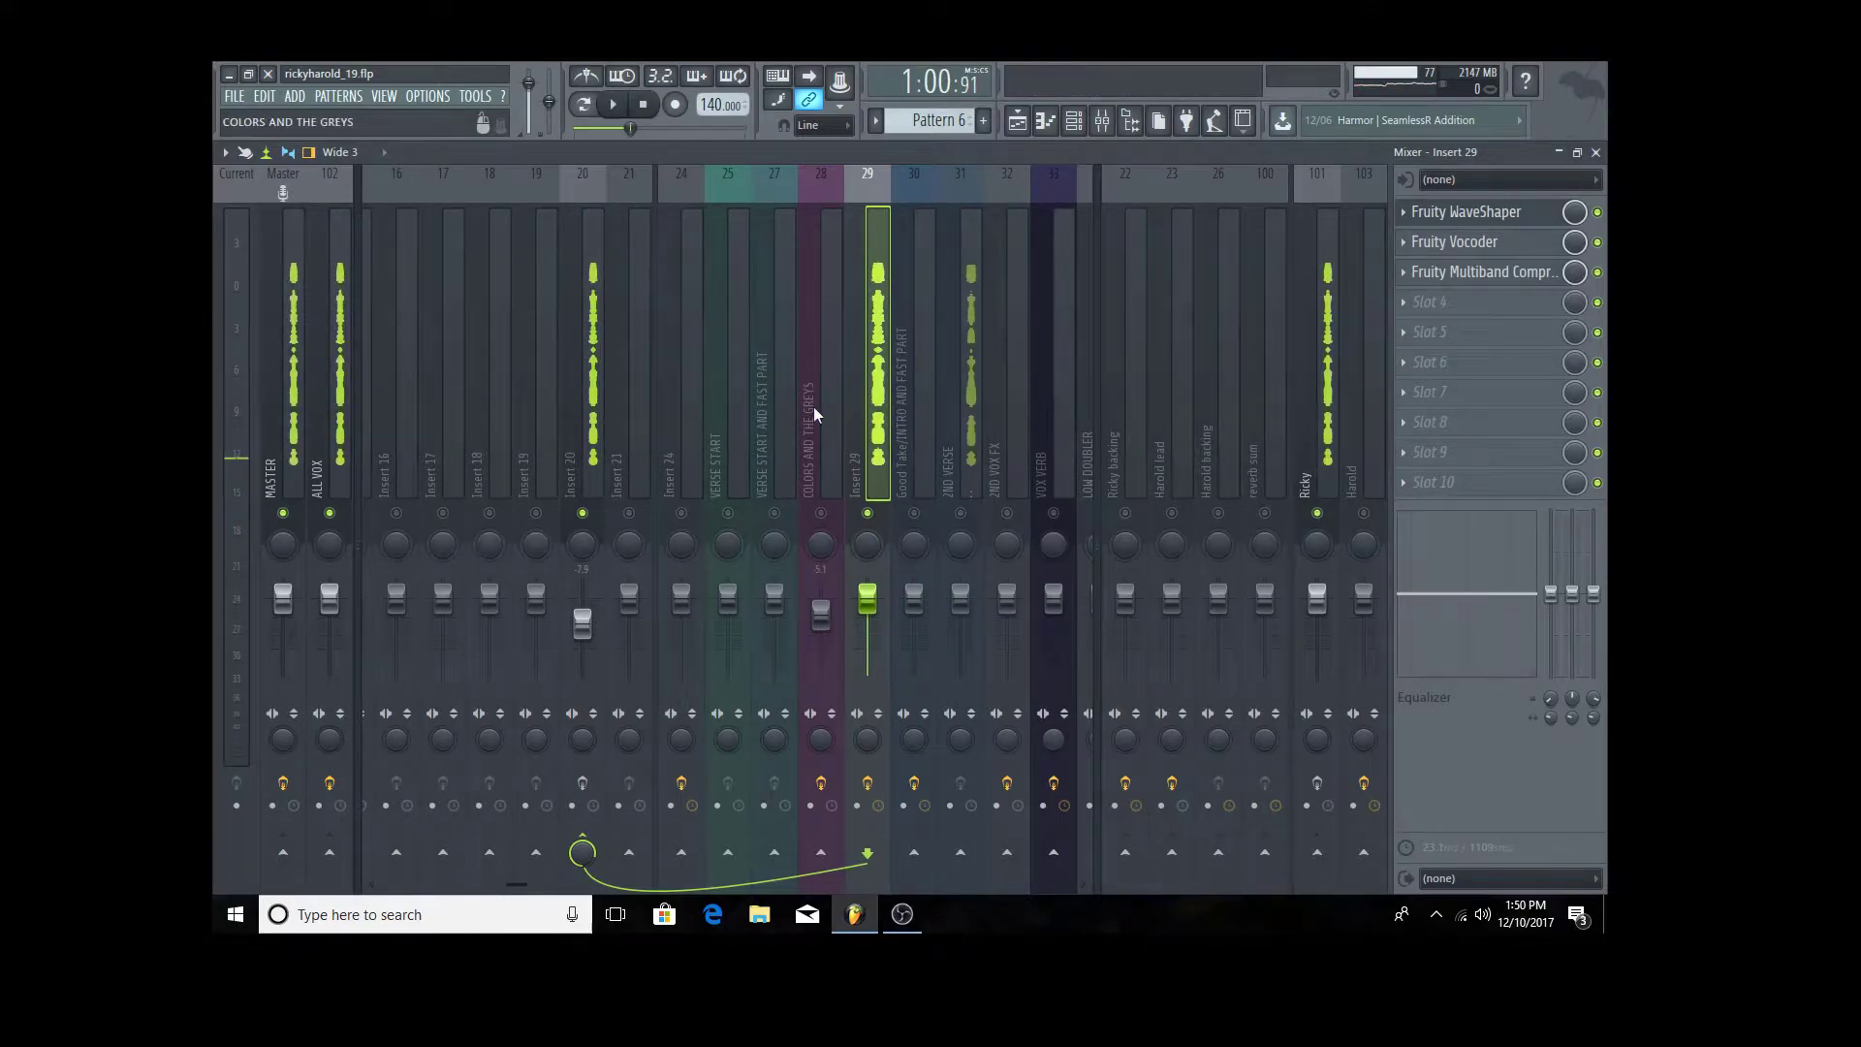
right_click(869, 499)
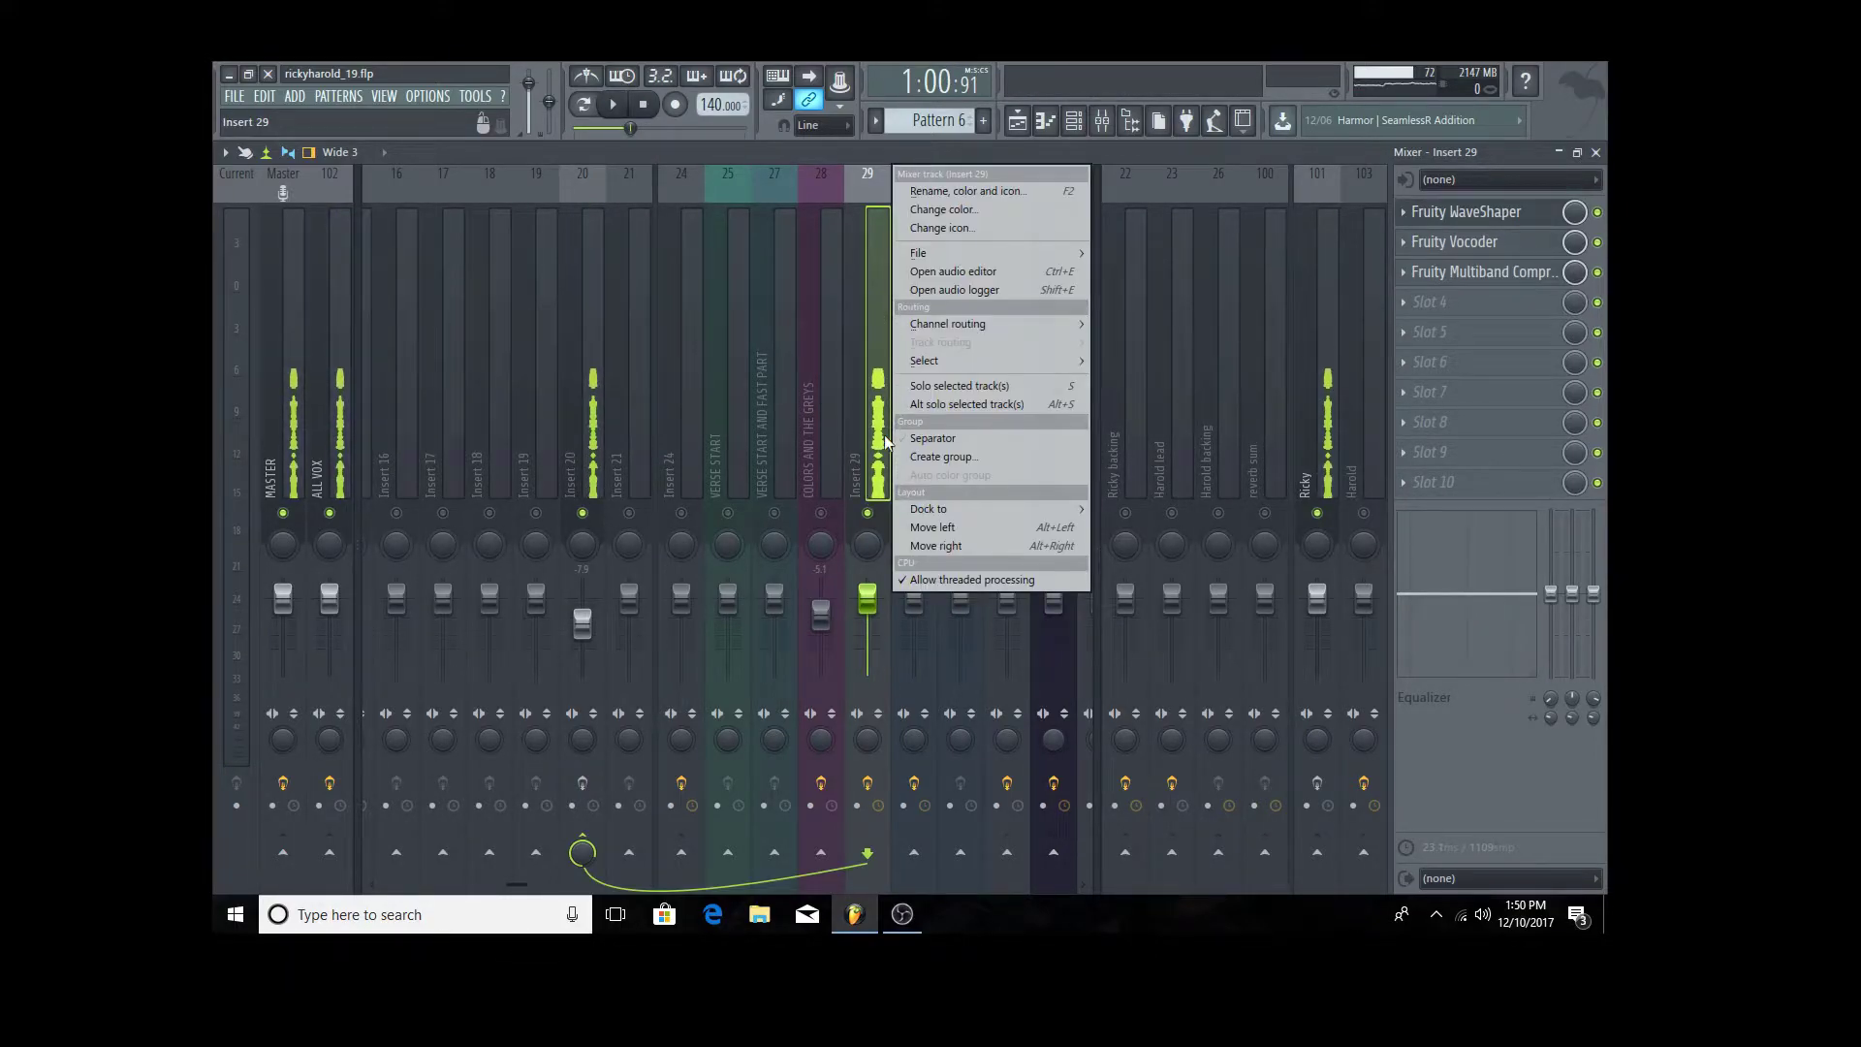
mouse_move(922, 253)
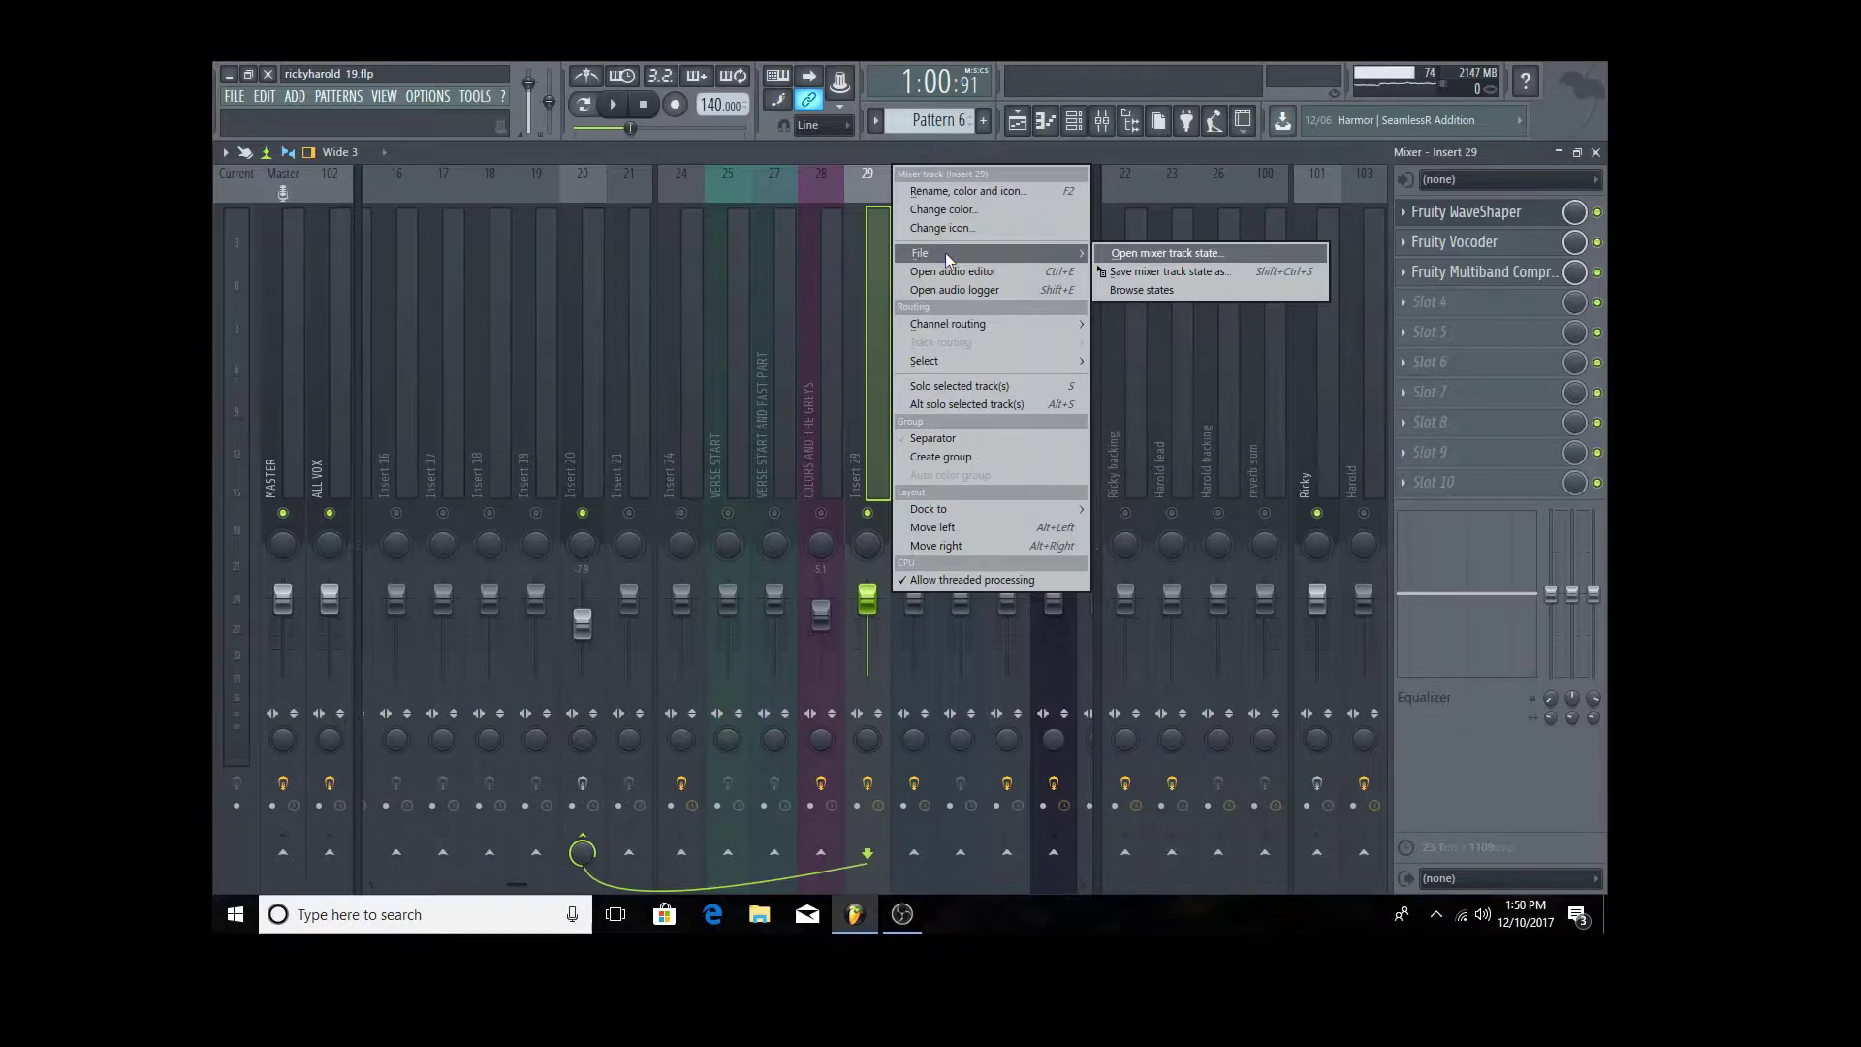
left_click(840, 155)
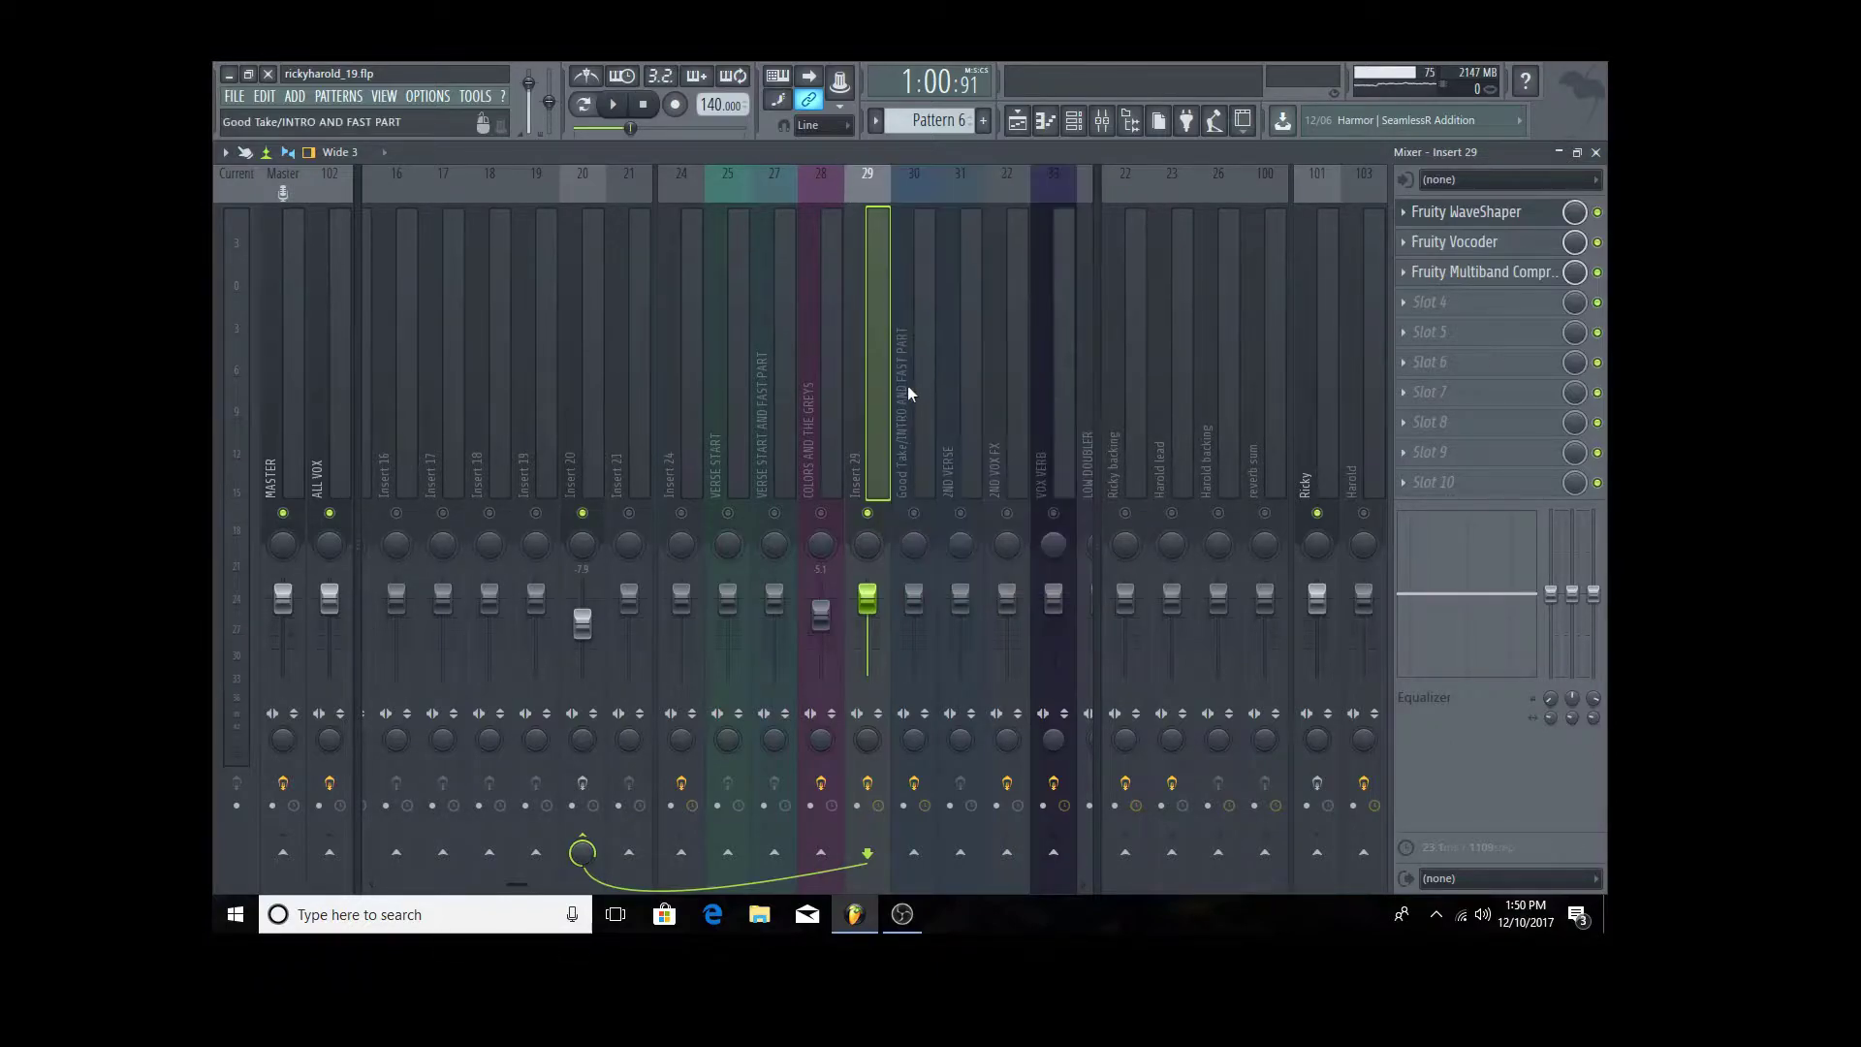
right_click(869, 418)
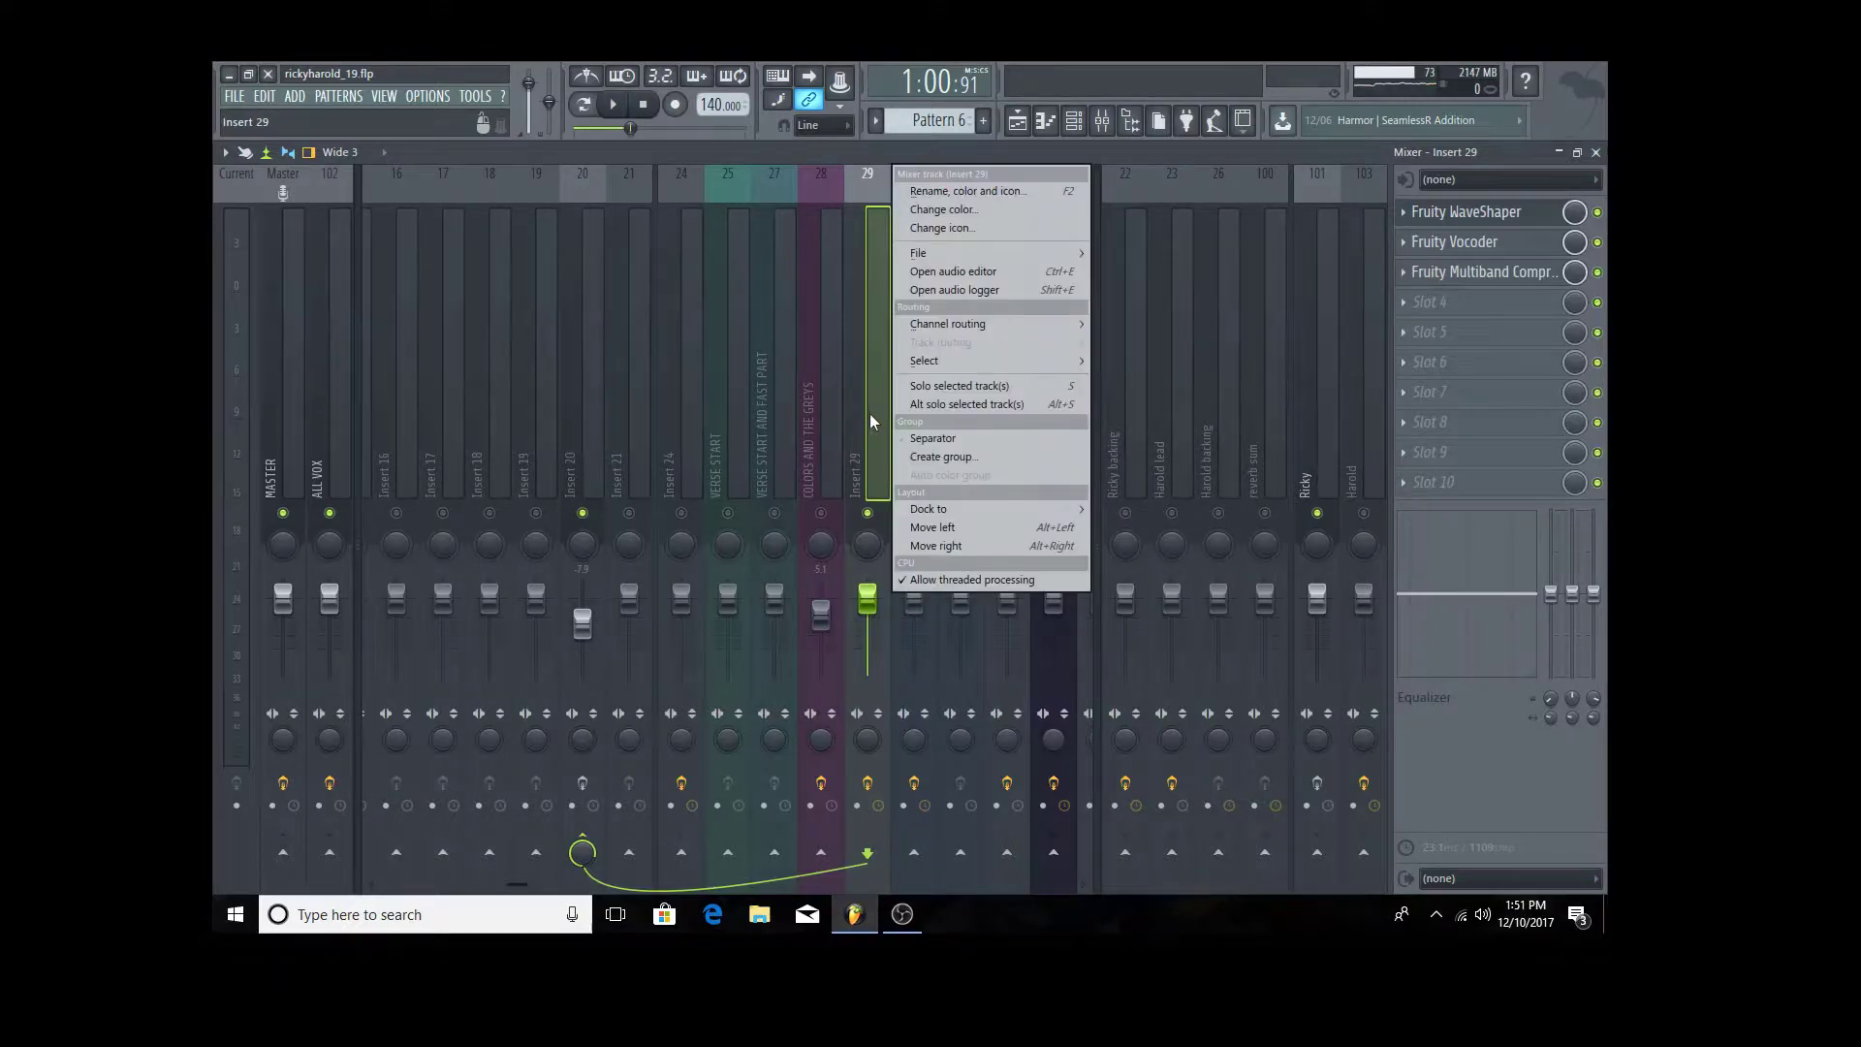
right_click(871, 419)
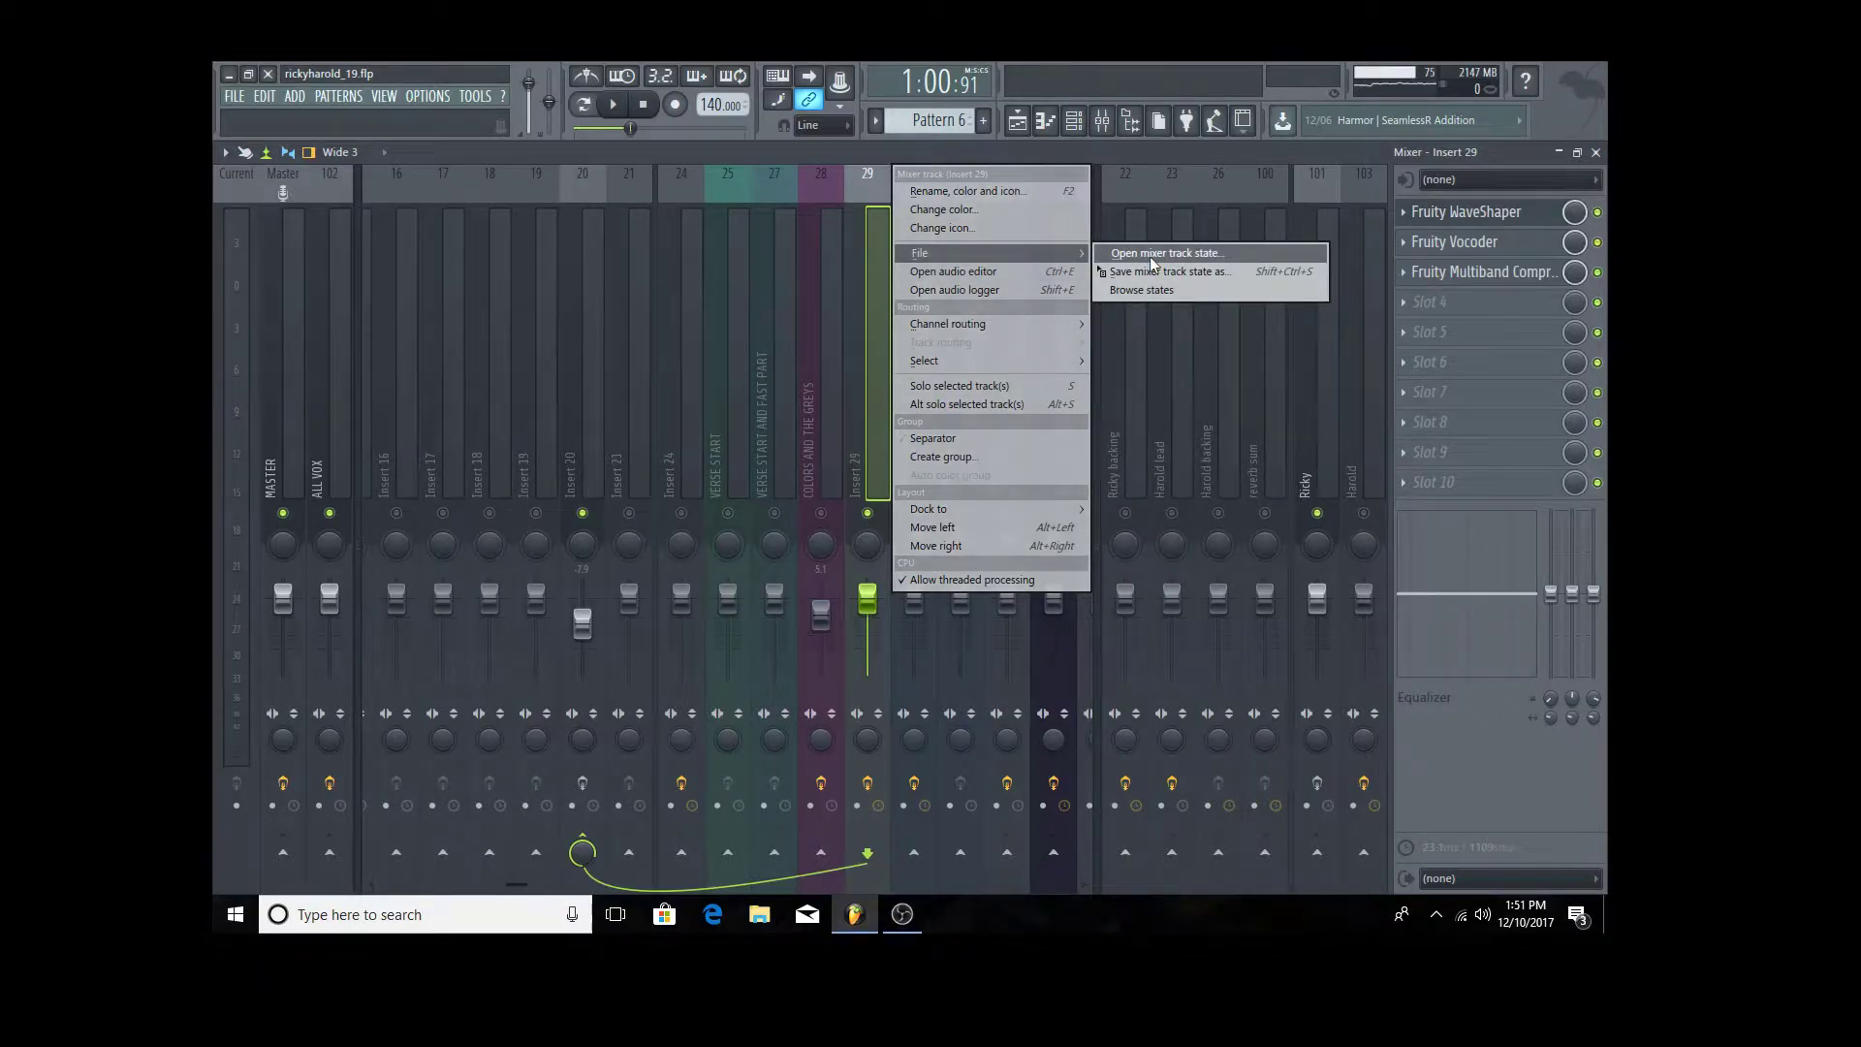
left_click(1151, 255)
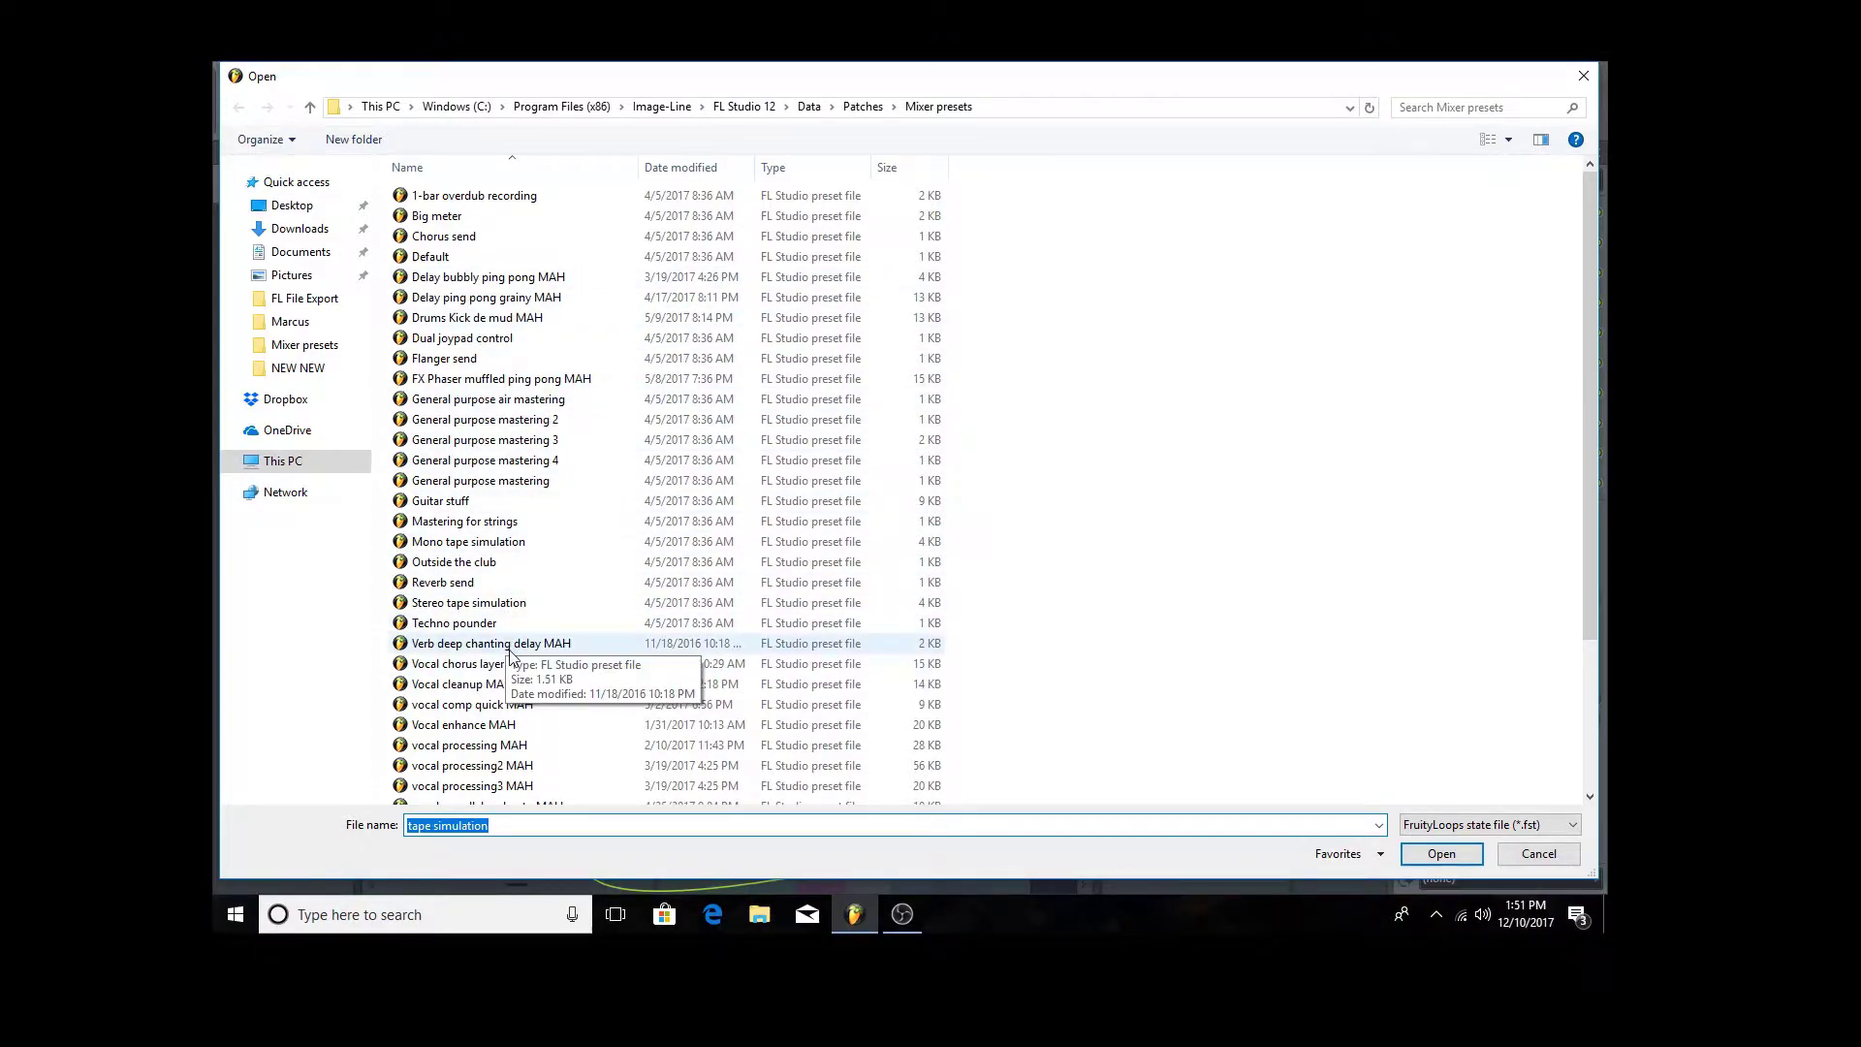
- Load the Mono tape simulation preset and inspect its WaveShaper window
double_click(495, 543)
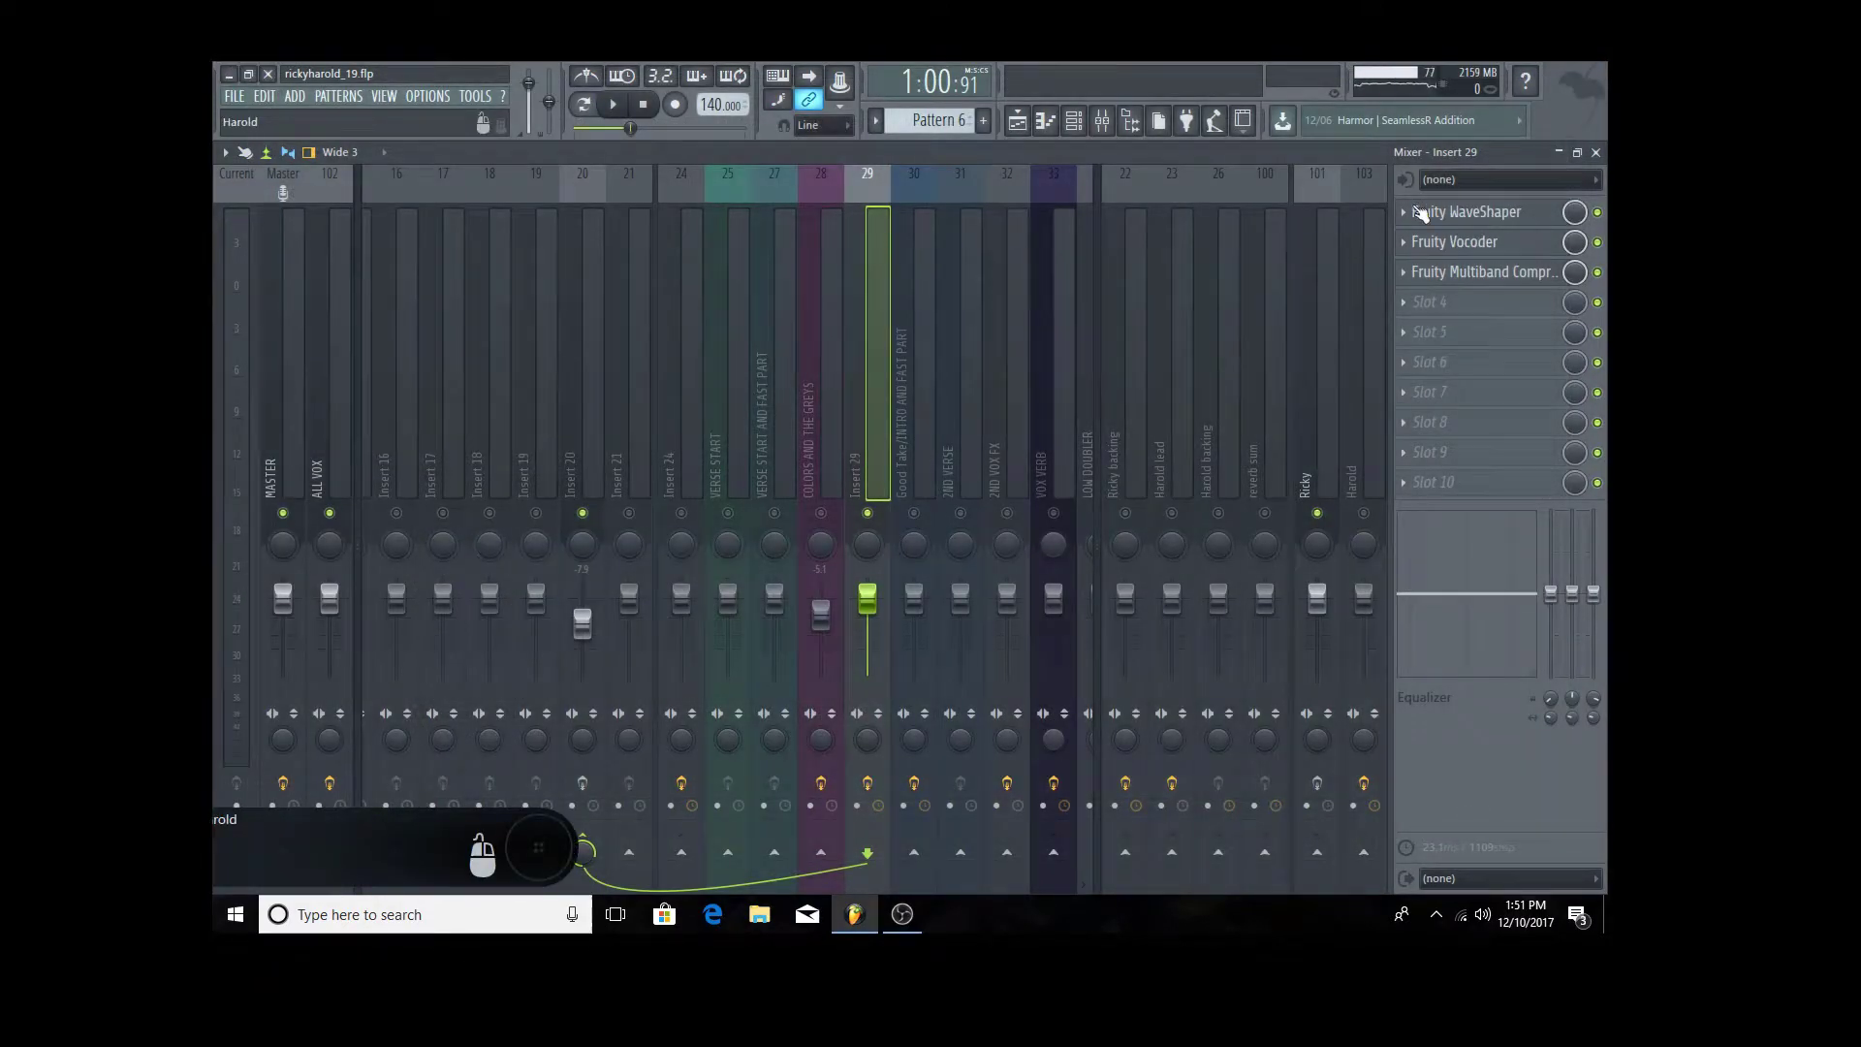
left_click(1440, 215)
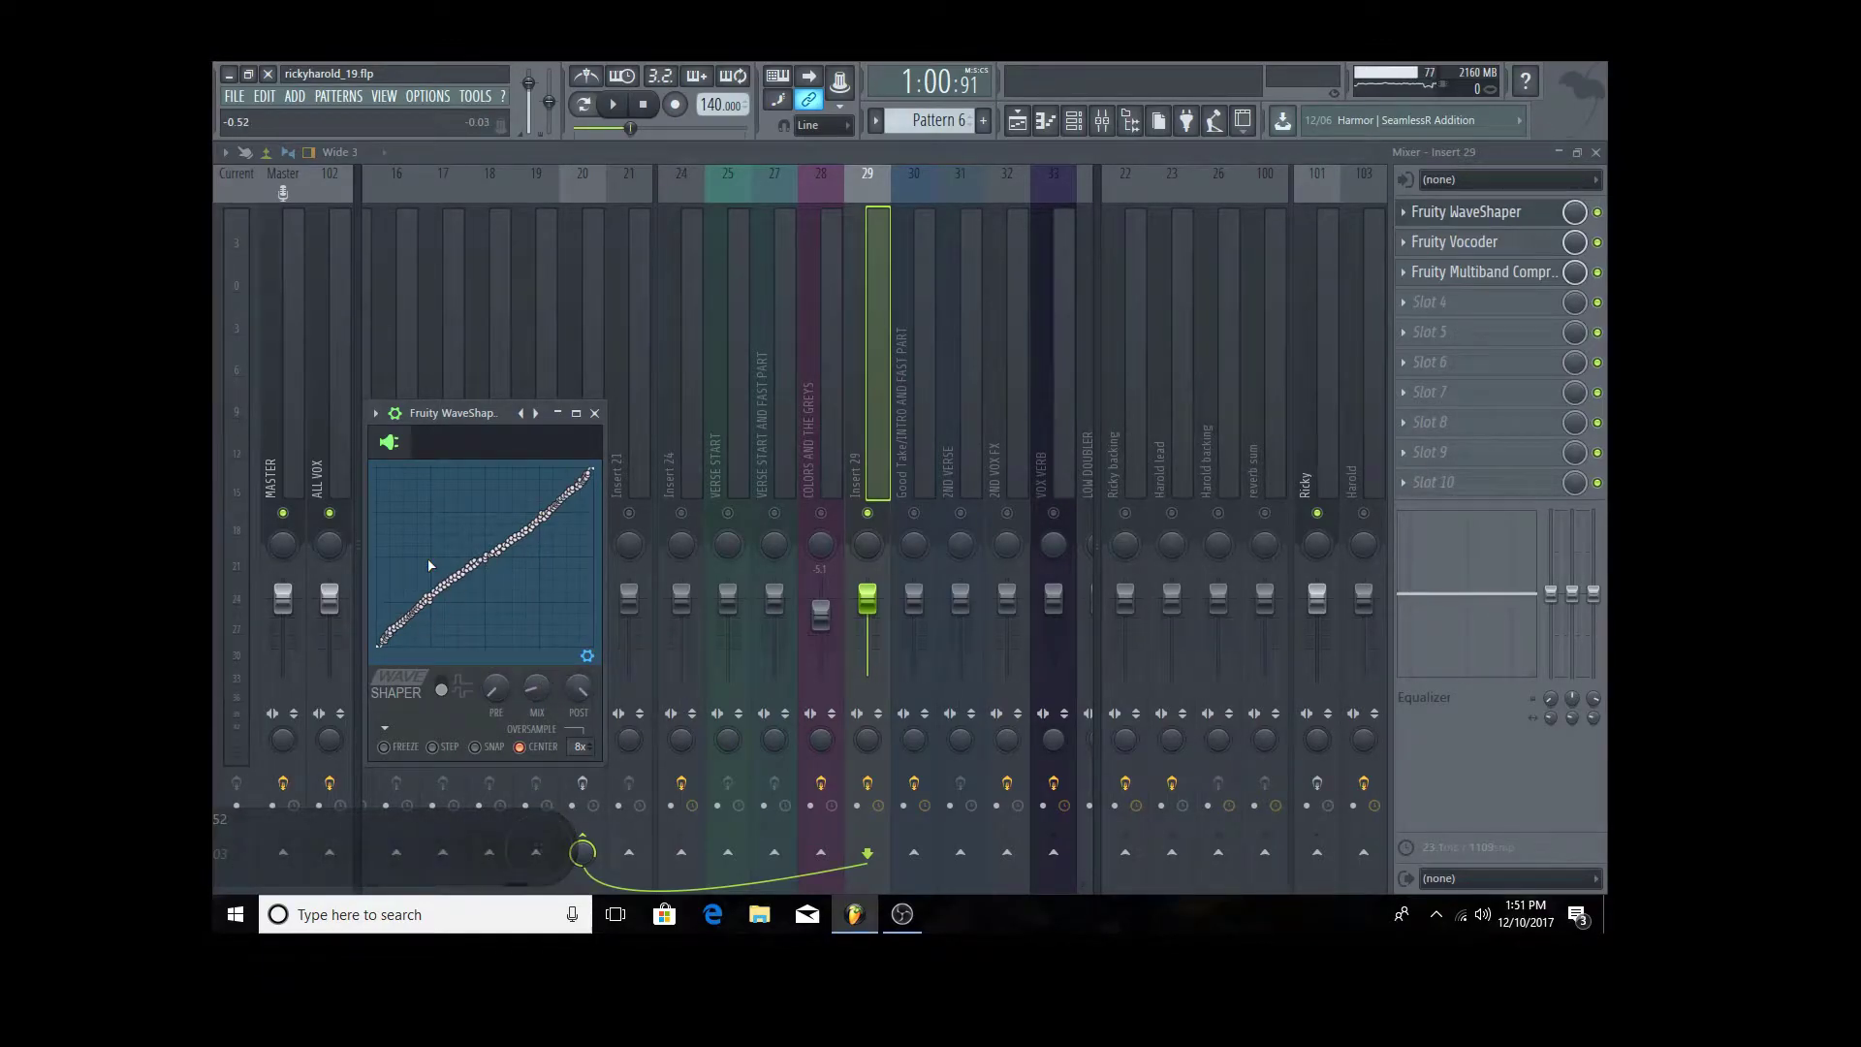
left_click(593, 413)
- Inspect insert 29's Vocoder and Multiband Compressor windows, then close both
left_click(1464, 248)
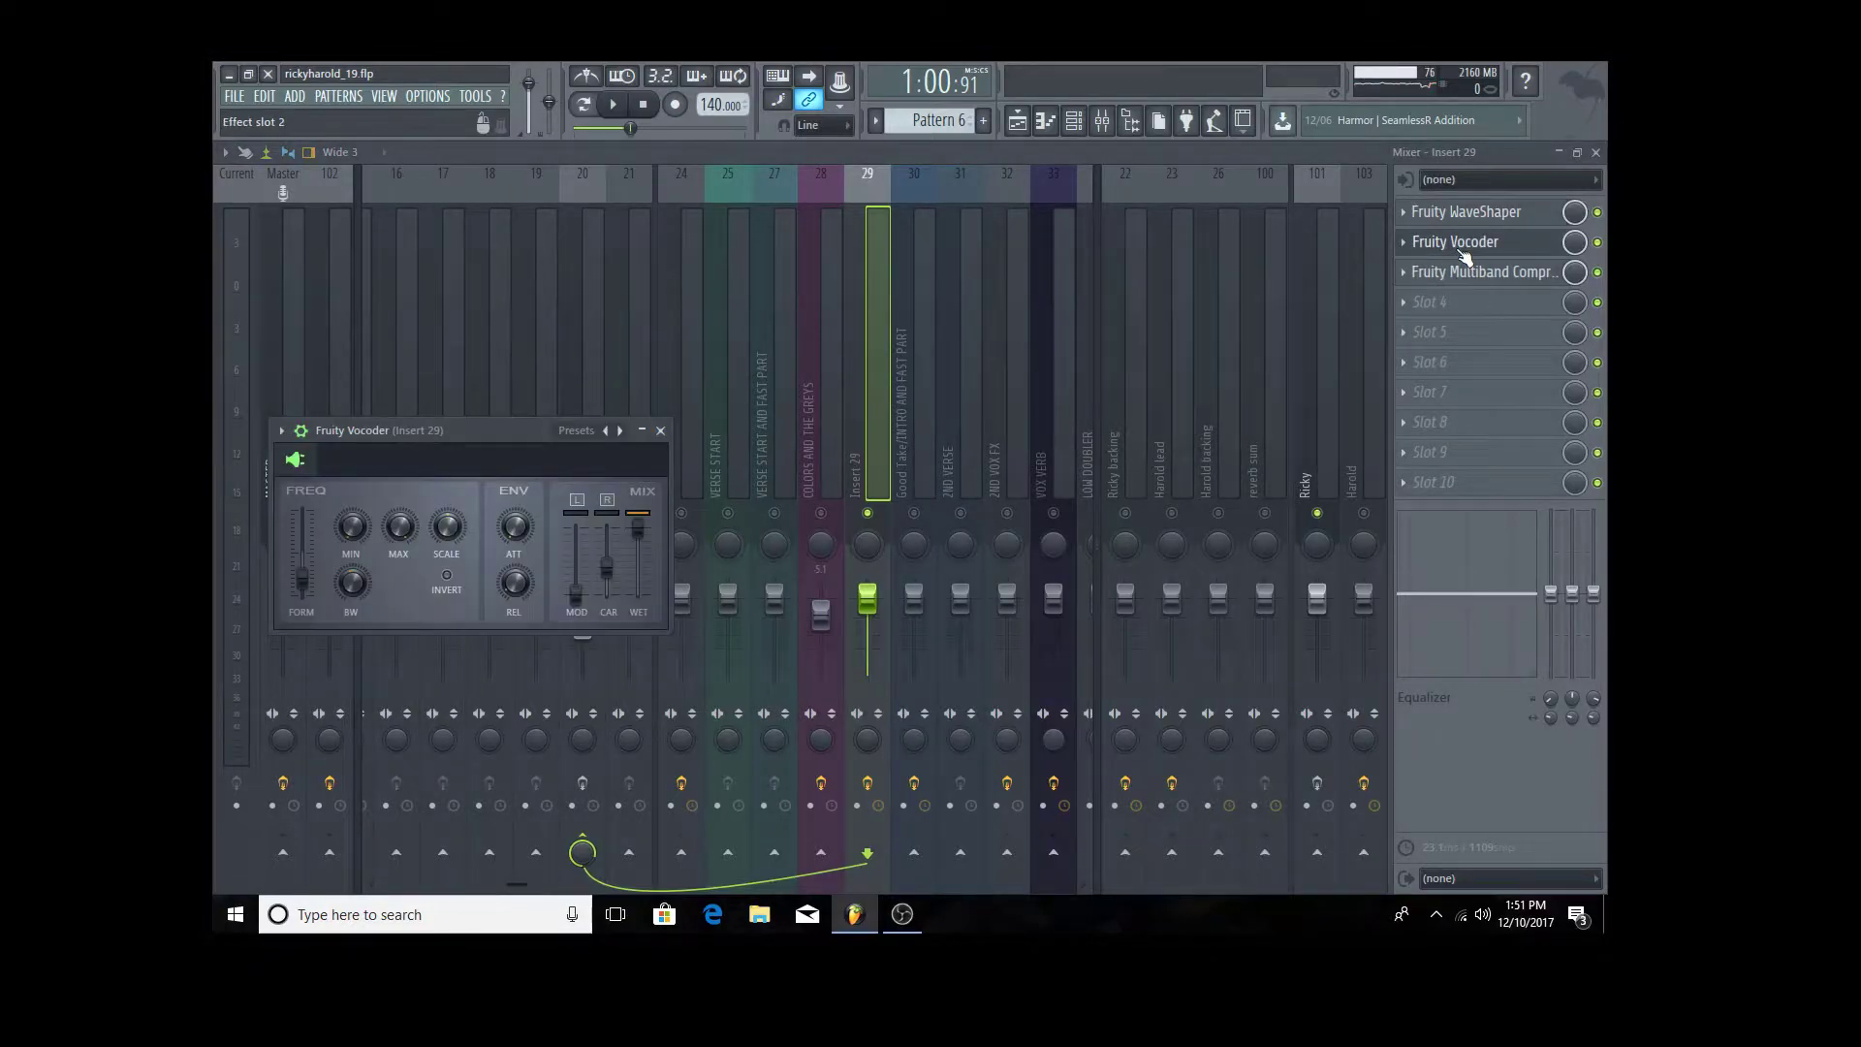
left_click(1471, 274)
left_click(1452, 244)
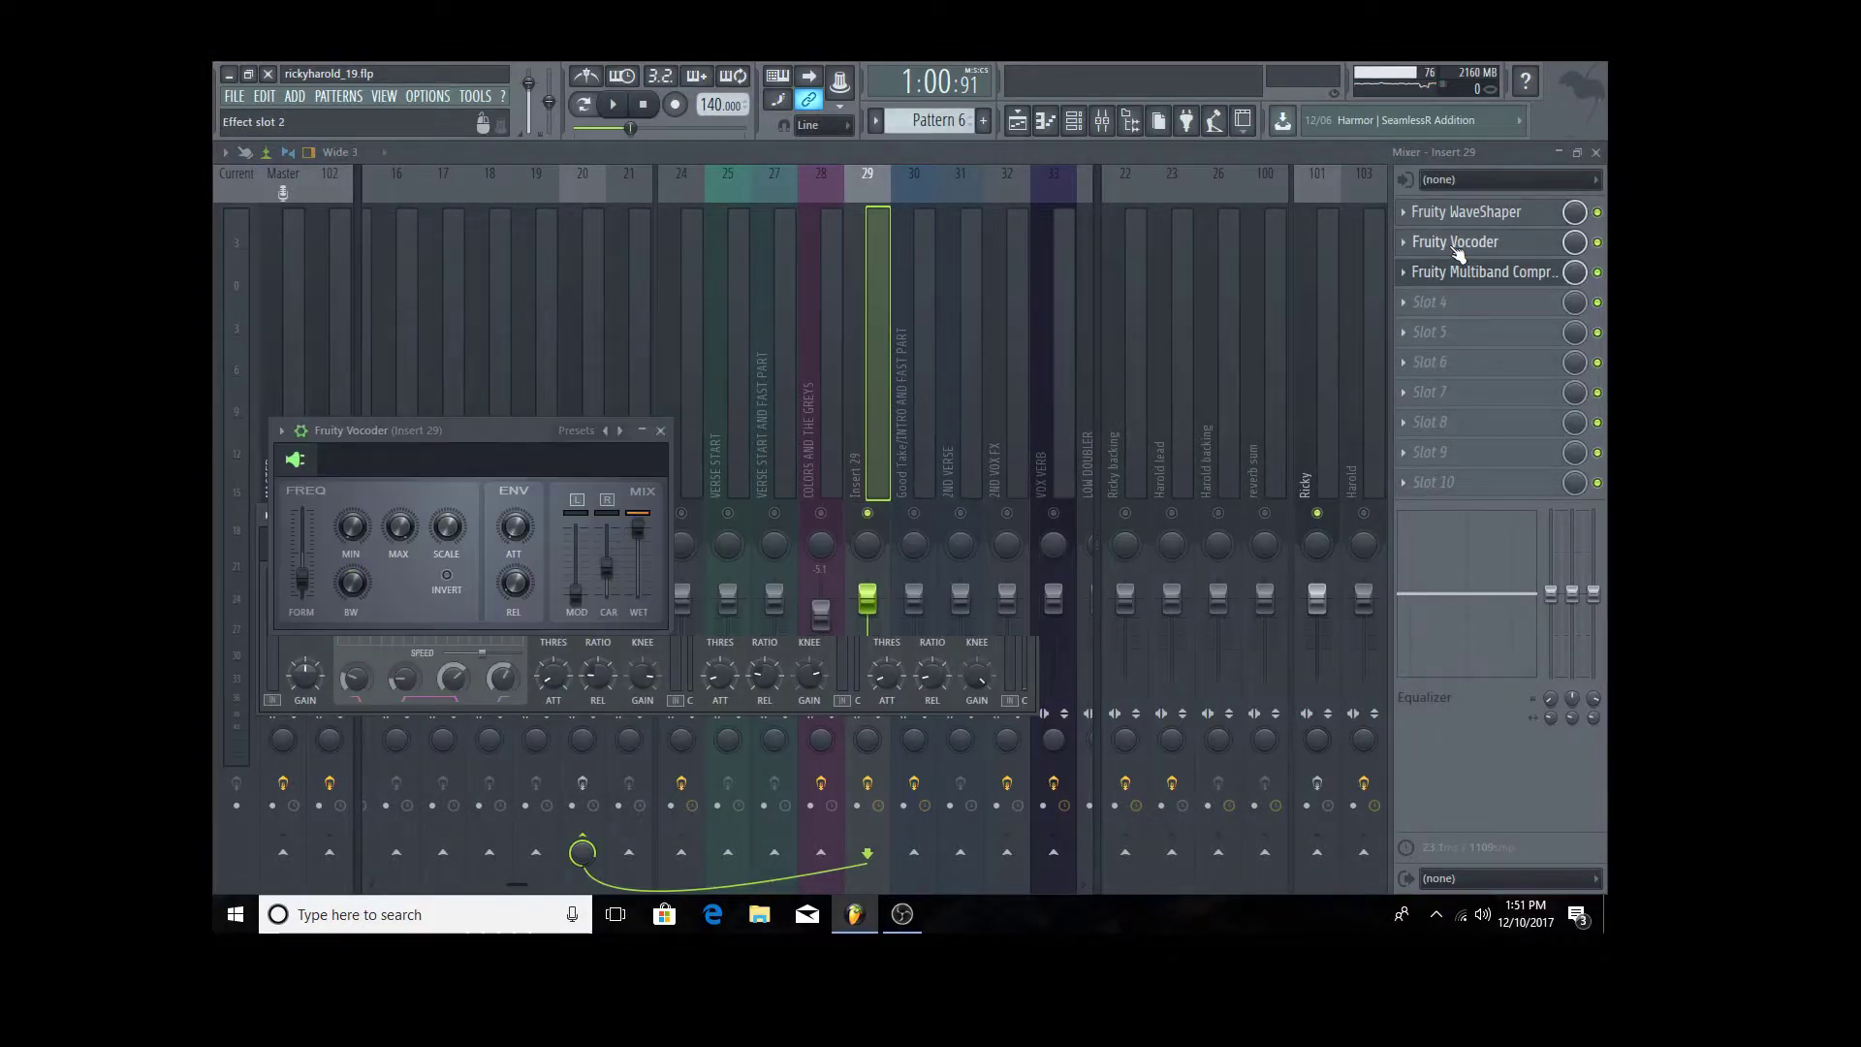
left_click(1464, 276)
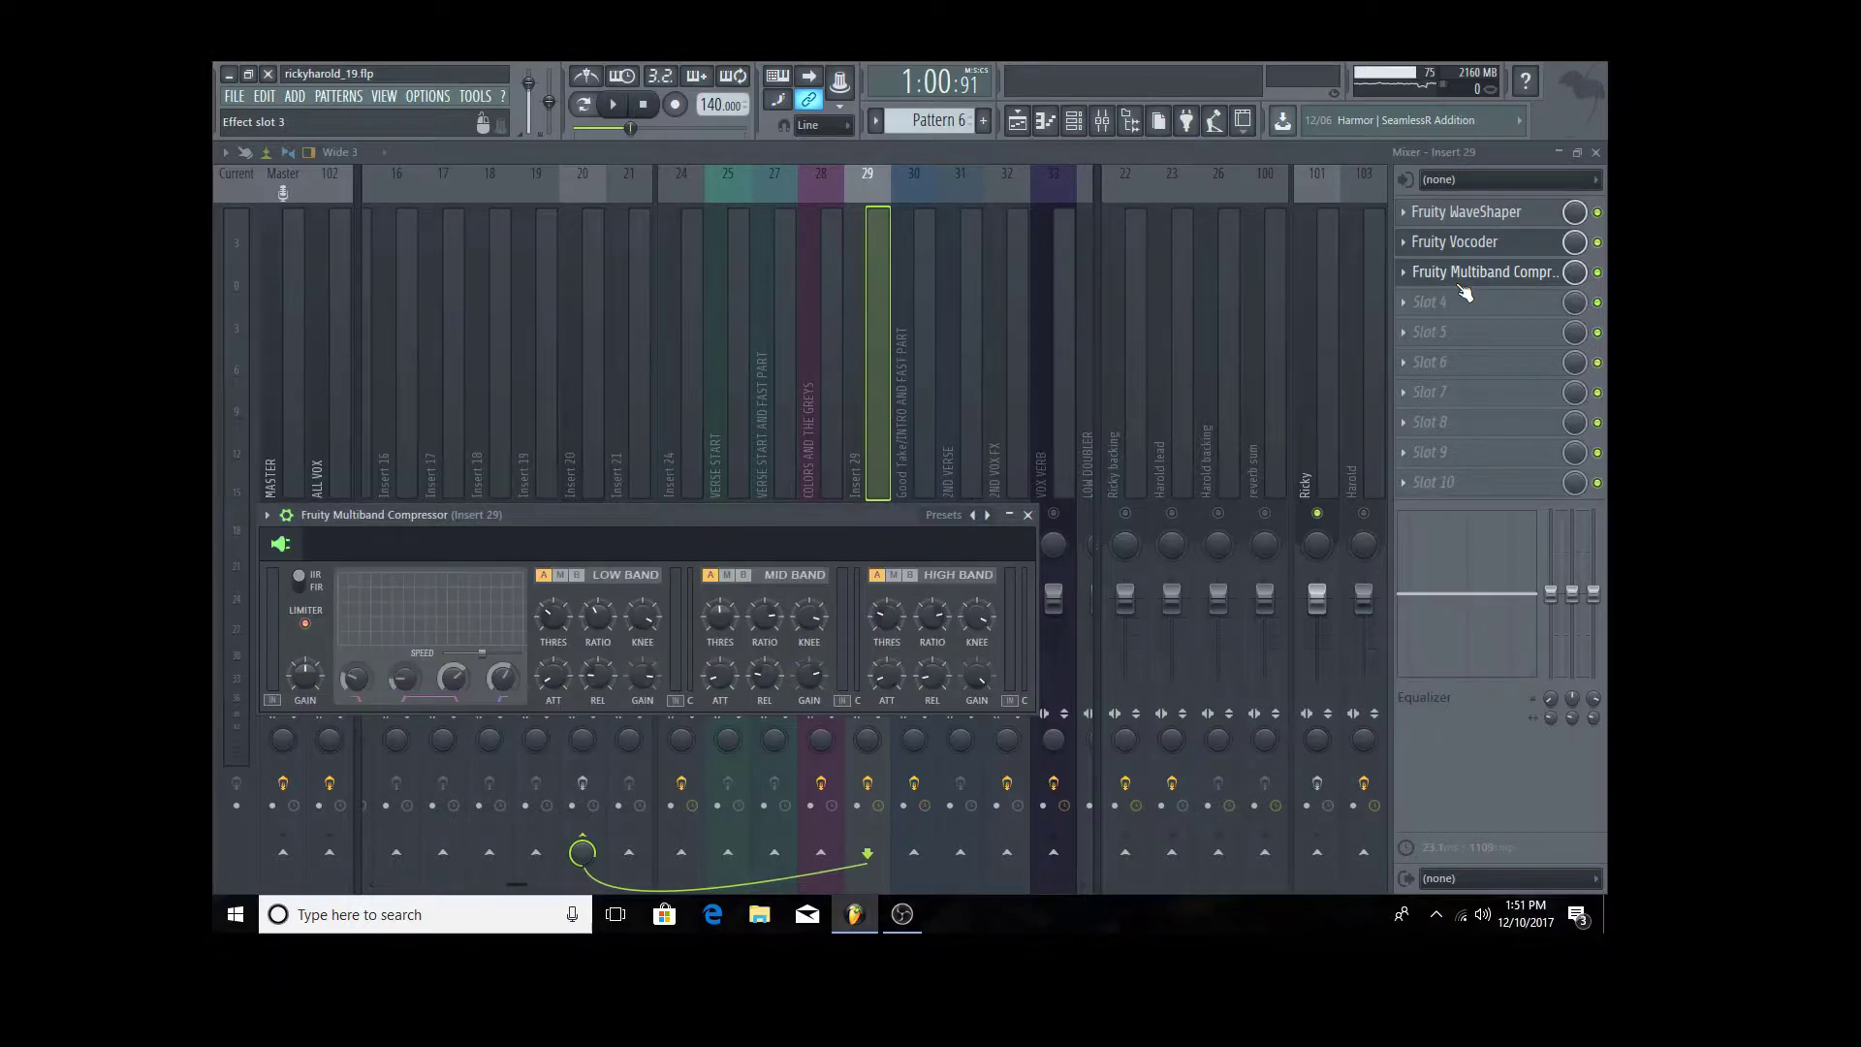
left_click(1027, 515)
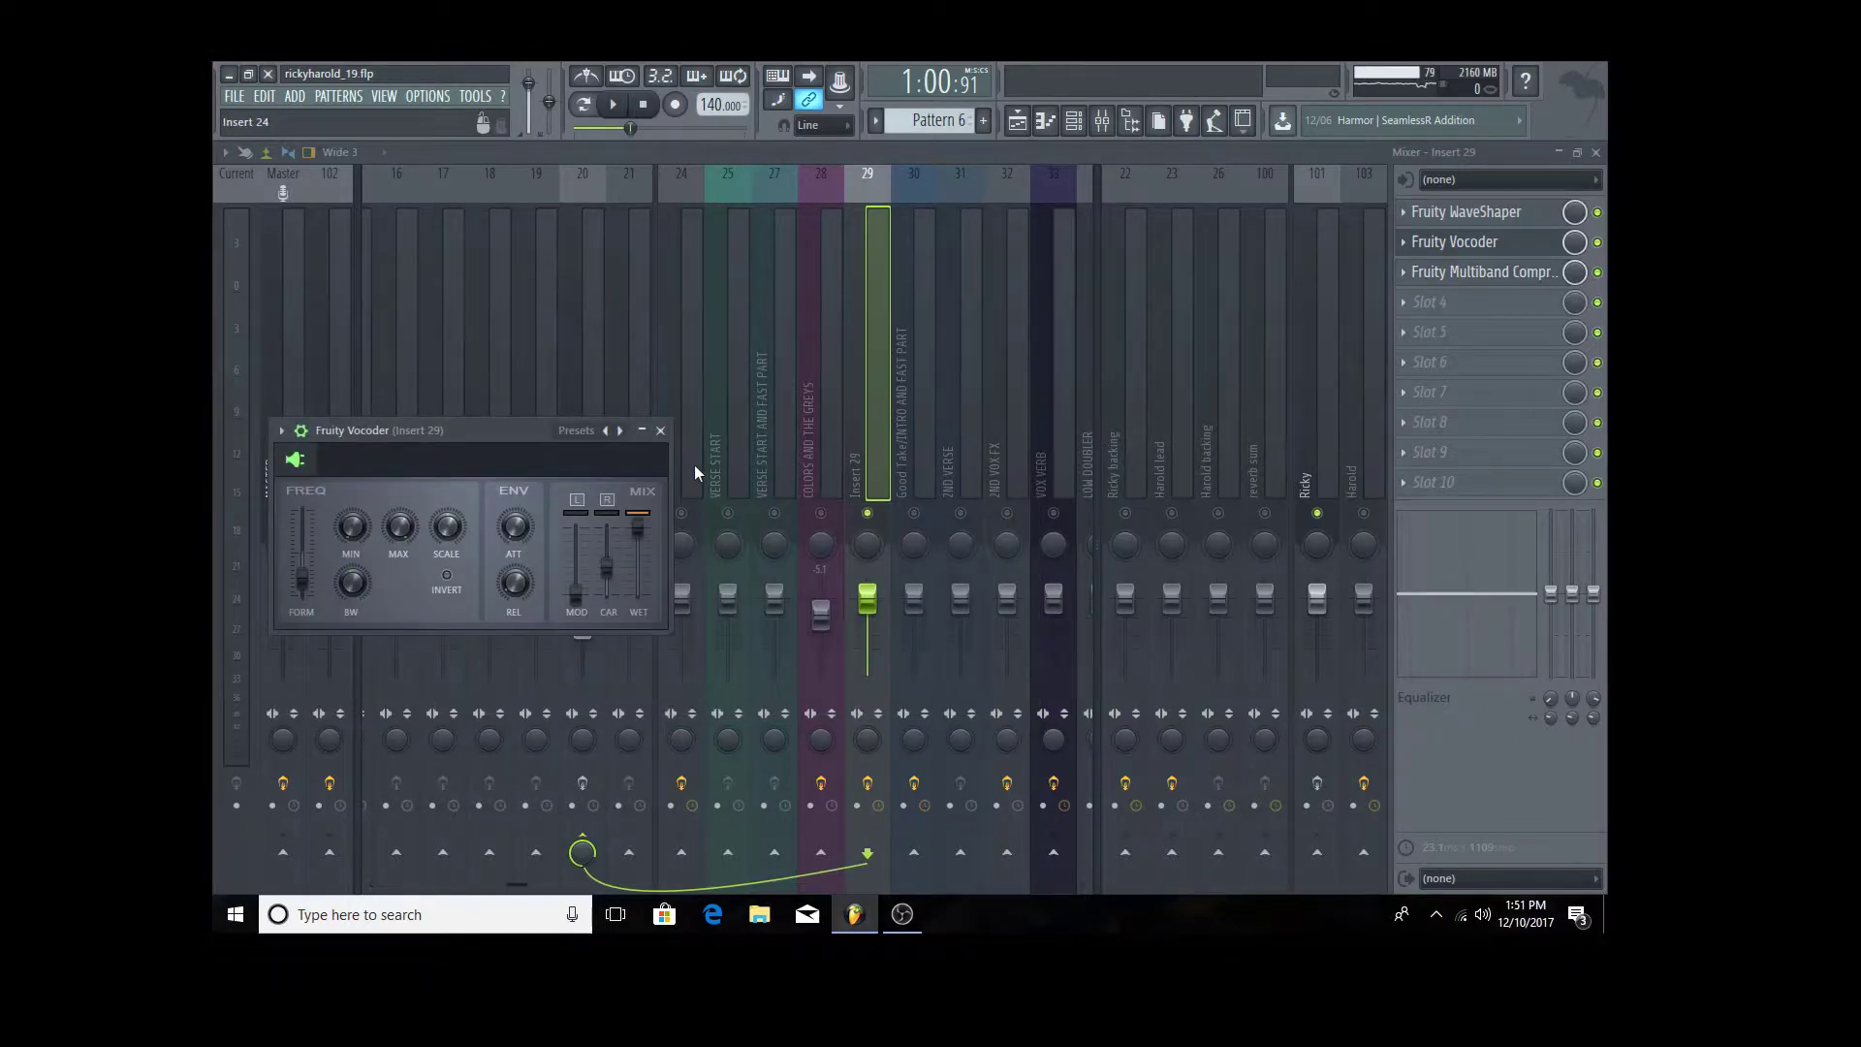
left_click(661, 431)
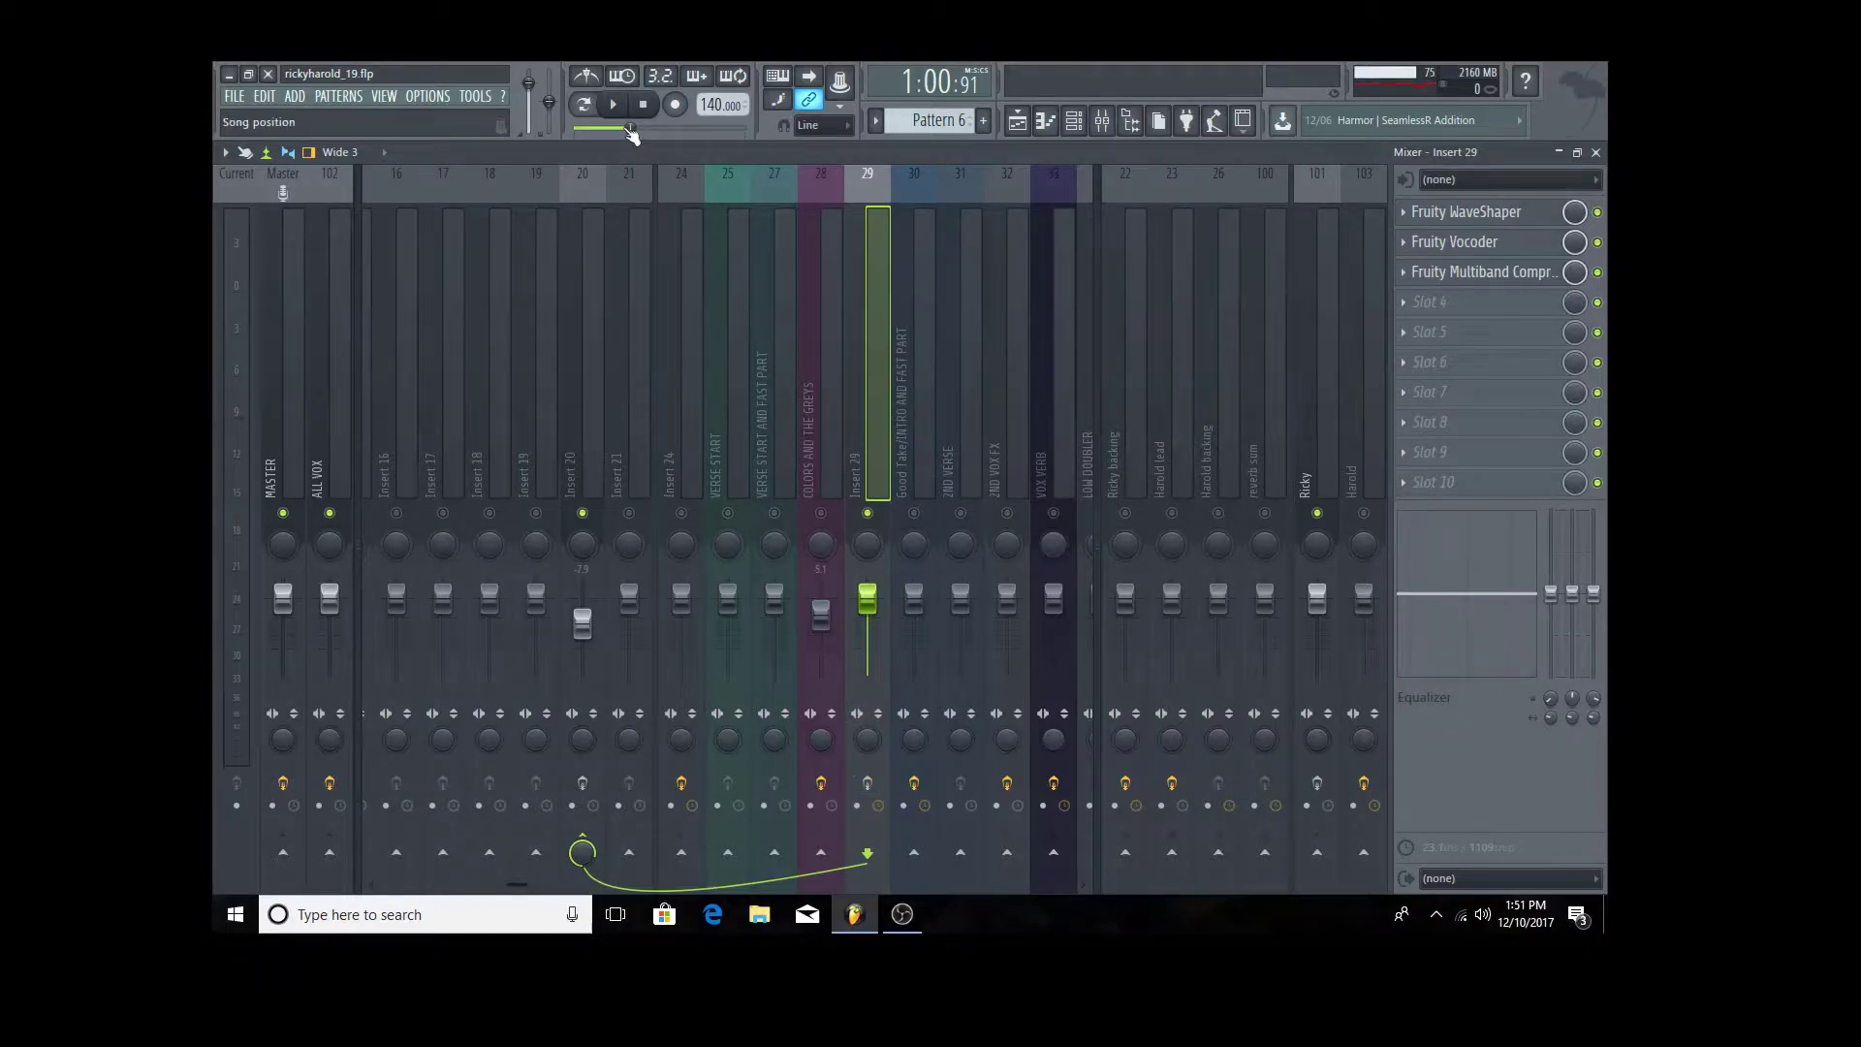
key("space")
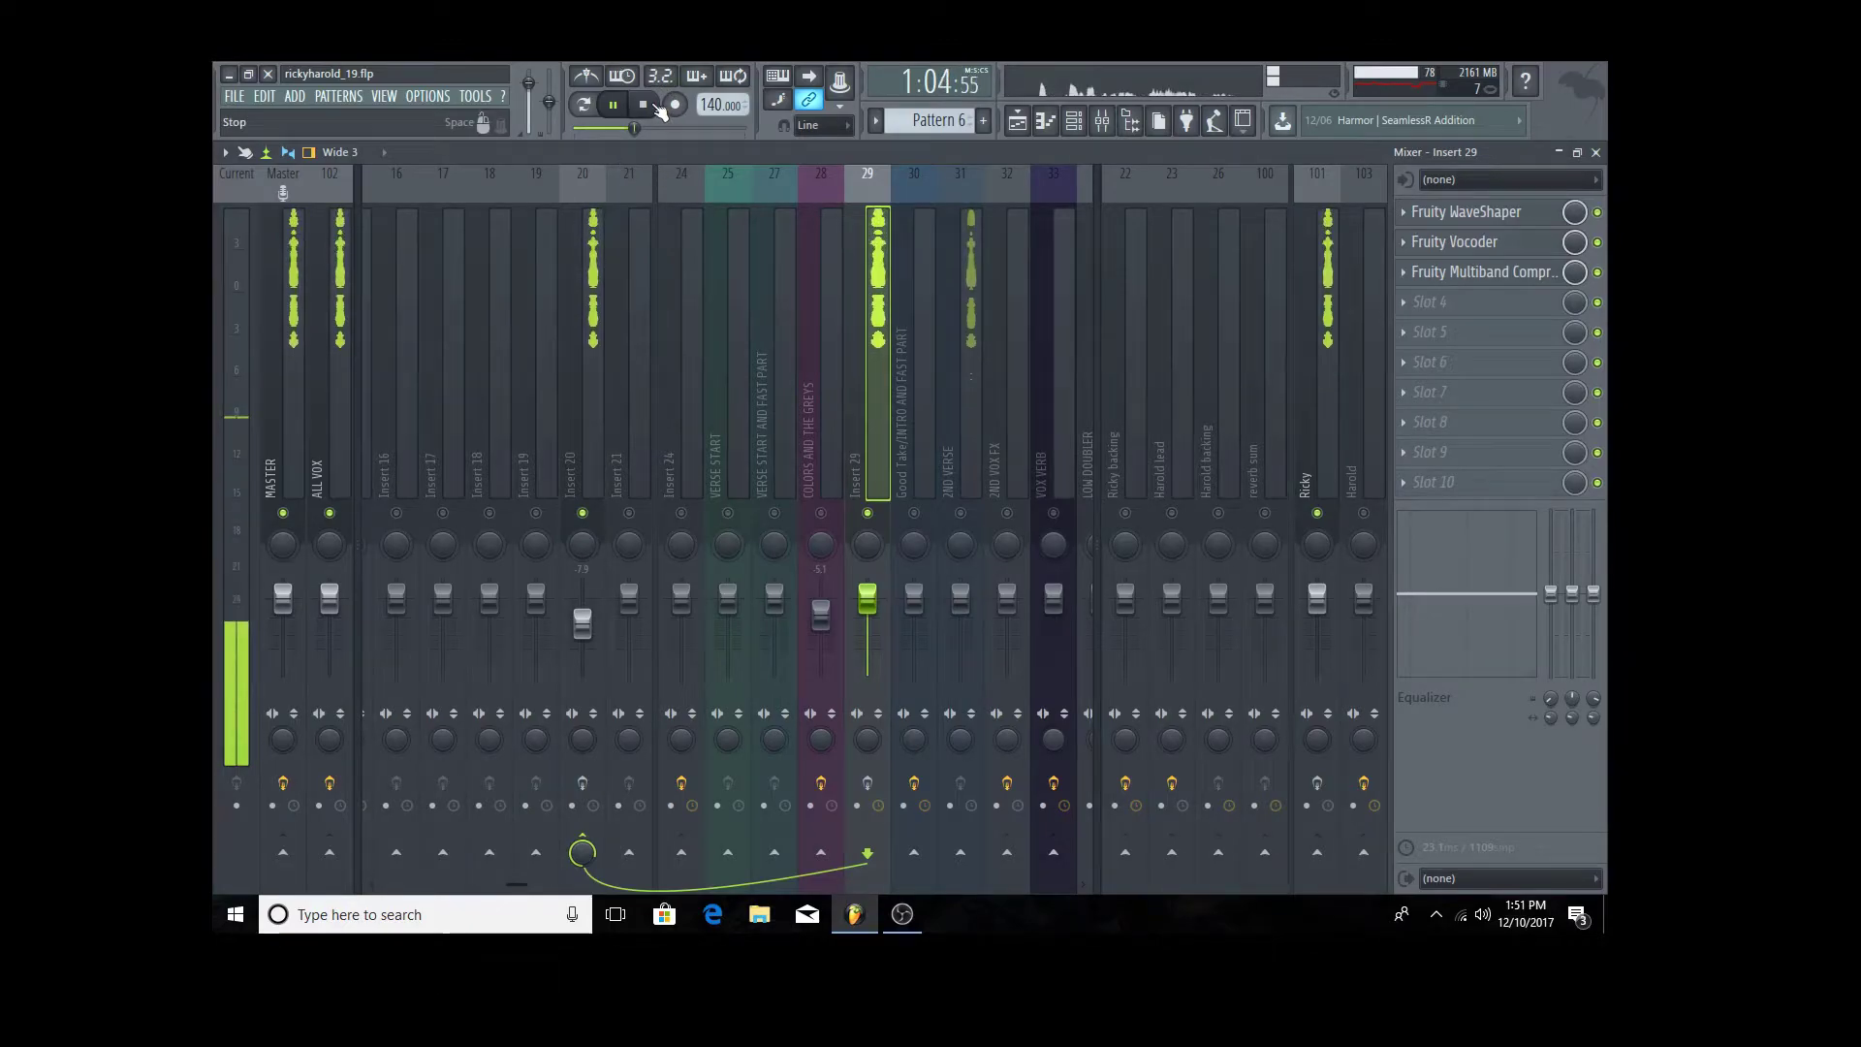
left_click(657, 109)
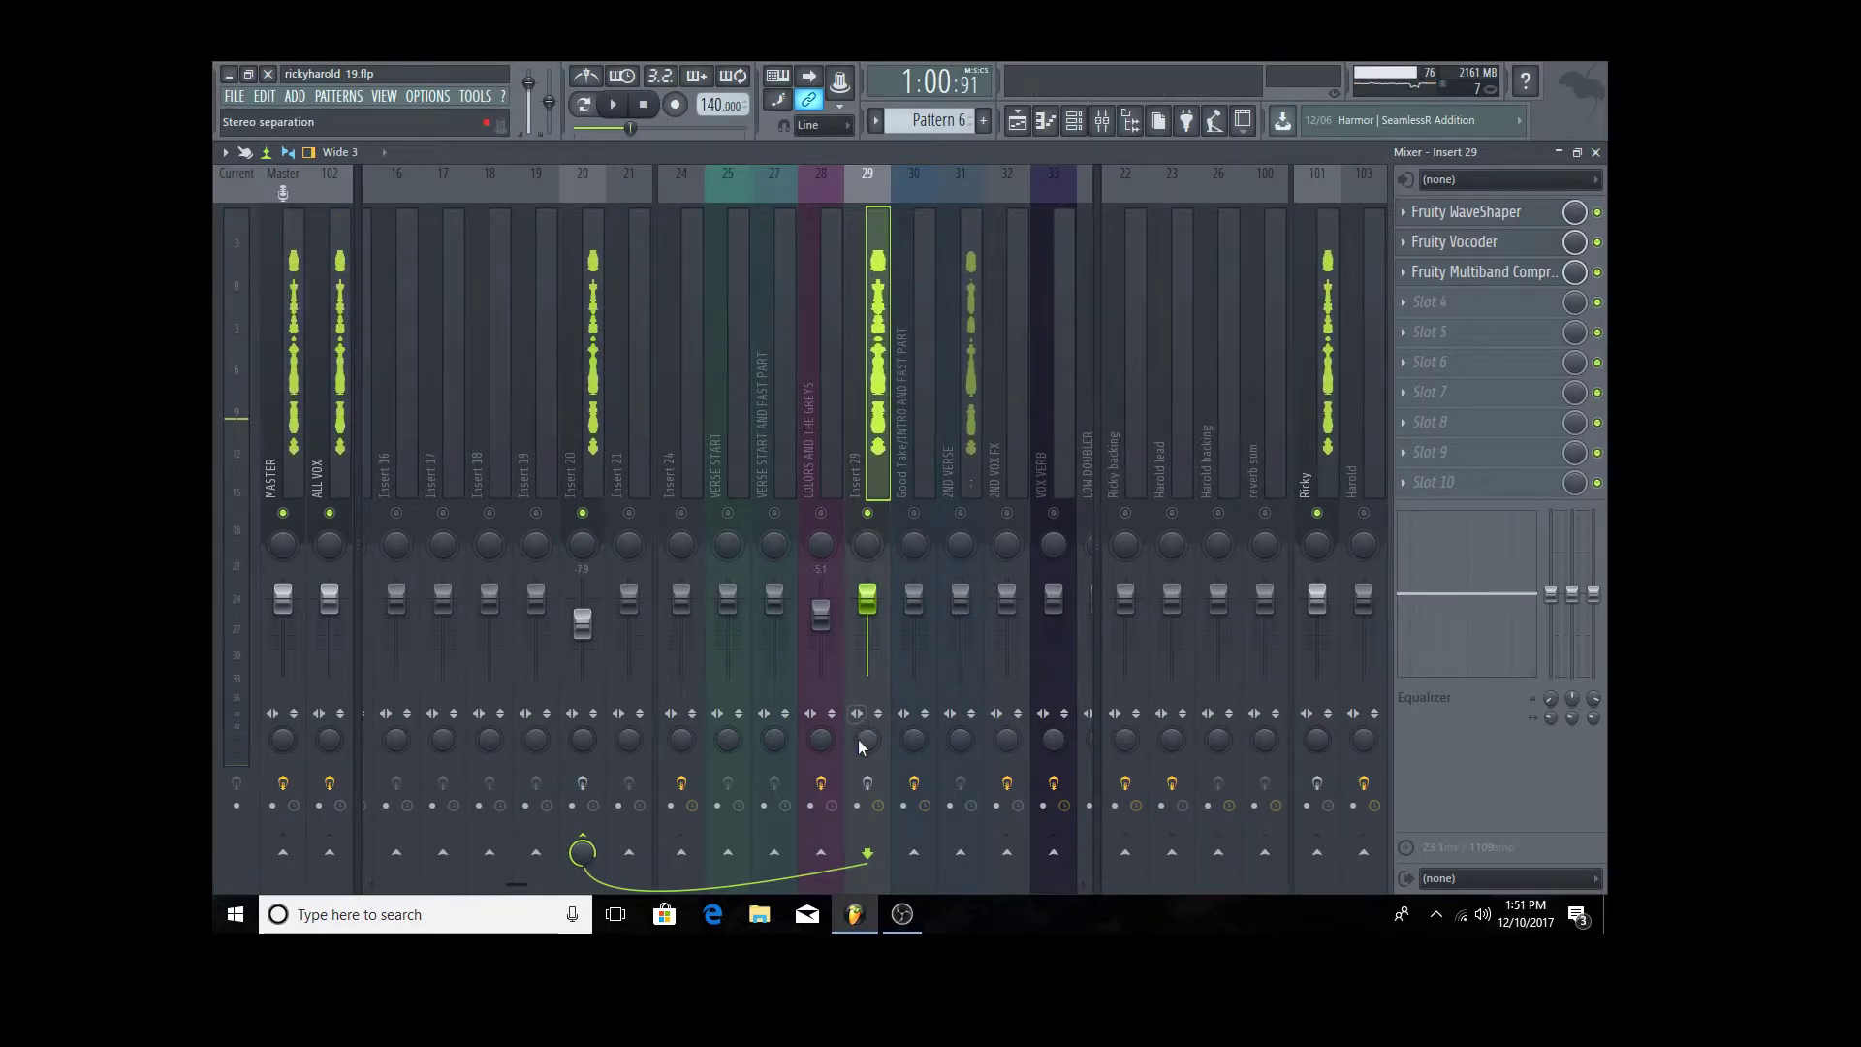
left_click(615, 108)
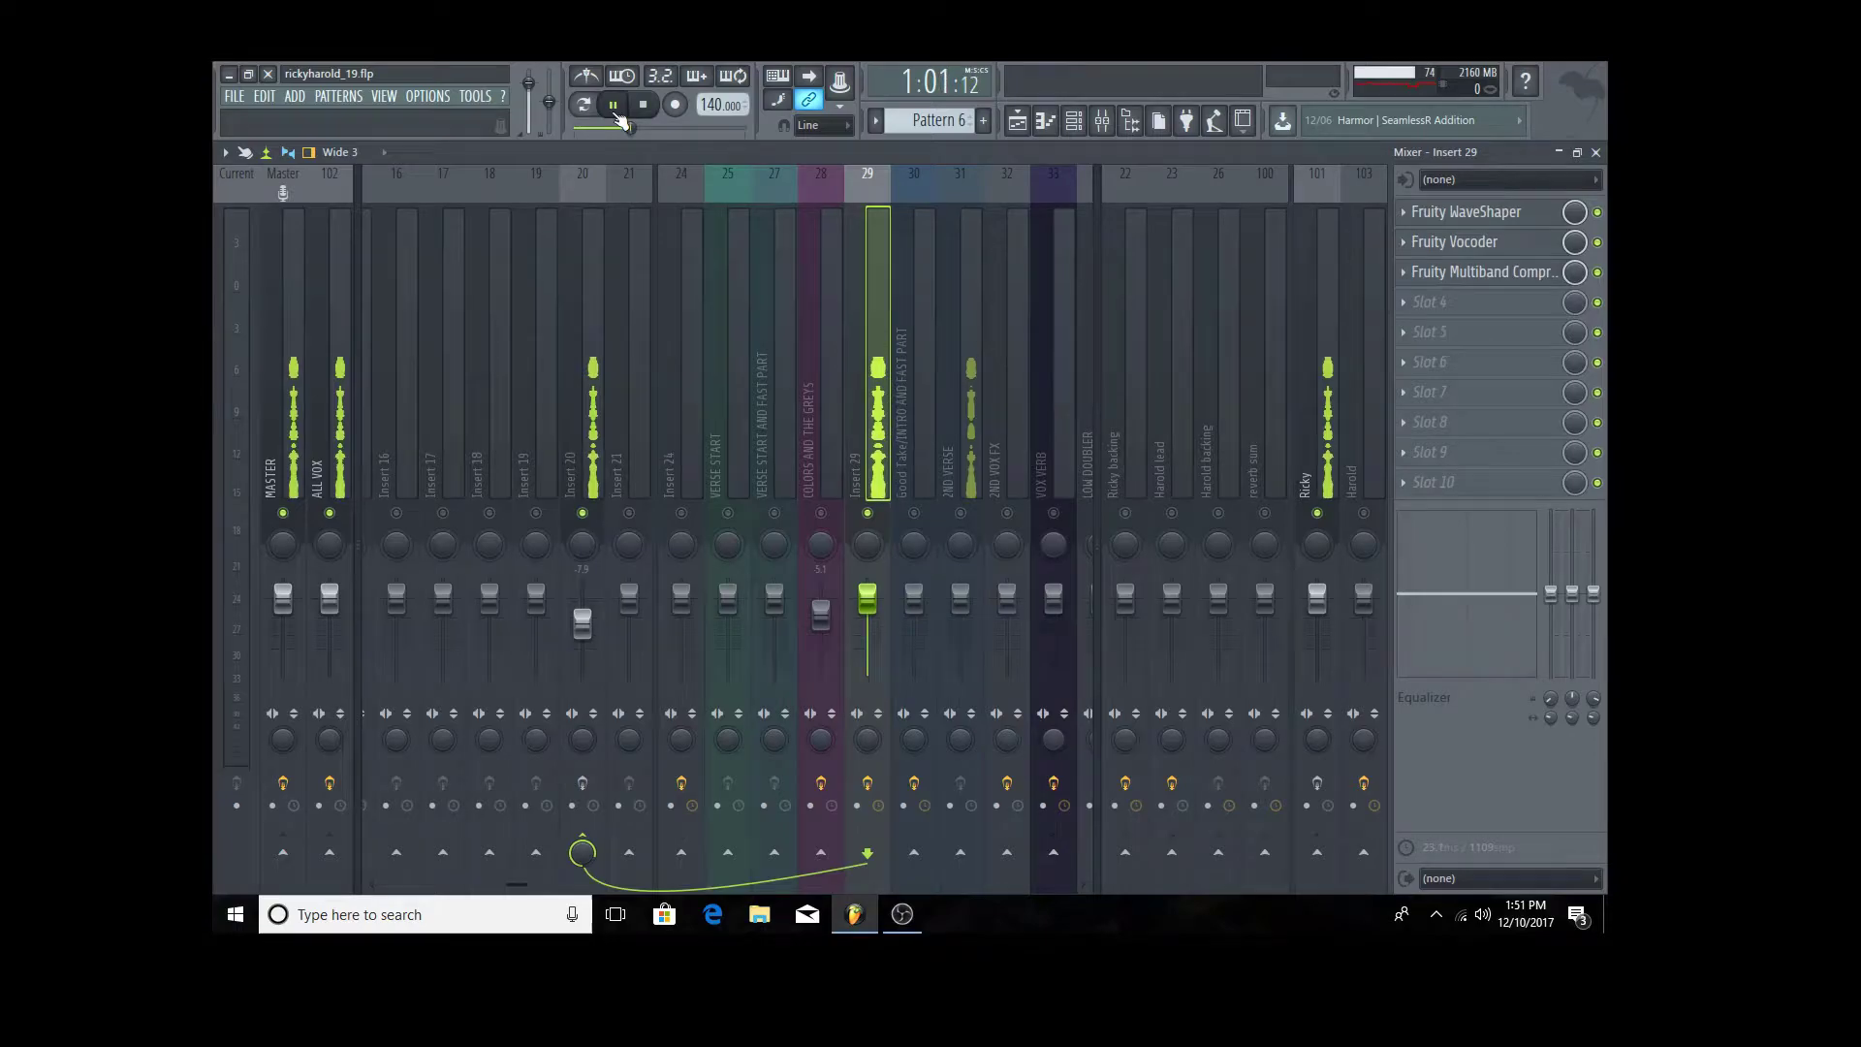
left_click(1469, 213)
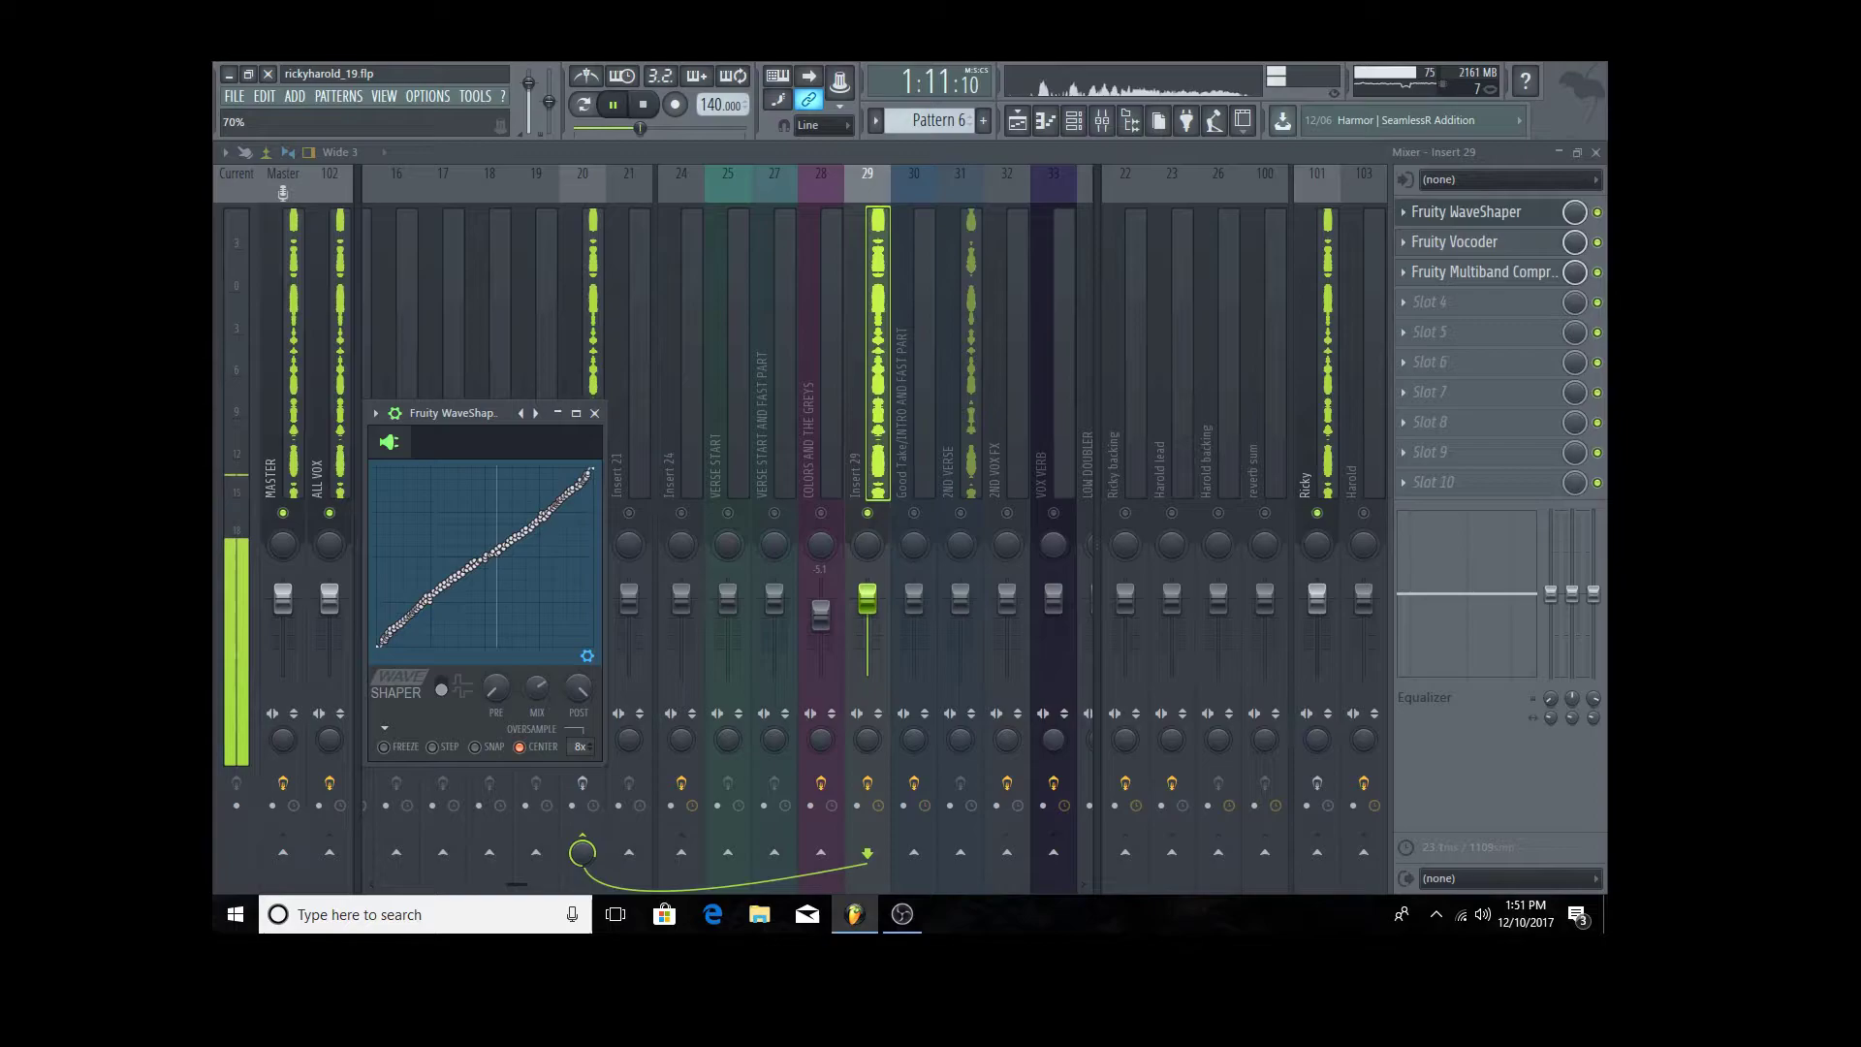
left_click(644, 103)
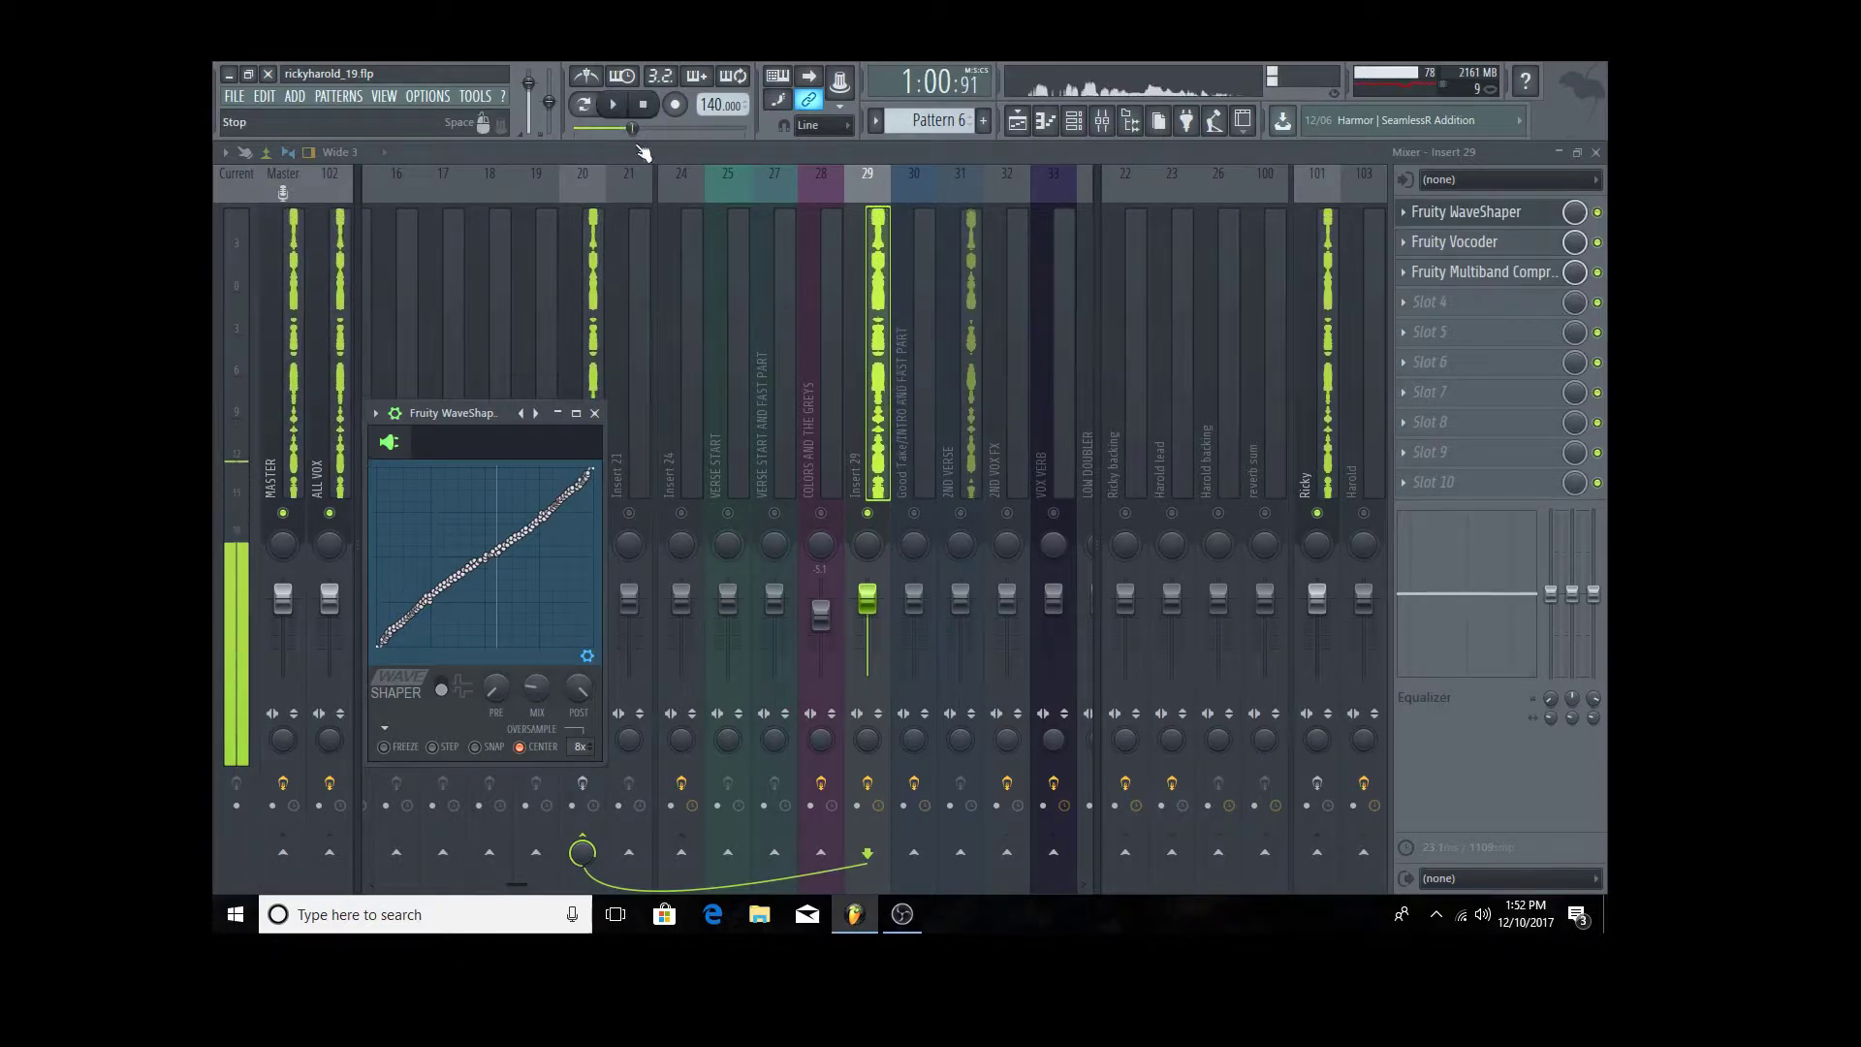
left_click(593, 414)
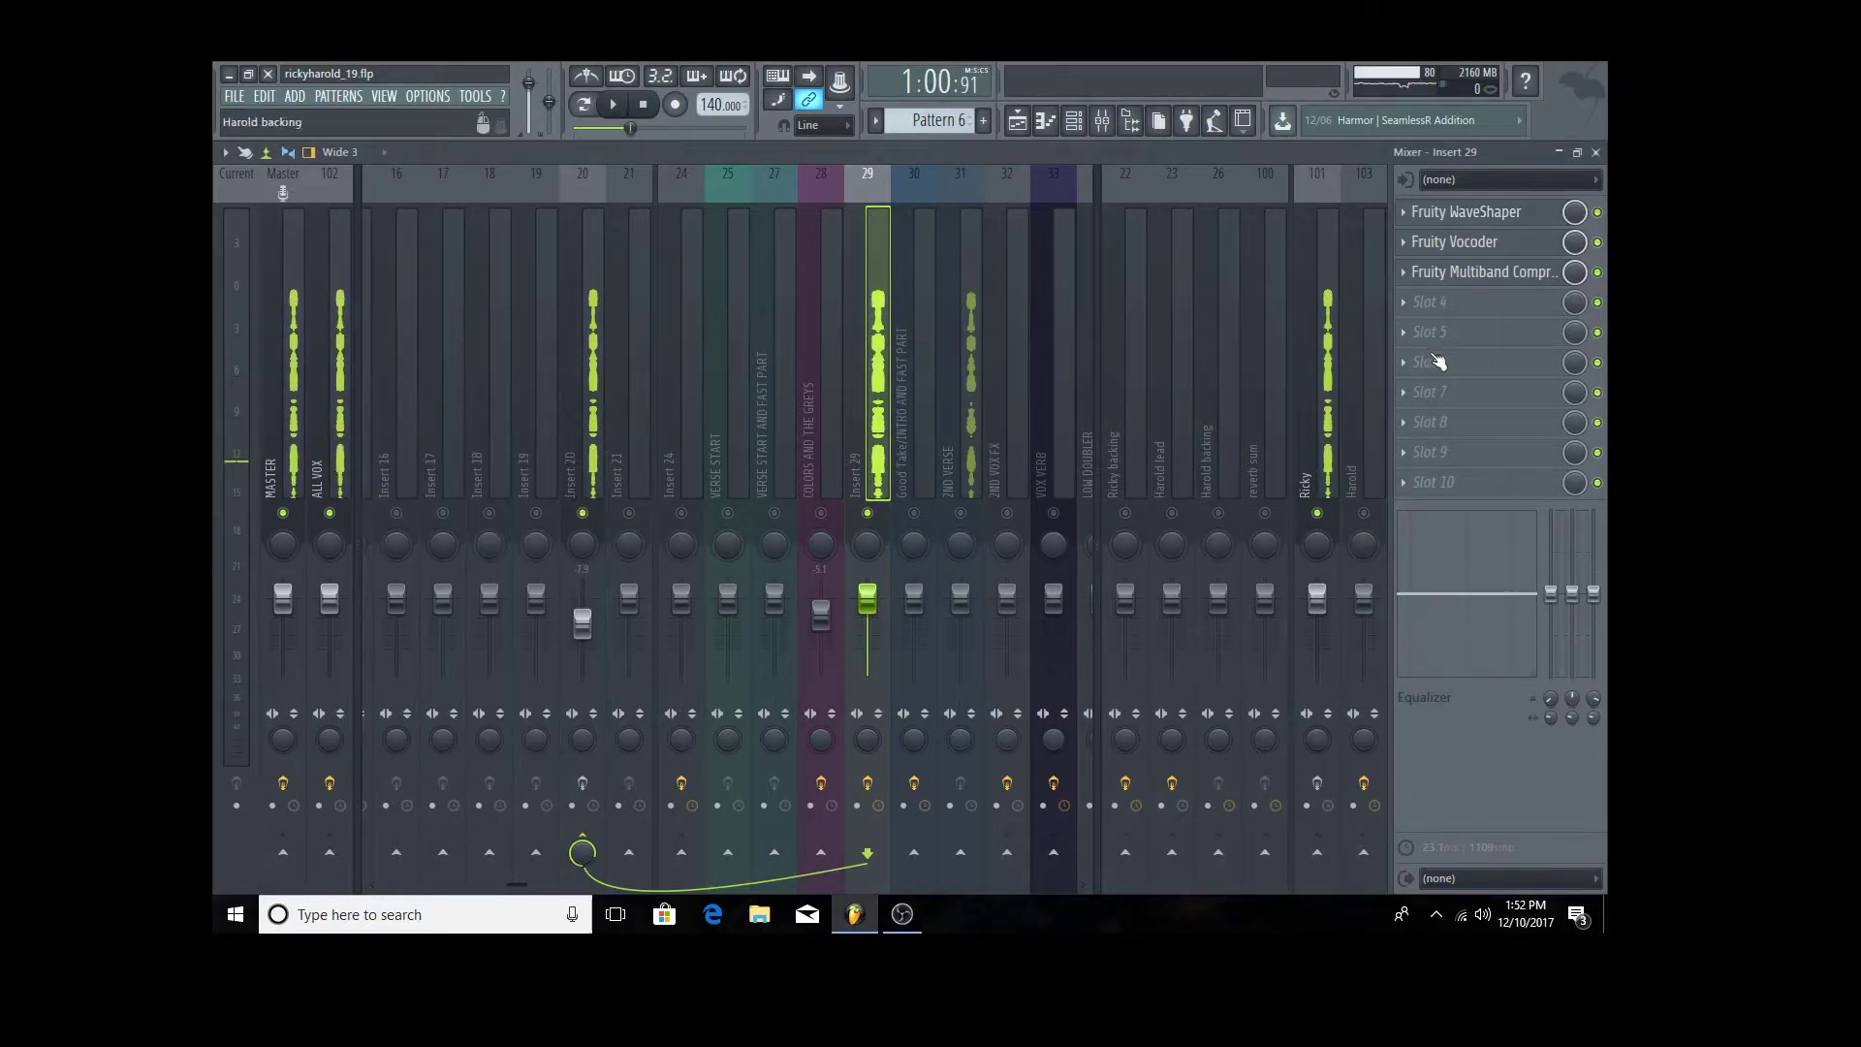
- Load the Outside the club state onto insert 29 and audition it with one playback pass
right_click(893, 373)
mouse_move(947, 323)
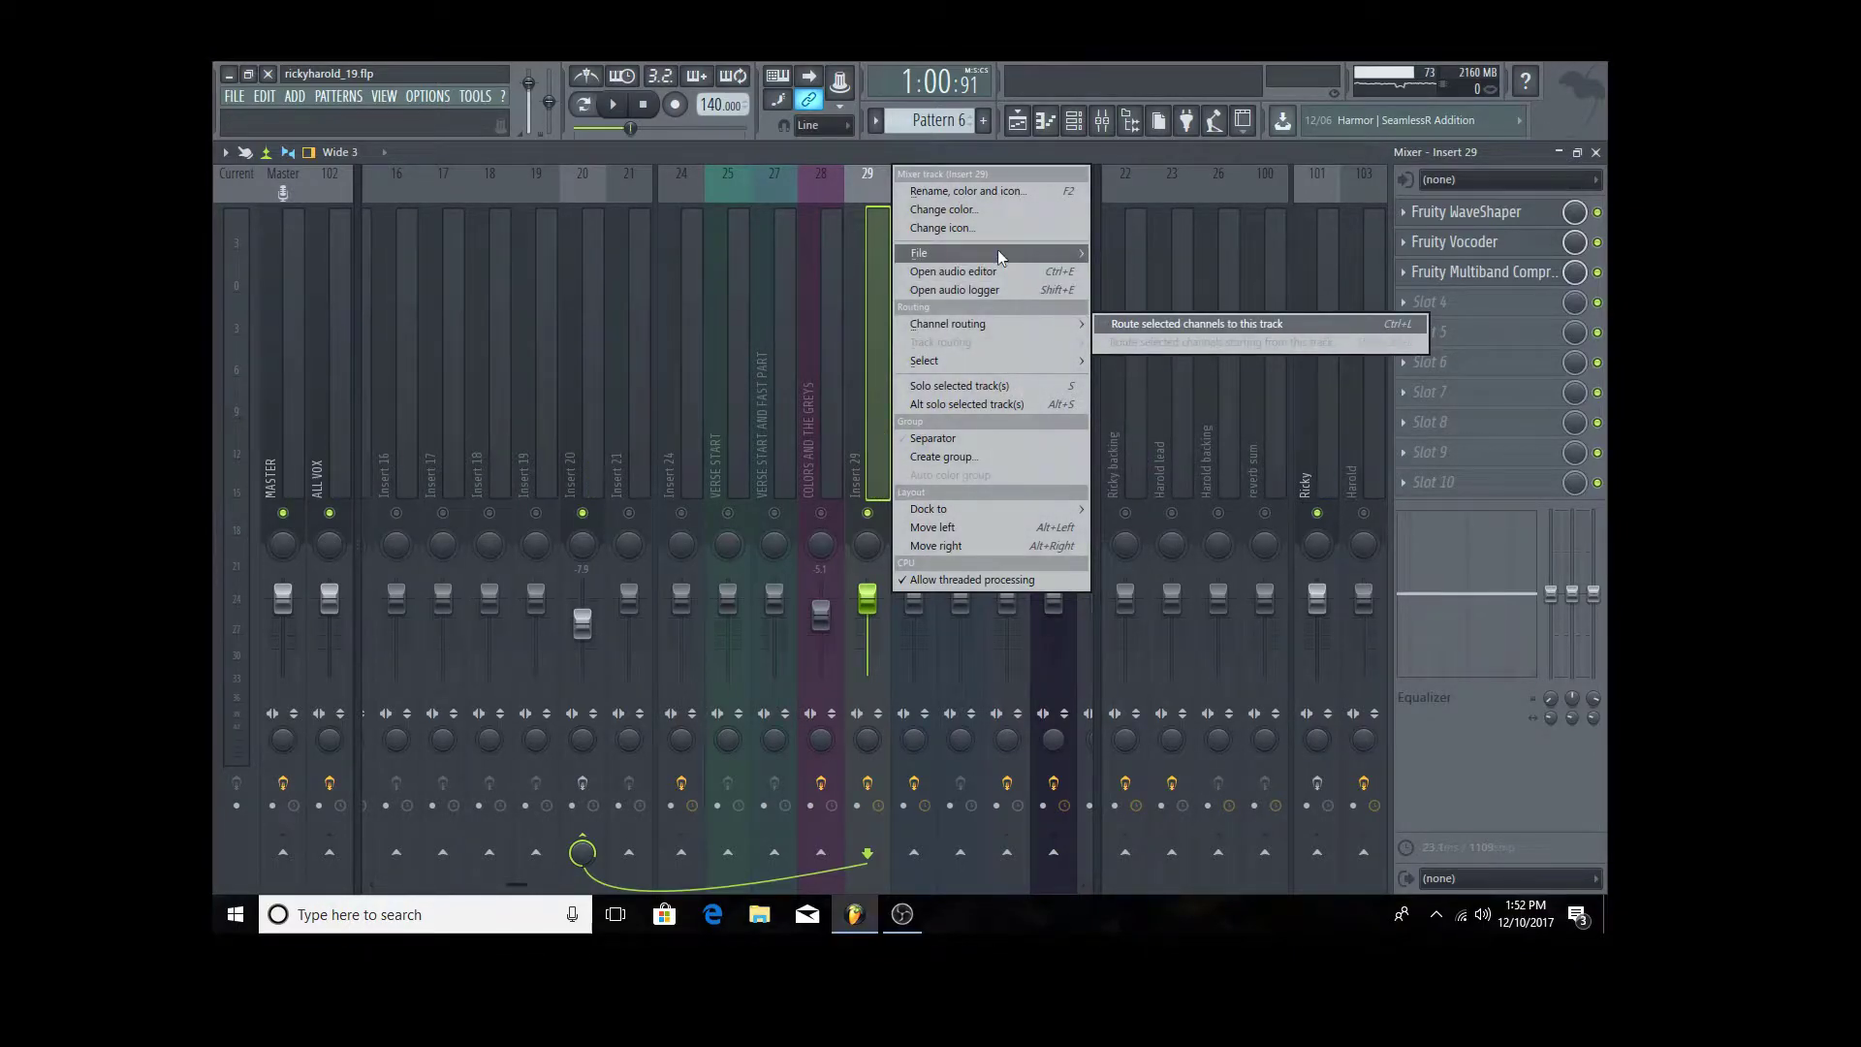
mouse_move(961, 253)
left_click(1120, 255)
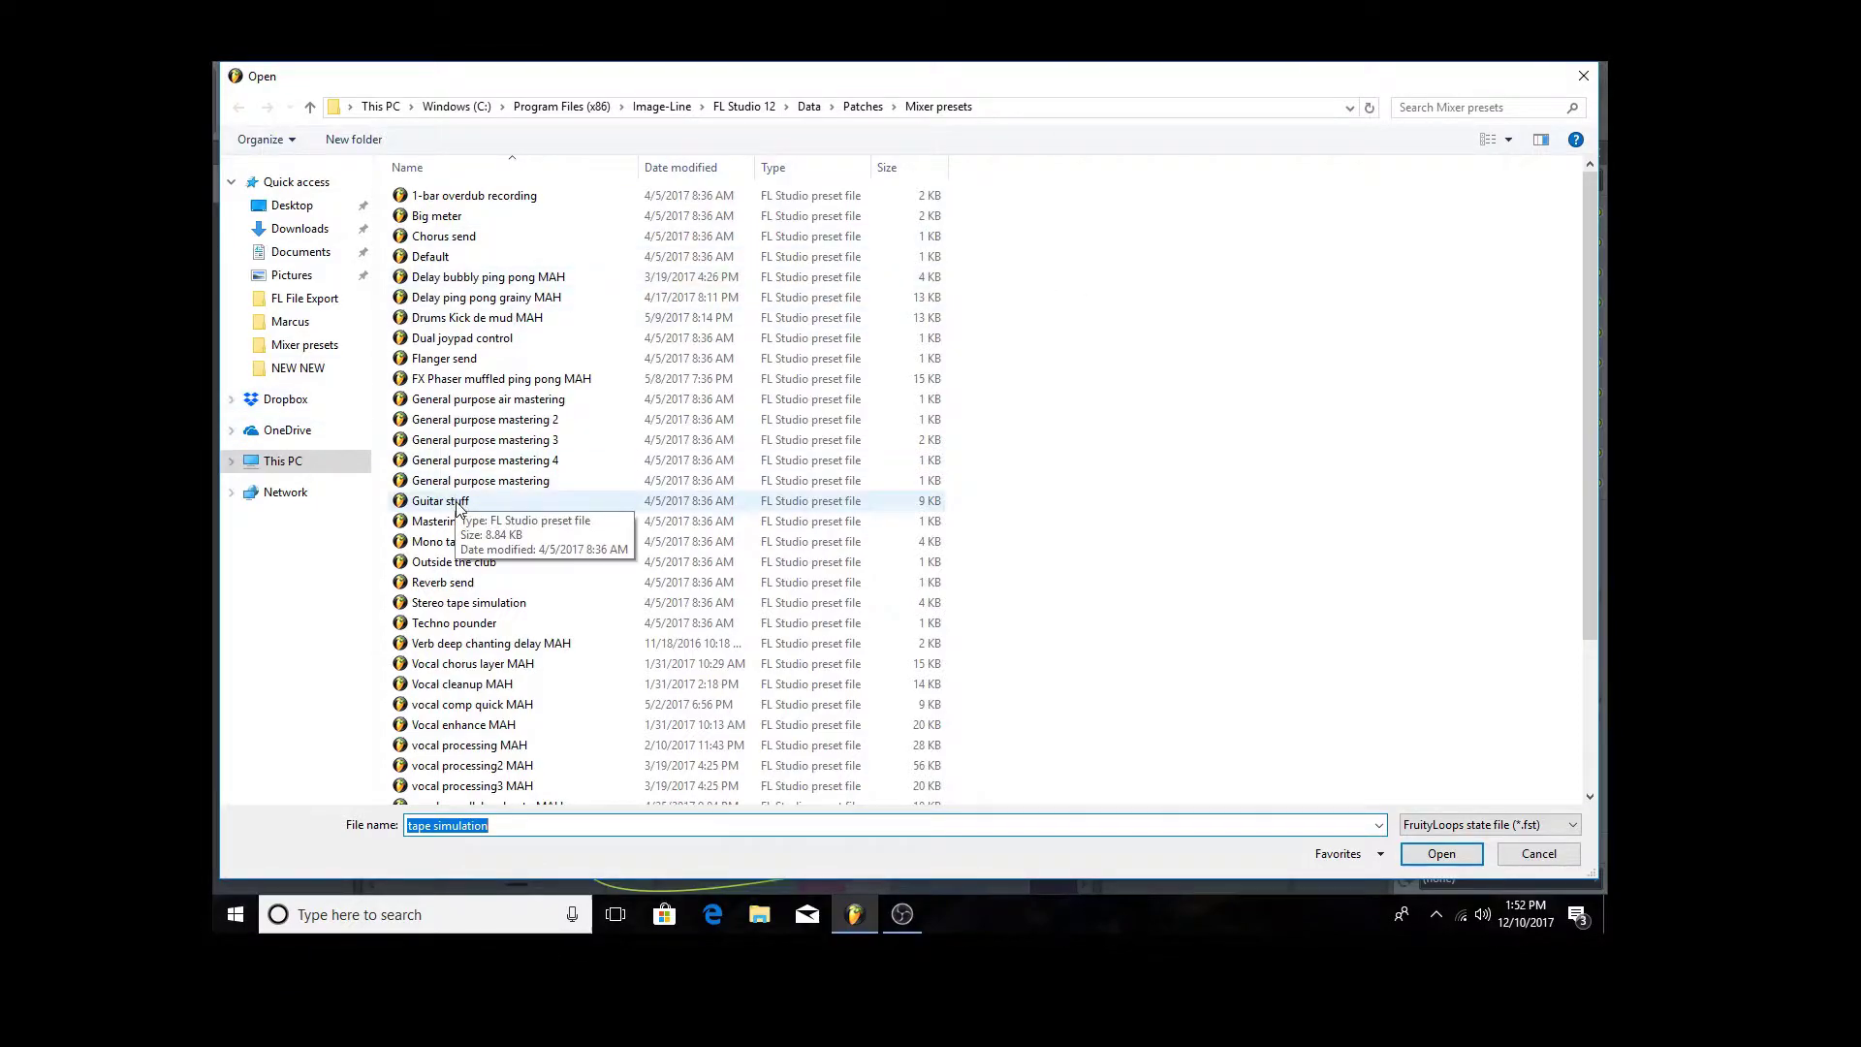
double_click(444, 563)
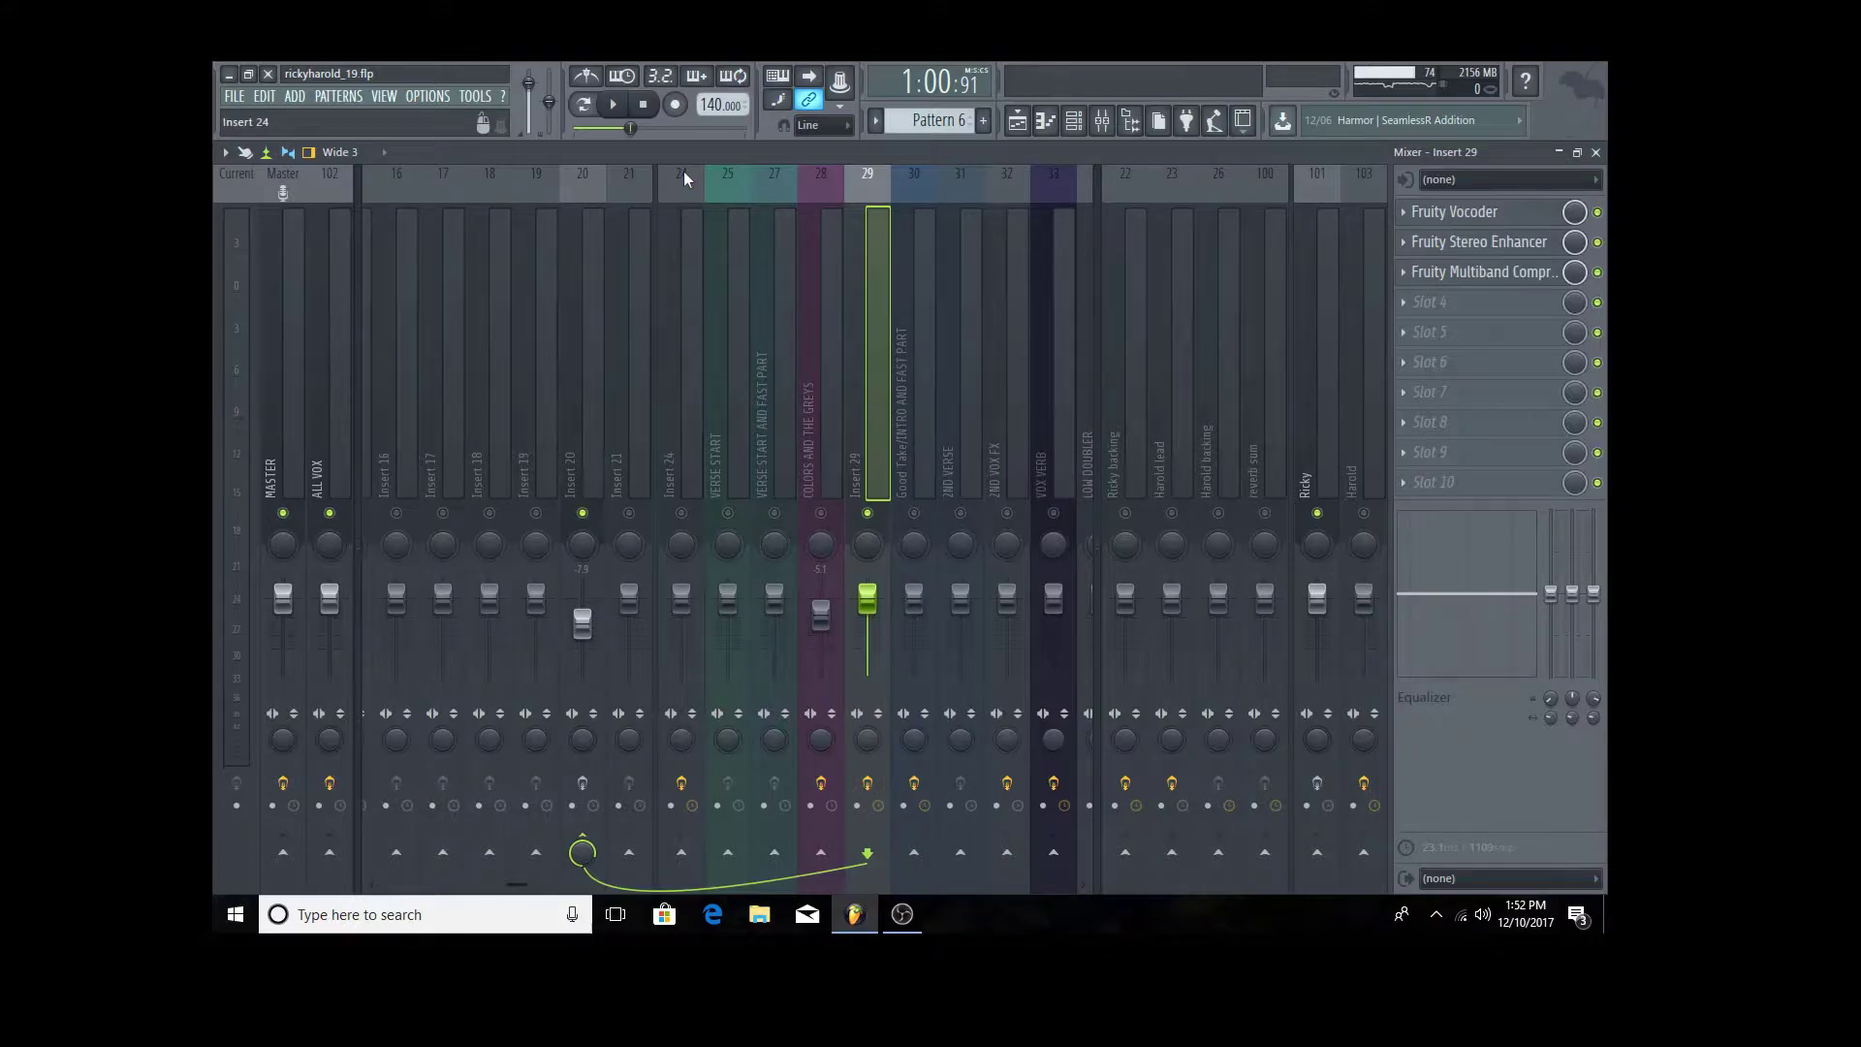
left_click(612, 111)
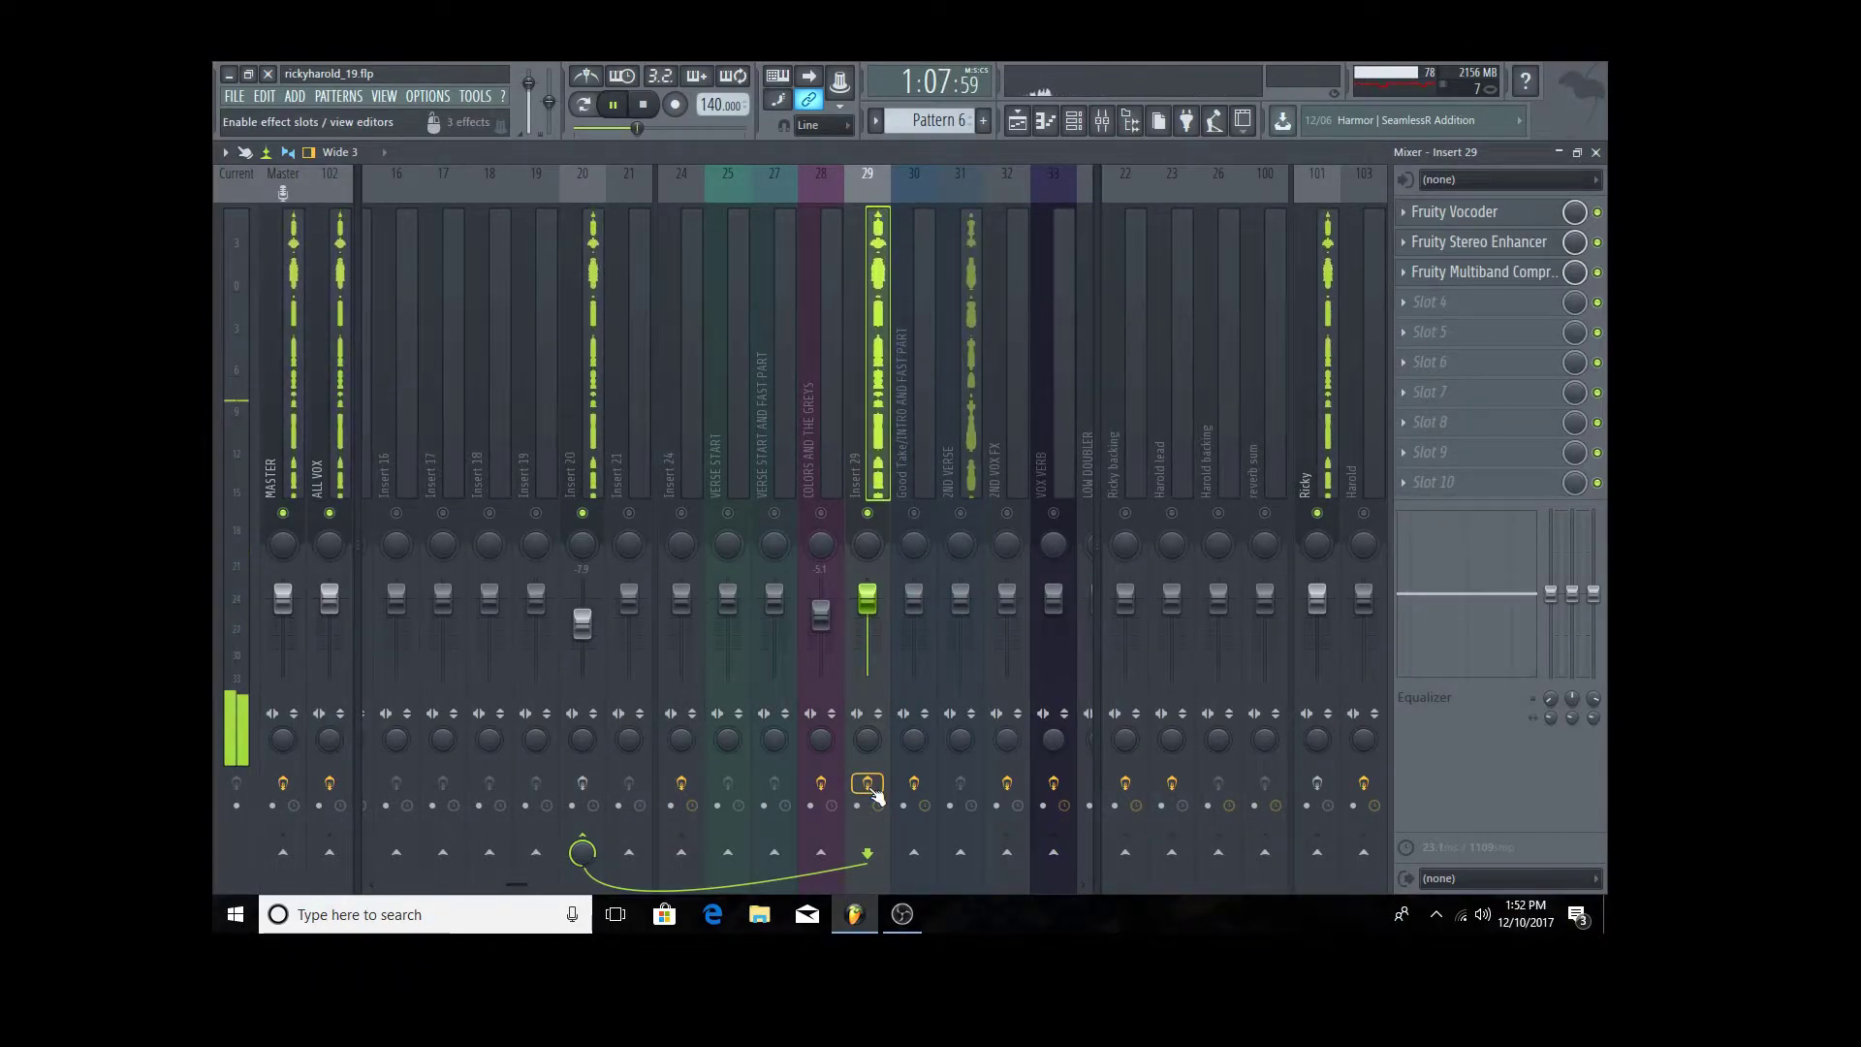
left_click(645, 105)
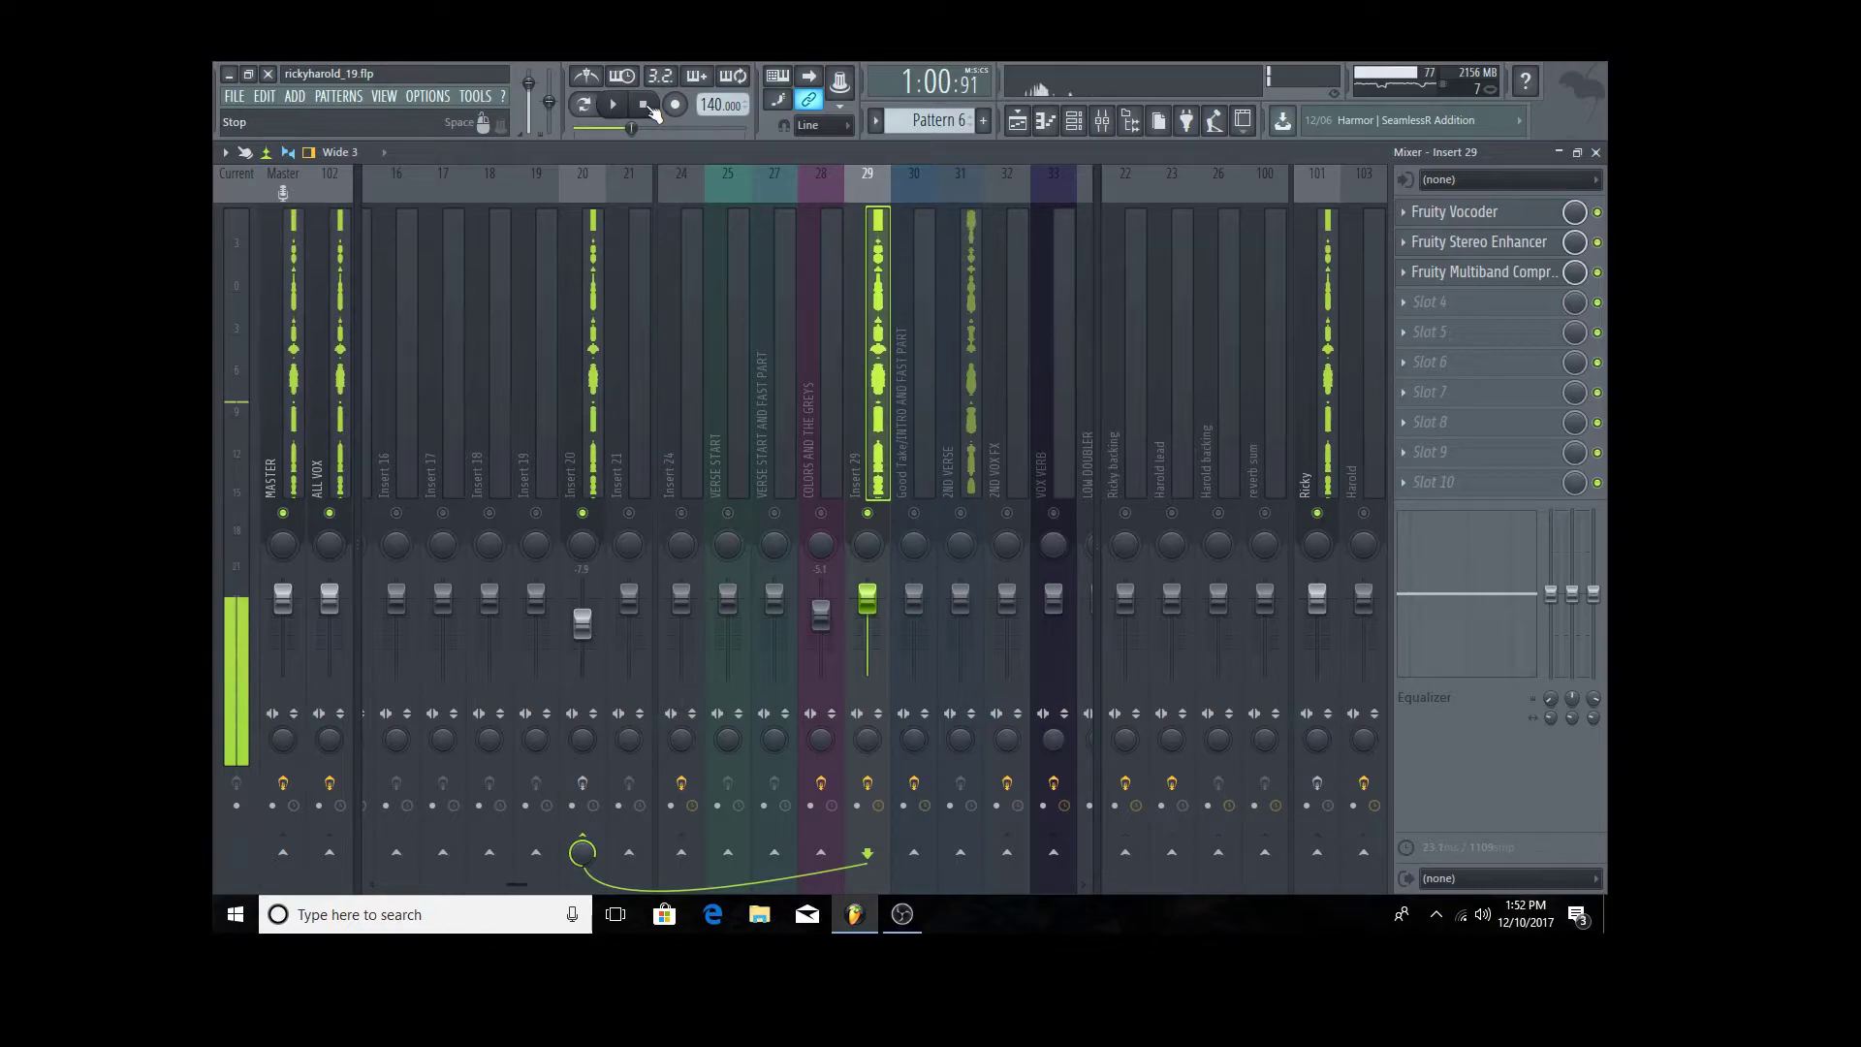
- Load 'Verb deep chanting delay MAH' as insert 29's mixer track state
right_click(877, 421)
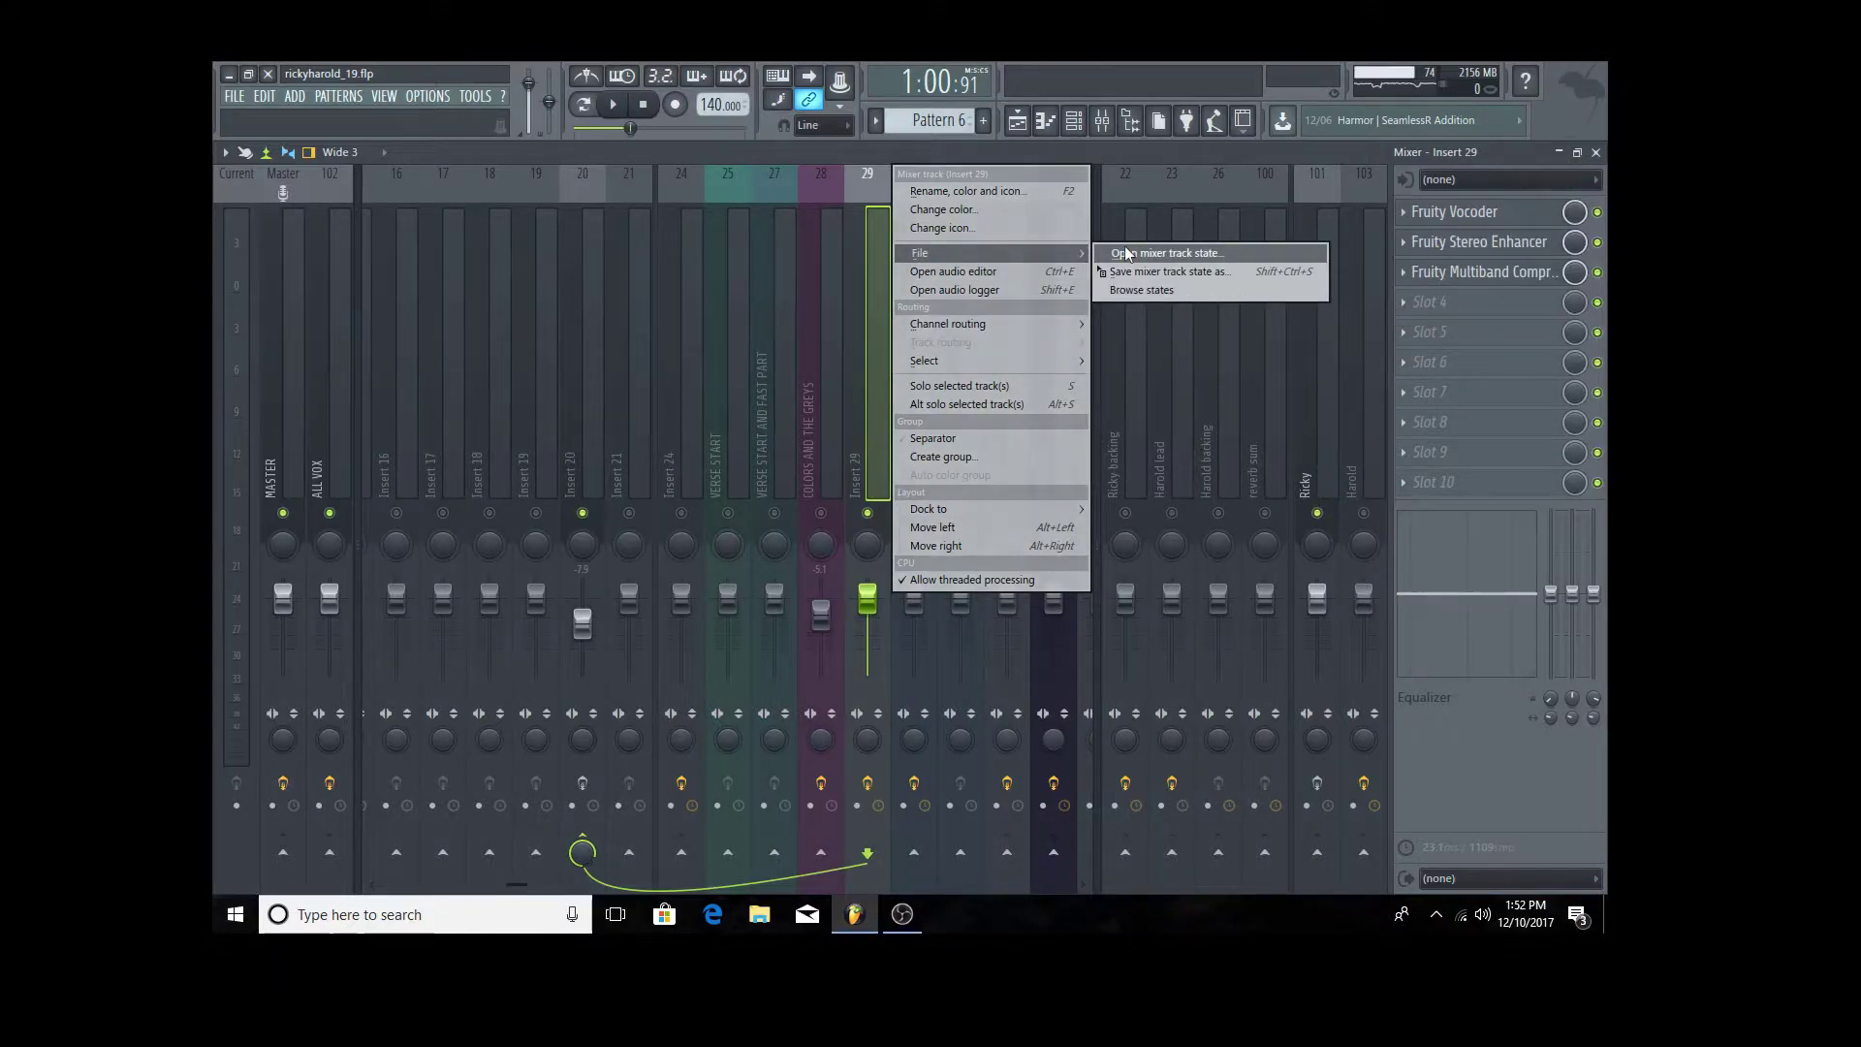
left_click(1124, 253)
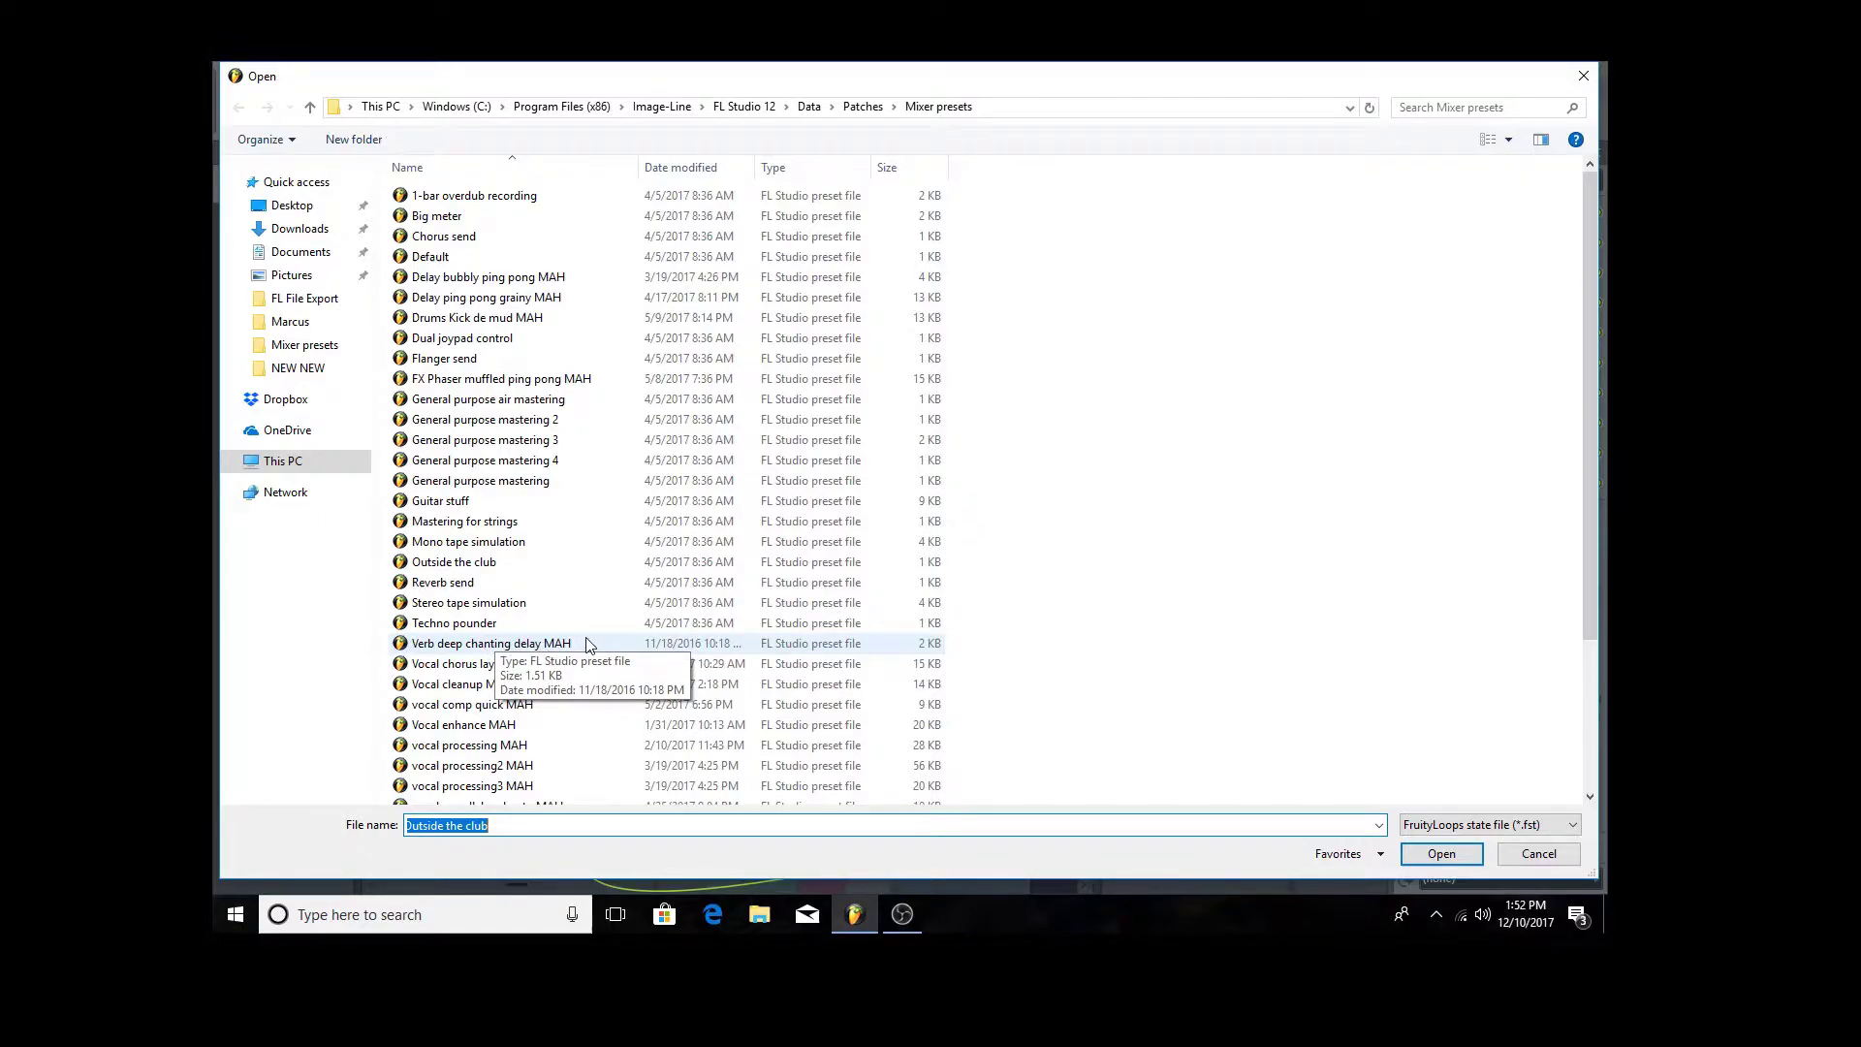
double_click(487, 641)
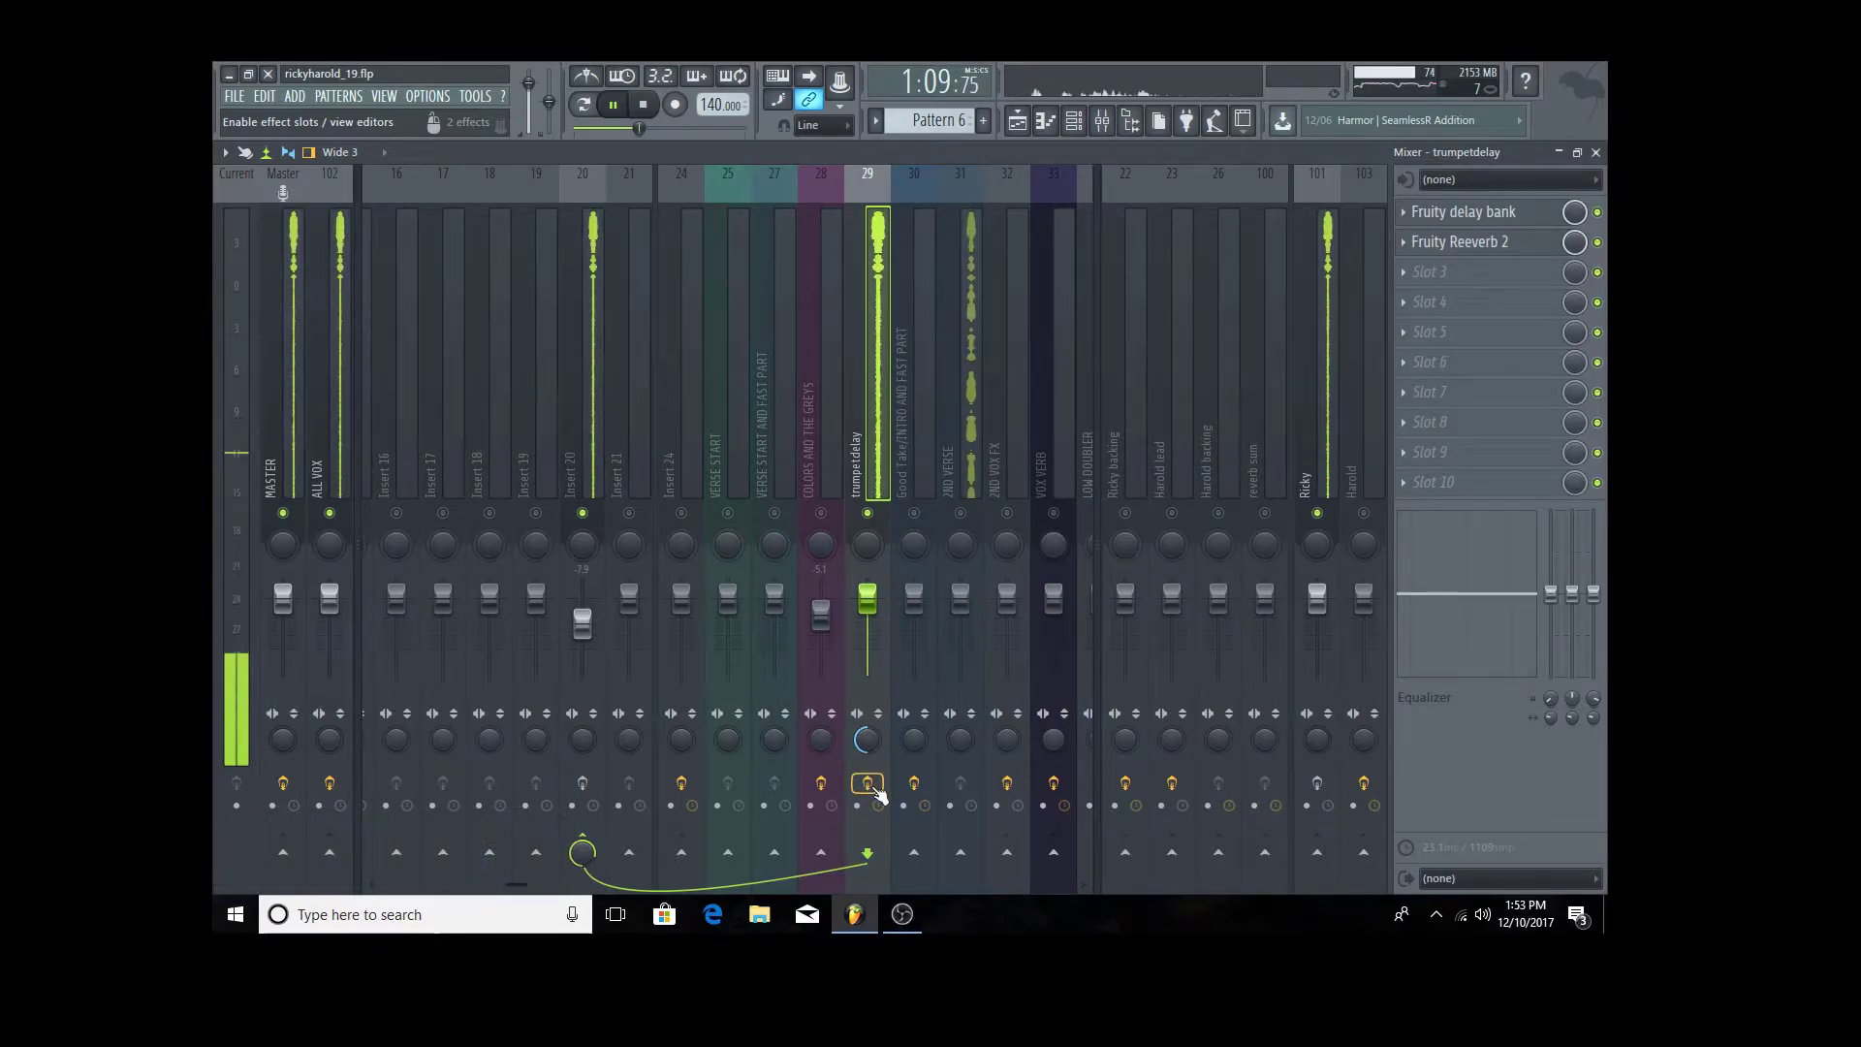
- Lower the DRY fader in Fruity Reeverb 2 on the trumpetdelay track
left_click(1461, 242)
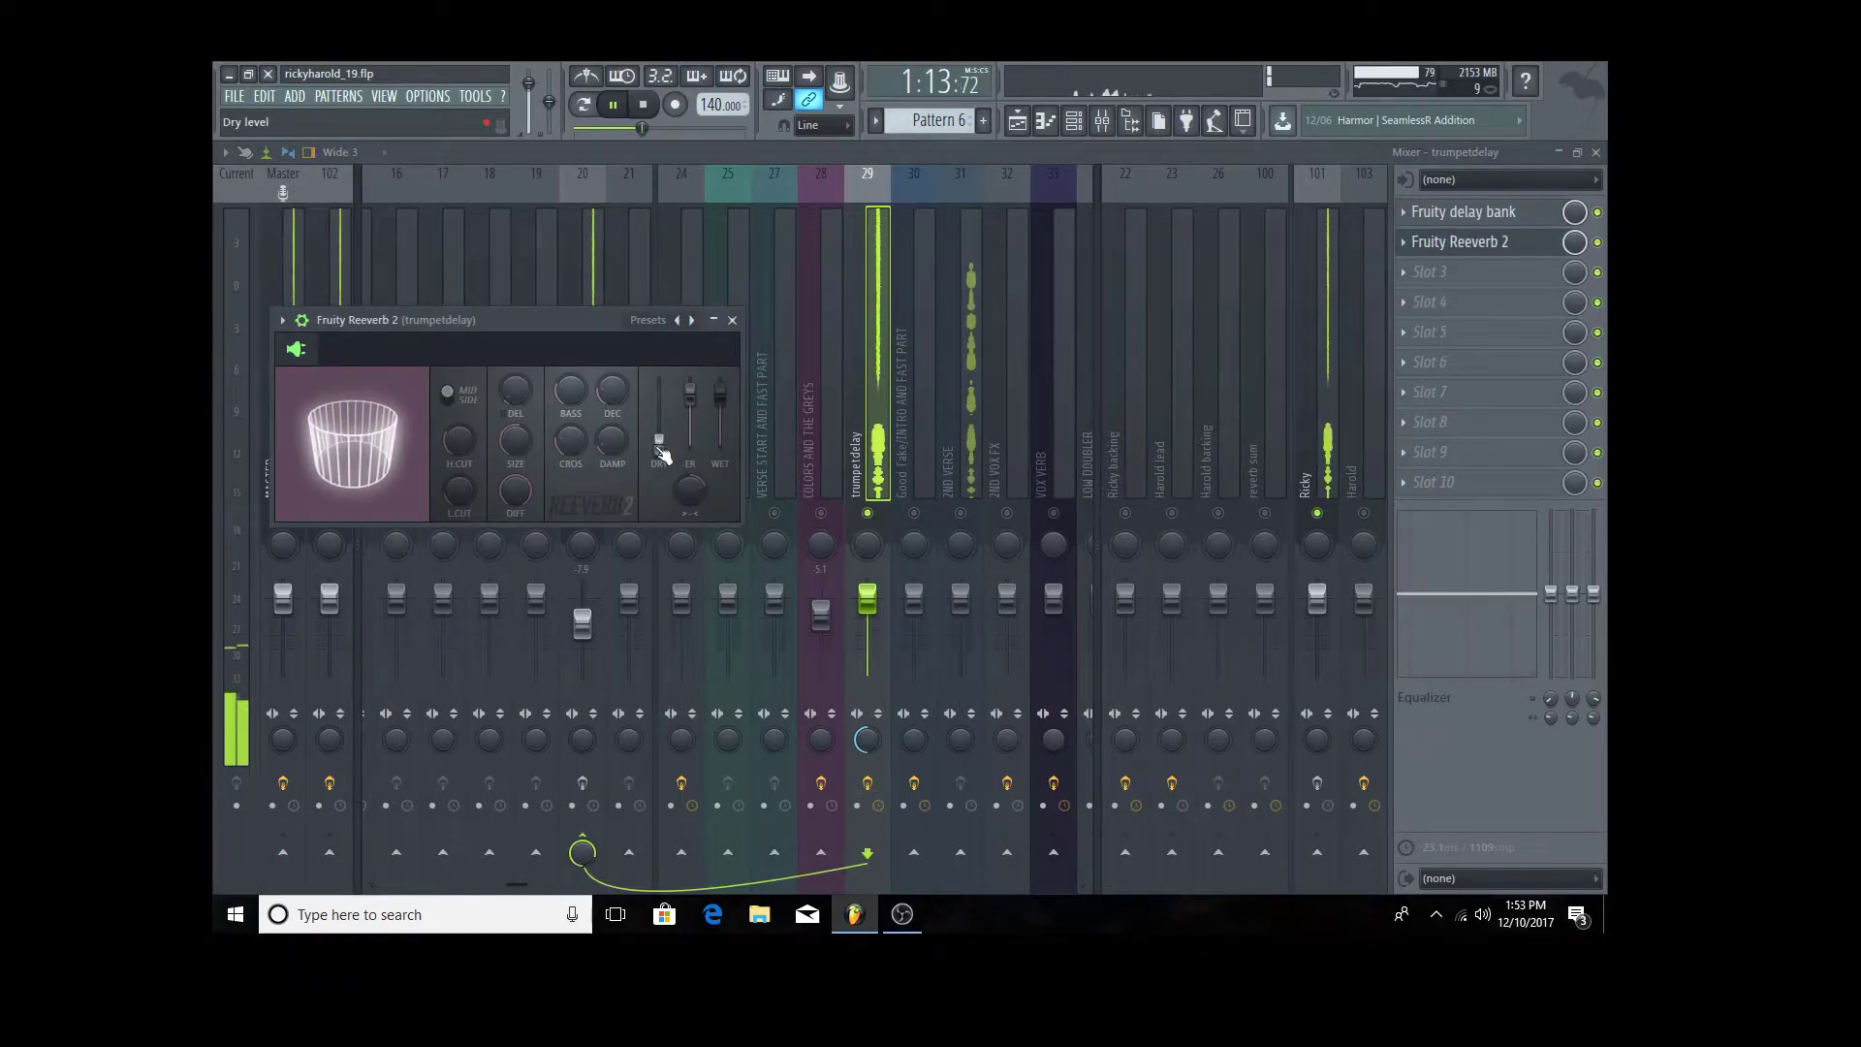
left_click_drag(659, 442, 659, 381)
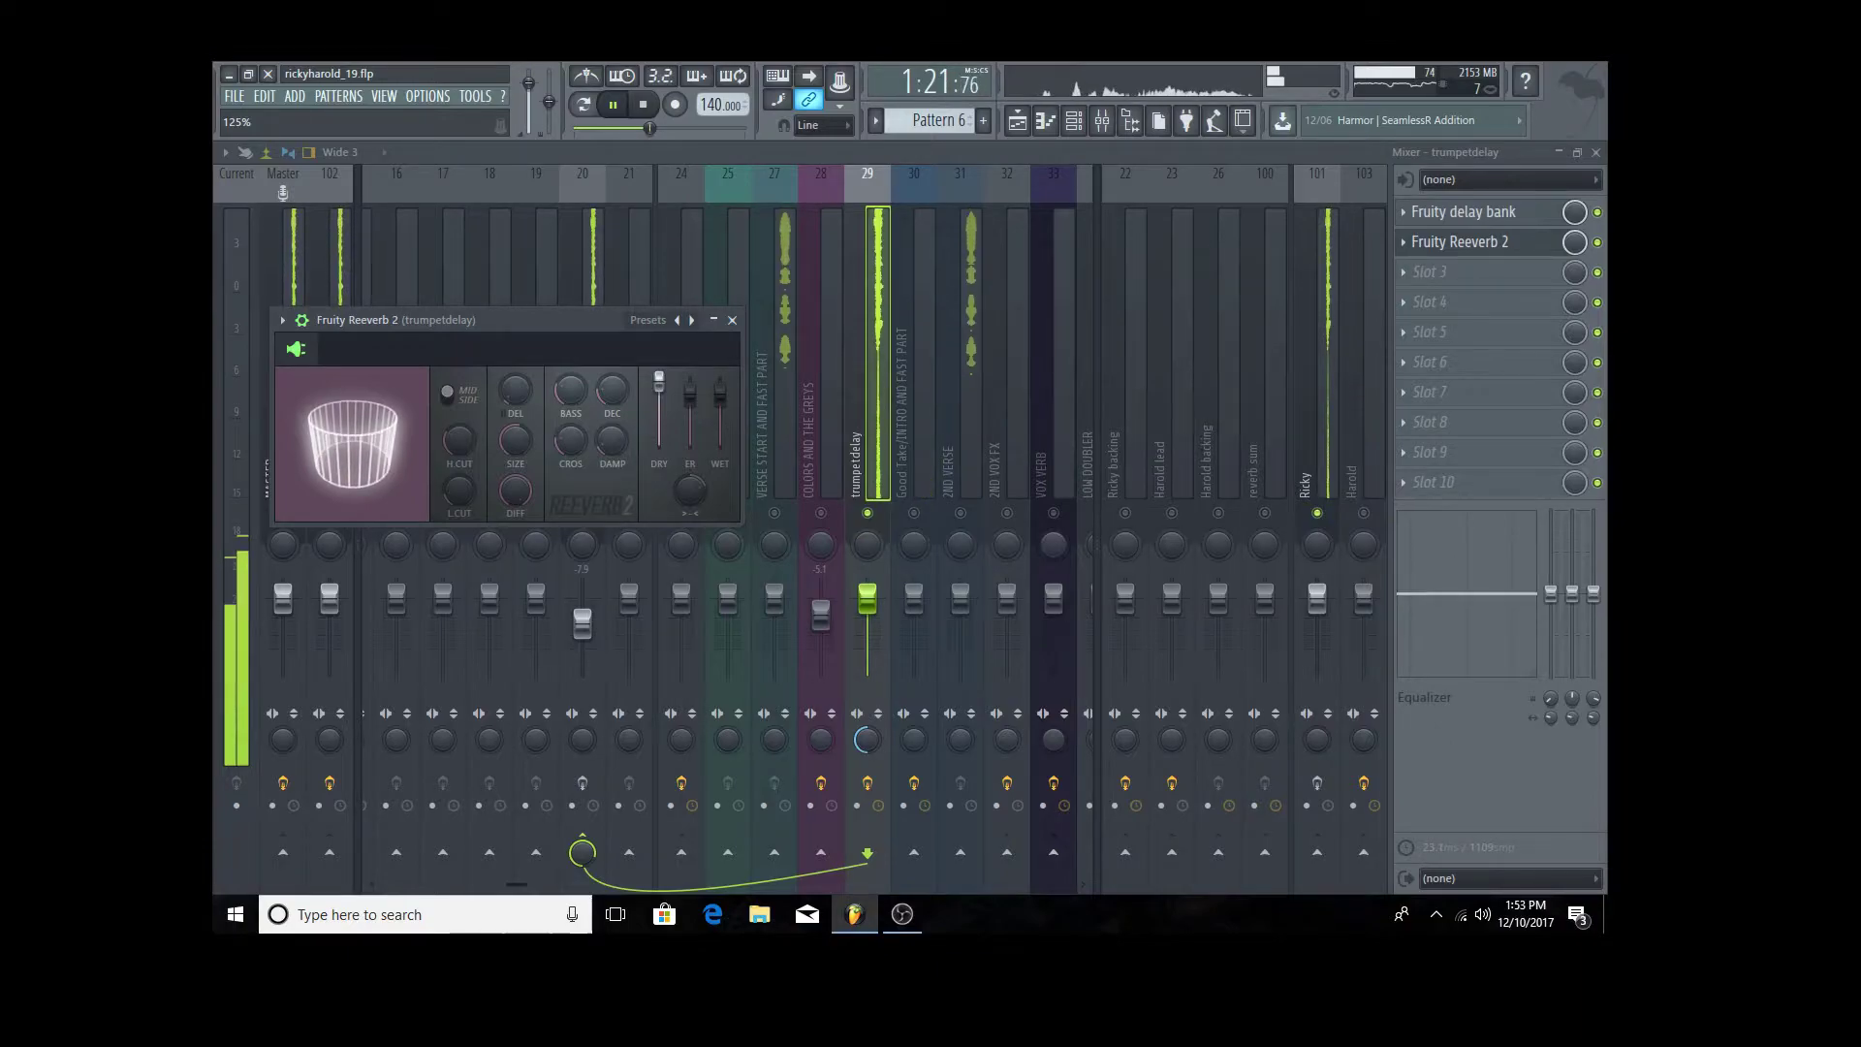
left_click_drag(658, 382, 659, 414)
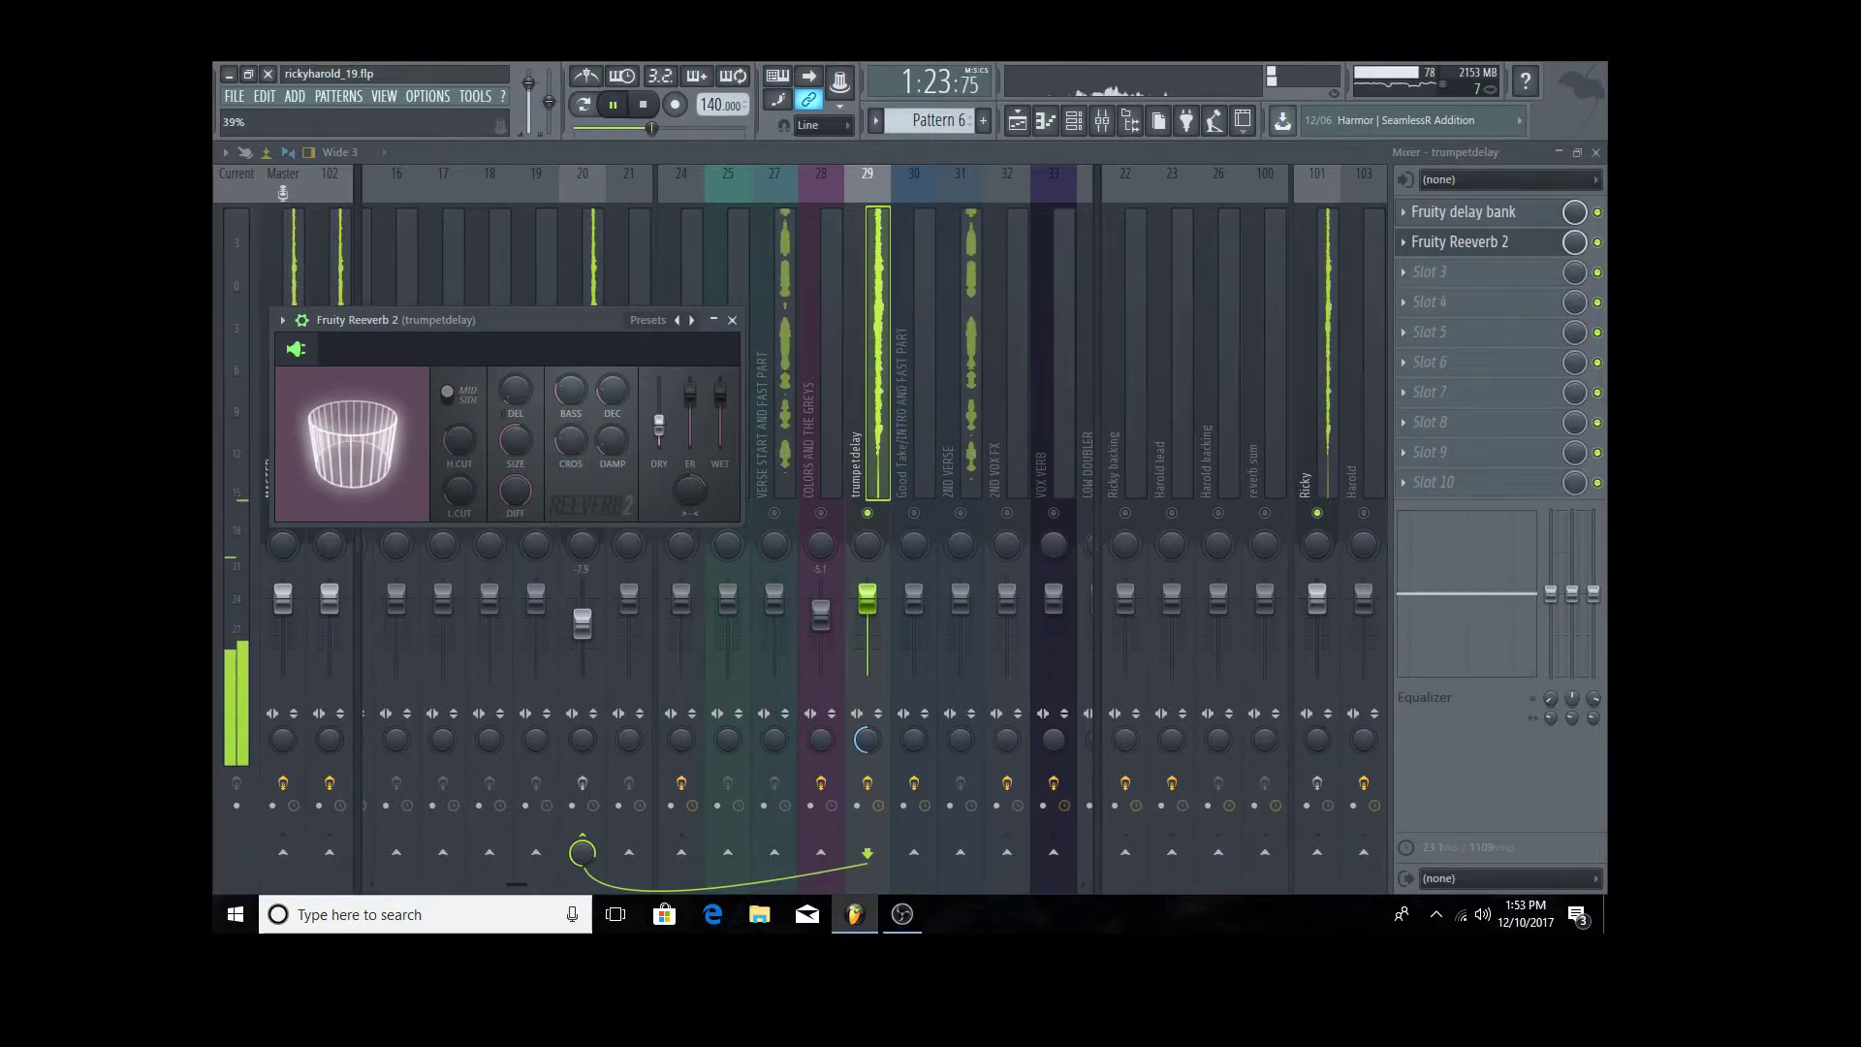
left_click(731, 319)
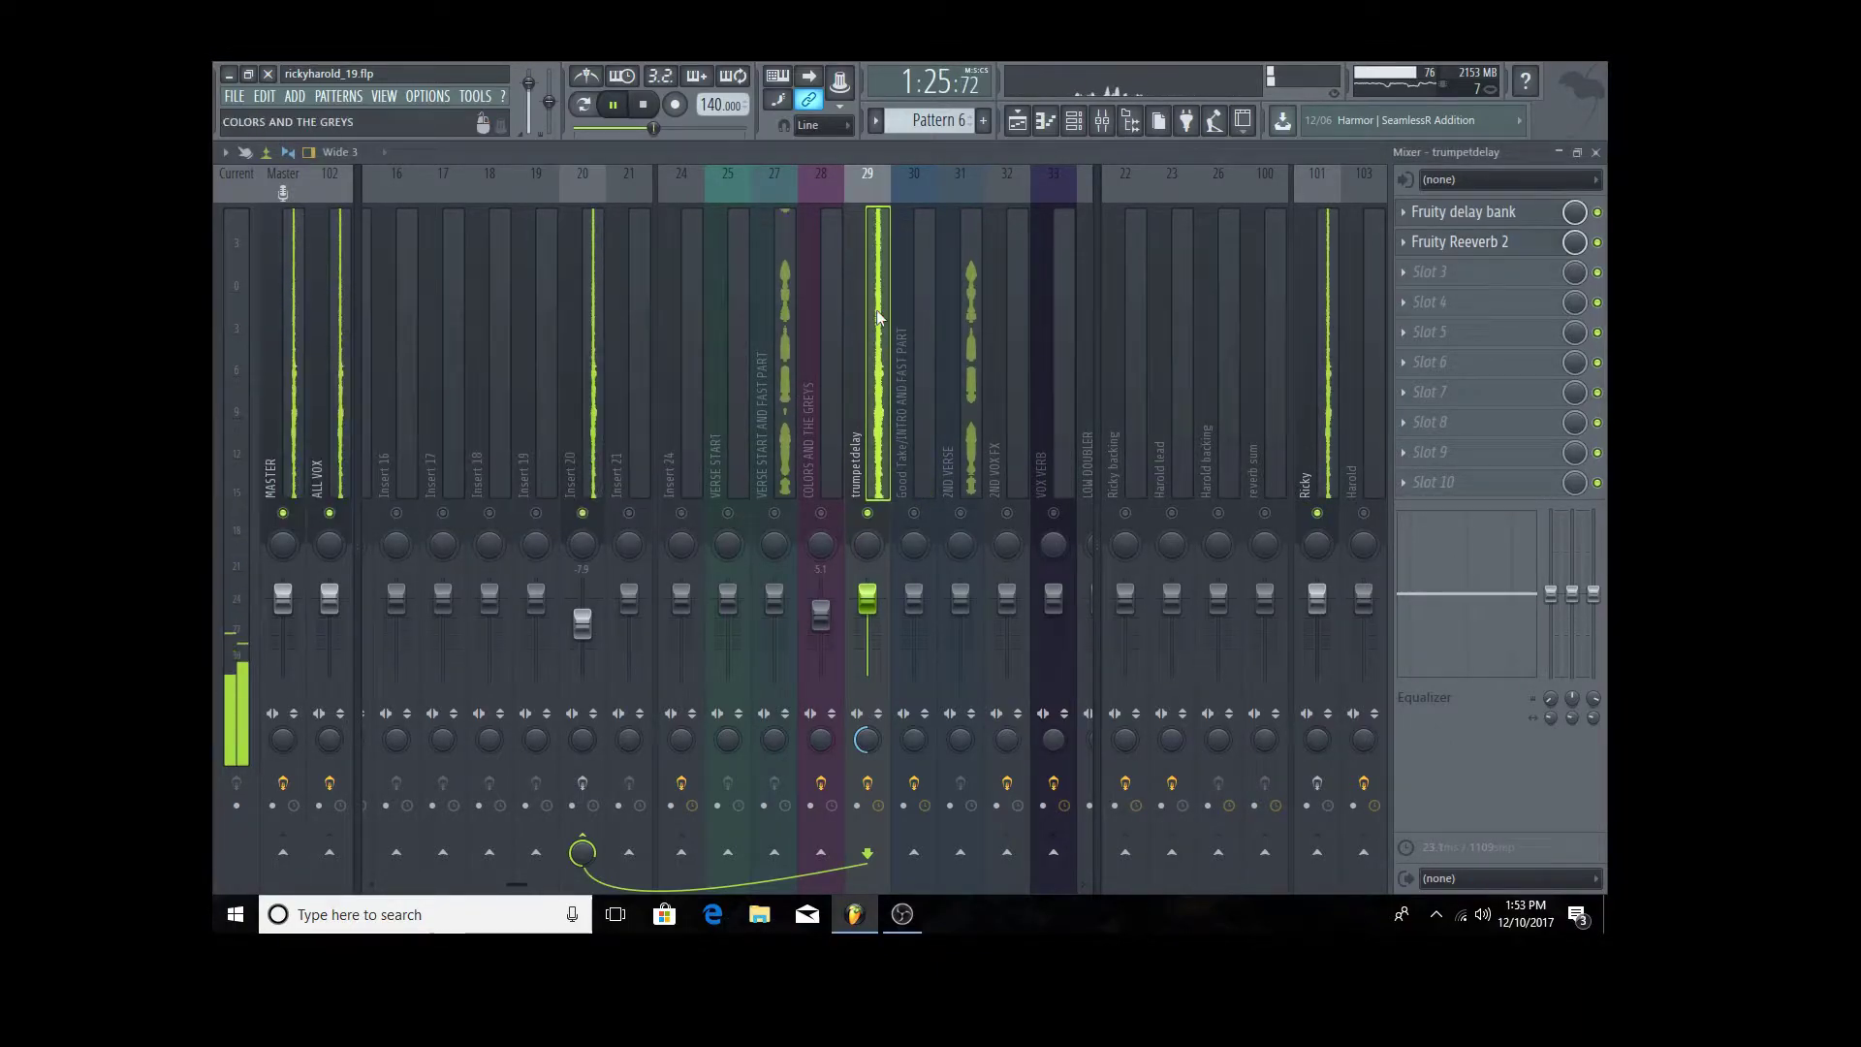
- Set Fruity delay bank's dry level to 100%, stop playback and close the effect windows
left_click(1463, 211)
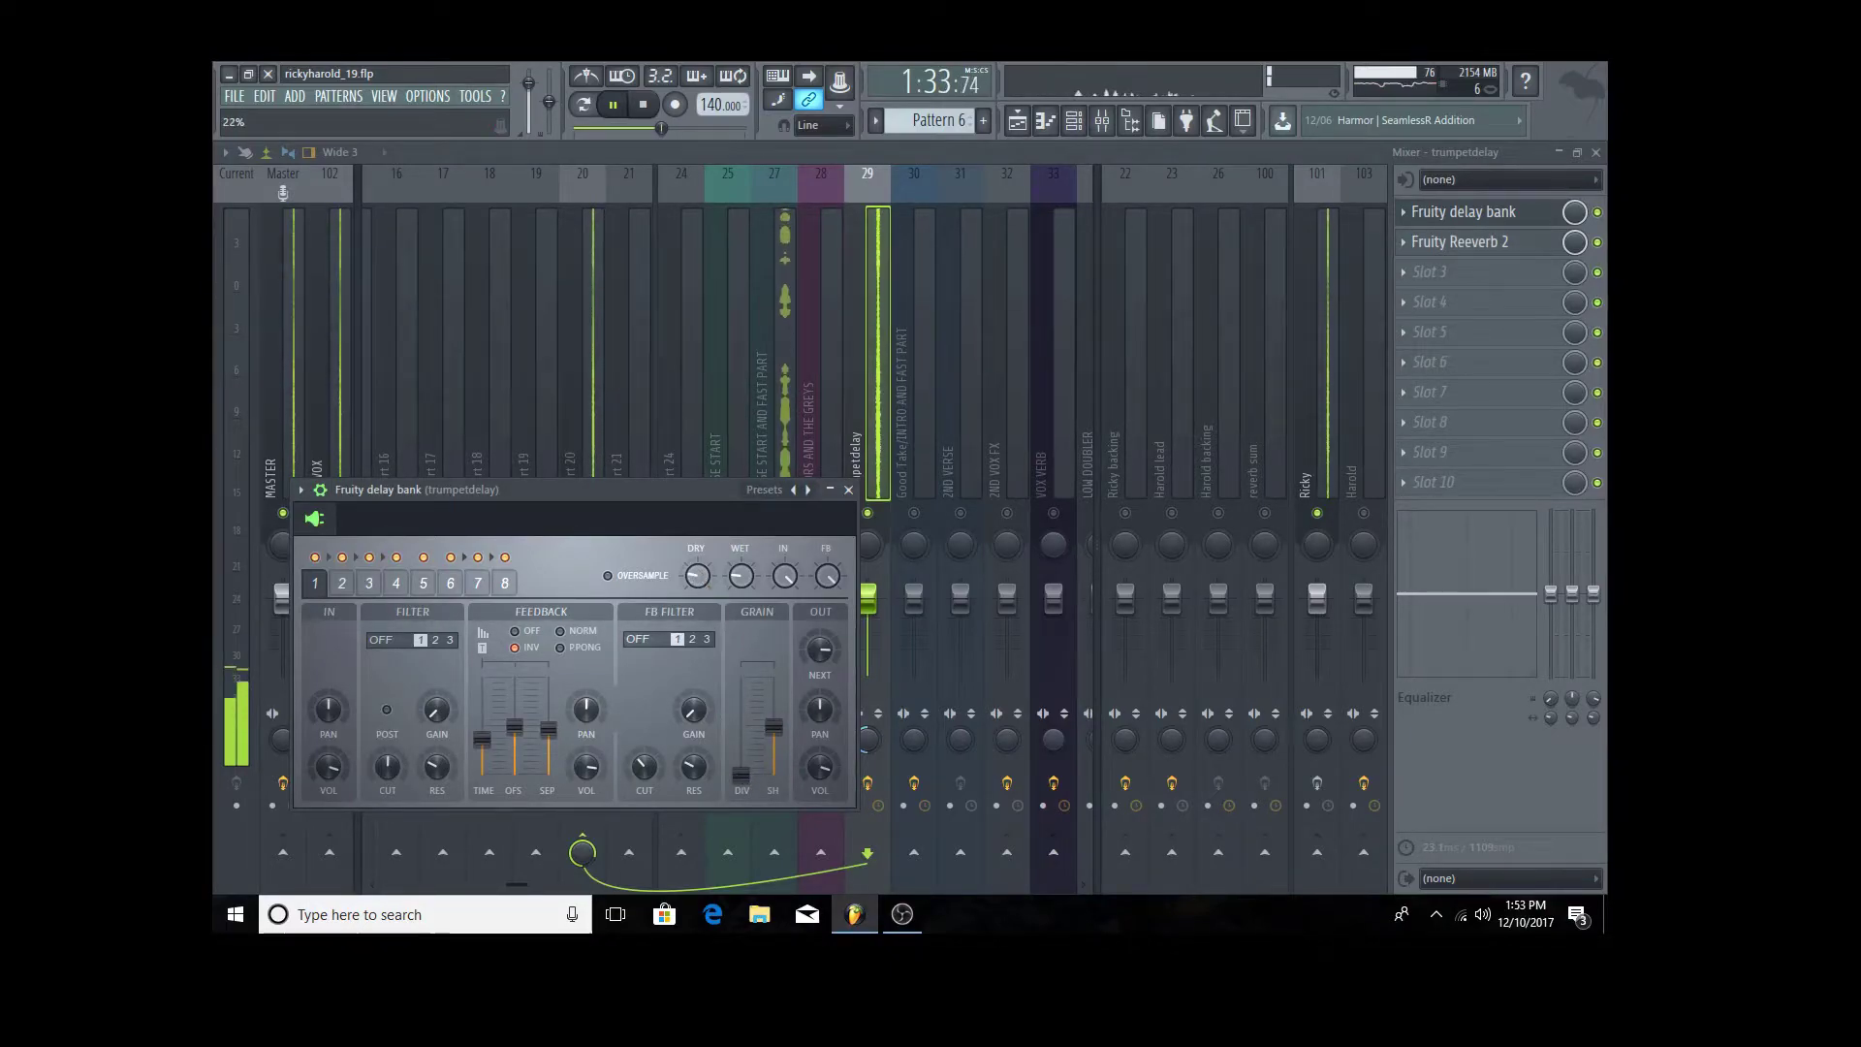
left_click(700, 576)
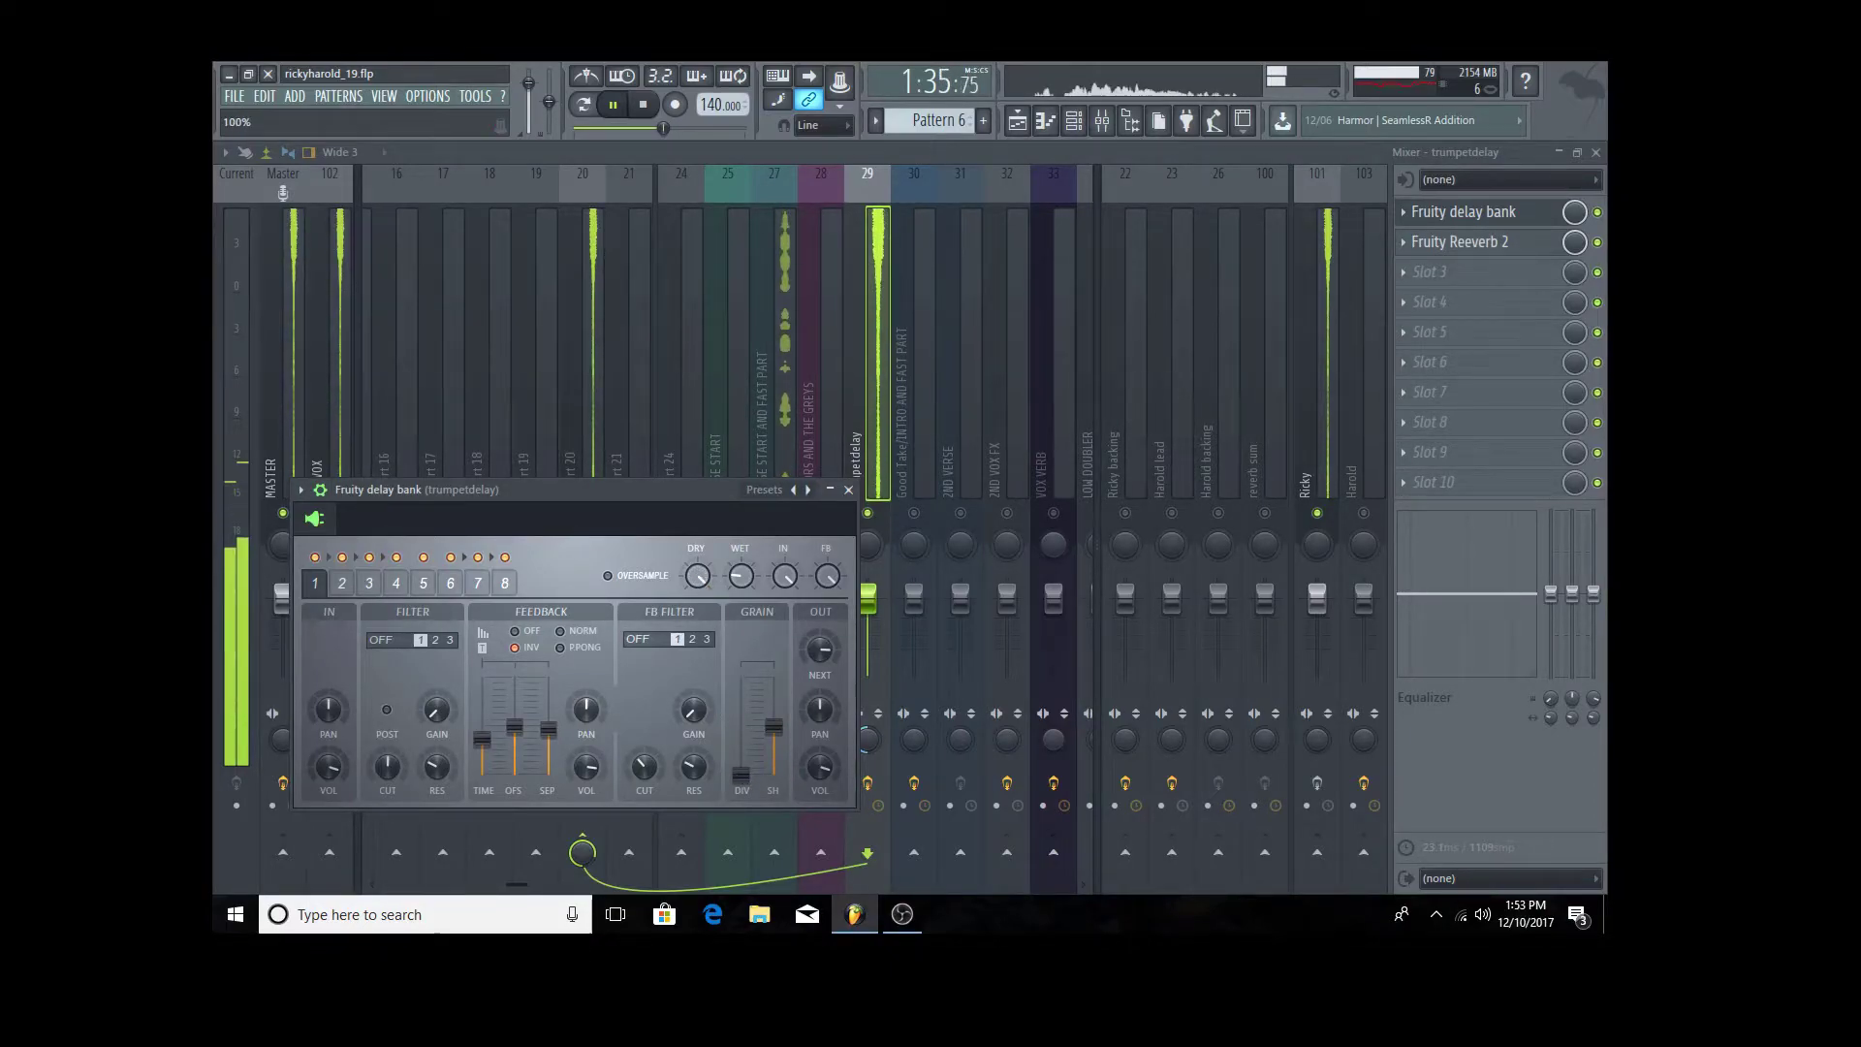
left_click(1460, 242)
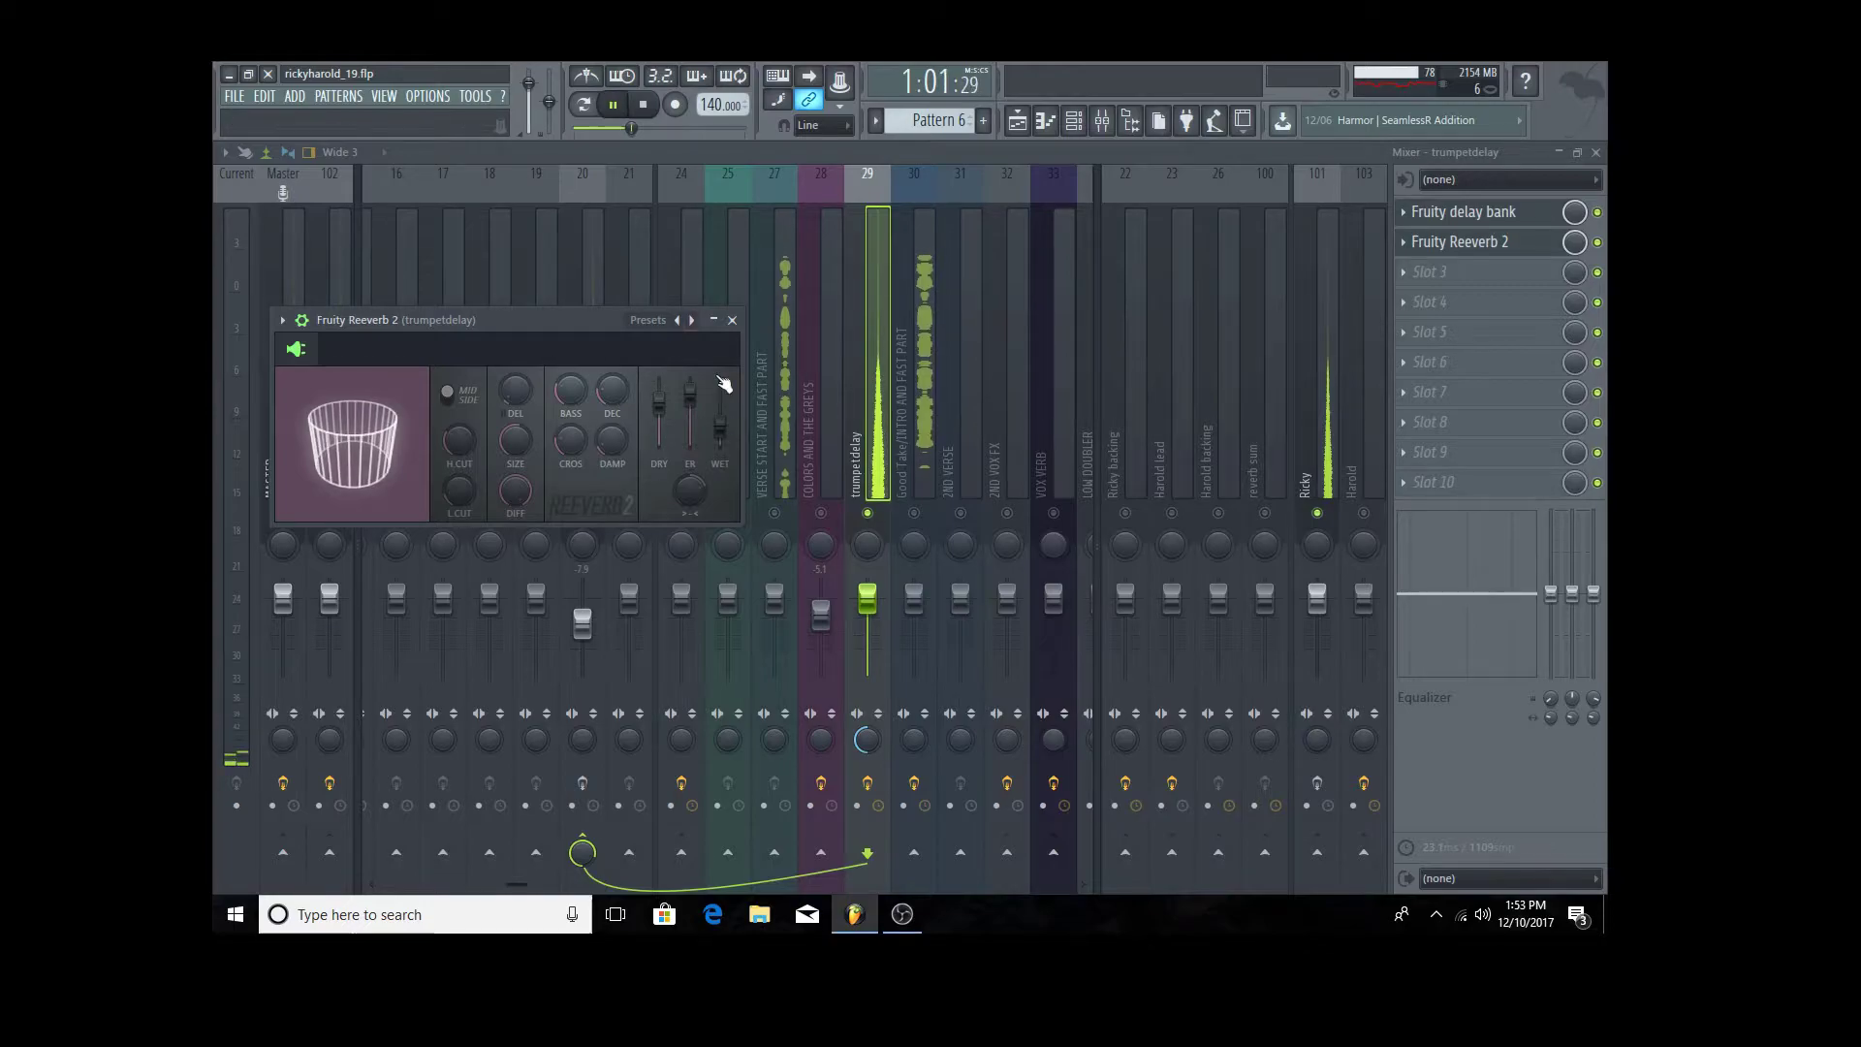
left_click(728, 320)
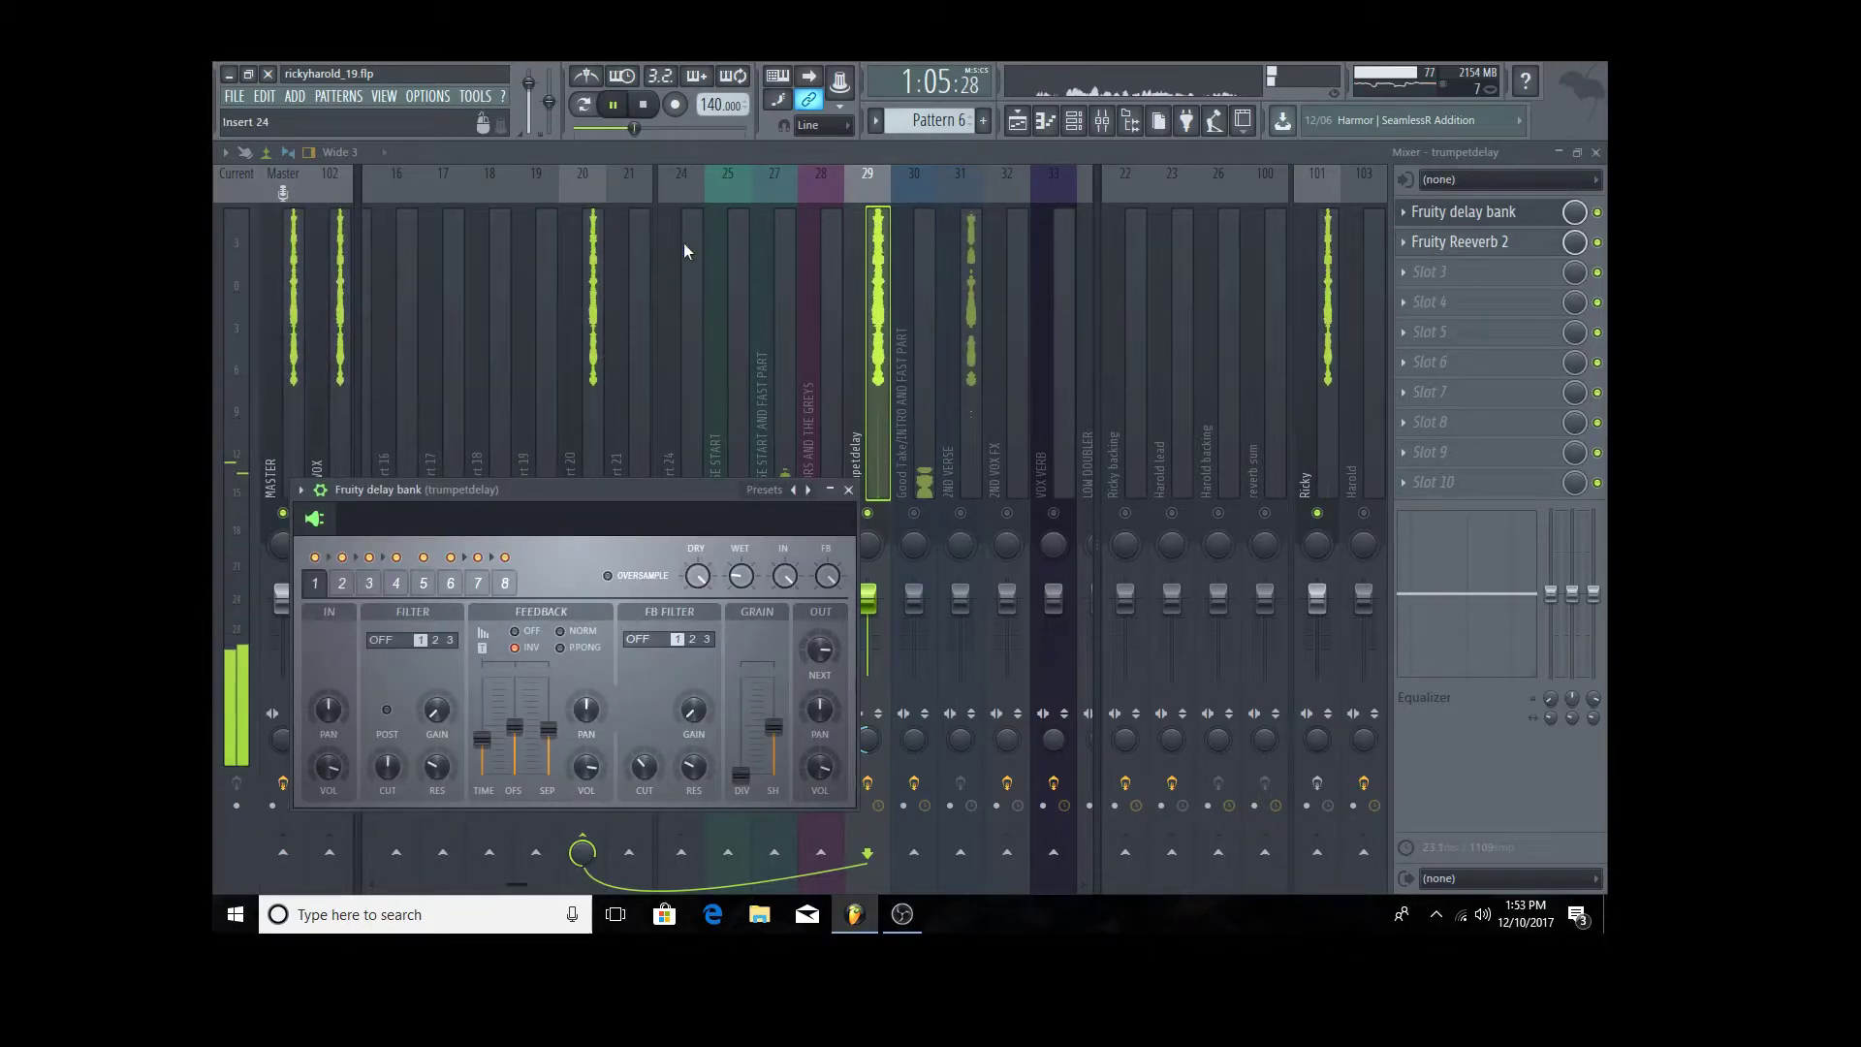
left_click(645, 104)
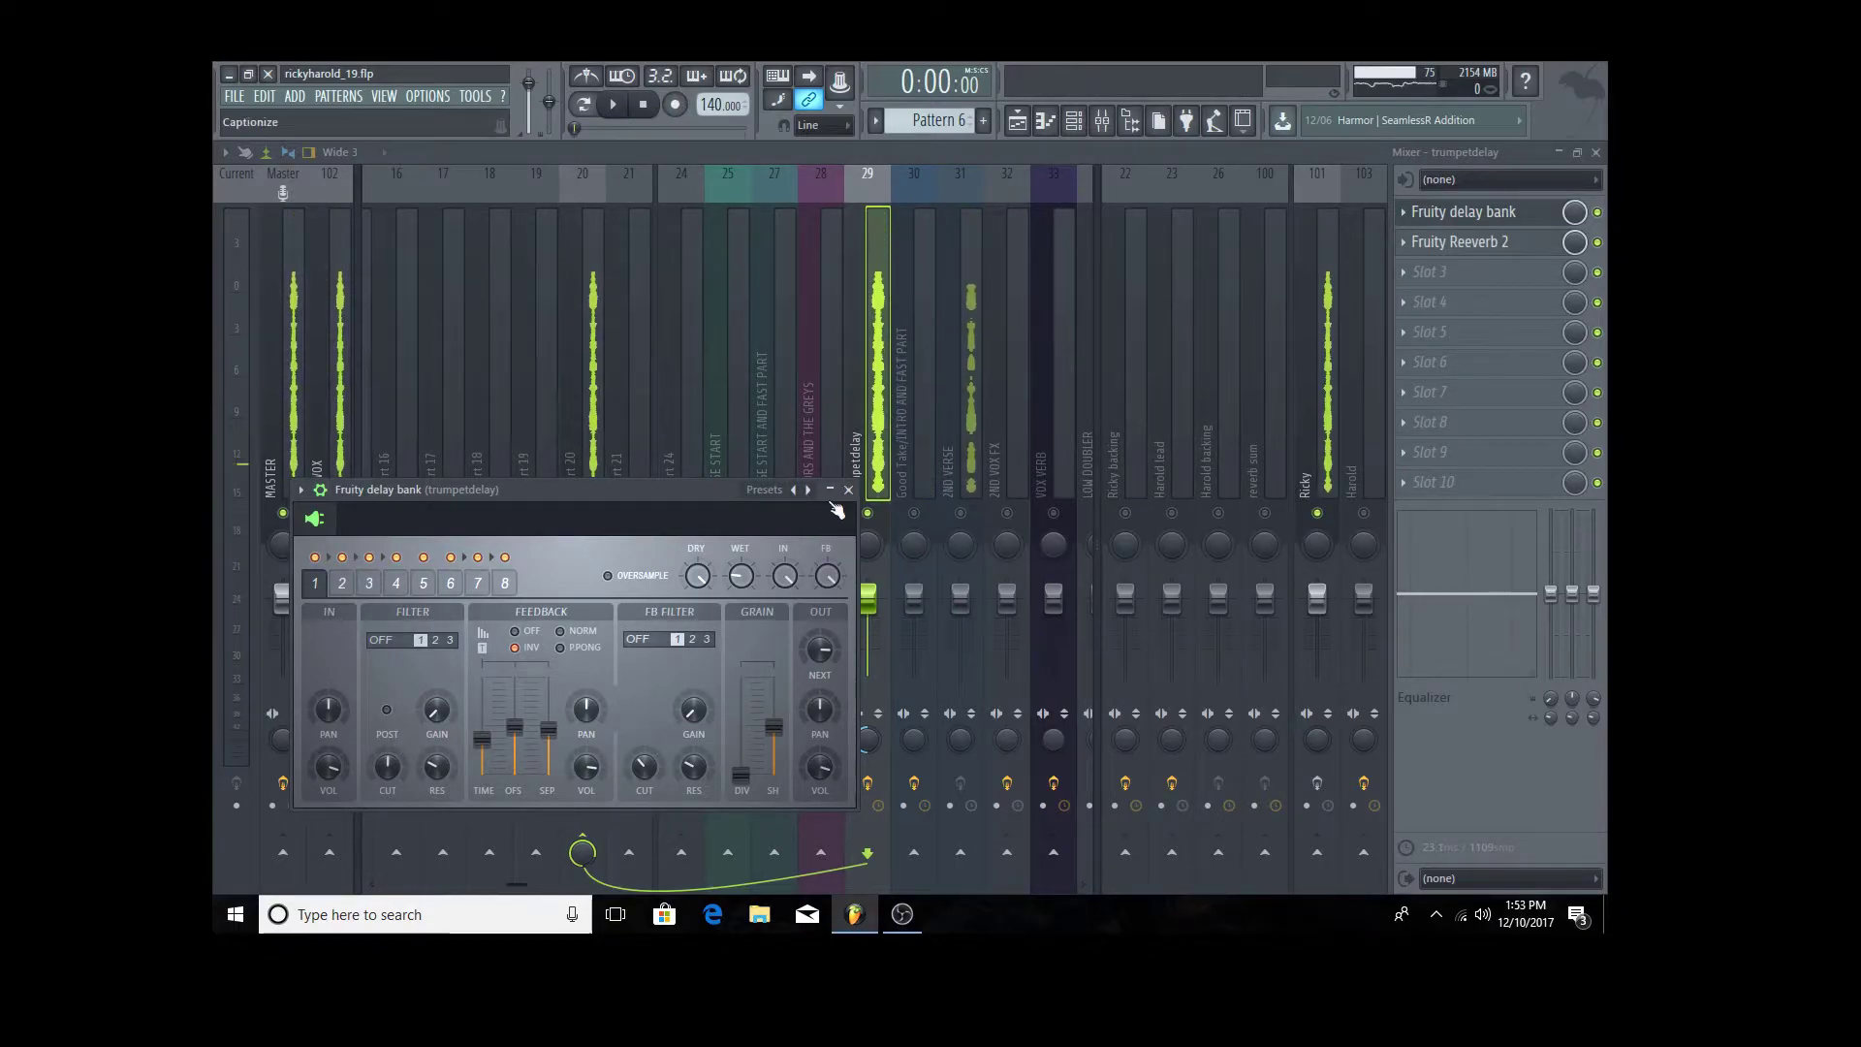
left_click(848, 491)
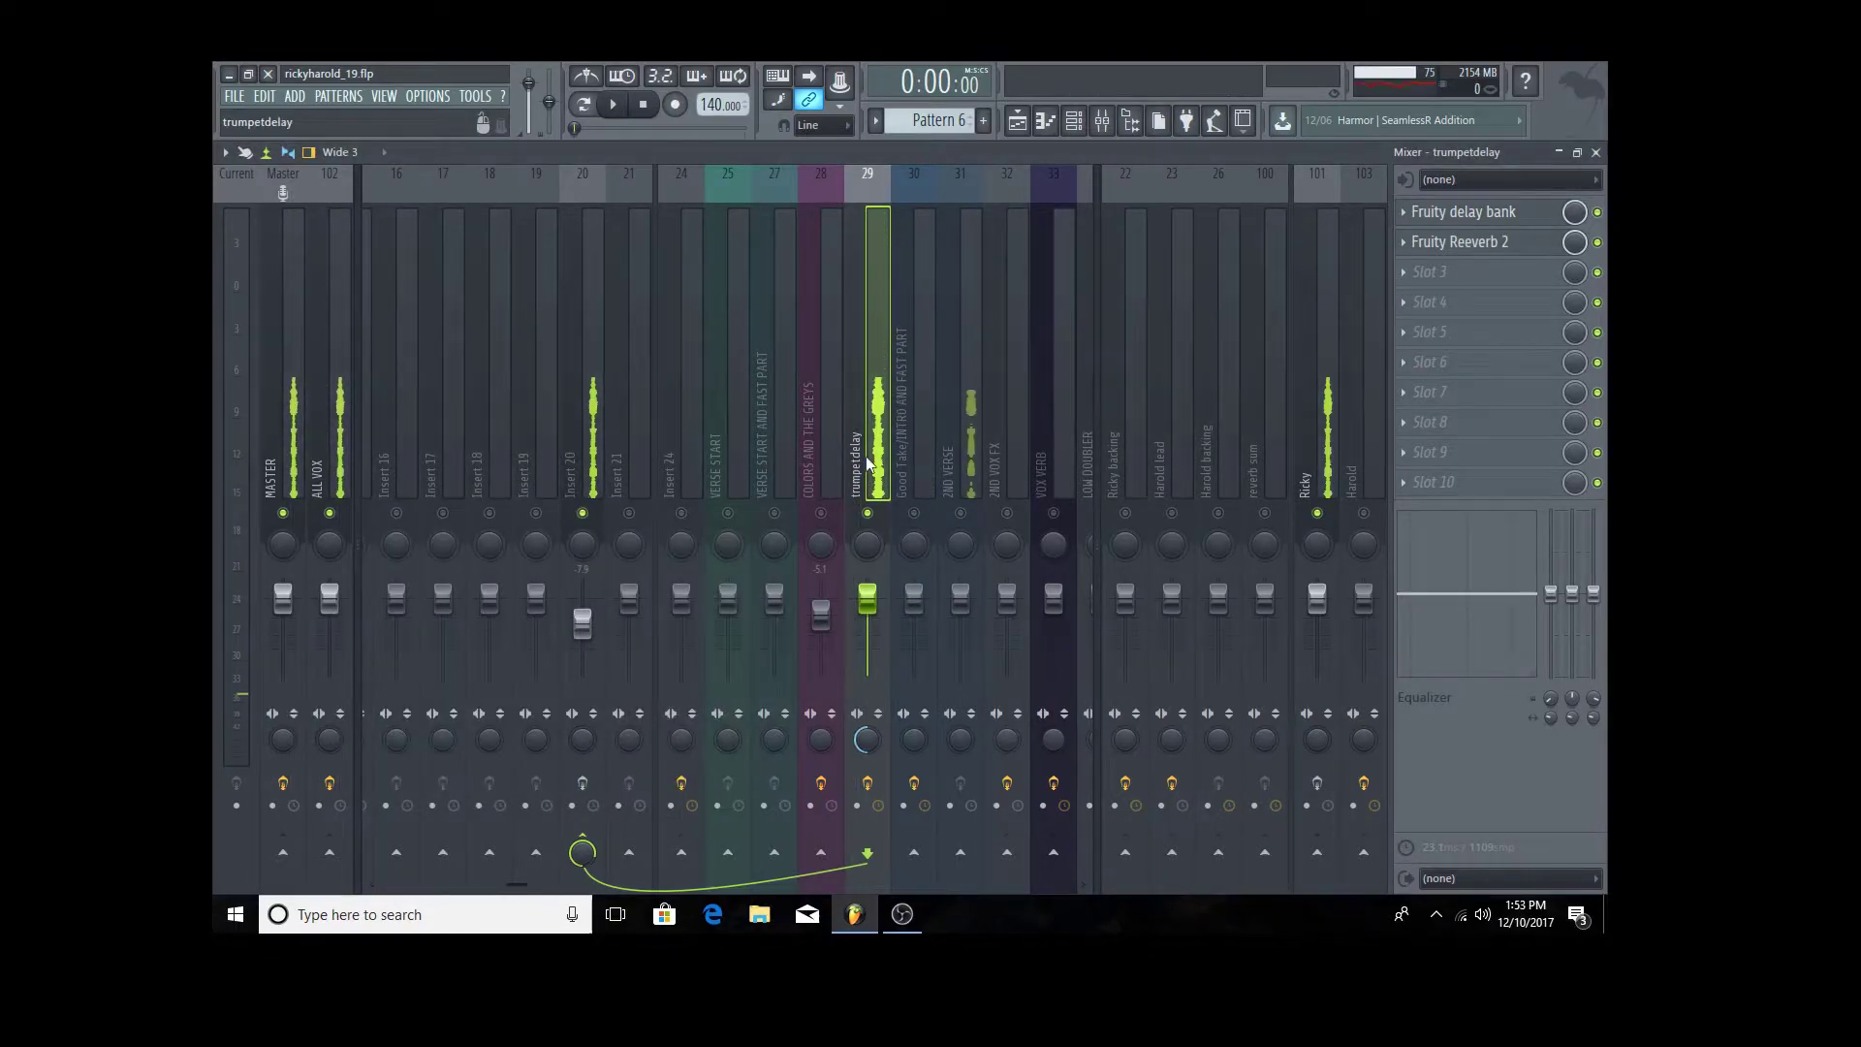
- Load 'Vocal chorus layer MAH' onto the trumpetdelay track, turning it into double VOX
right_click(872, 466)
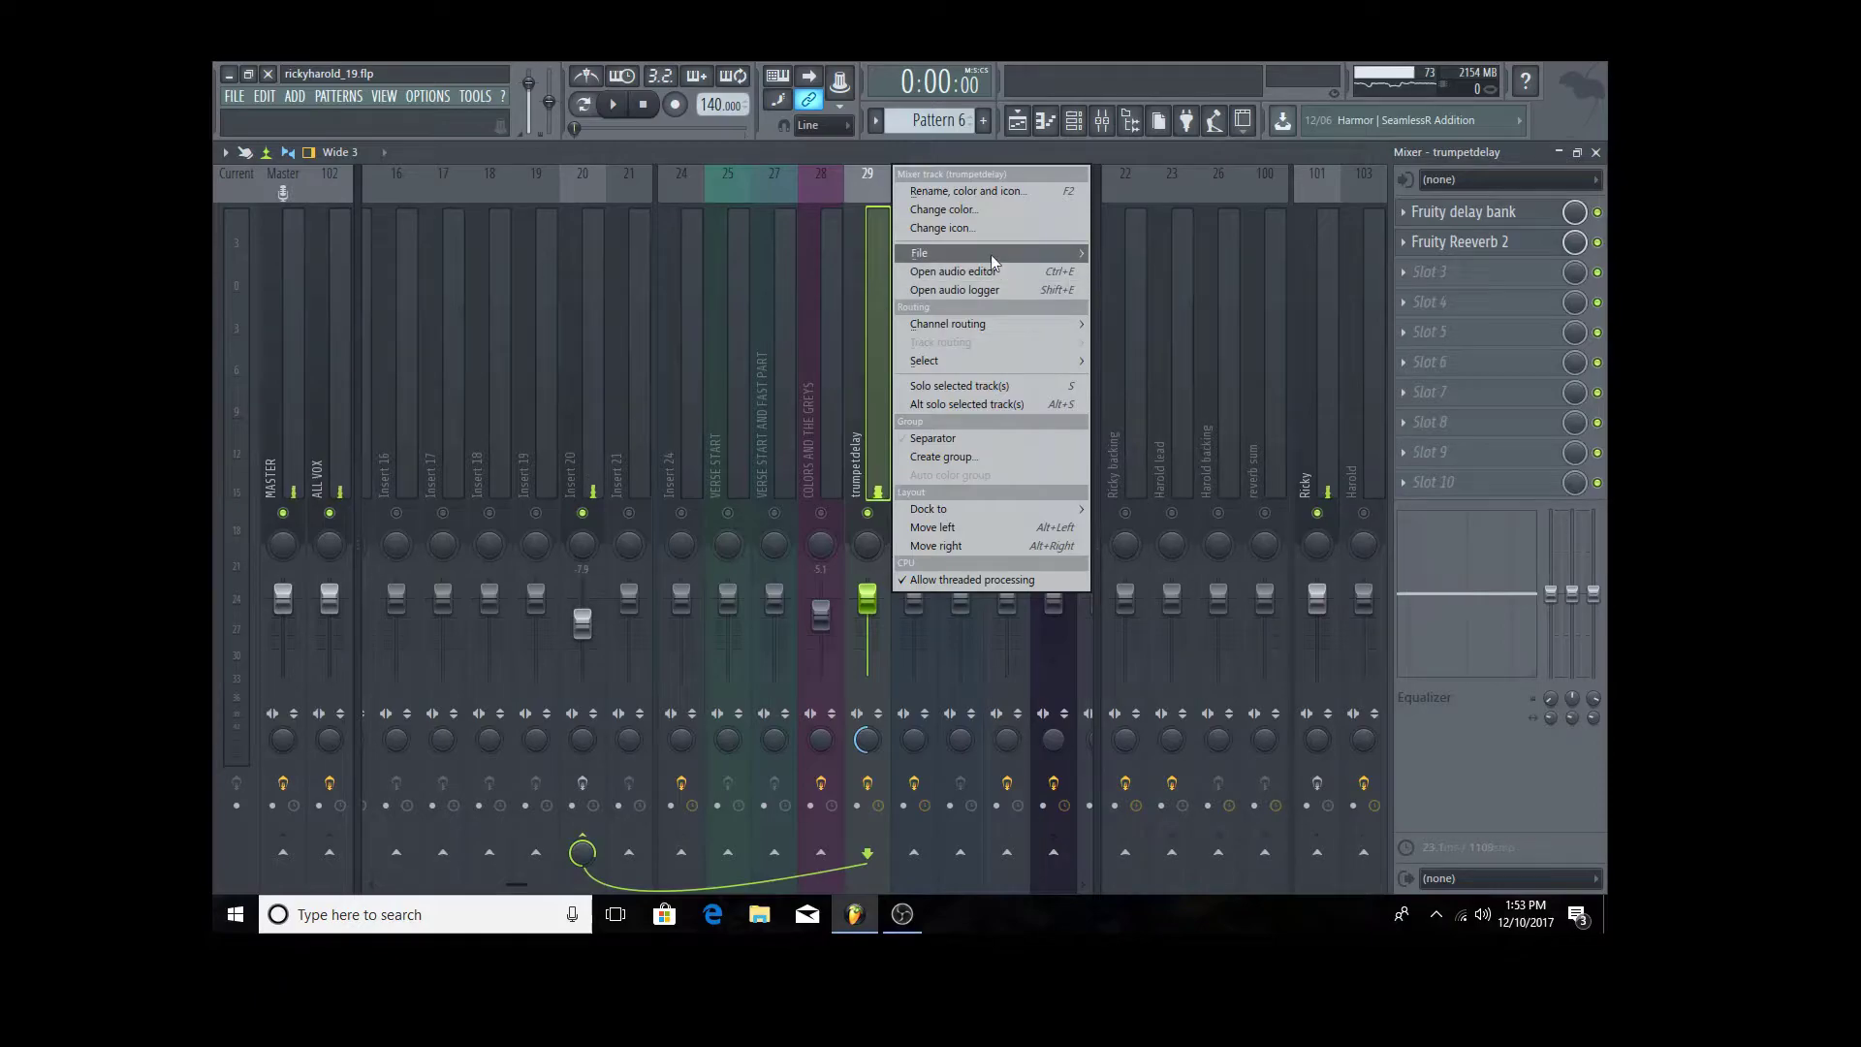
mouse_move(989, 253)
left_click(1122, 256)
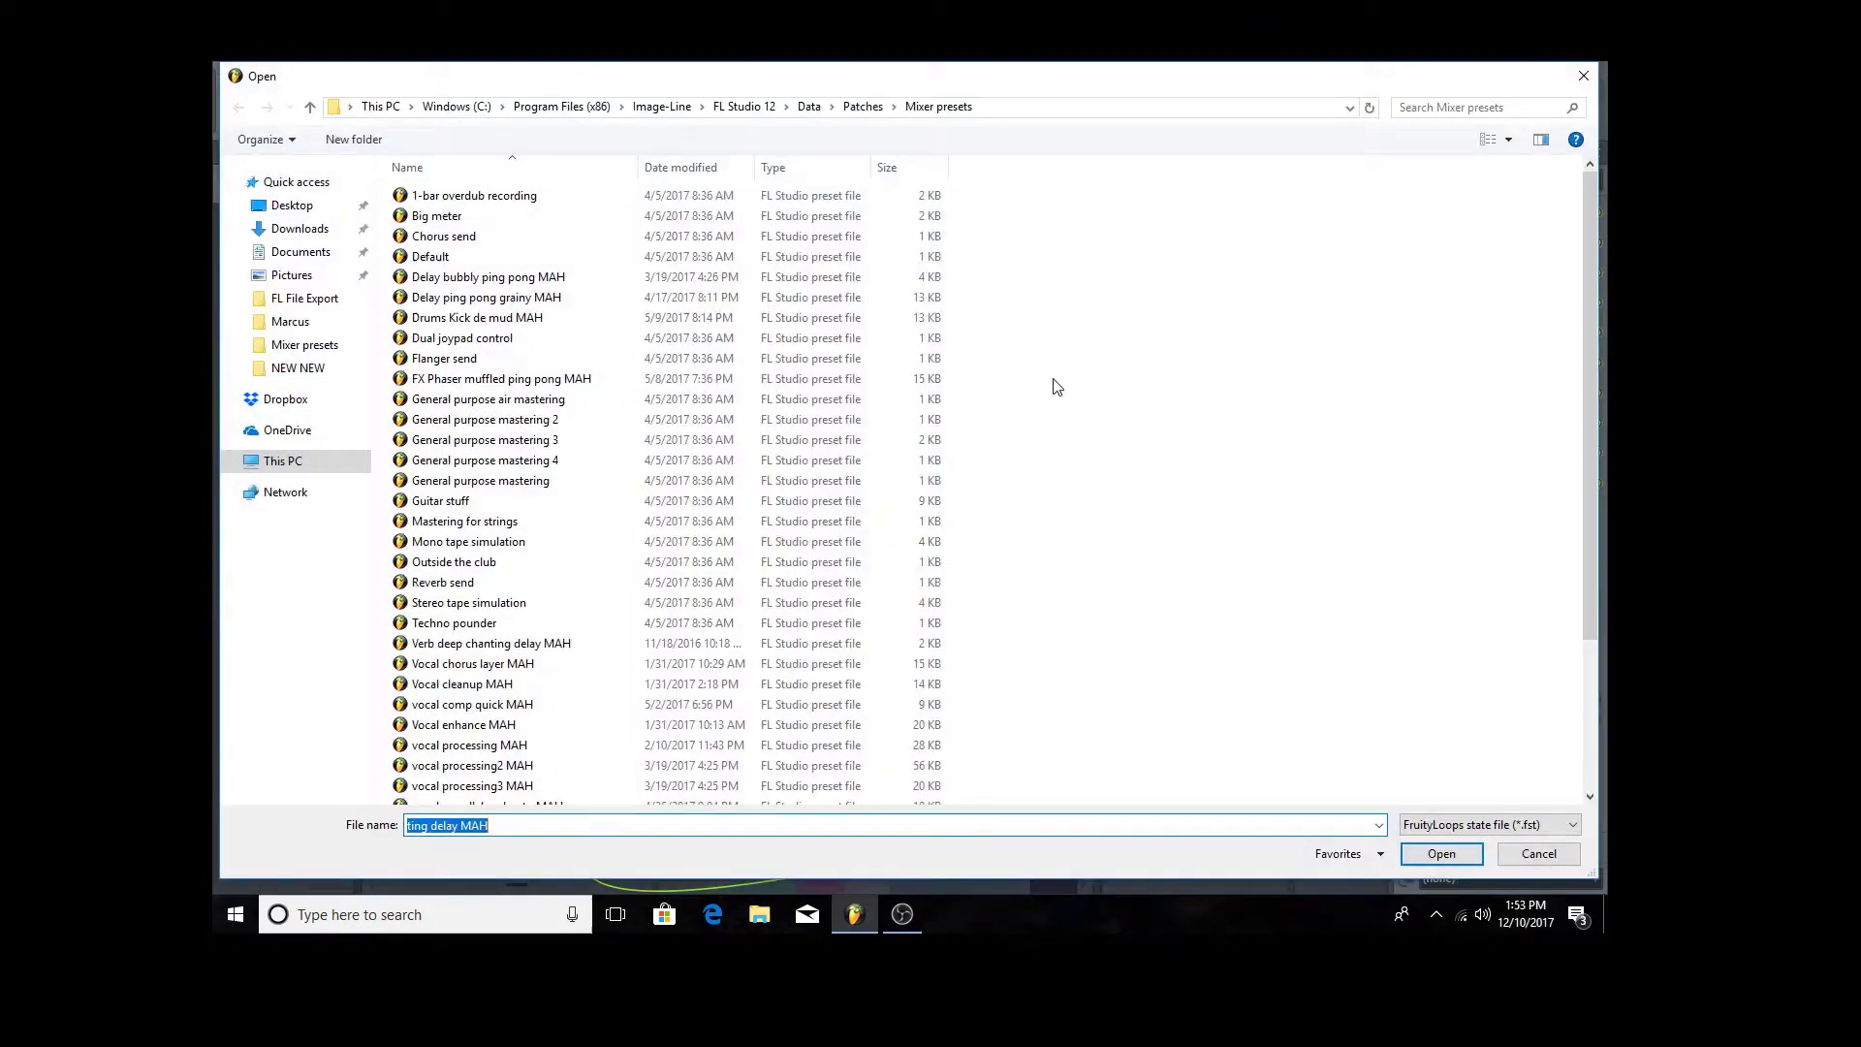
scroll(554, 575, "down", 3)
scroll(554, 575, "up", 1)
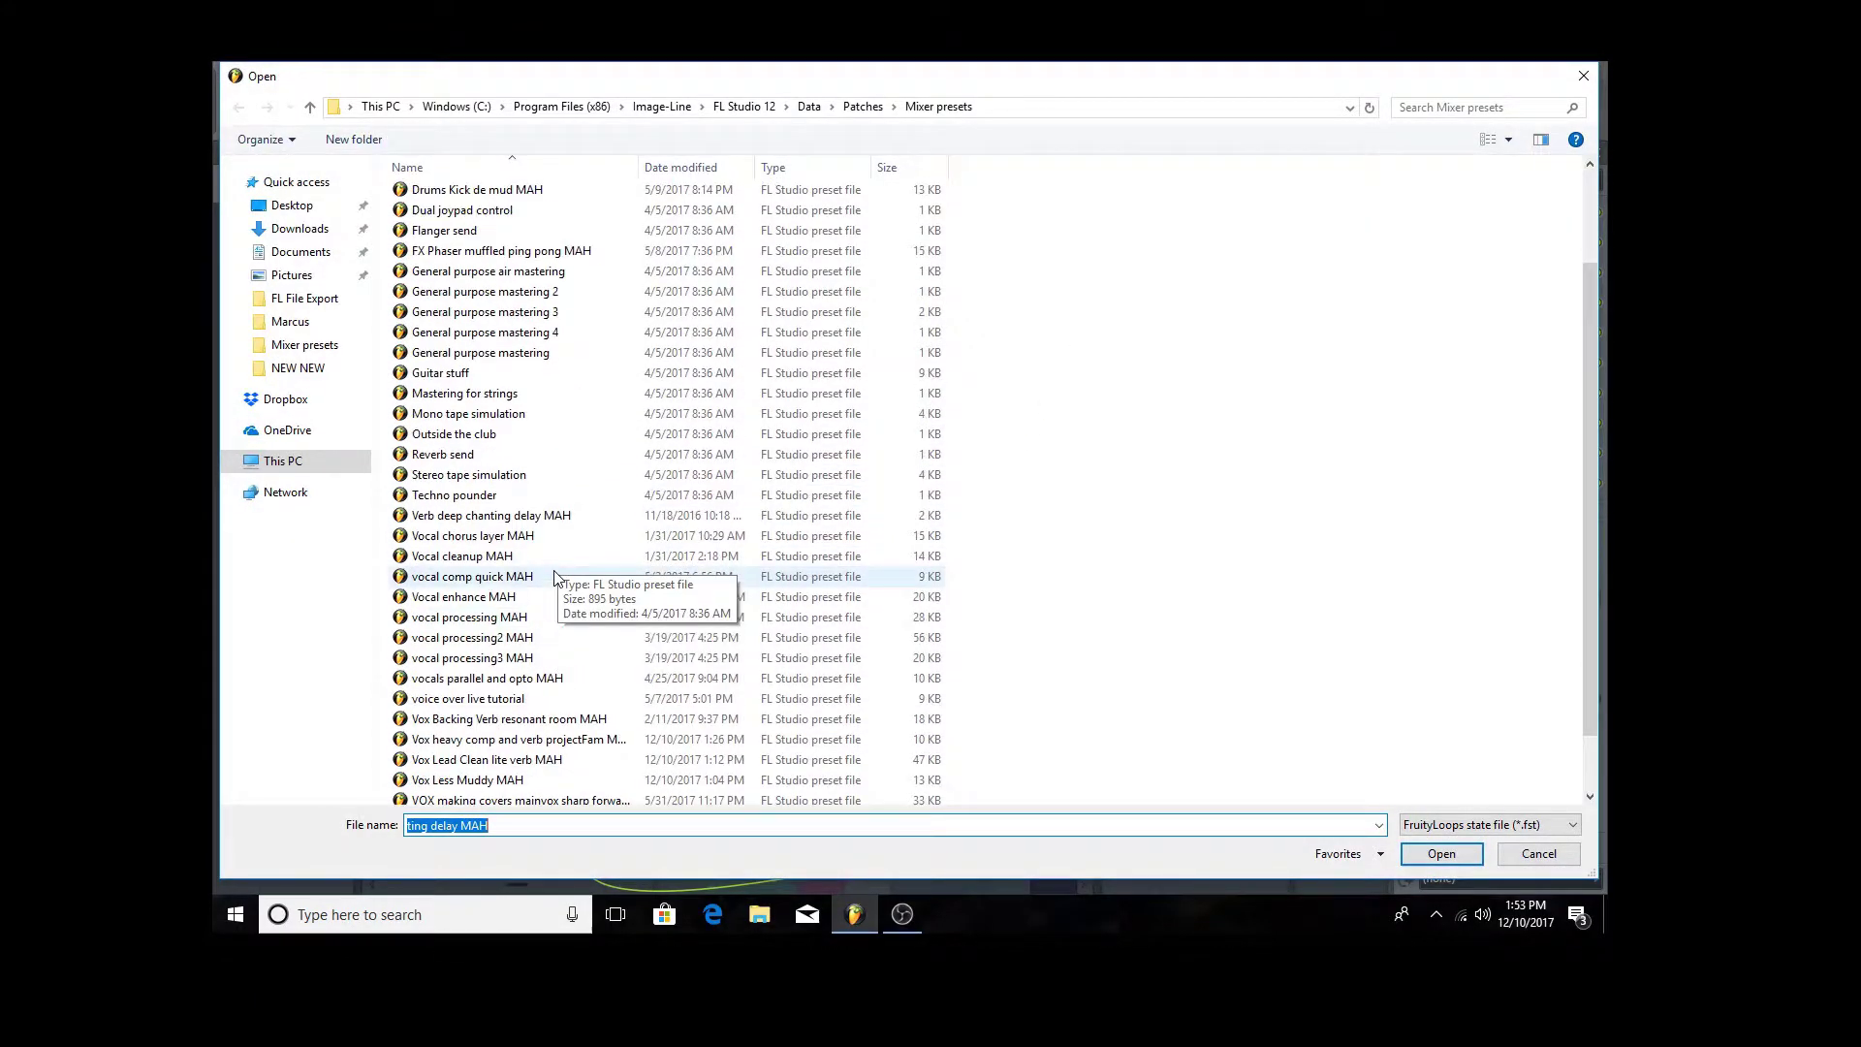
scroll(555, 574, "up", 1)
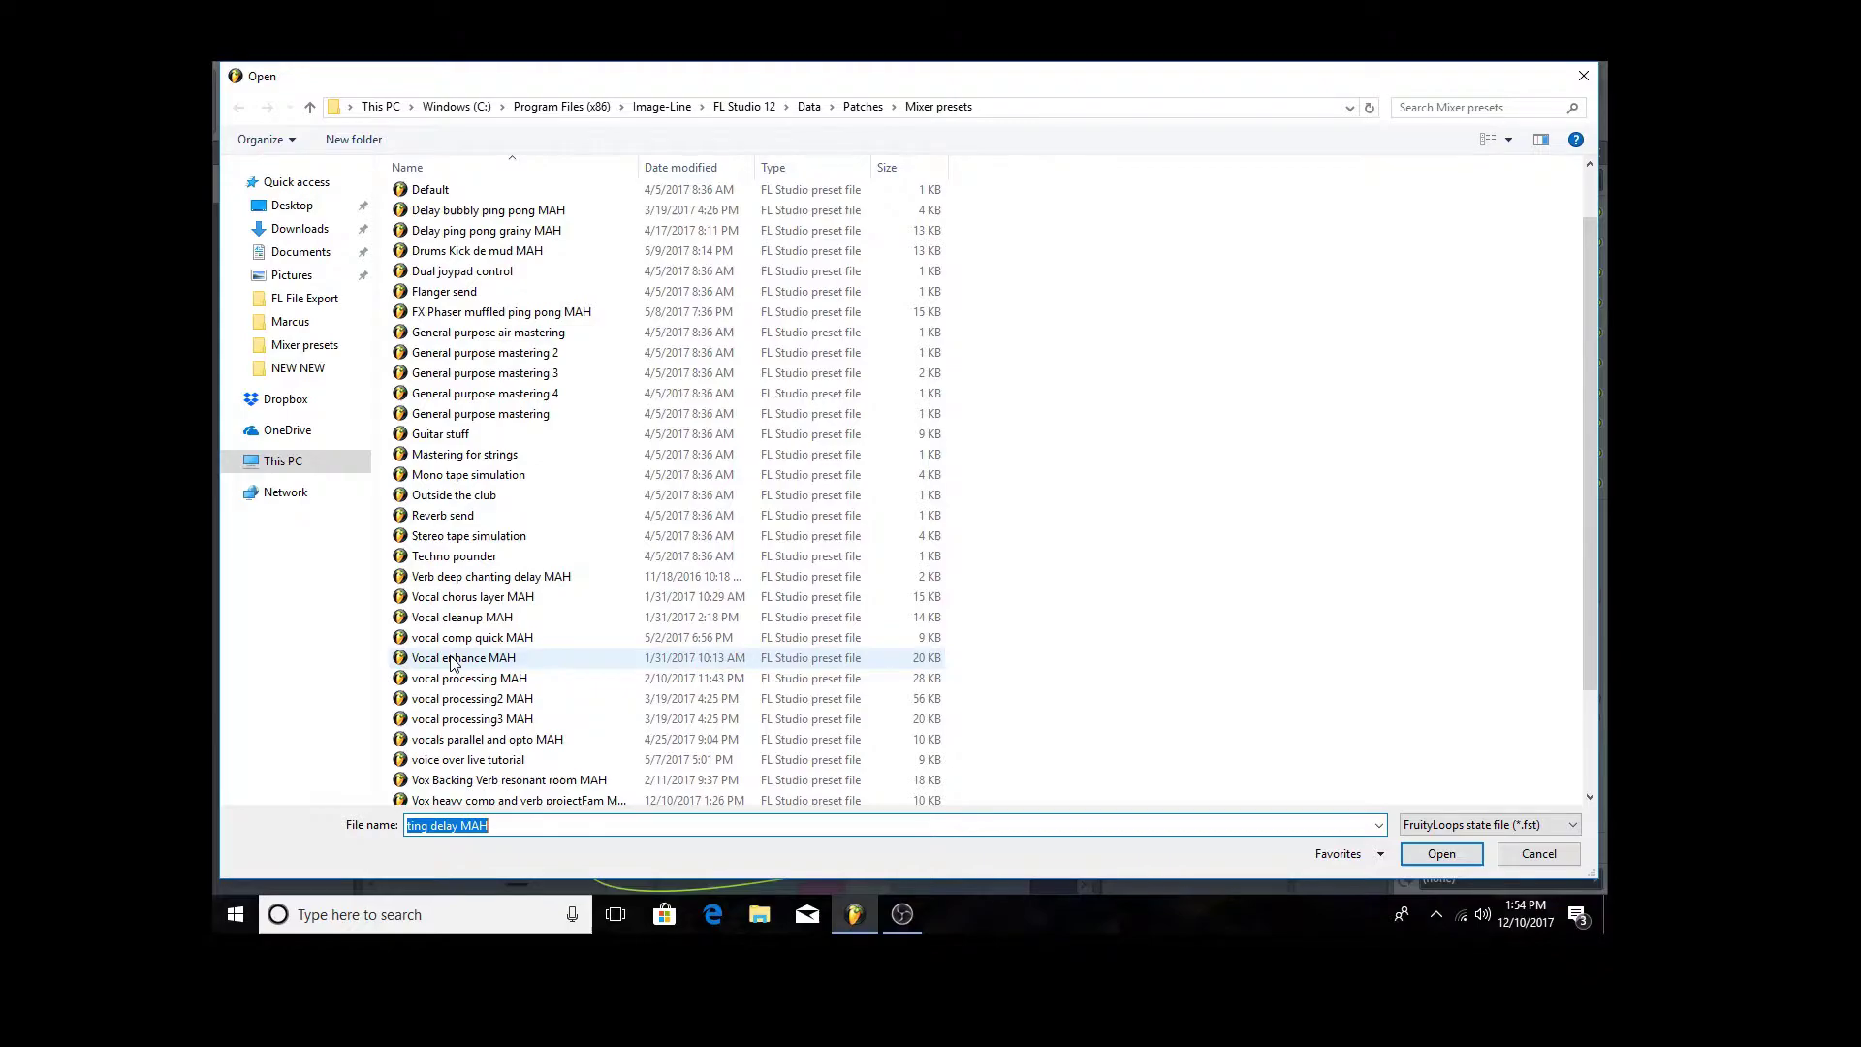
mouse_move(462, 597)
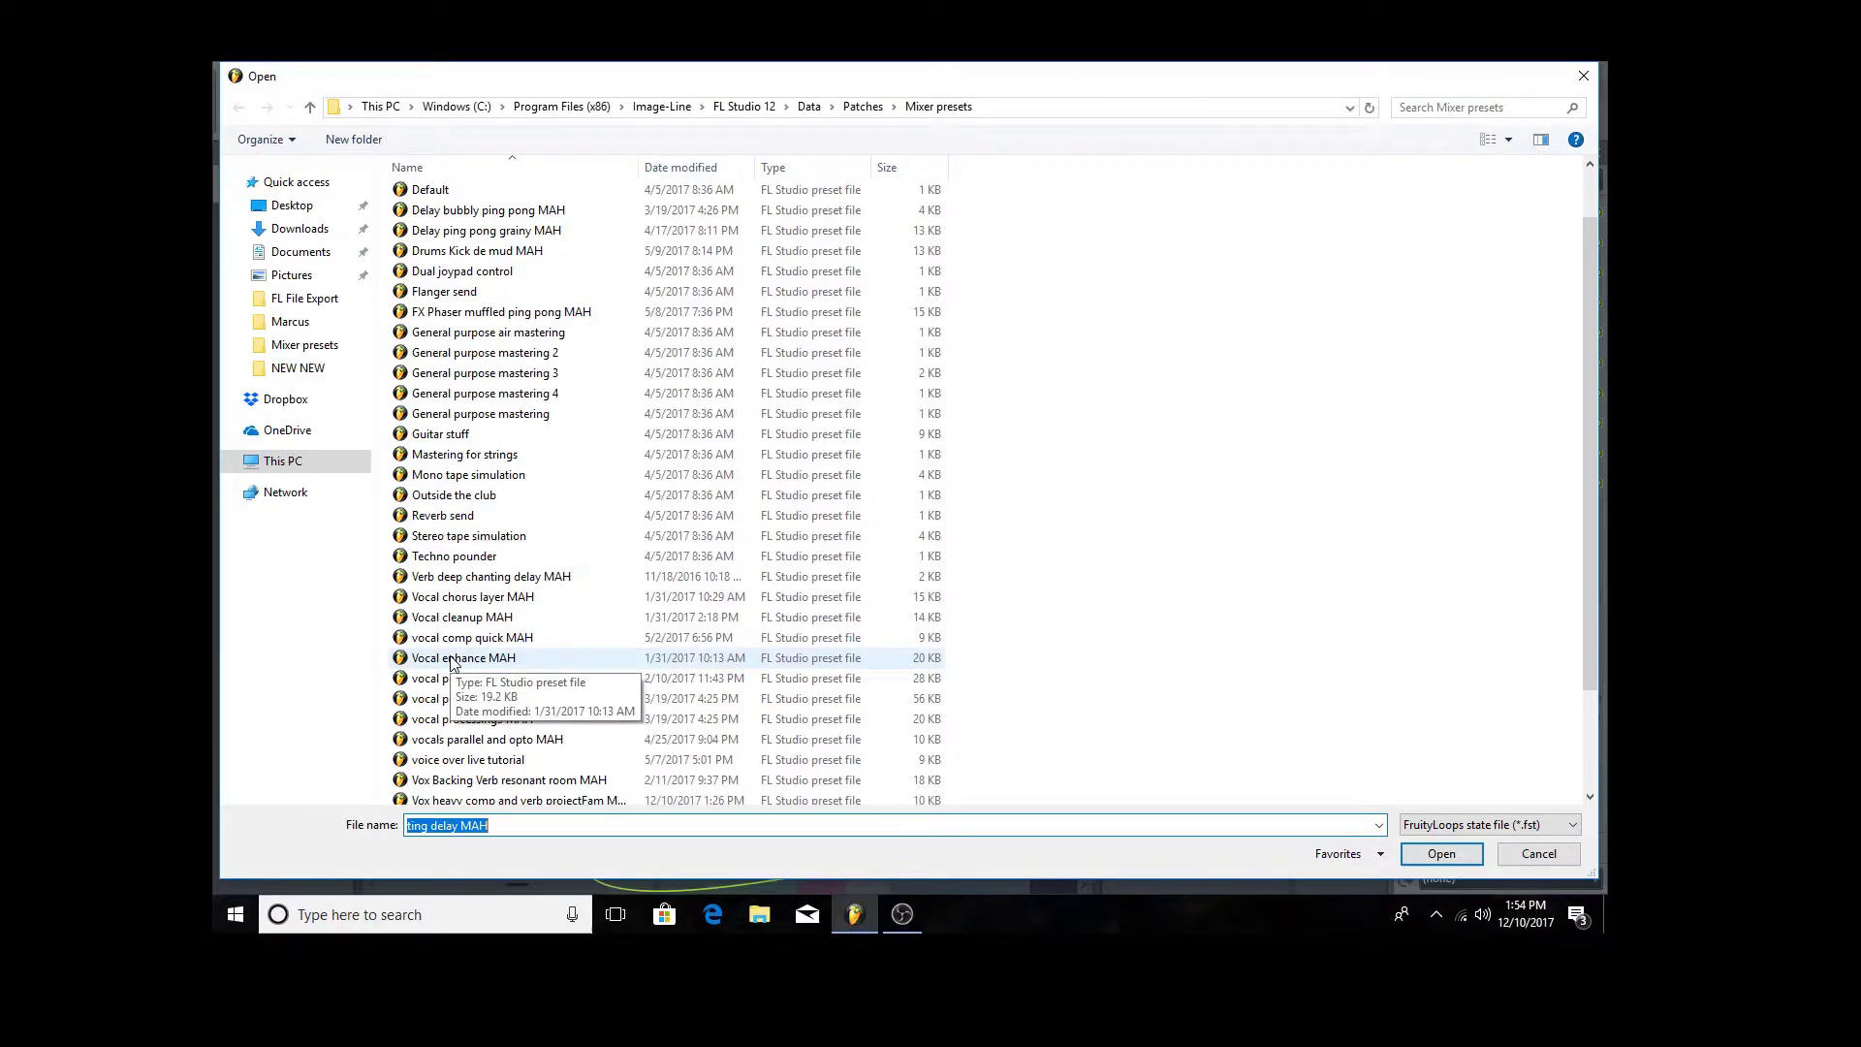
scroll(451, 670, "down", 2)
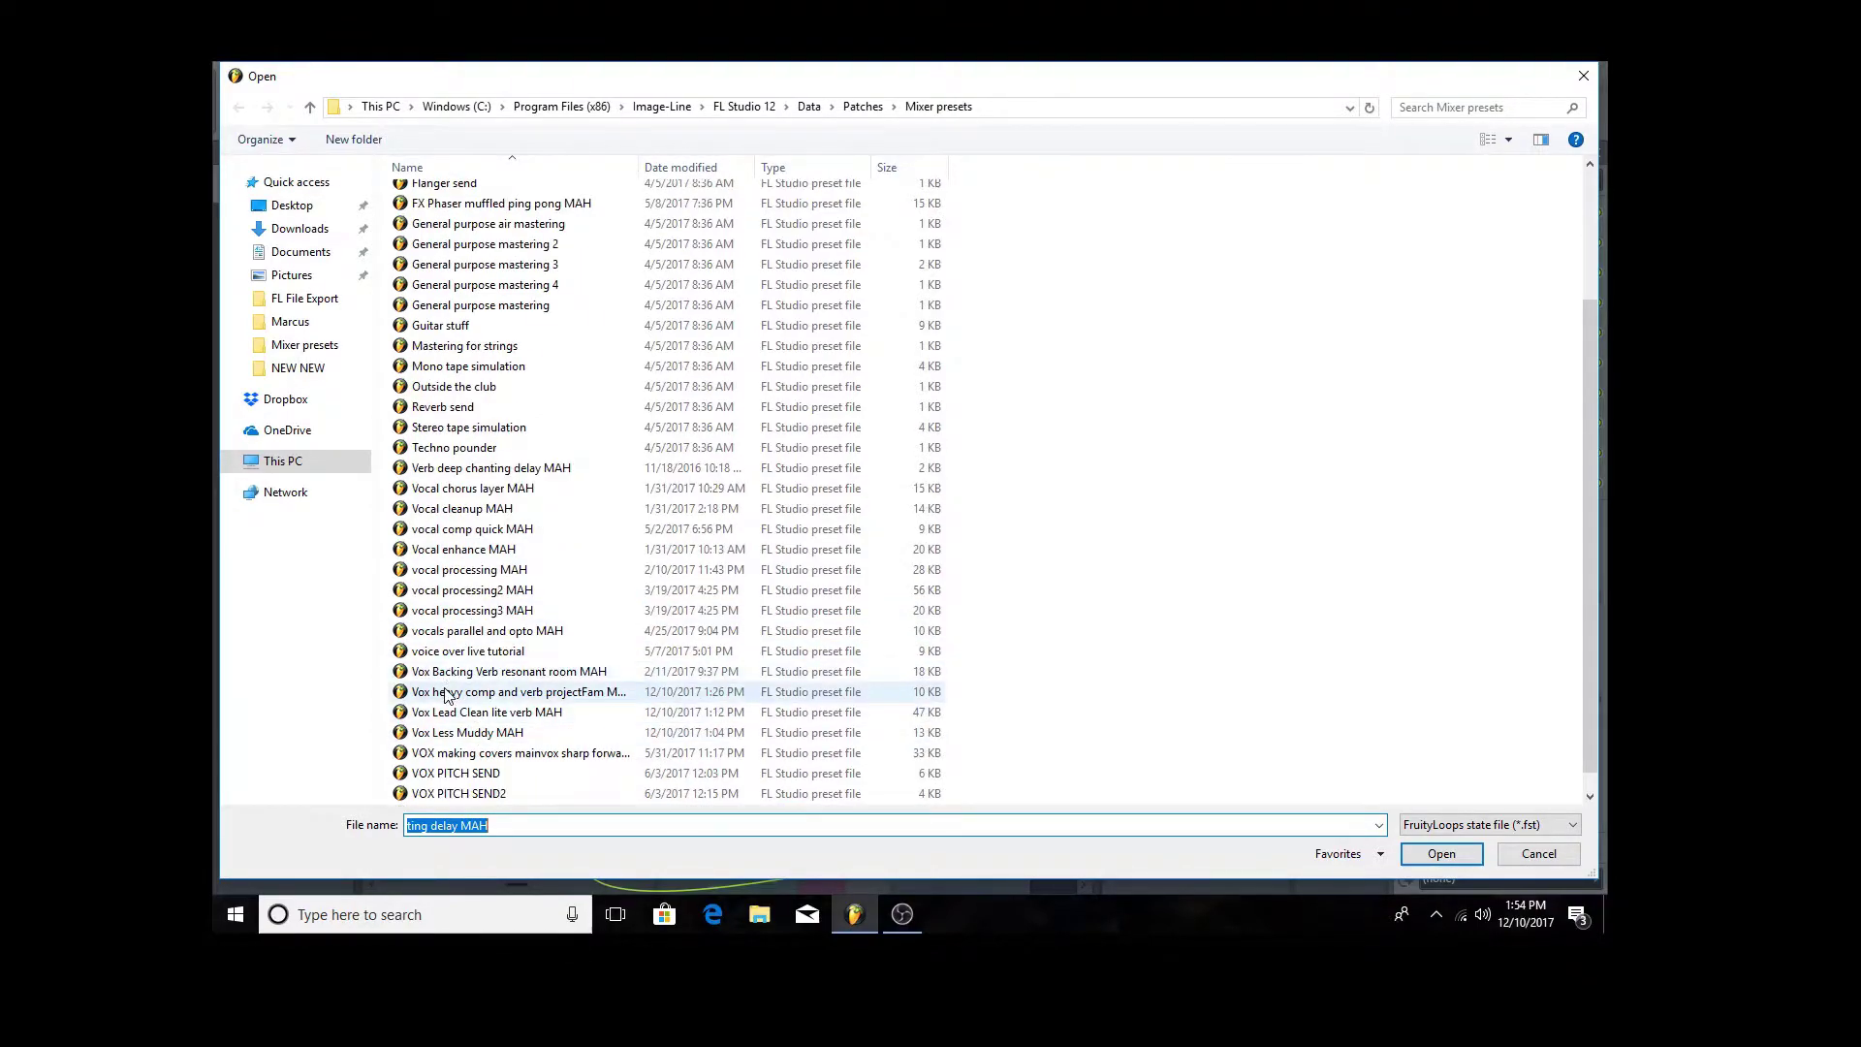
scroll(445, 695, "up", 3)
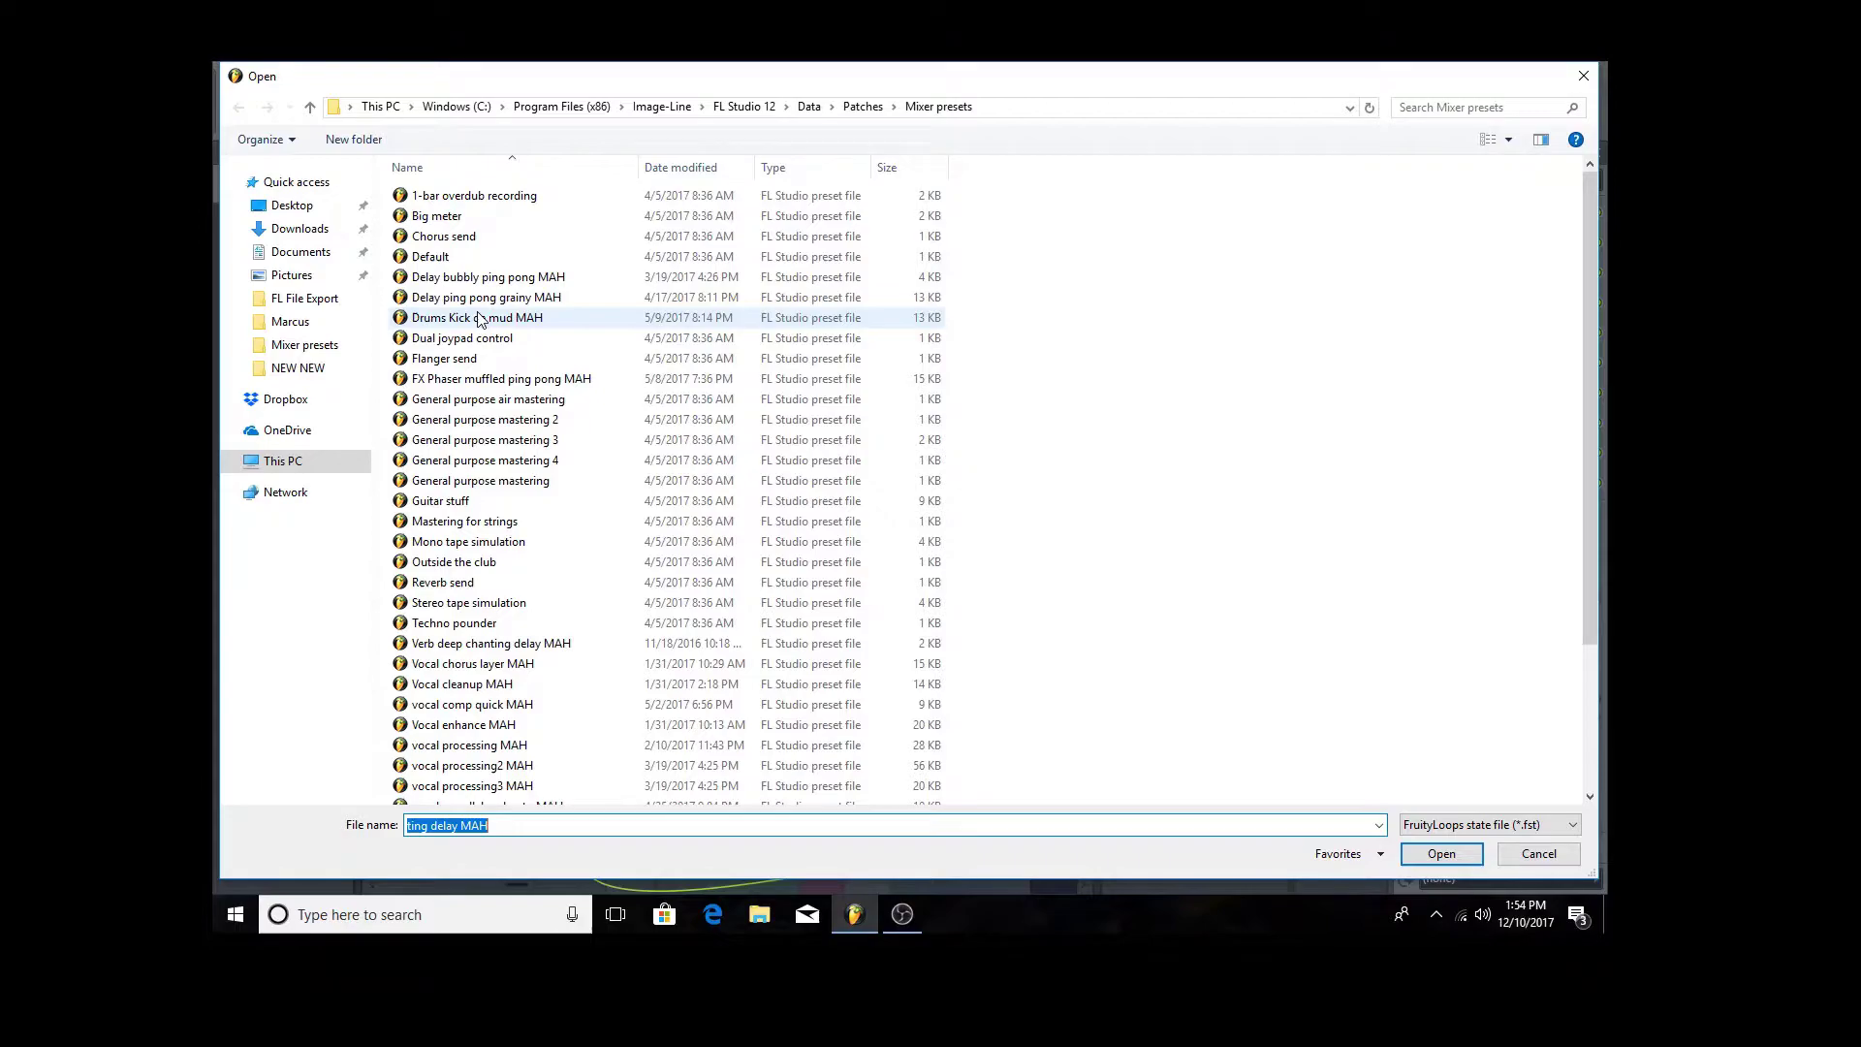
scroll(490, 408, "down", 3)
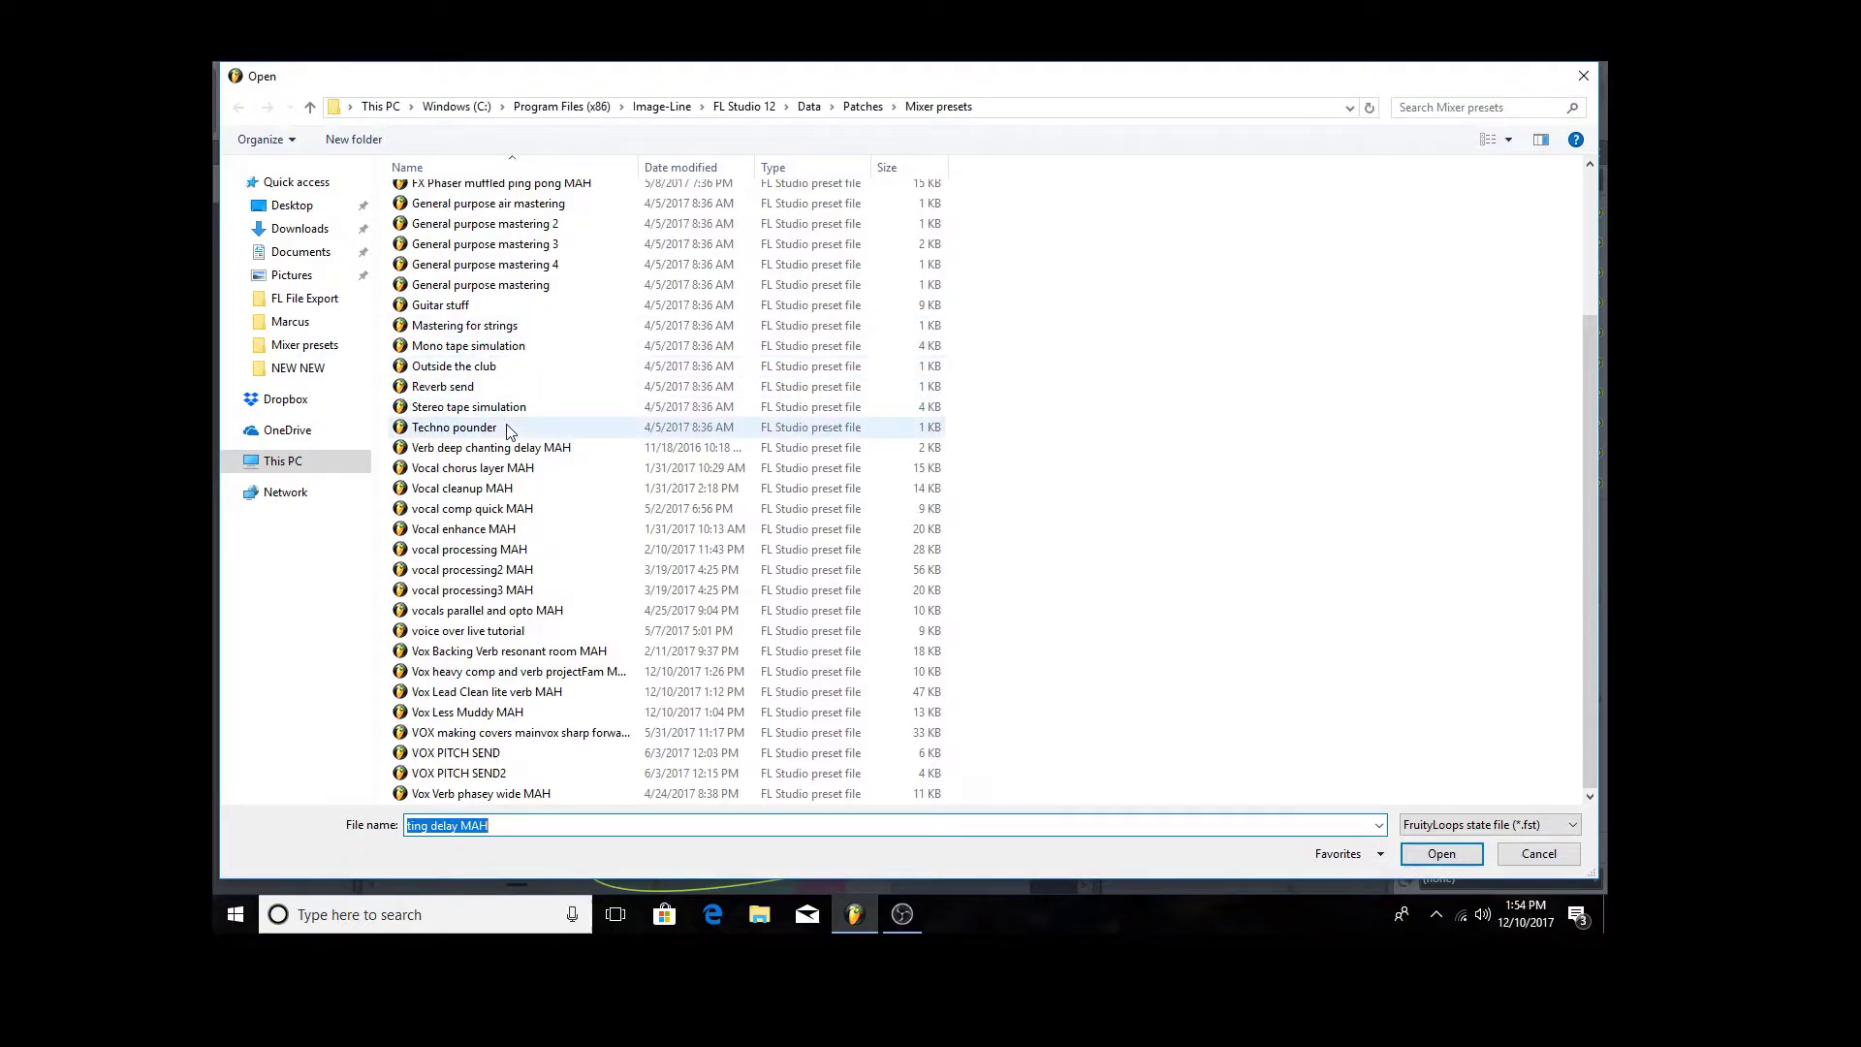
scroll(508, 431, "up", 3)
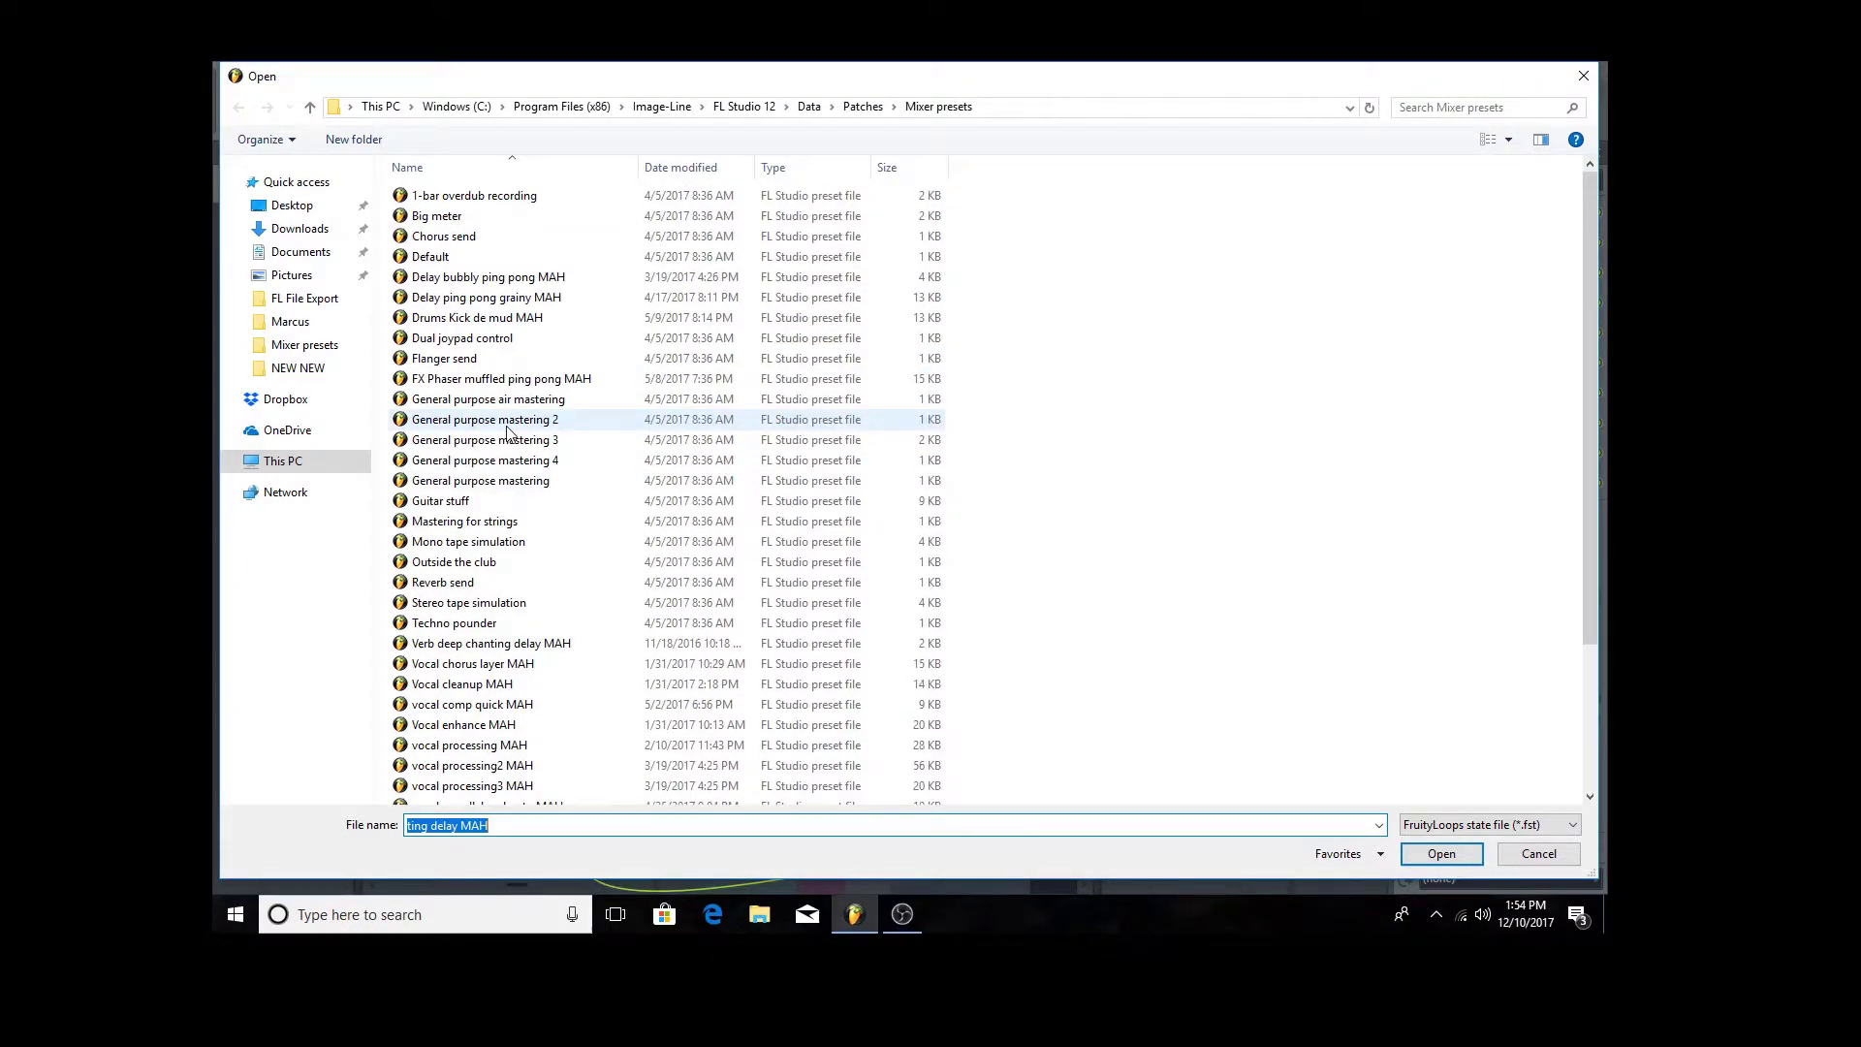
scroll(508, 431, "down", 2)
scroll(534, 263, "down", 2)
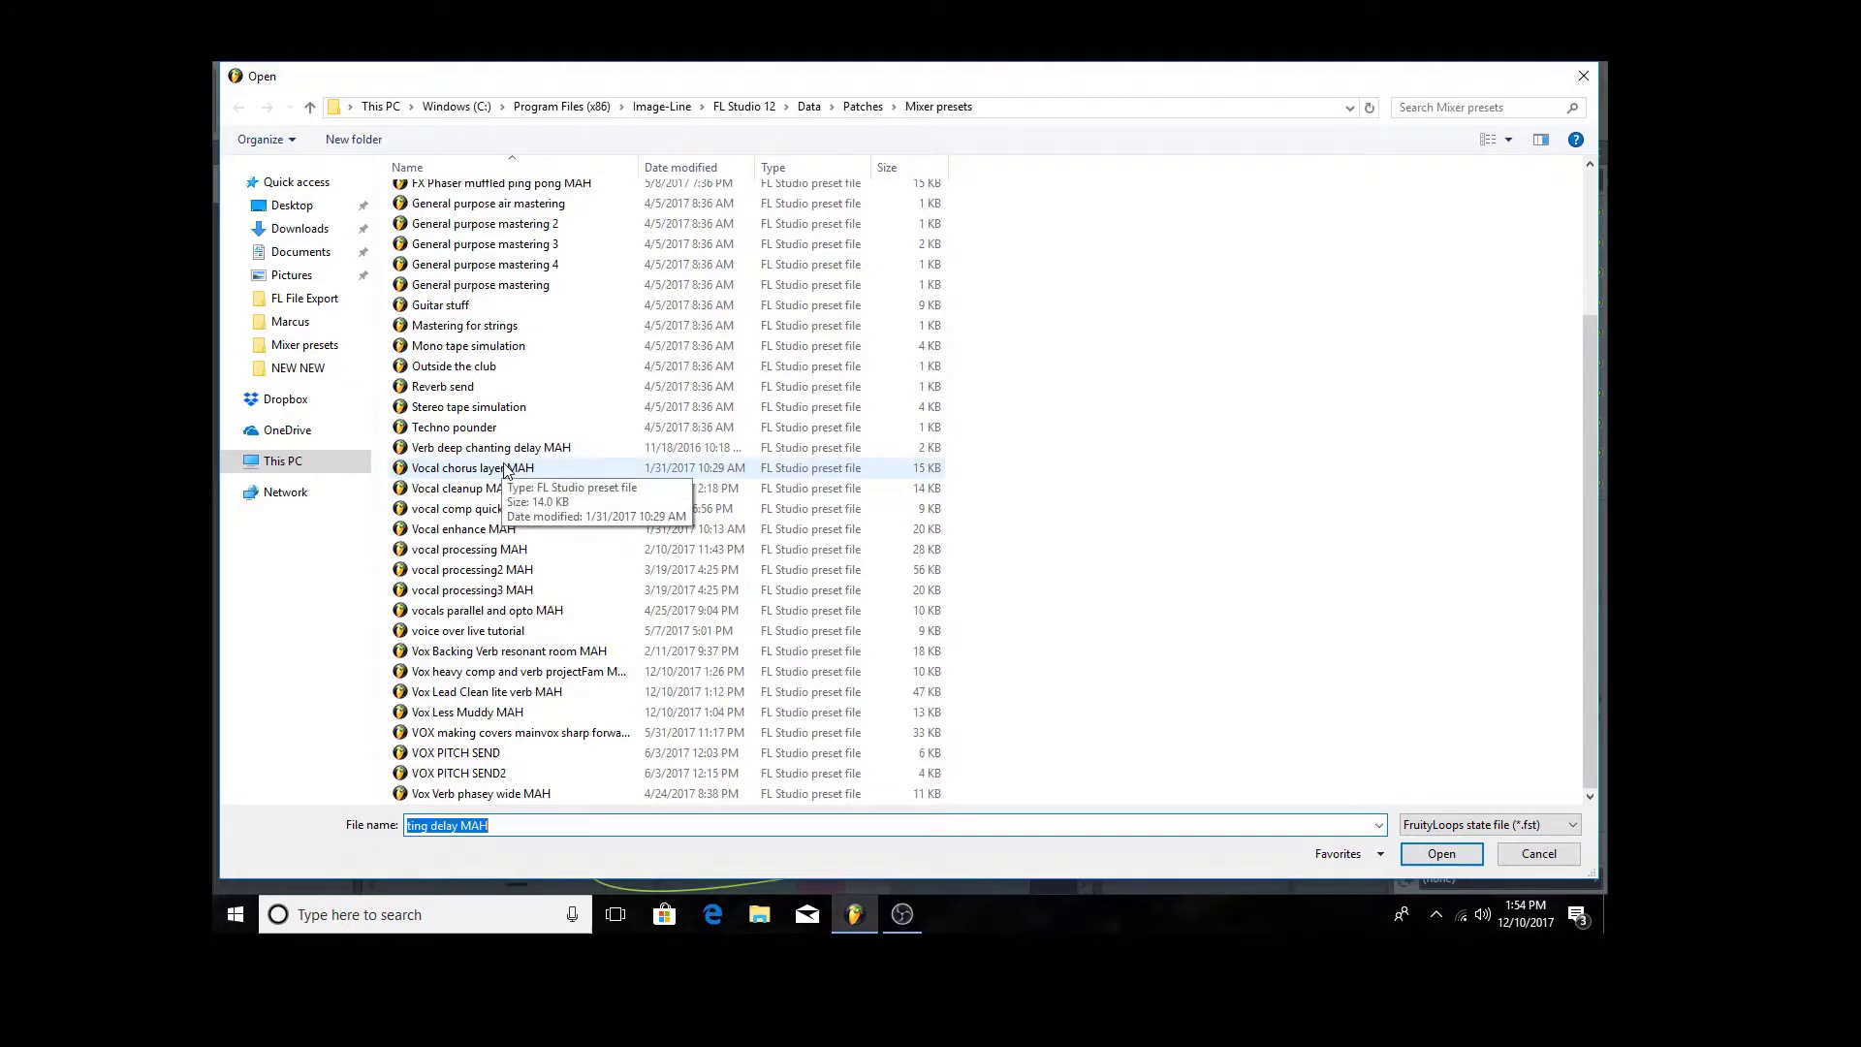
double_click(472, 467)
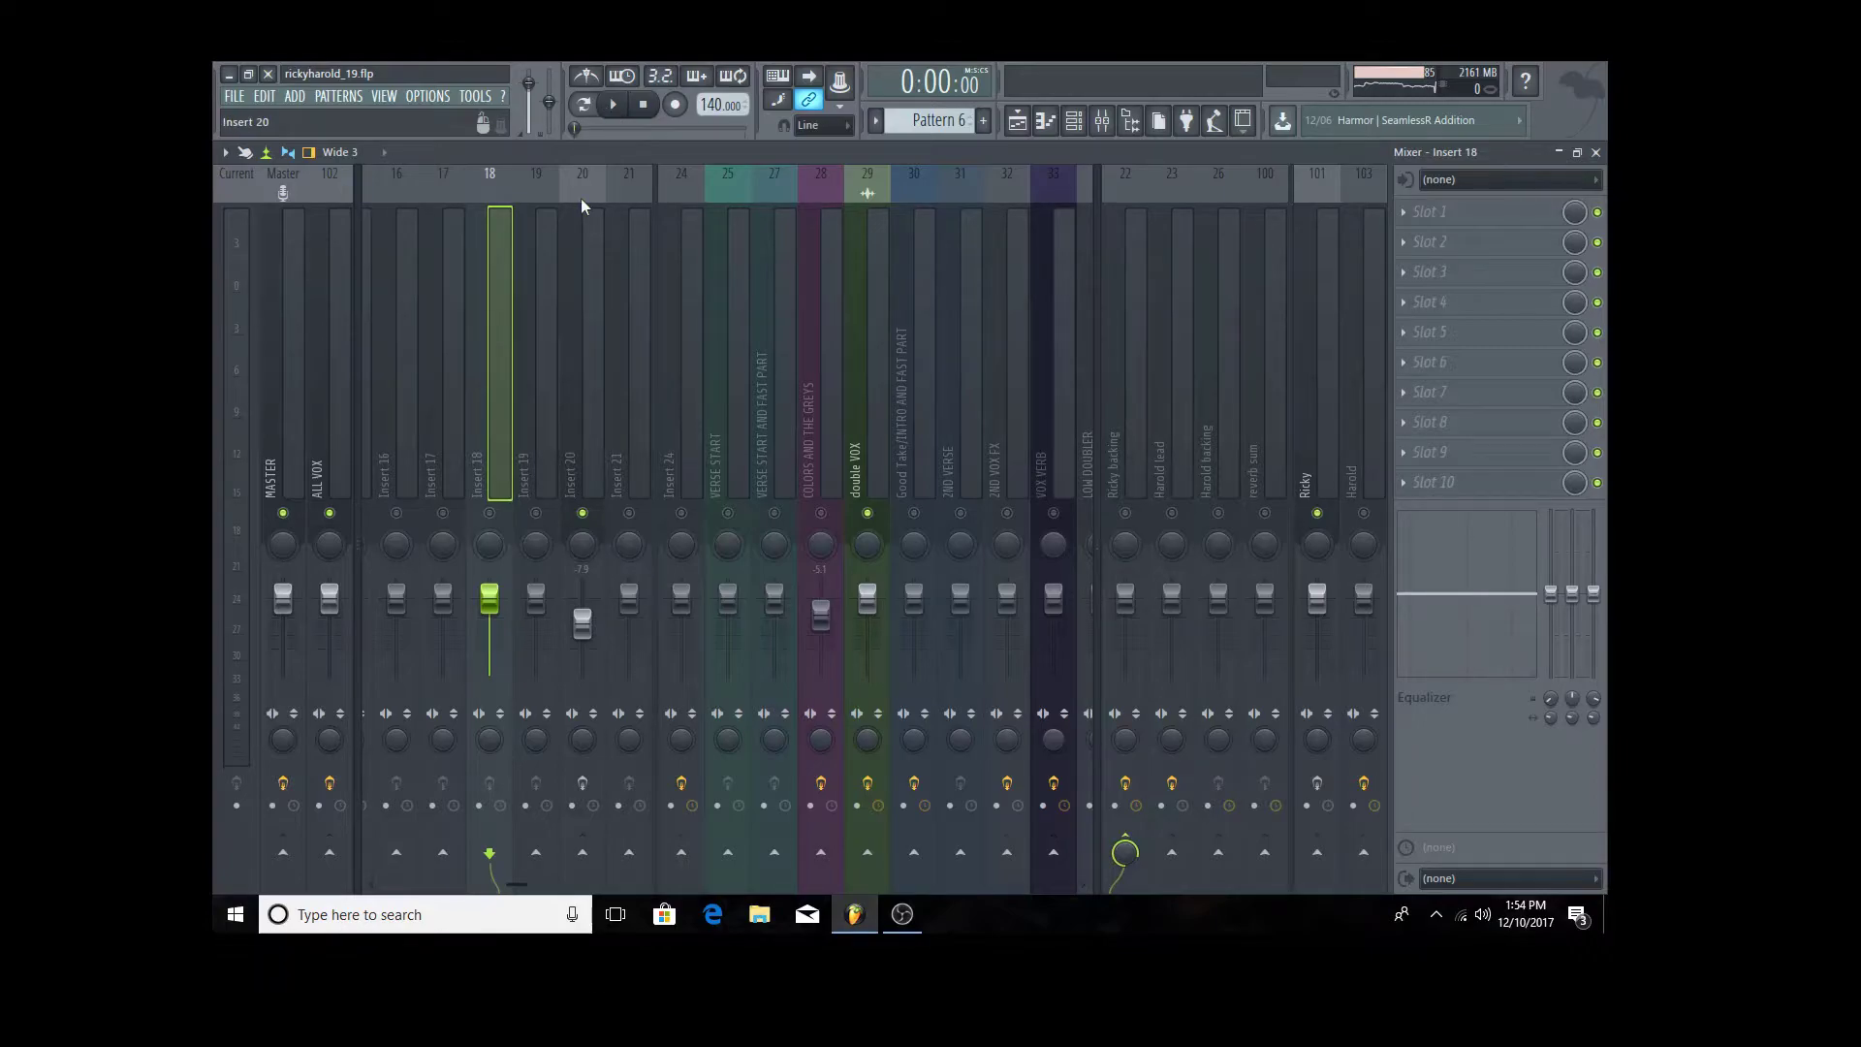
- Jump playback to about one minute, pause, and select Insert 20
left_click(865, 432)
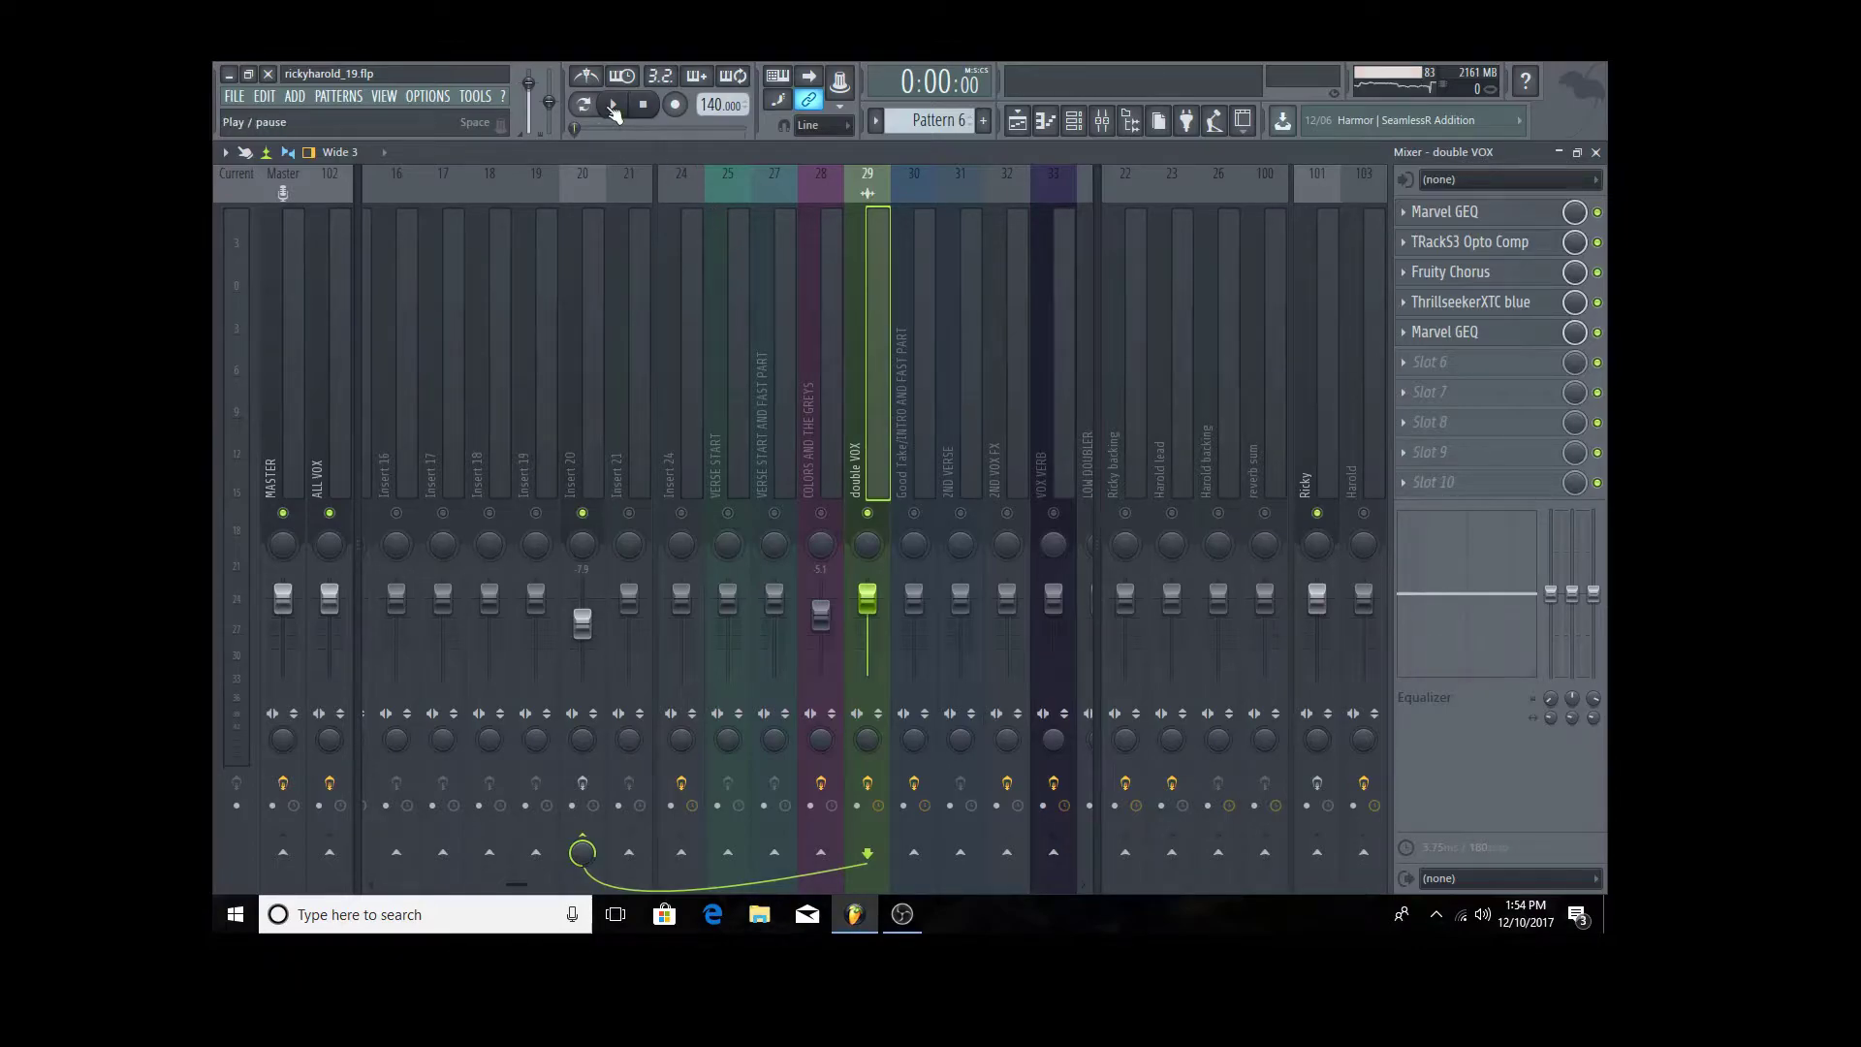
left_click(571, 422)
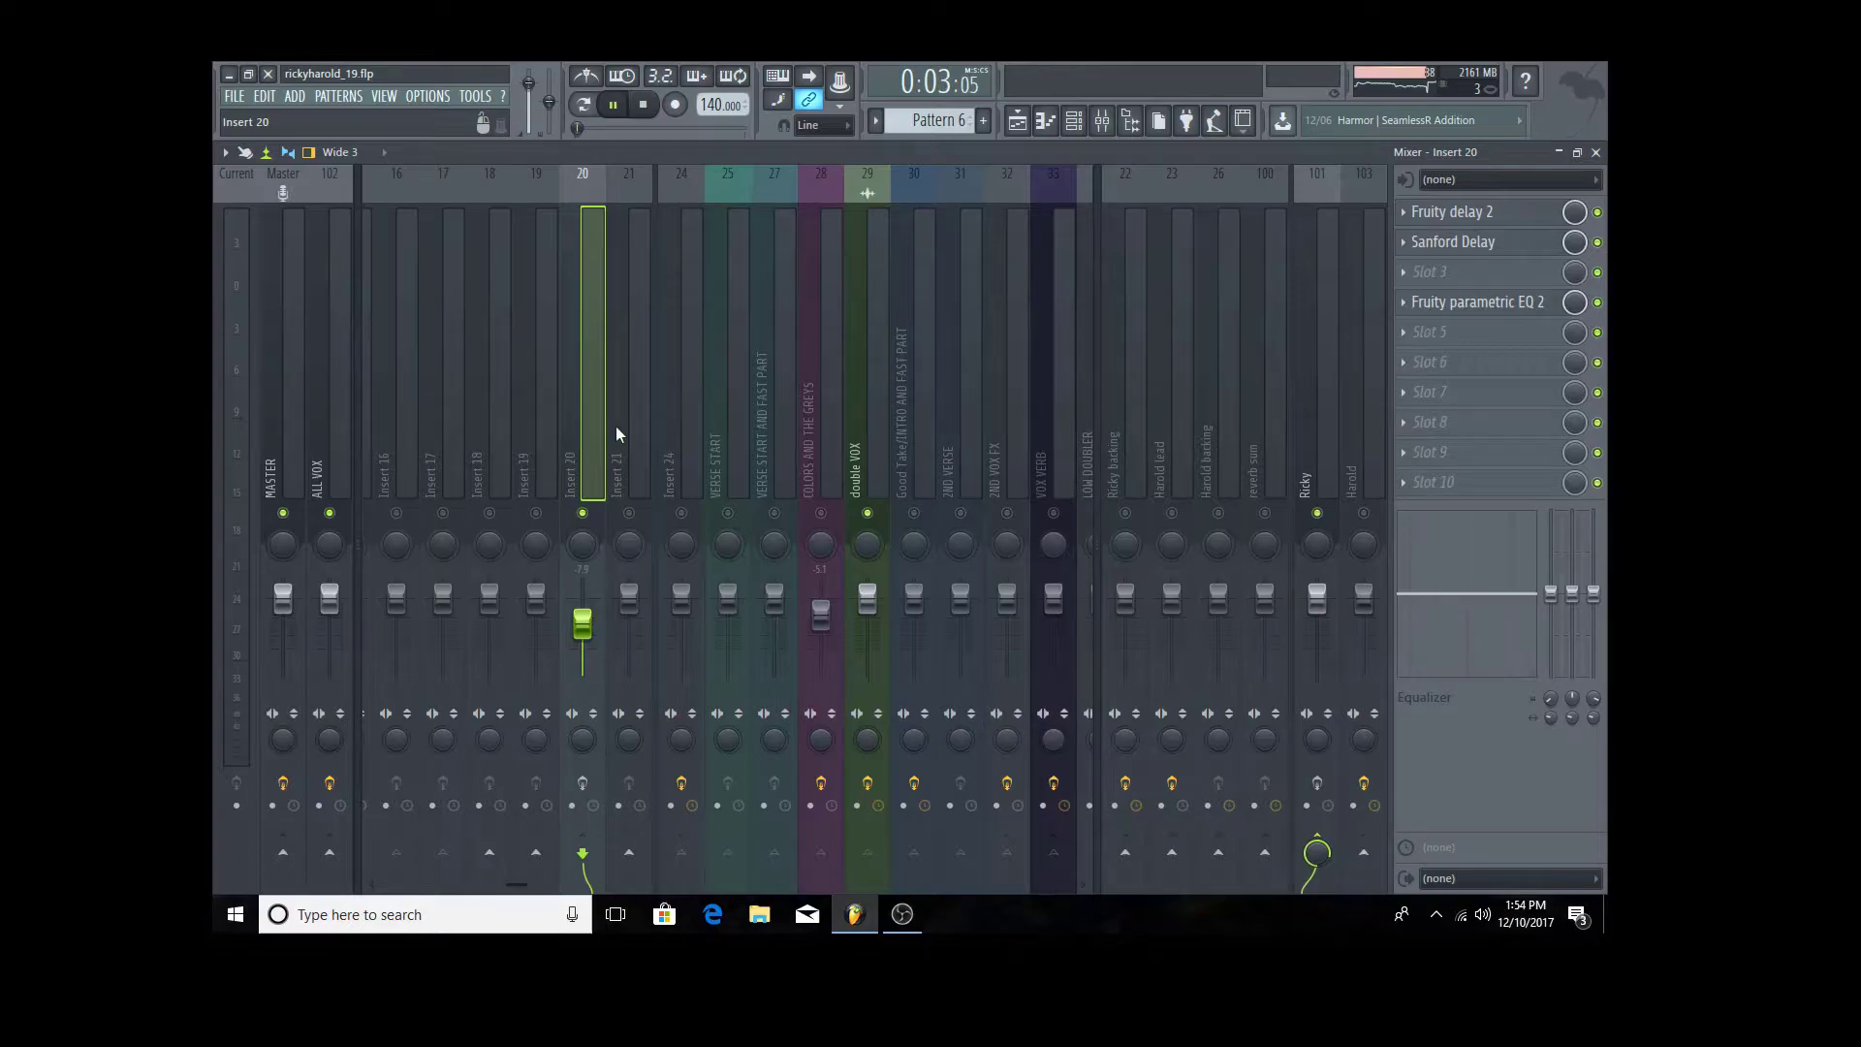
left_click(863, 480)
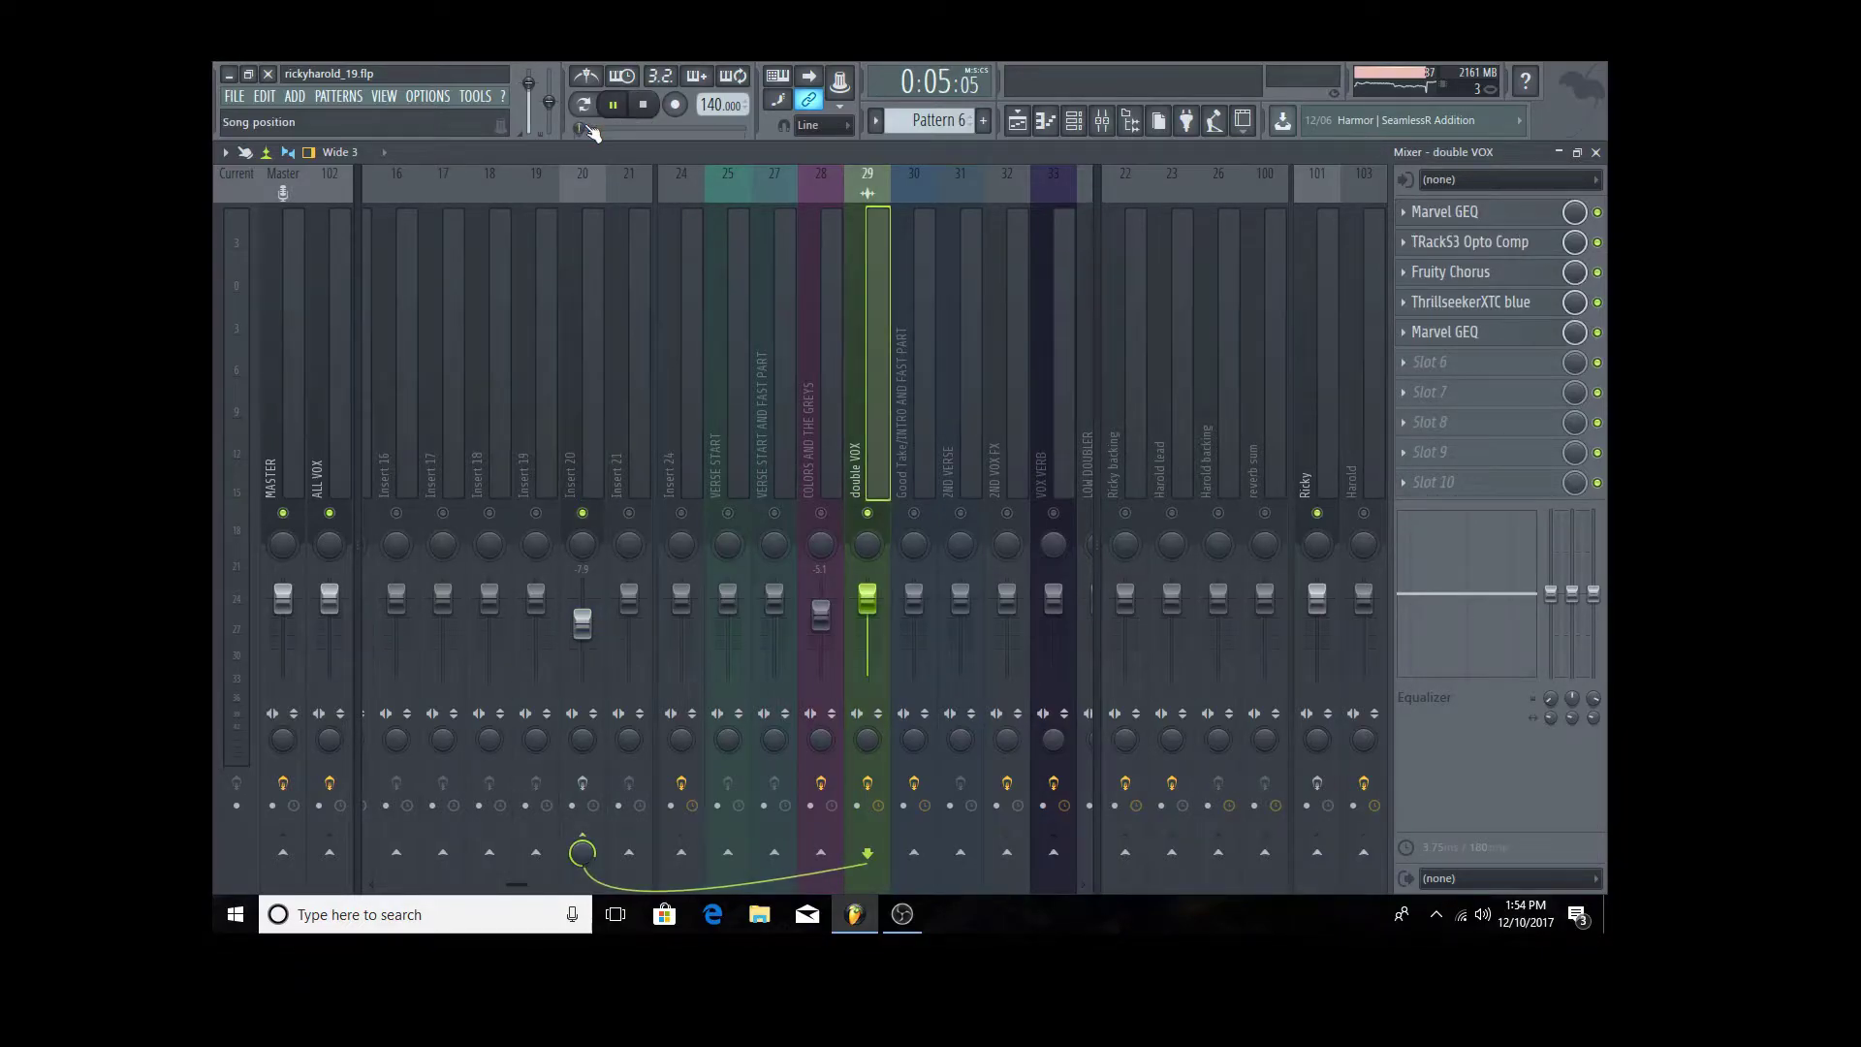
left_click(640, 126)
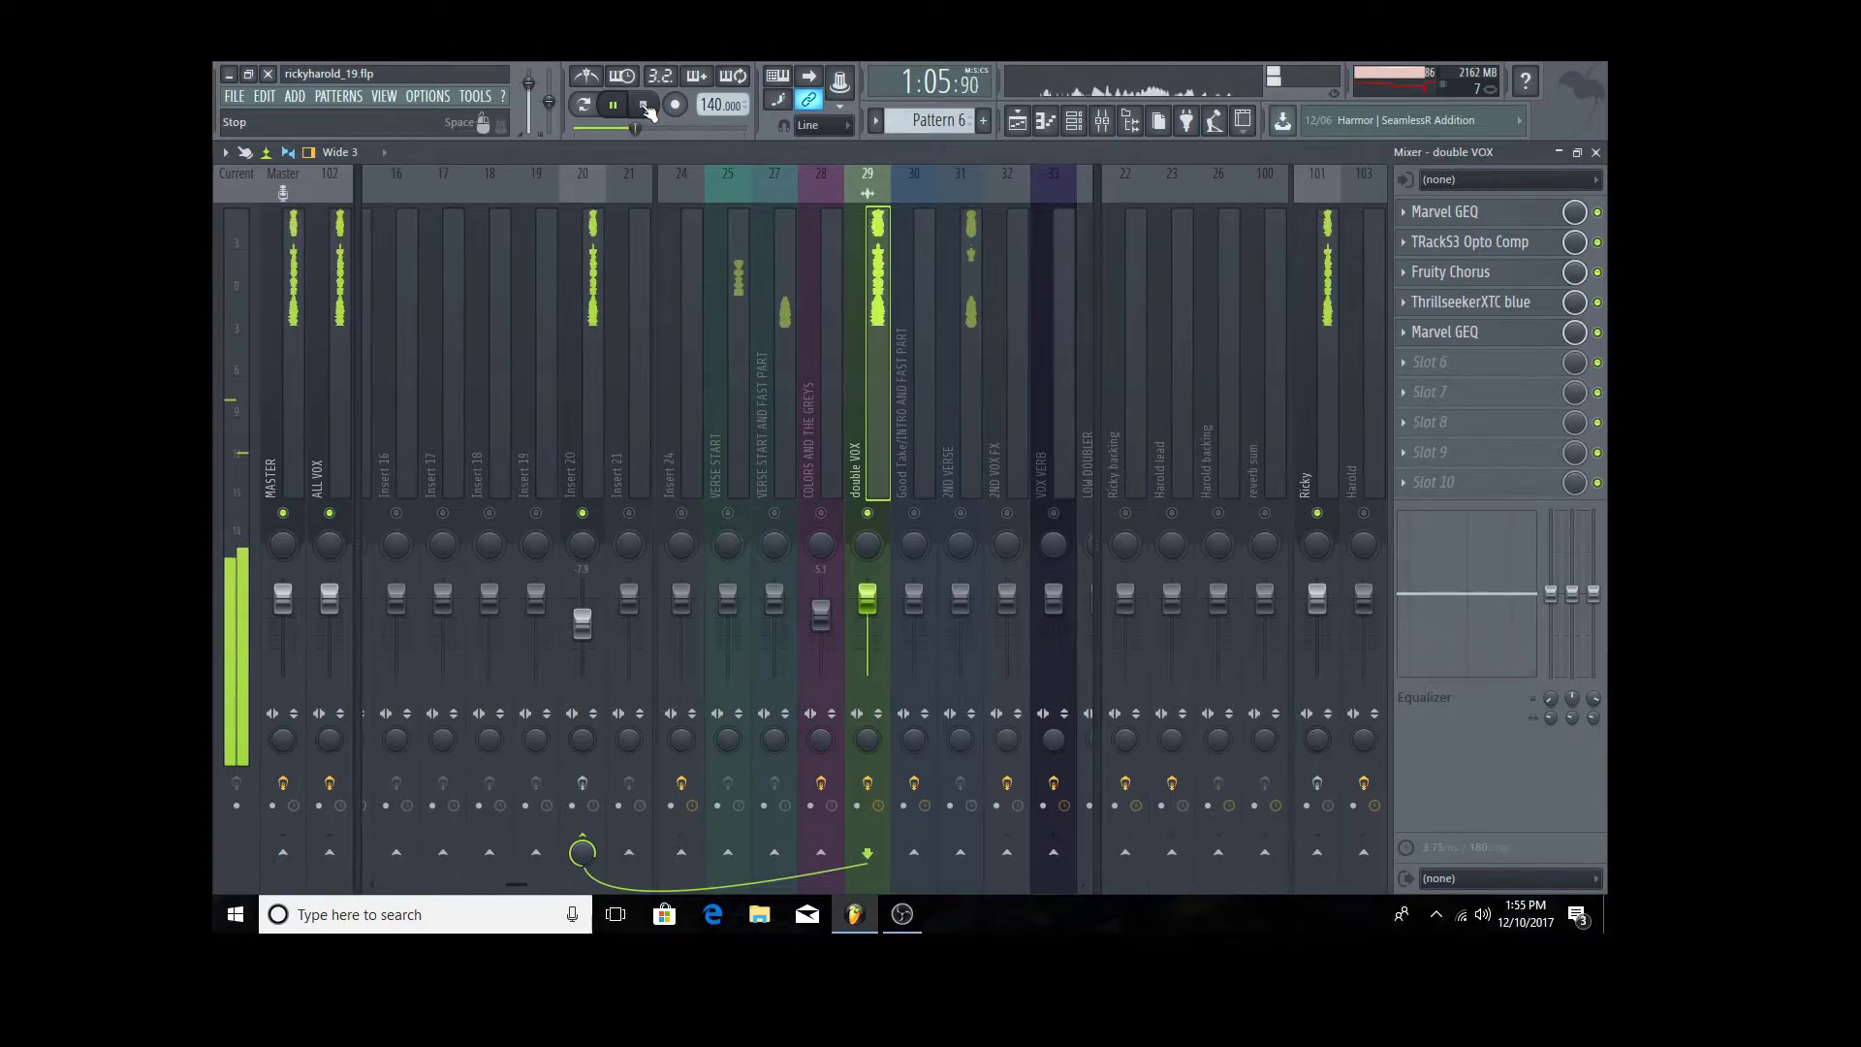
key("space")
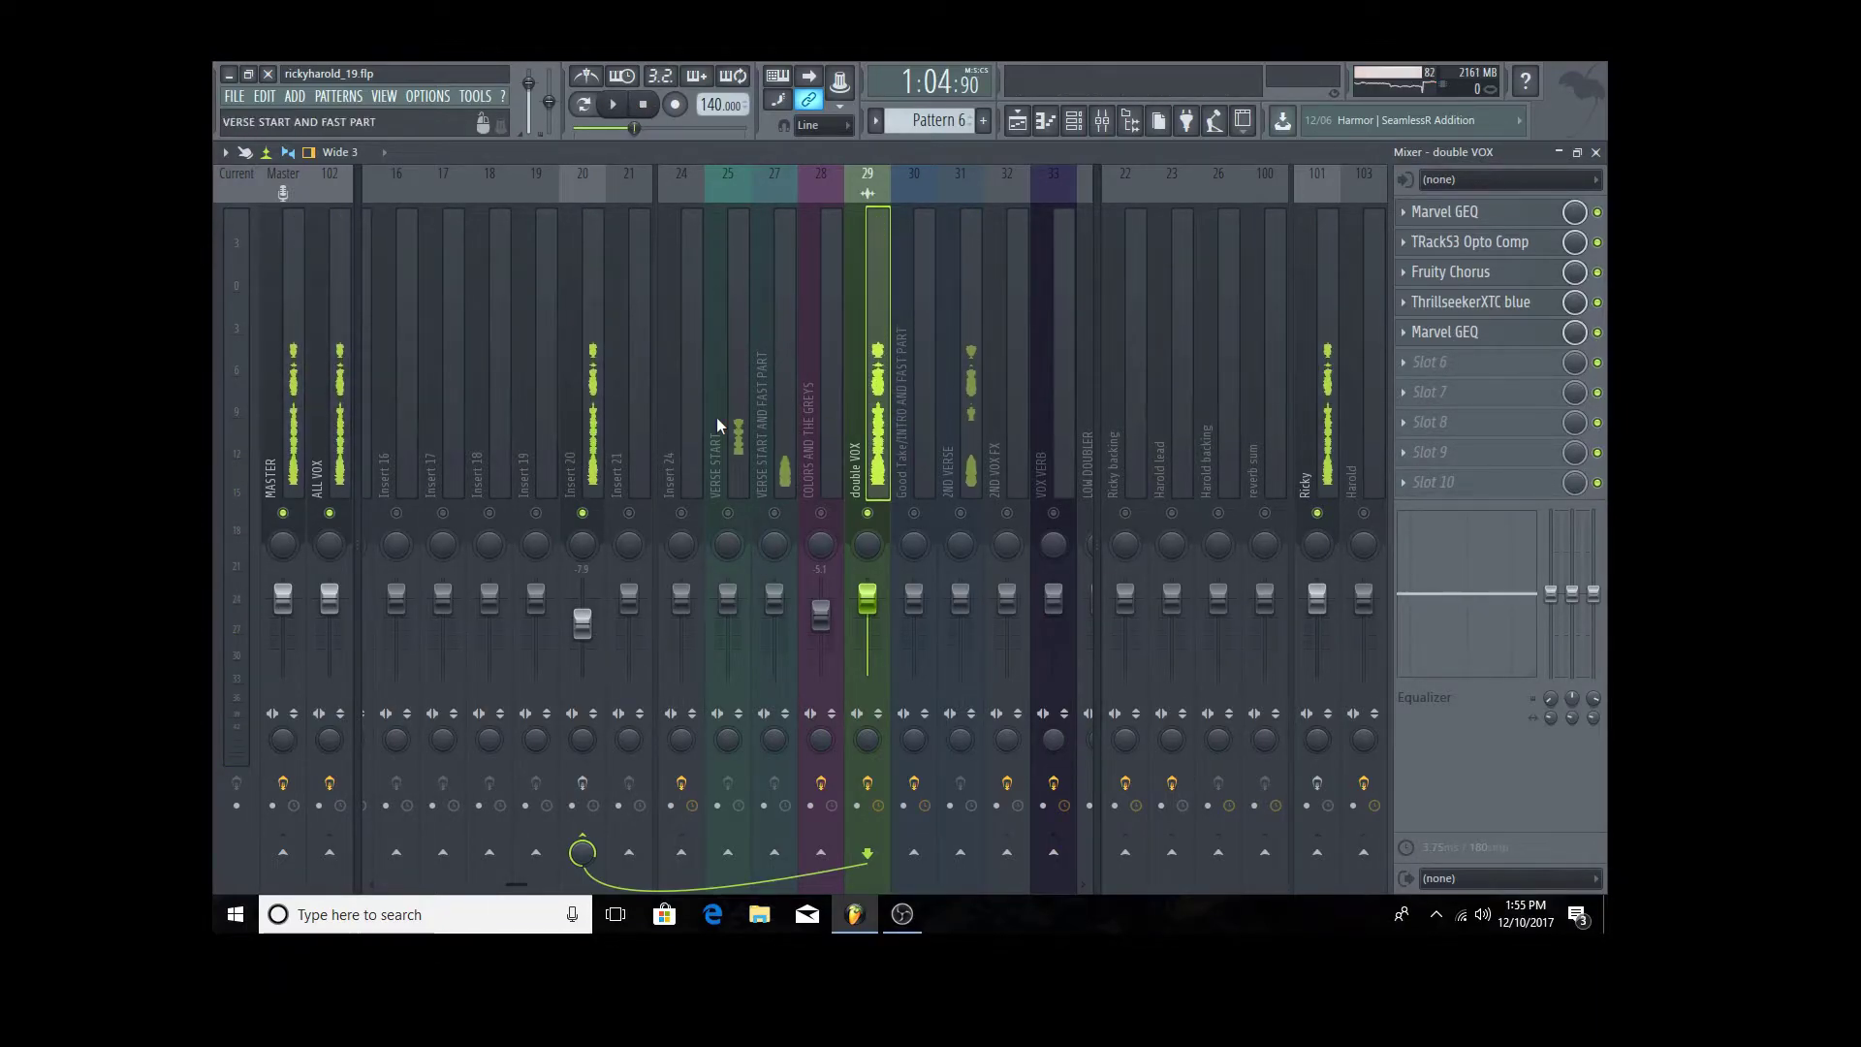
left_click(576, 409)
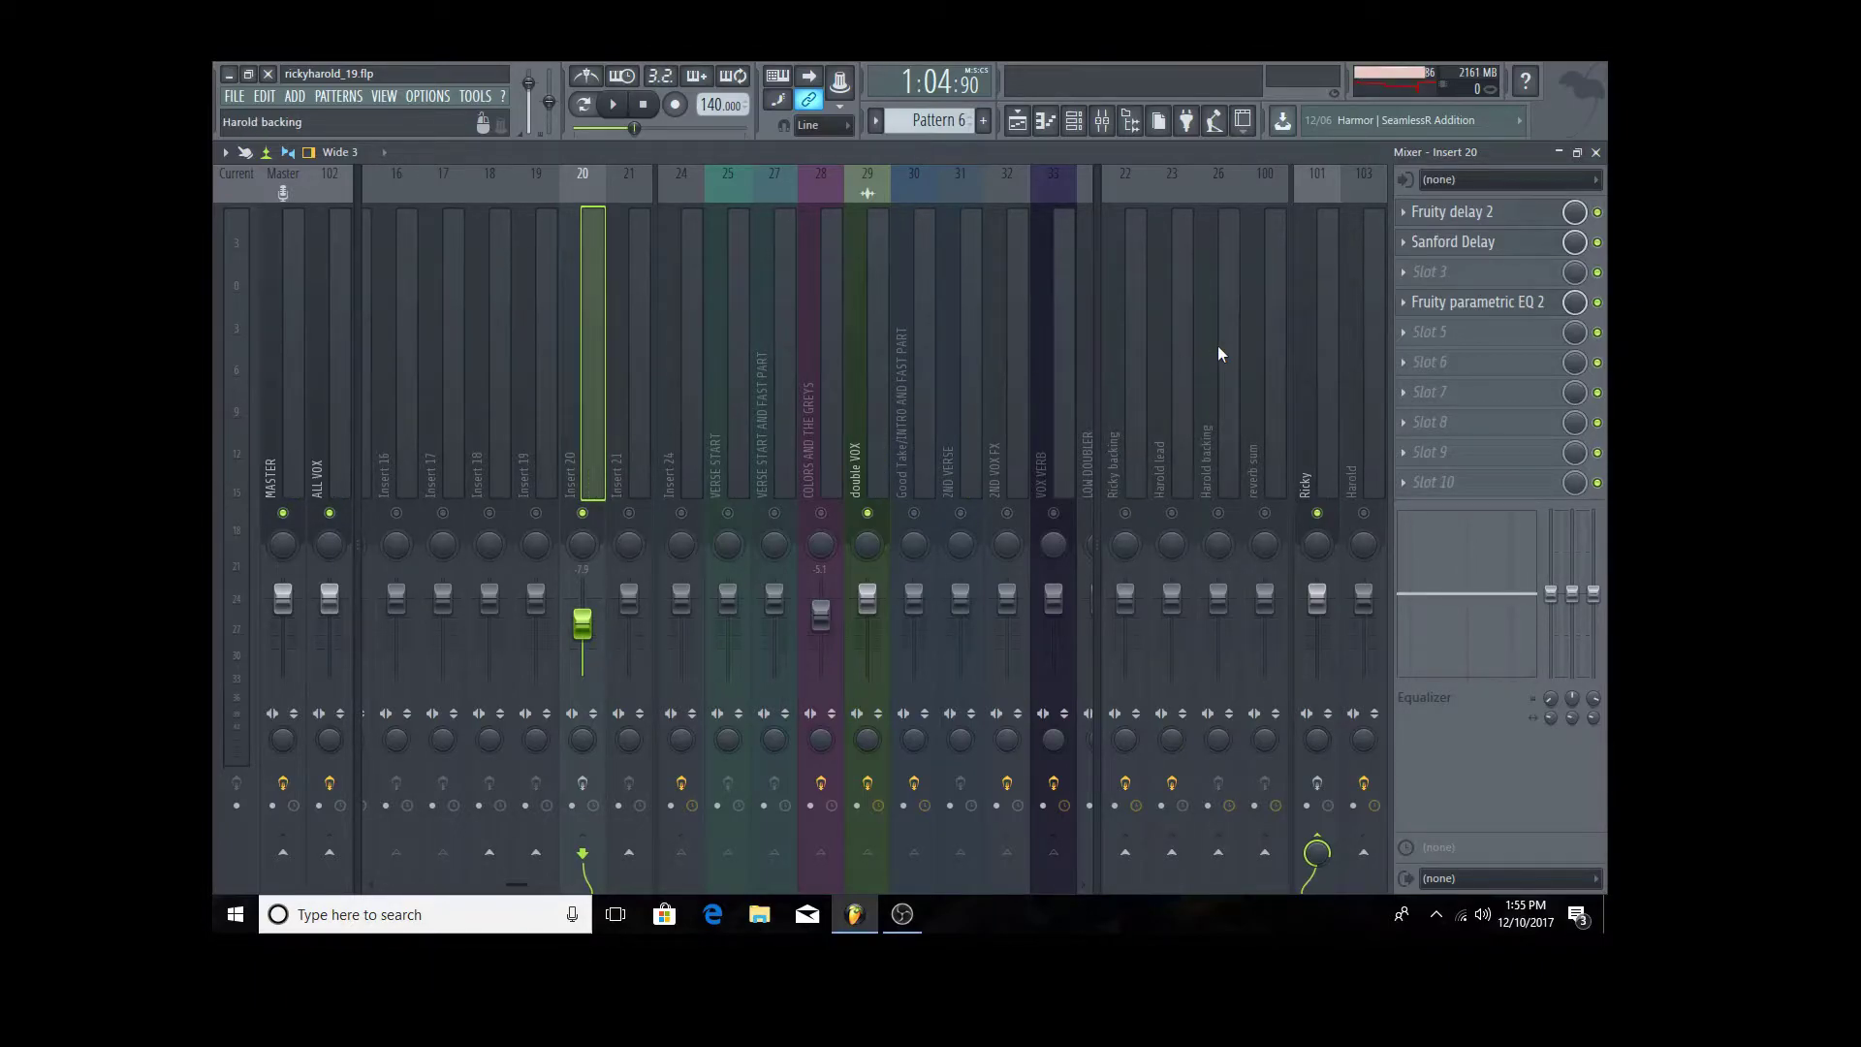
- Replace Insert 20's Fruity parametric EQ 2, Sanford Delay and Fruity delay 2 with (none)
left_click(1407, 309)
mouse_move(1418, 326)
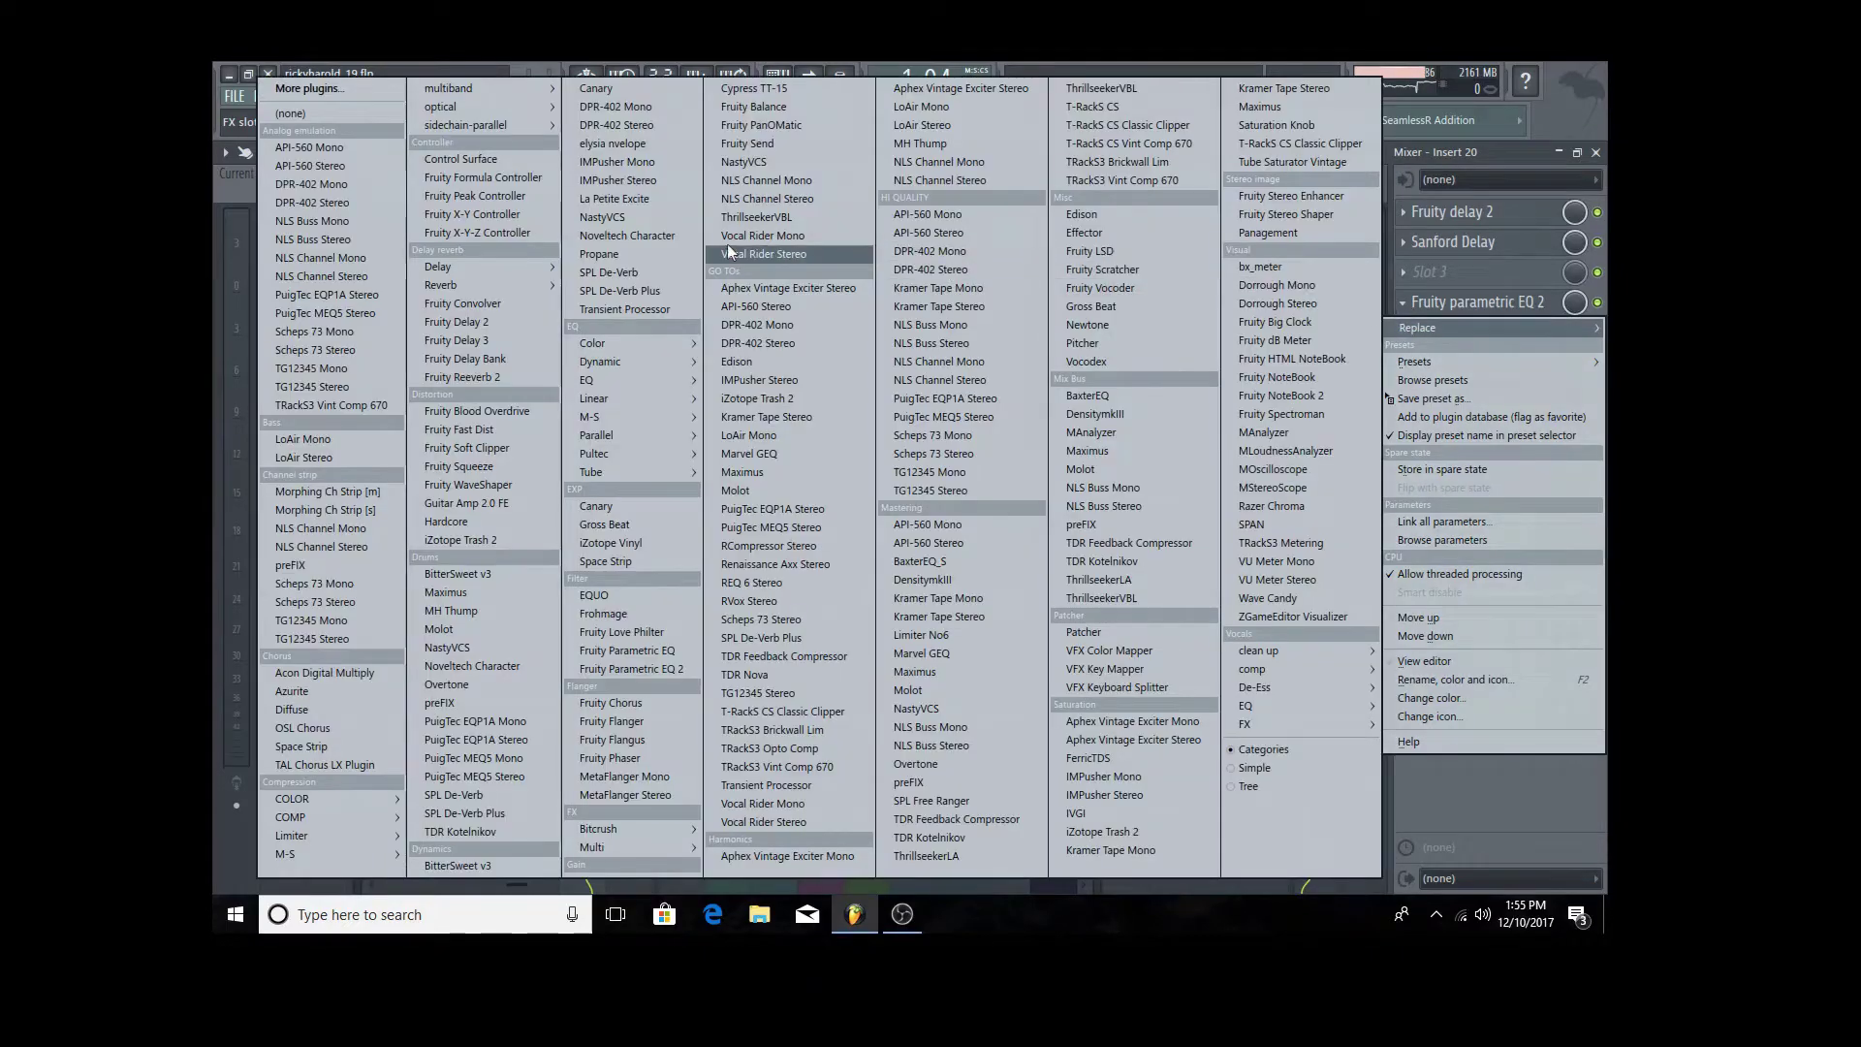
left_click(338, 116)
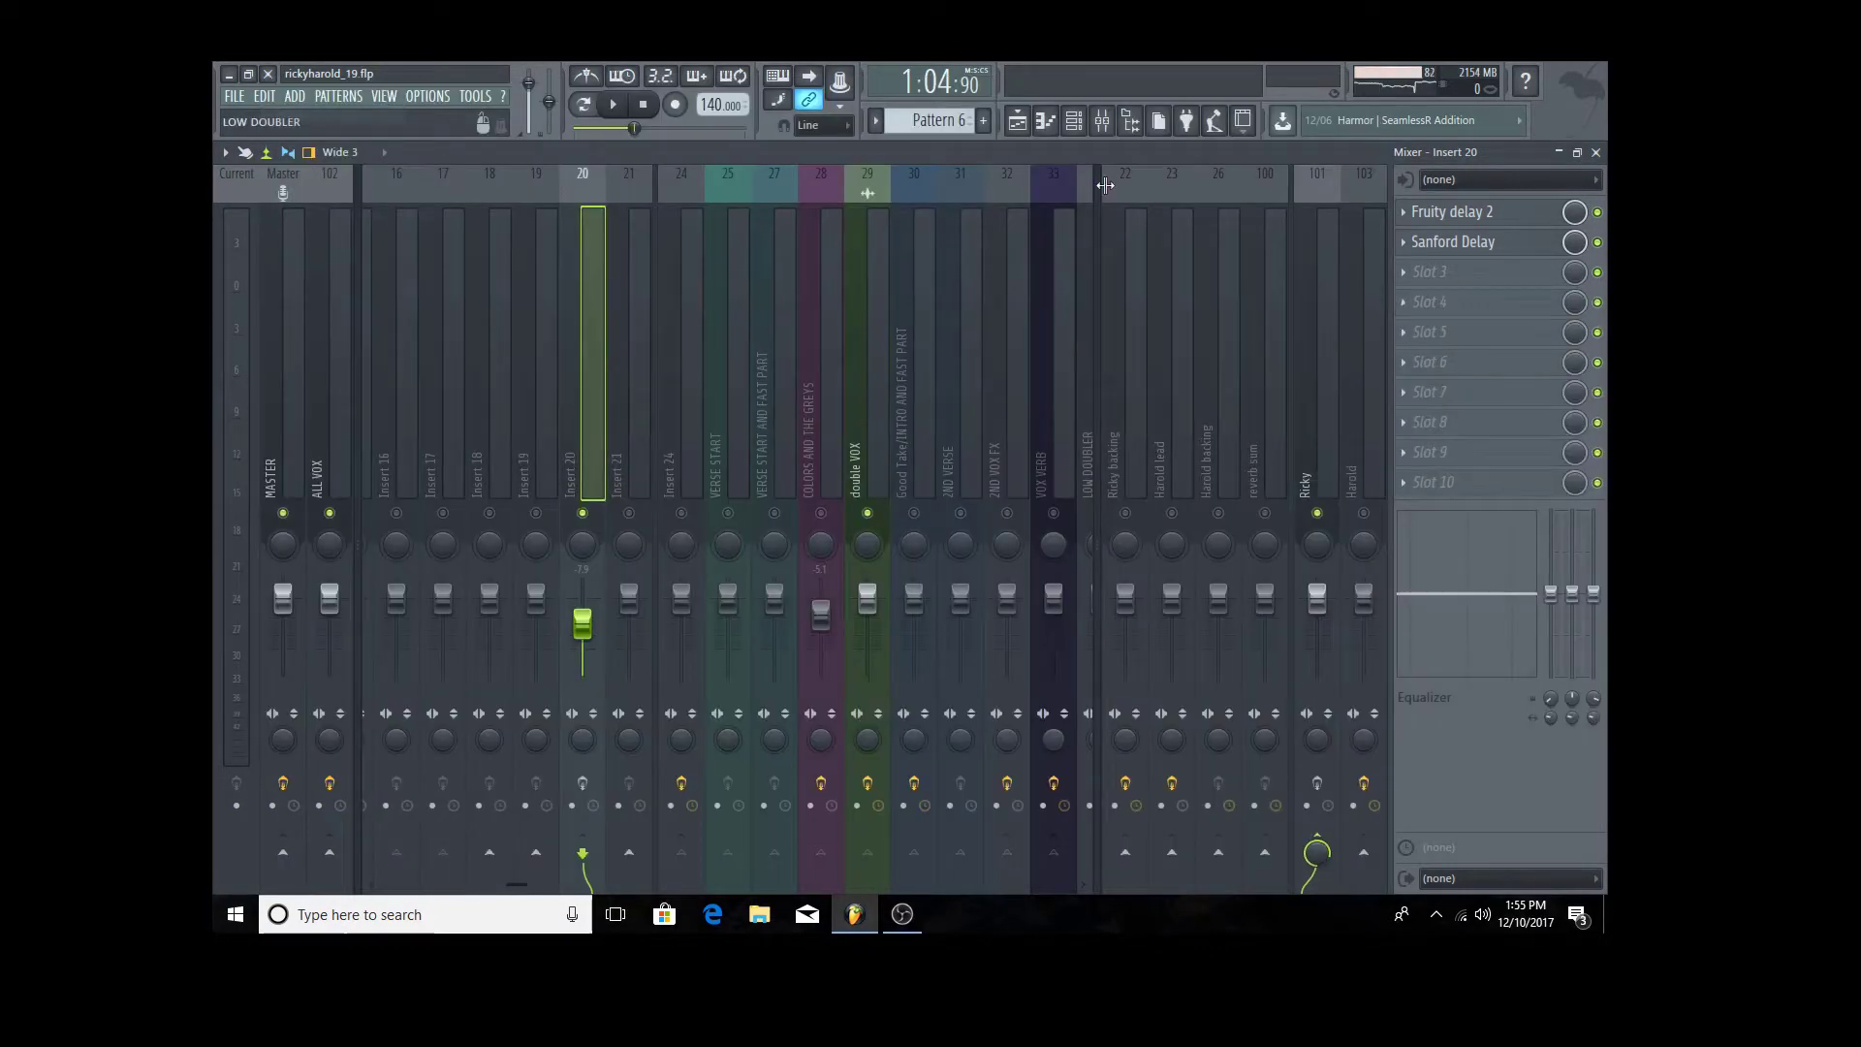
left_click(1404, 244)
mouse_move(1419, 268)
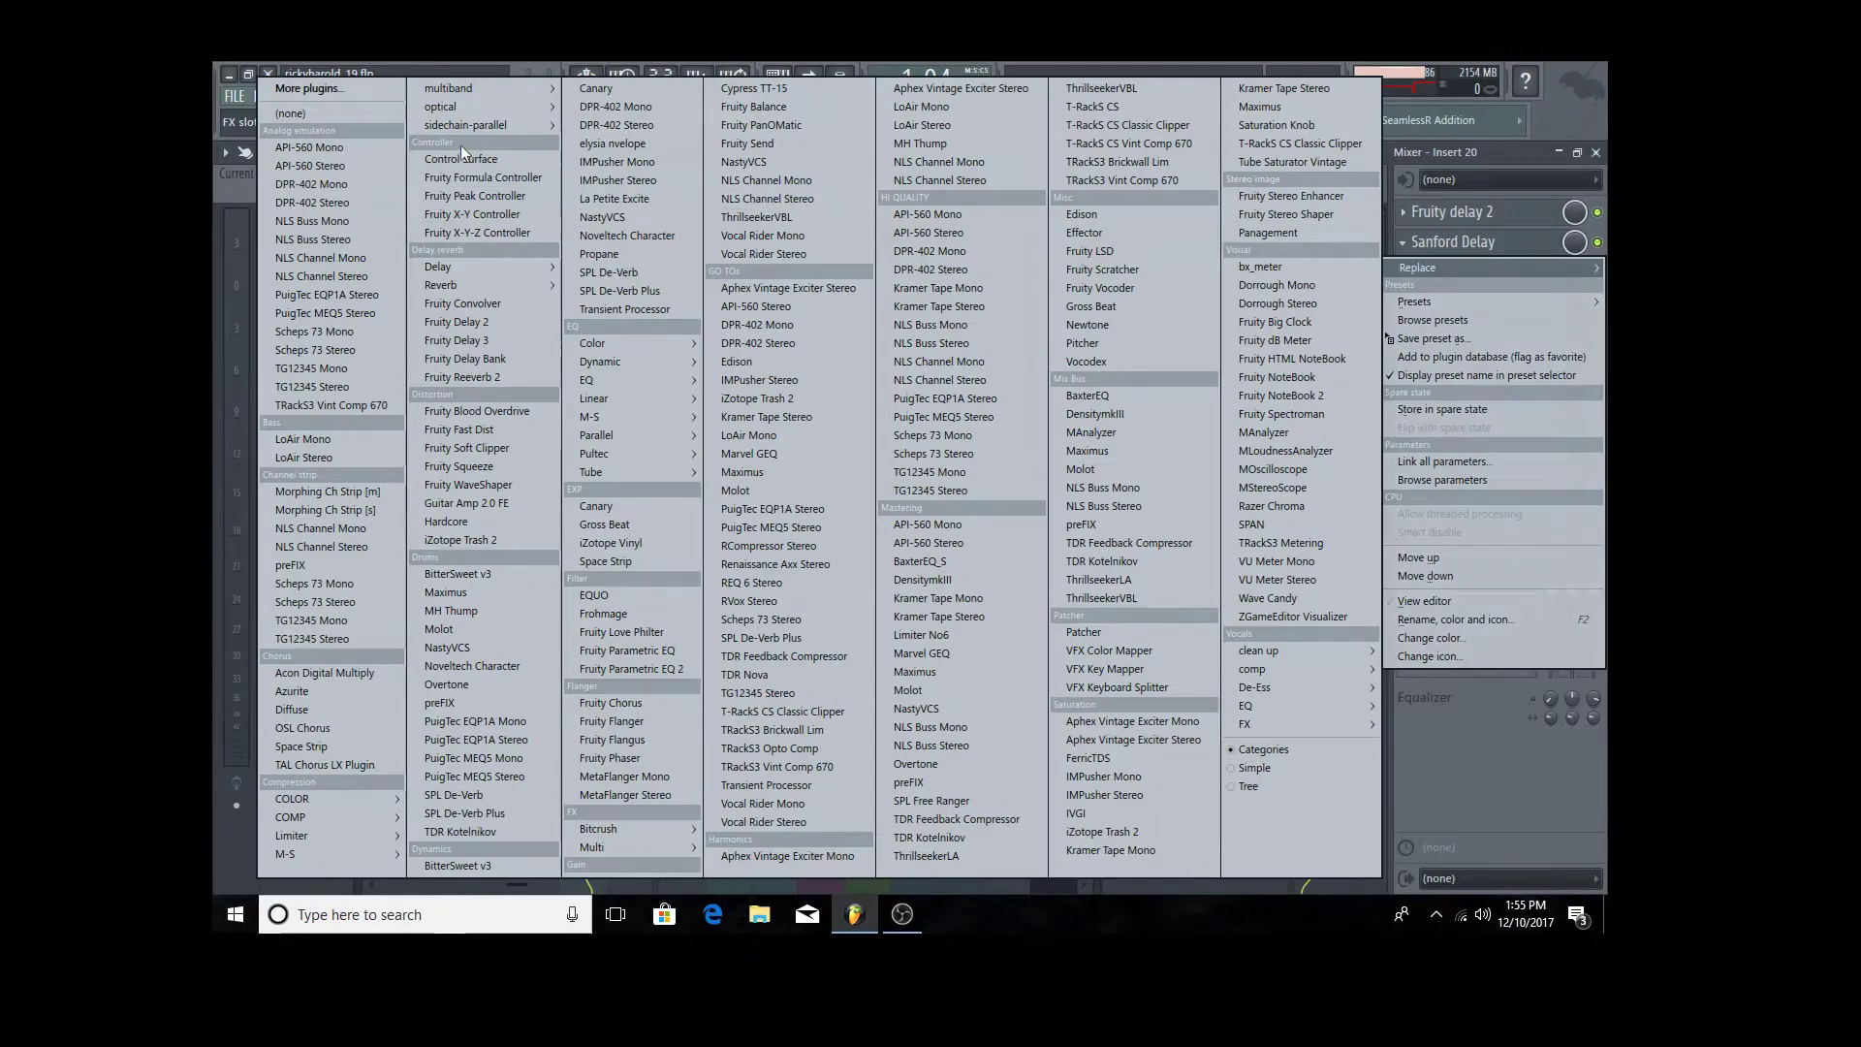
left_click(397, 115)
left_click(1410, 214)
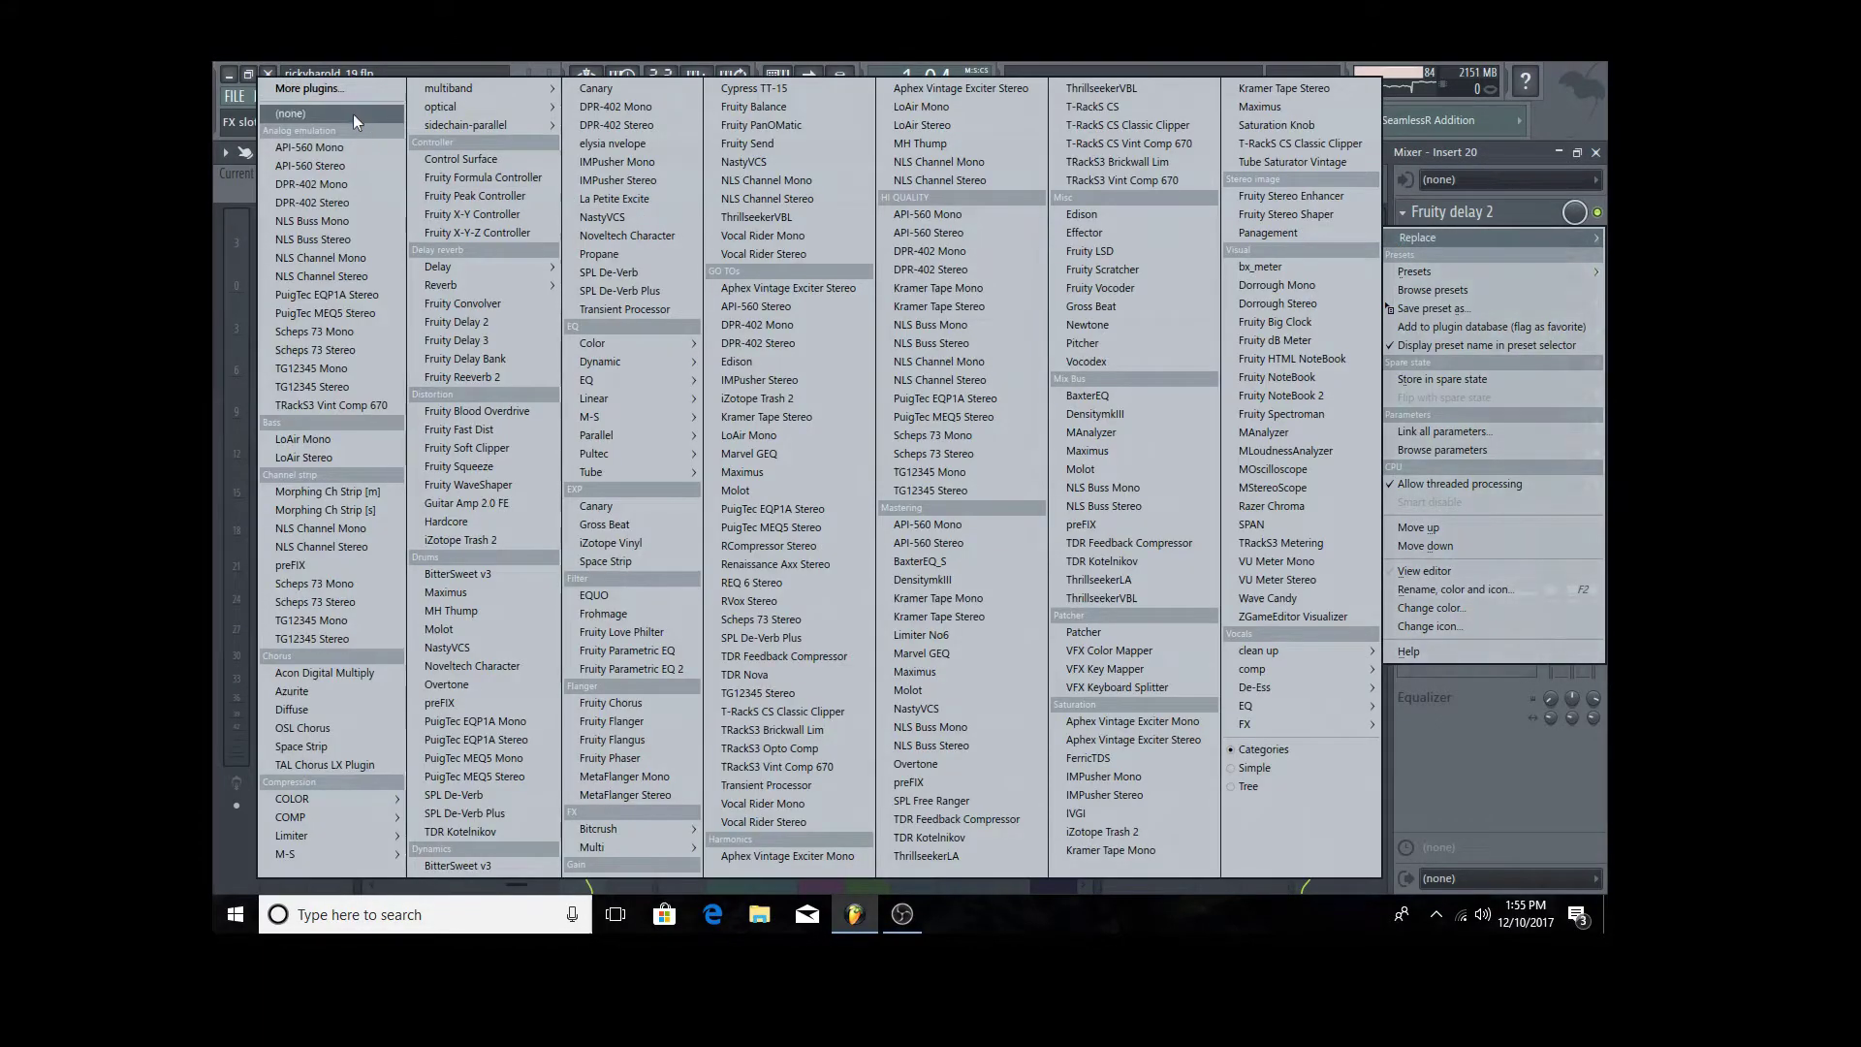
left_click(291, 114)
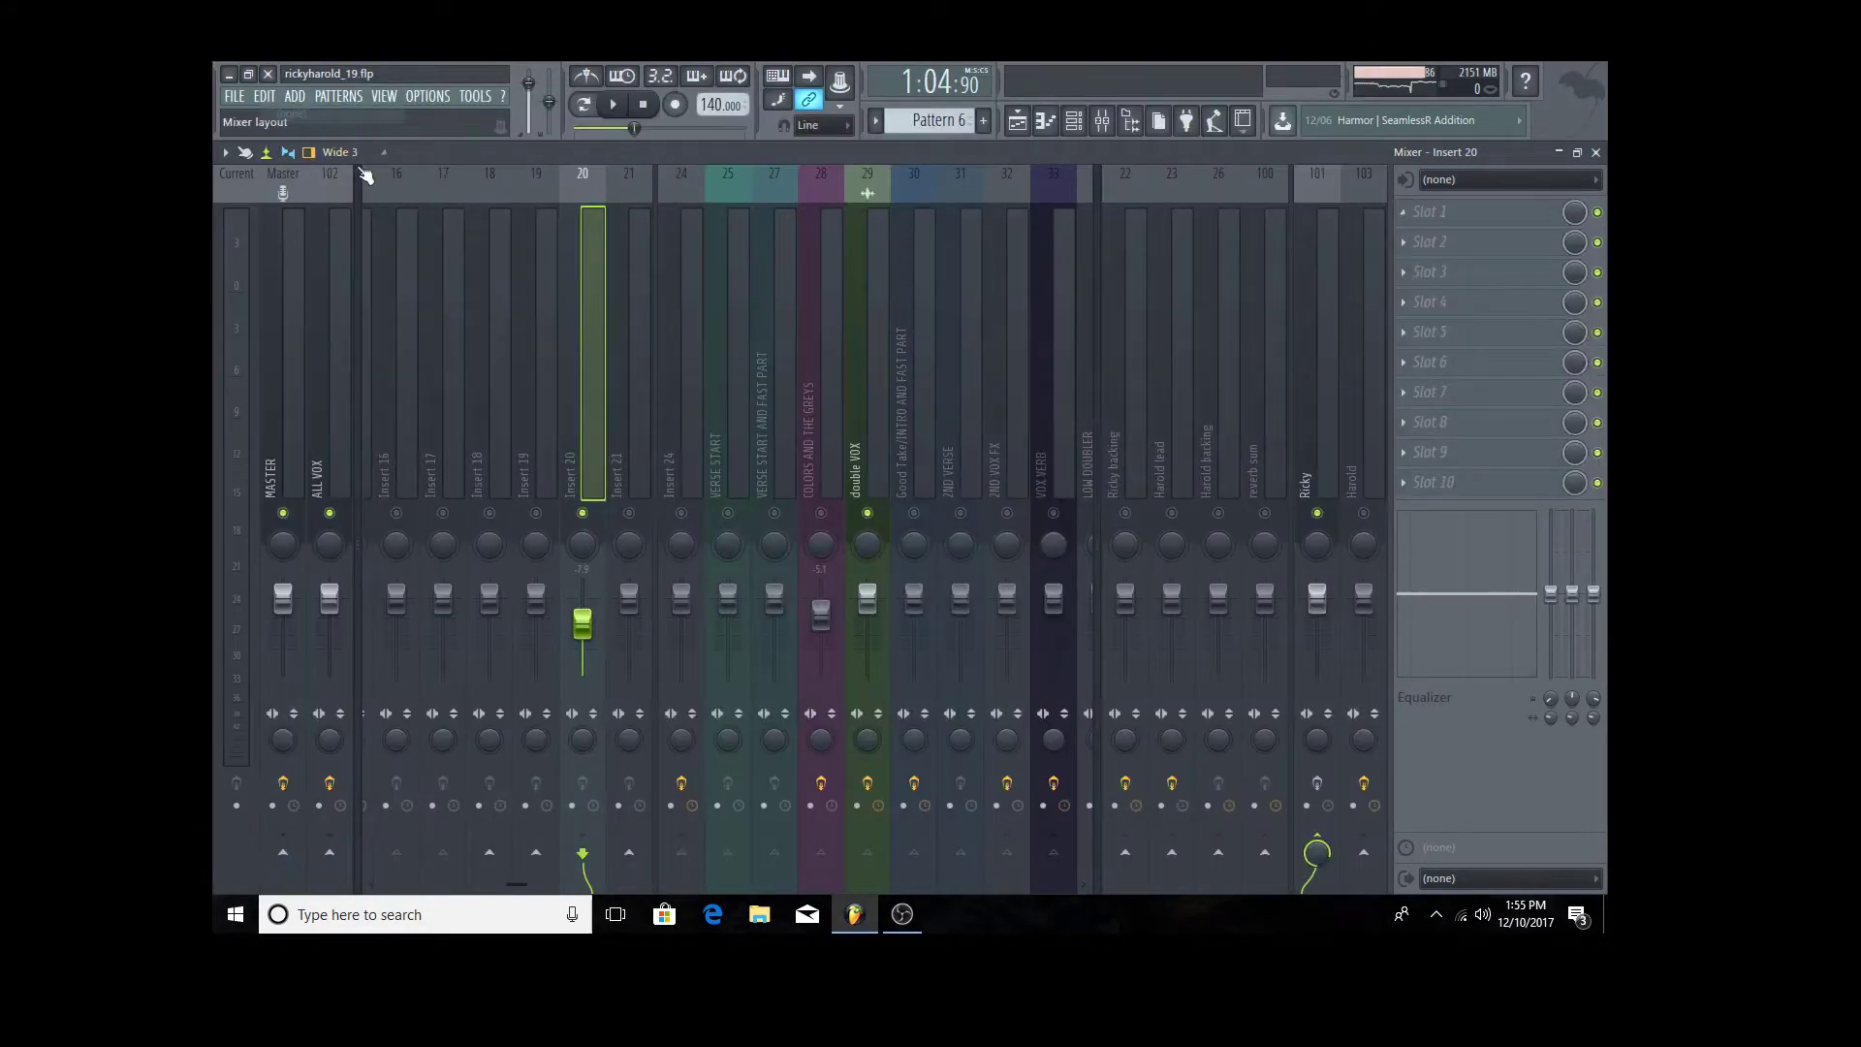
- Reload Vocal chorus layer MAH onto double VOX for five effects, then select Insert 20
left_click(861, 431)
right_click(864, 434)
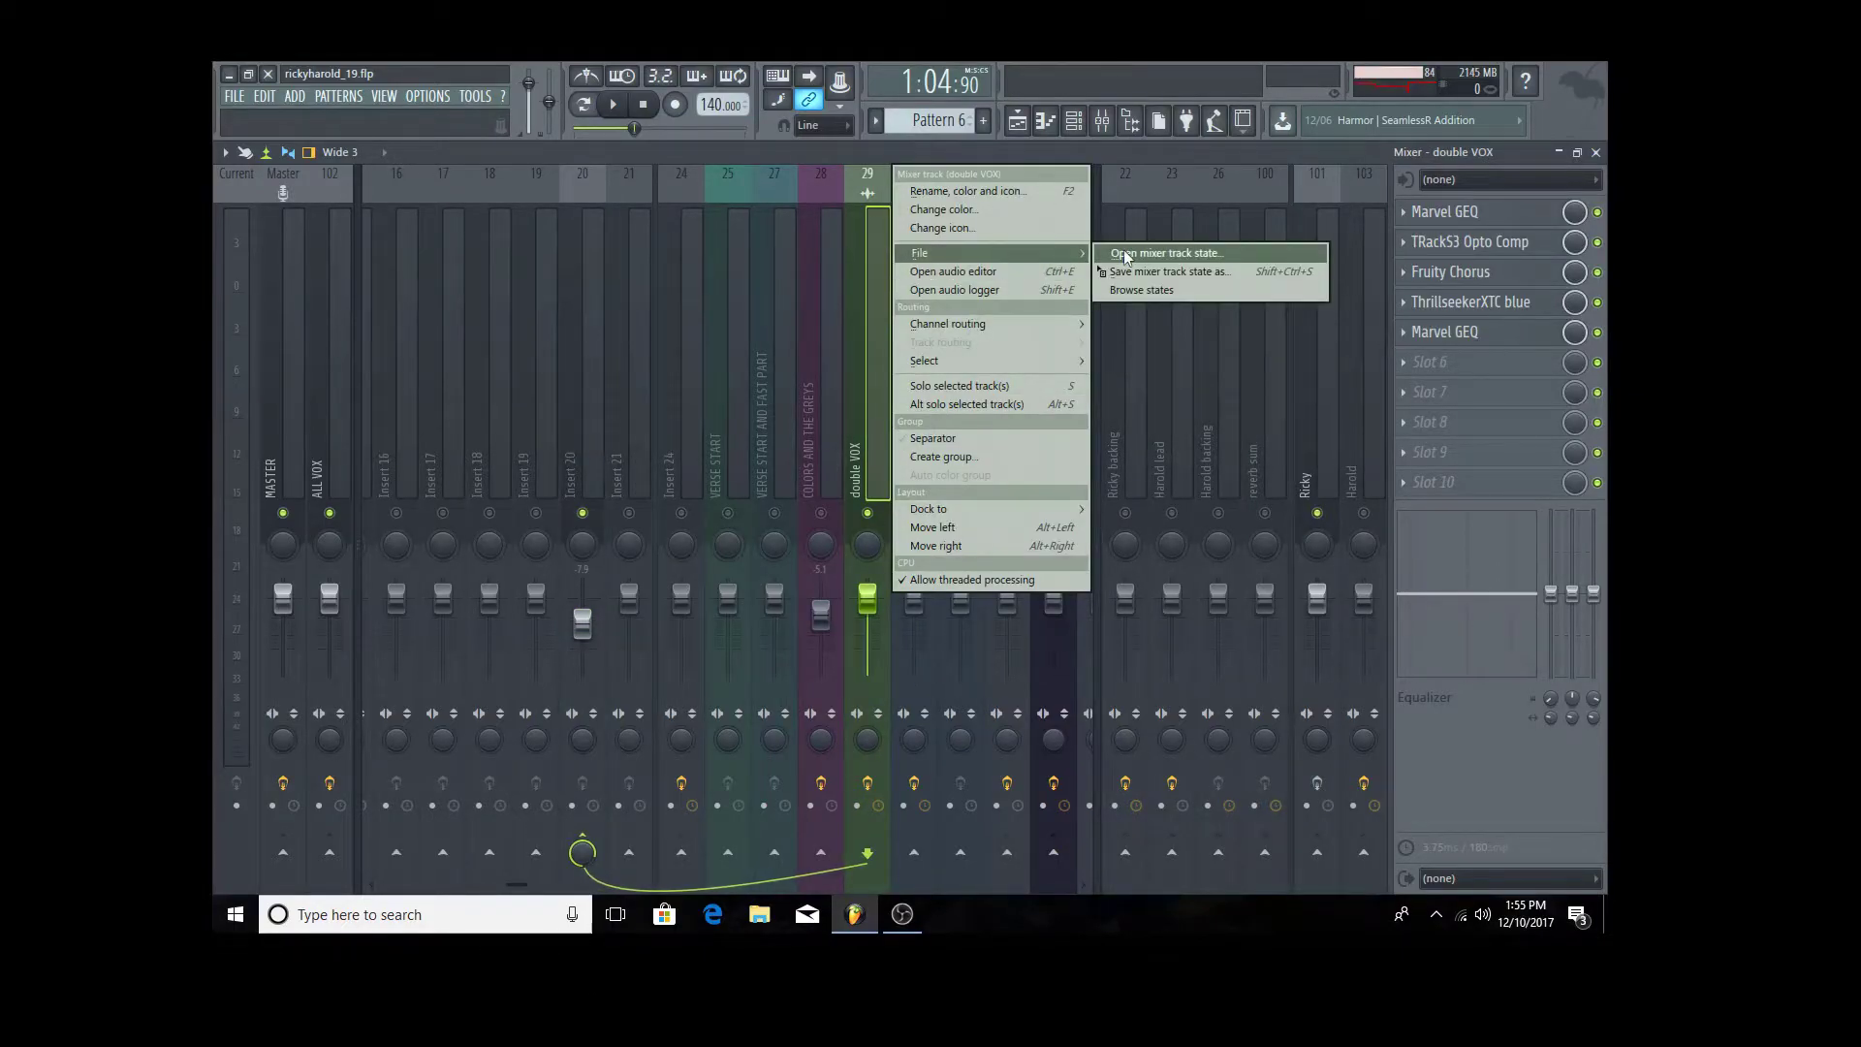
left_click(1126, 258)
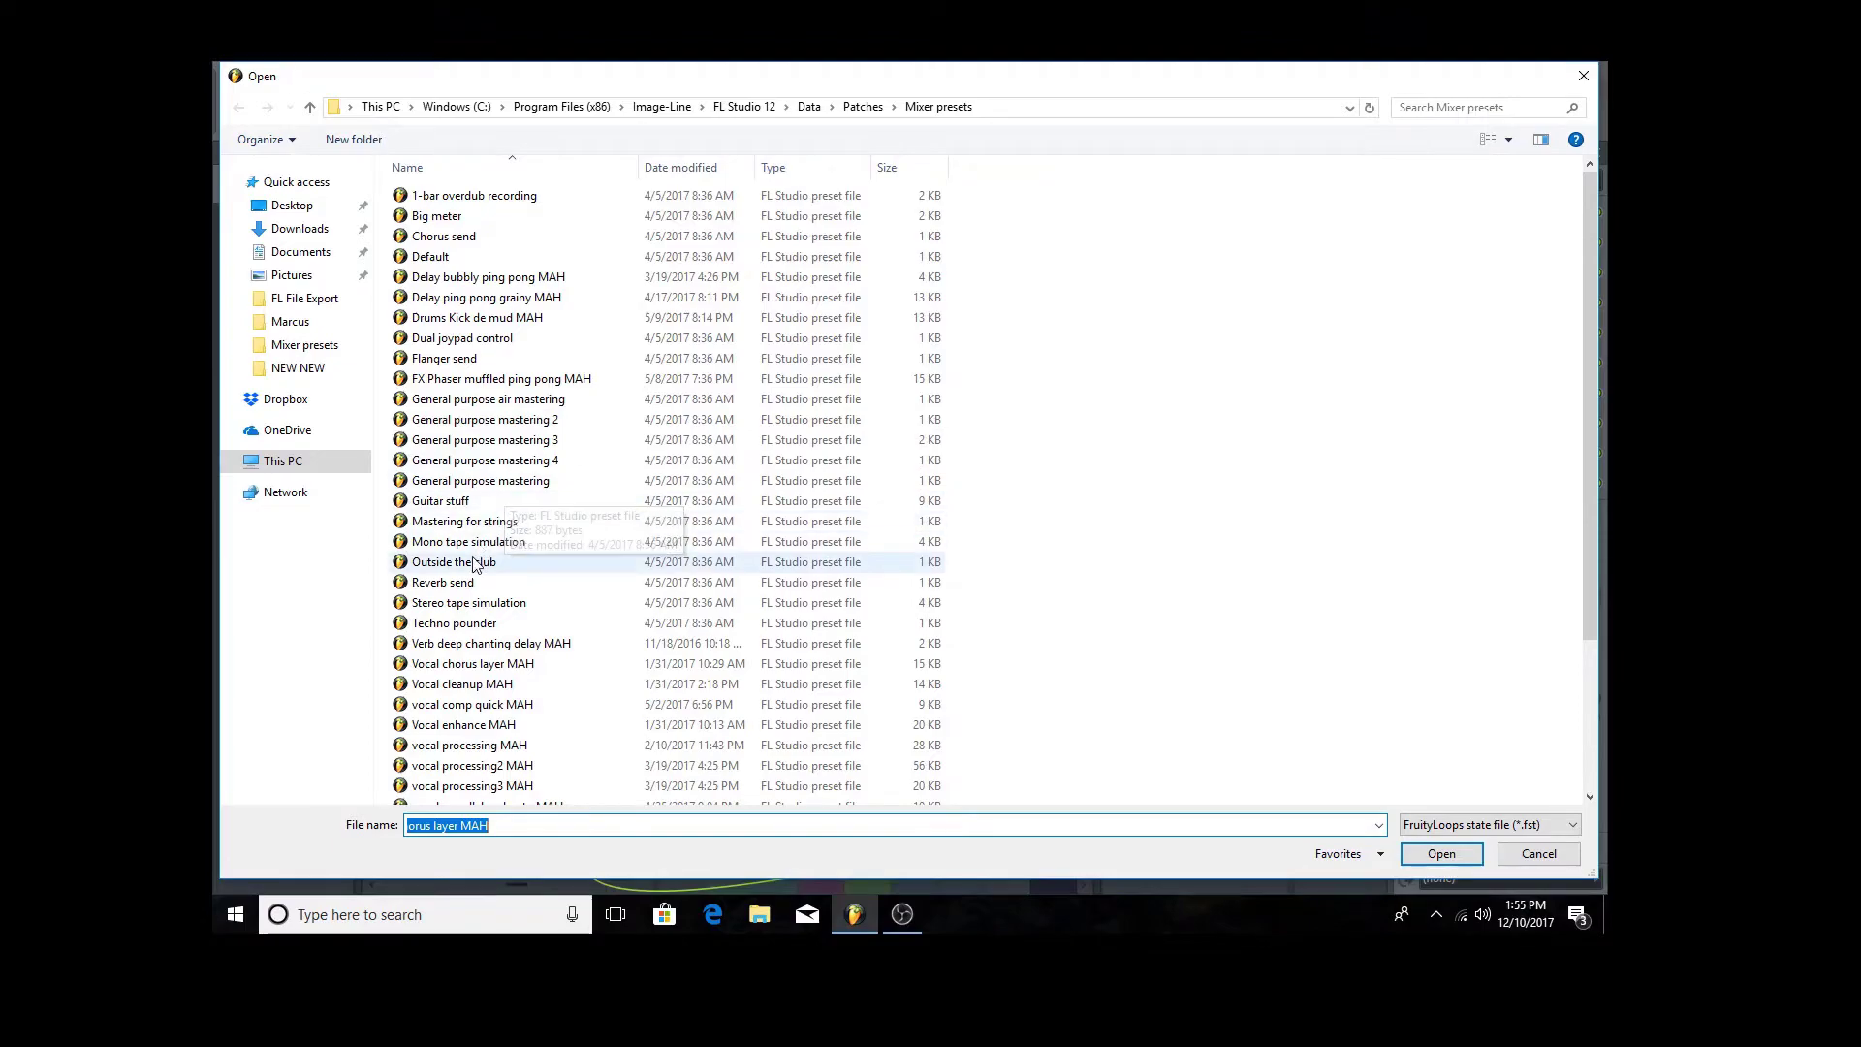
double_click(502, 660)
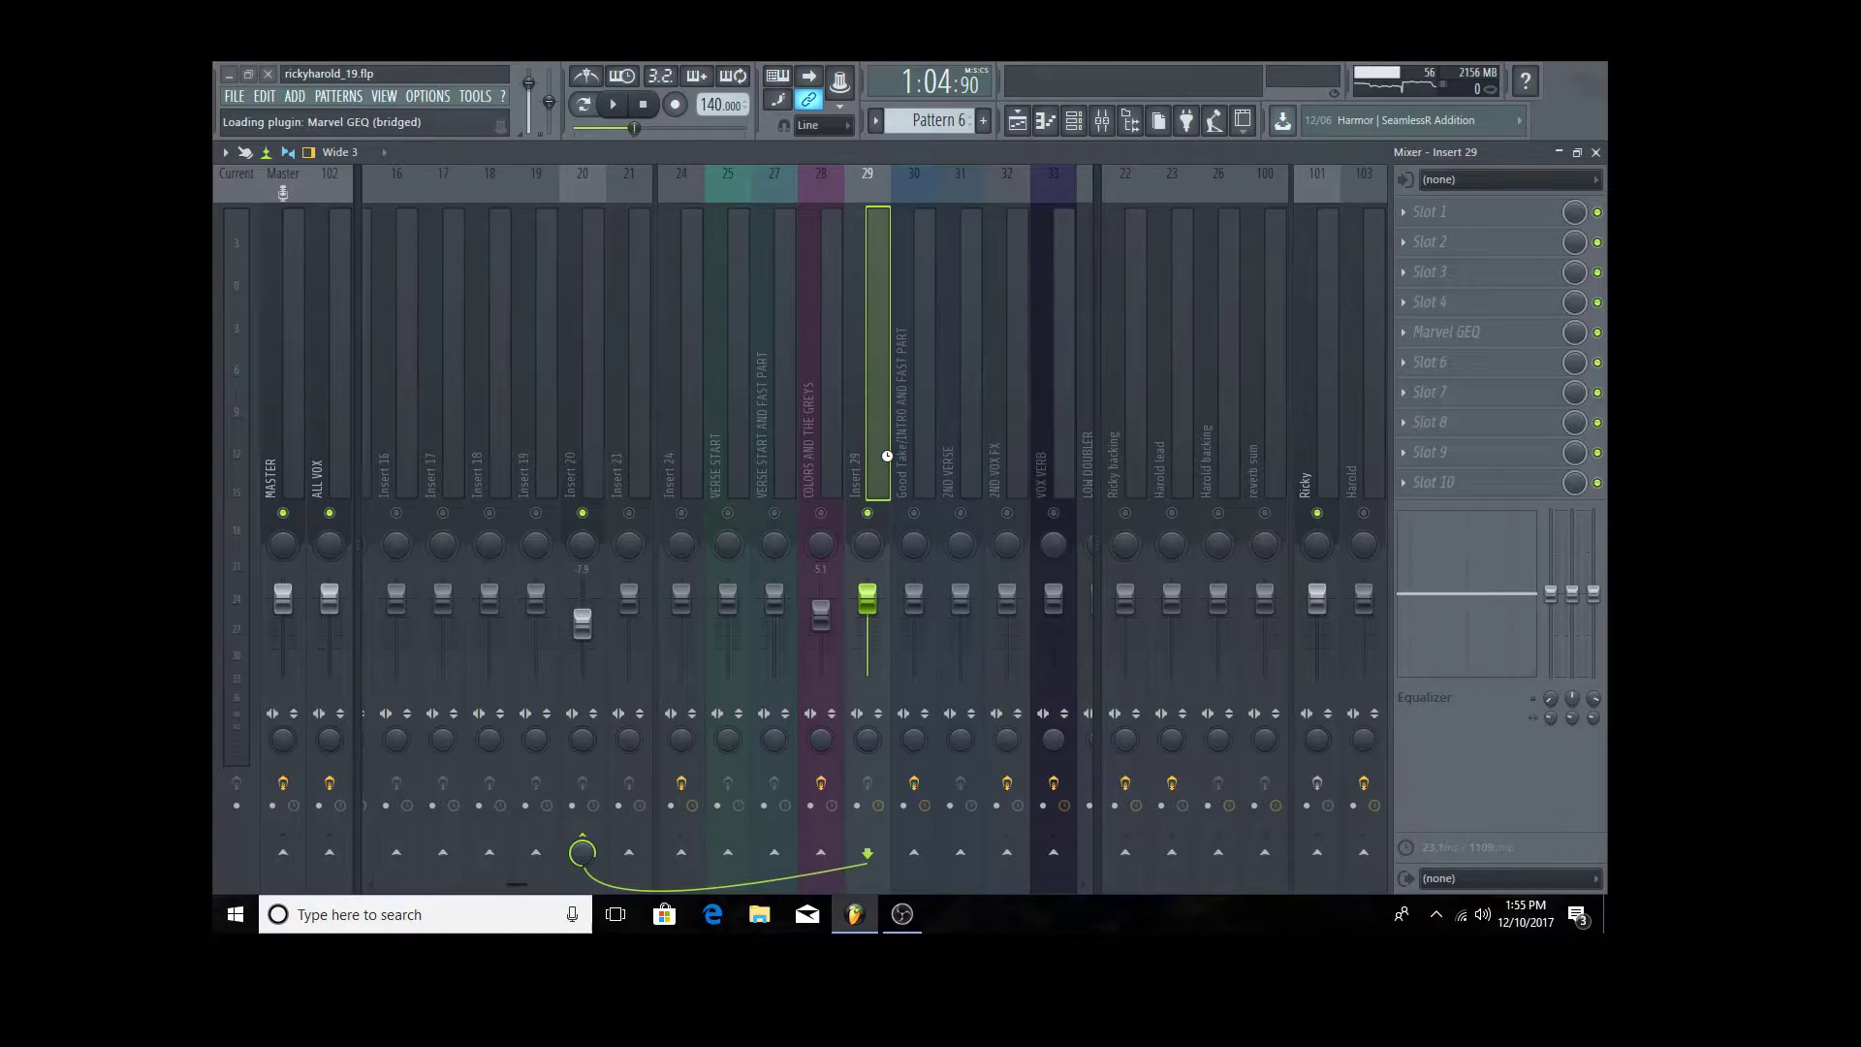
left_click(596, 463)
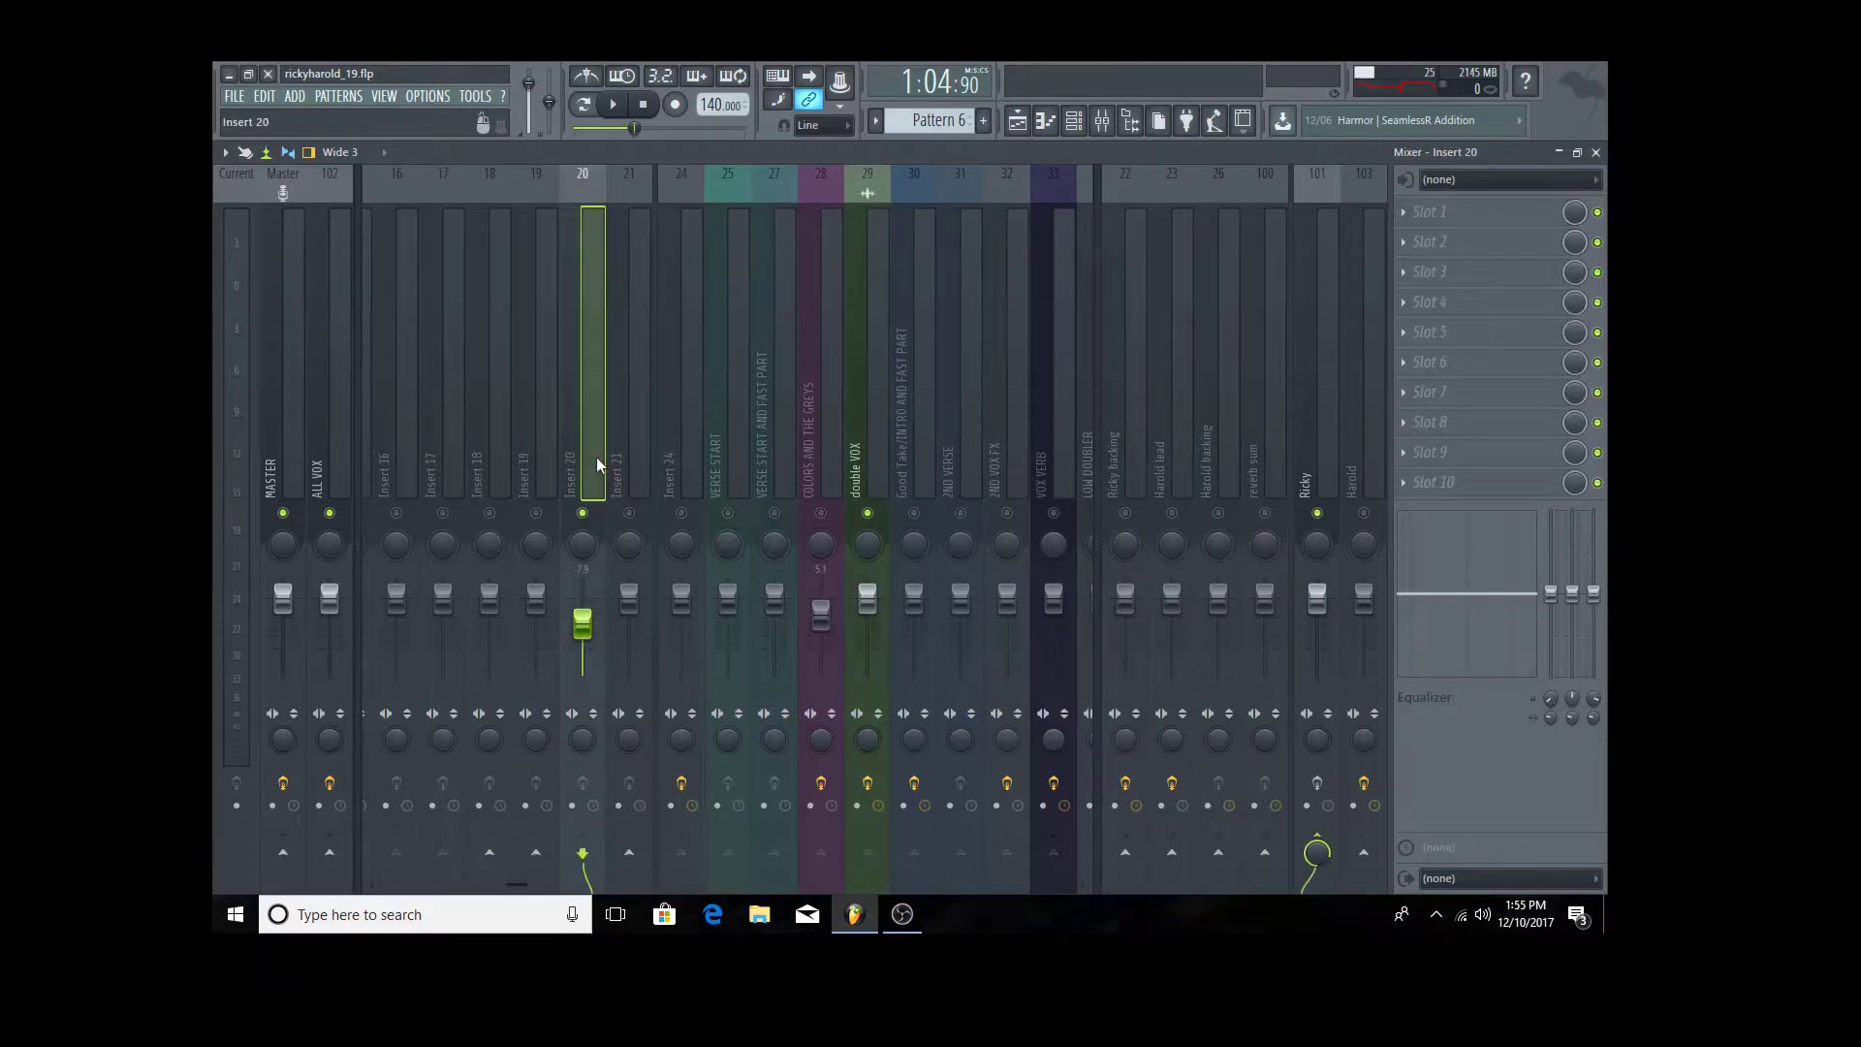
- Reselect double VOX, play and stop the song, then go to the Options menu
left_click(880, 459)
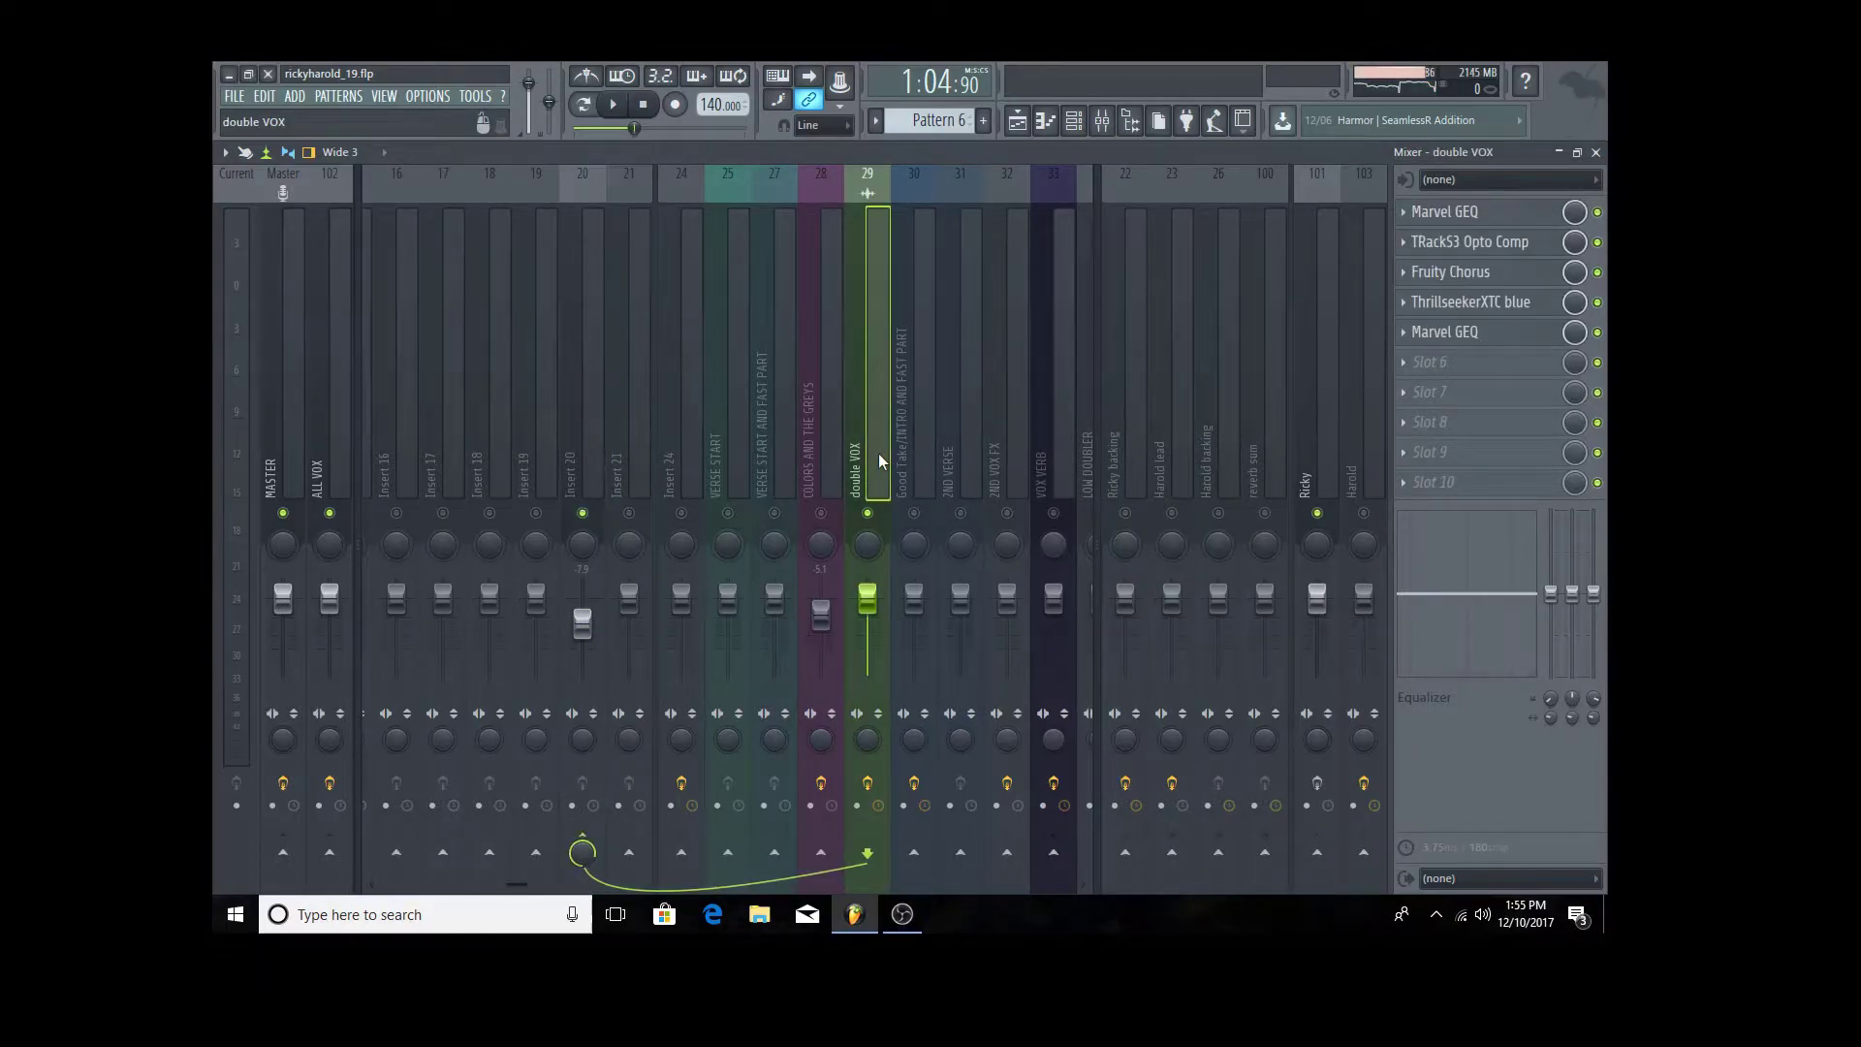
left_click(617, 118)
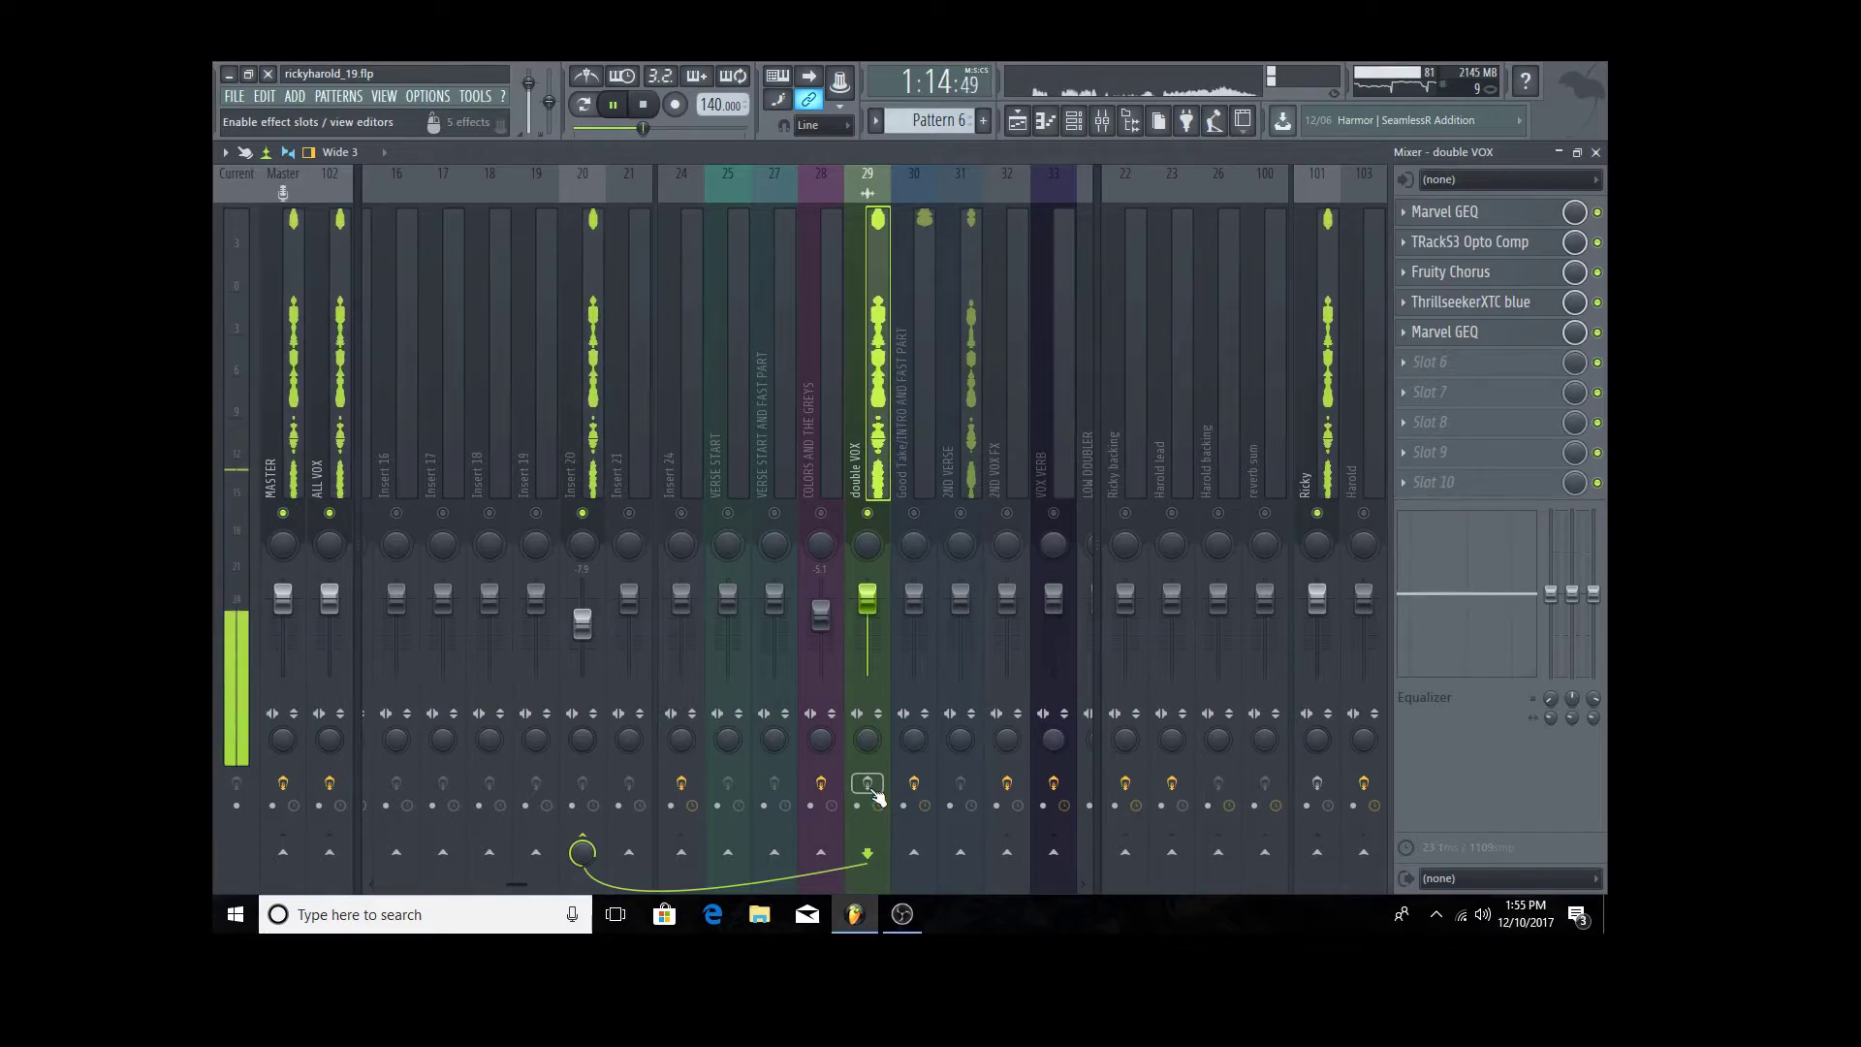
left_click(648, 107)
left_click(428, 96)
- Set resampling quality to 16-point sinc and play the song briefly
left_click(440, 147)
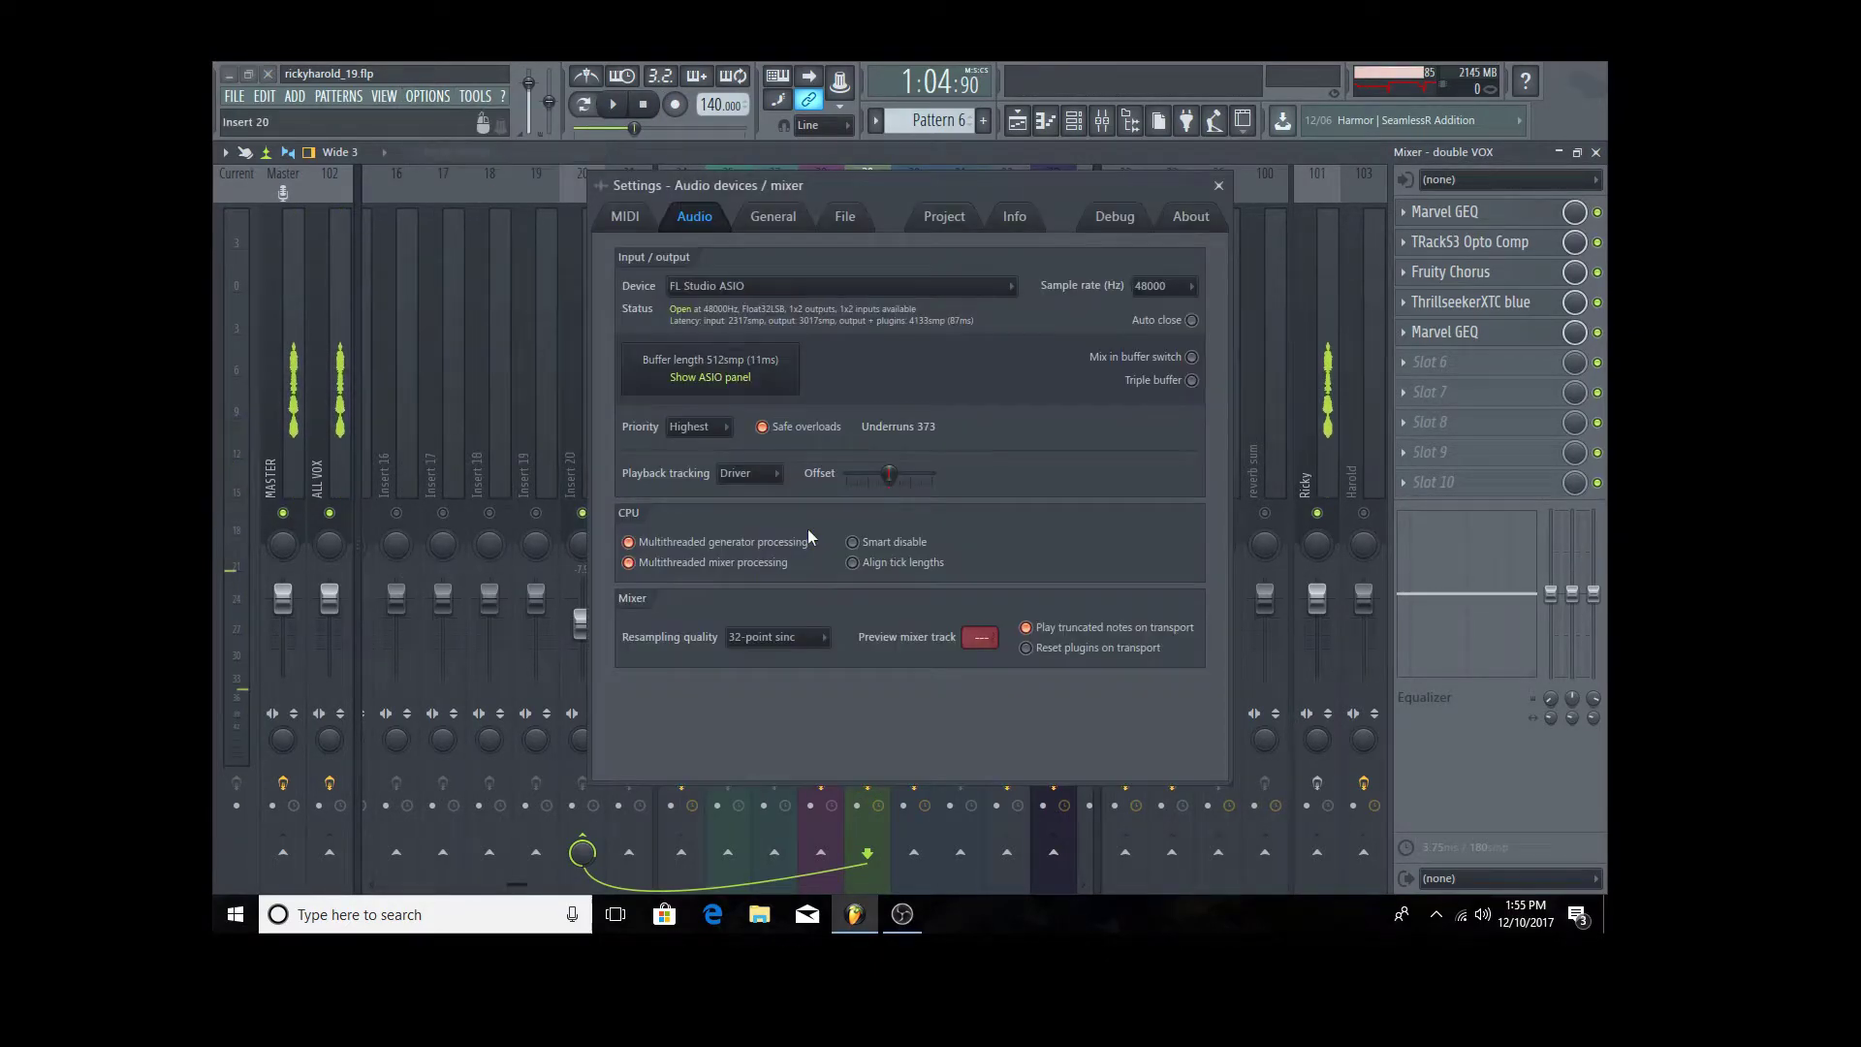
left_click(823, 637)
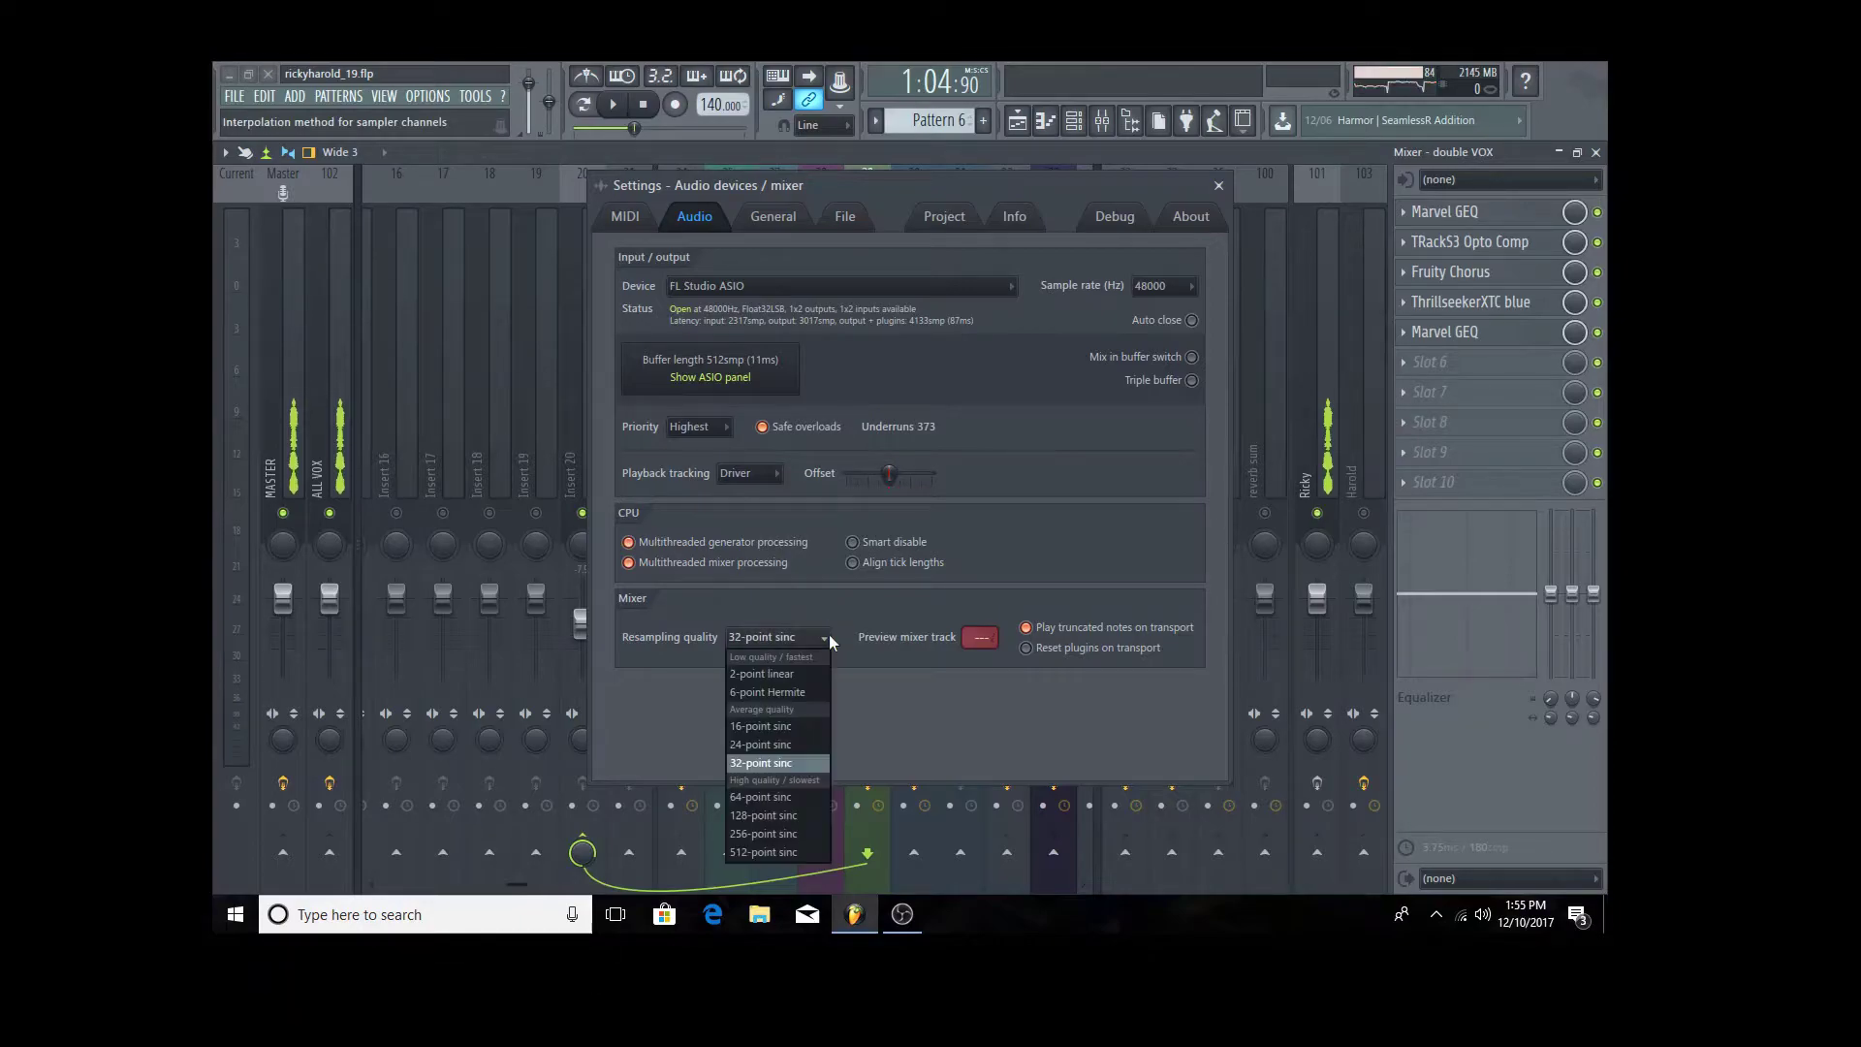
left_click(805, 727)
left_click(1218, 186)
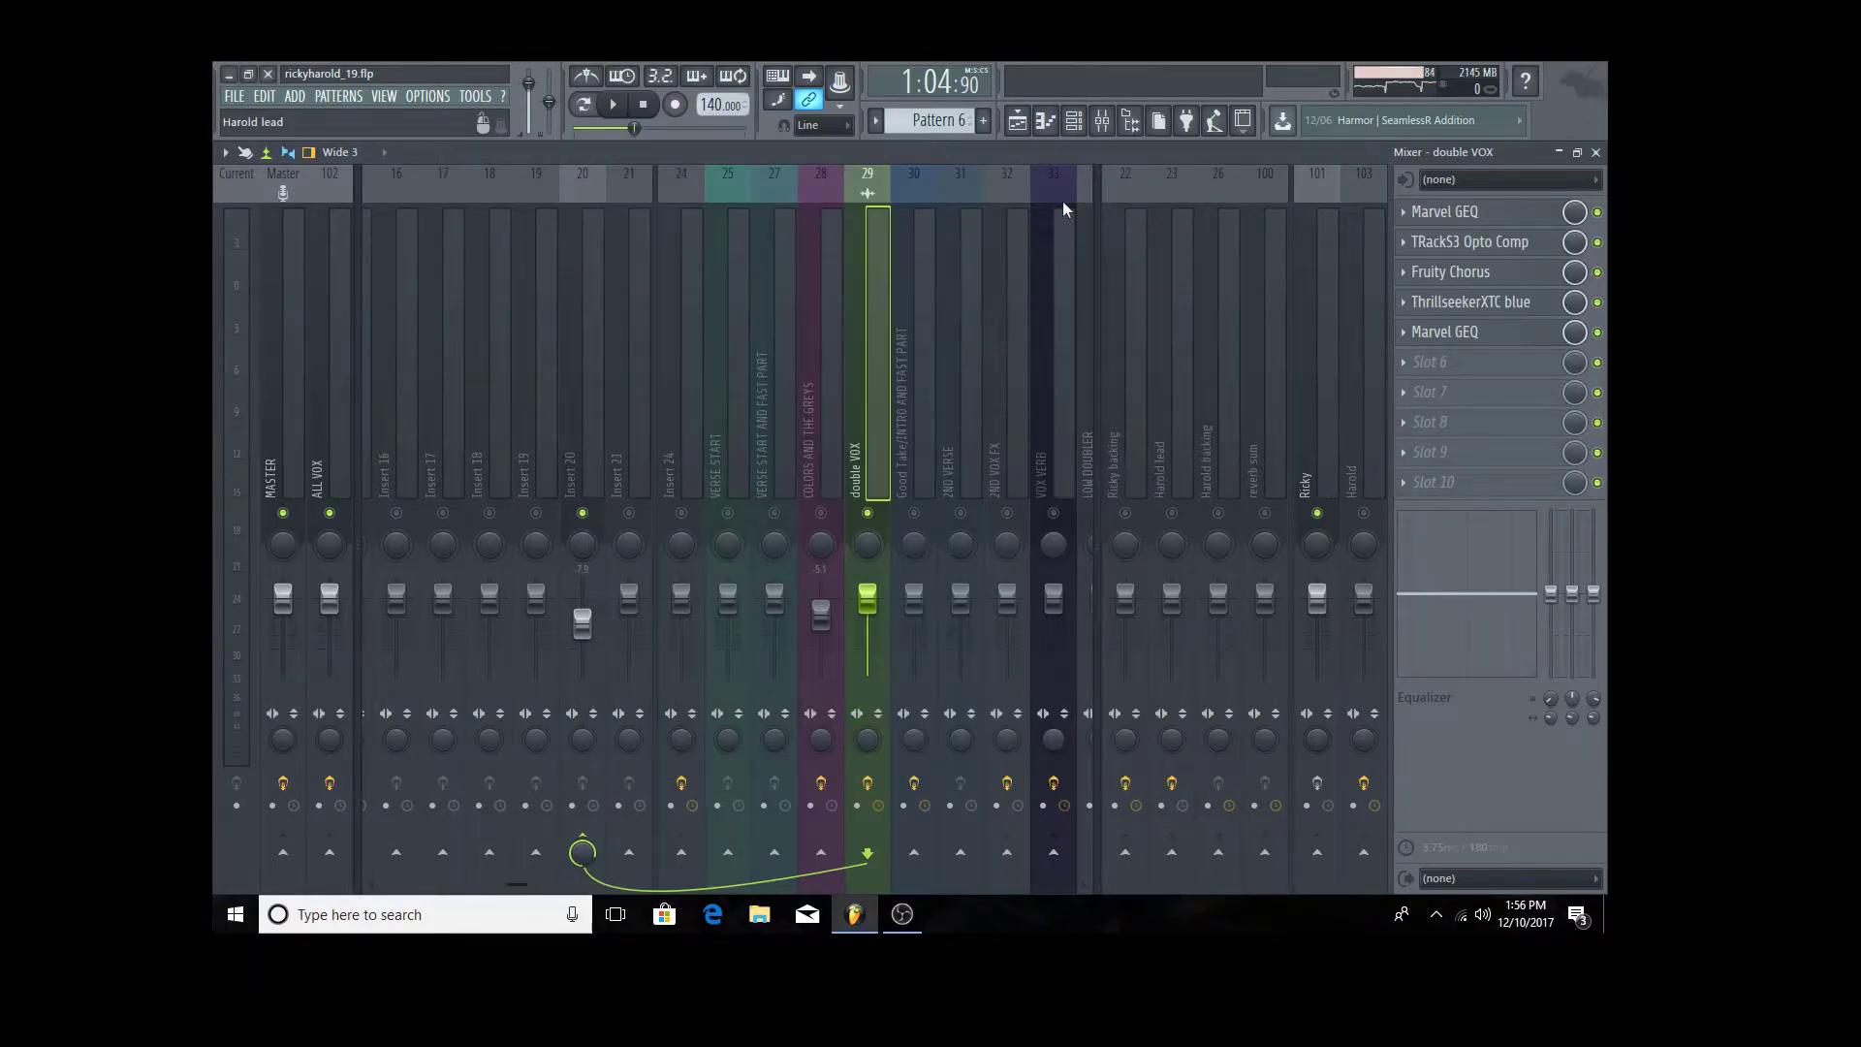
key("space")
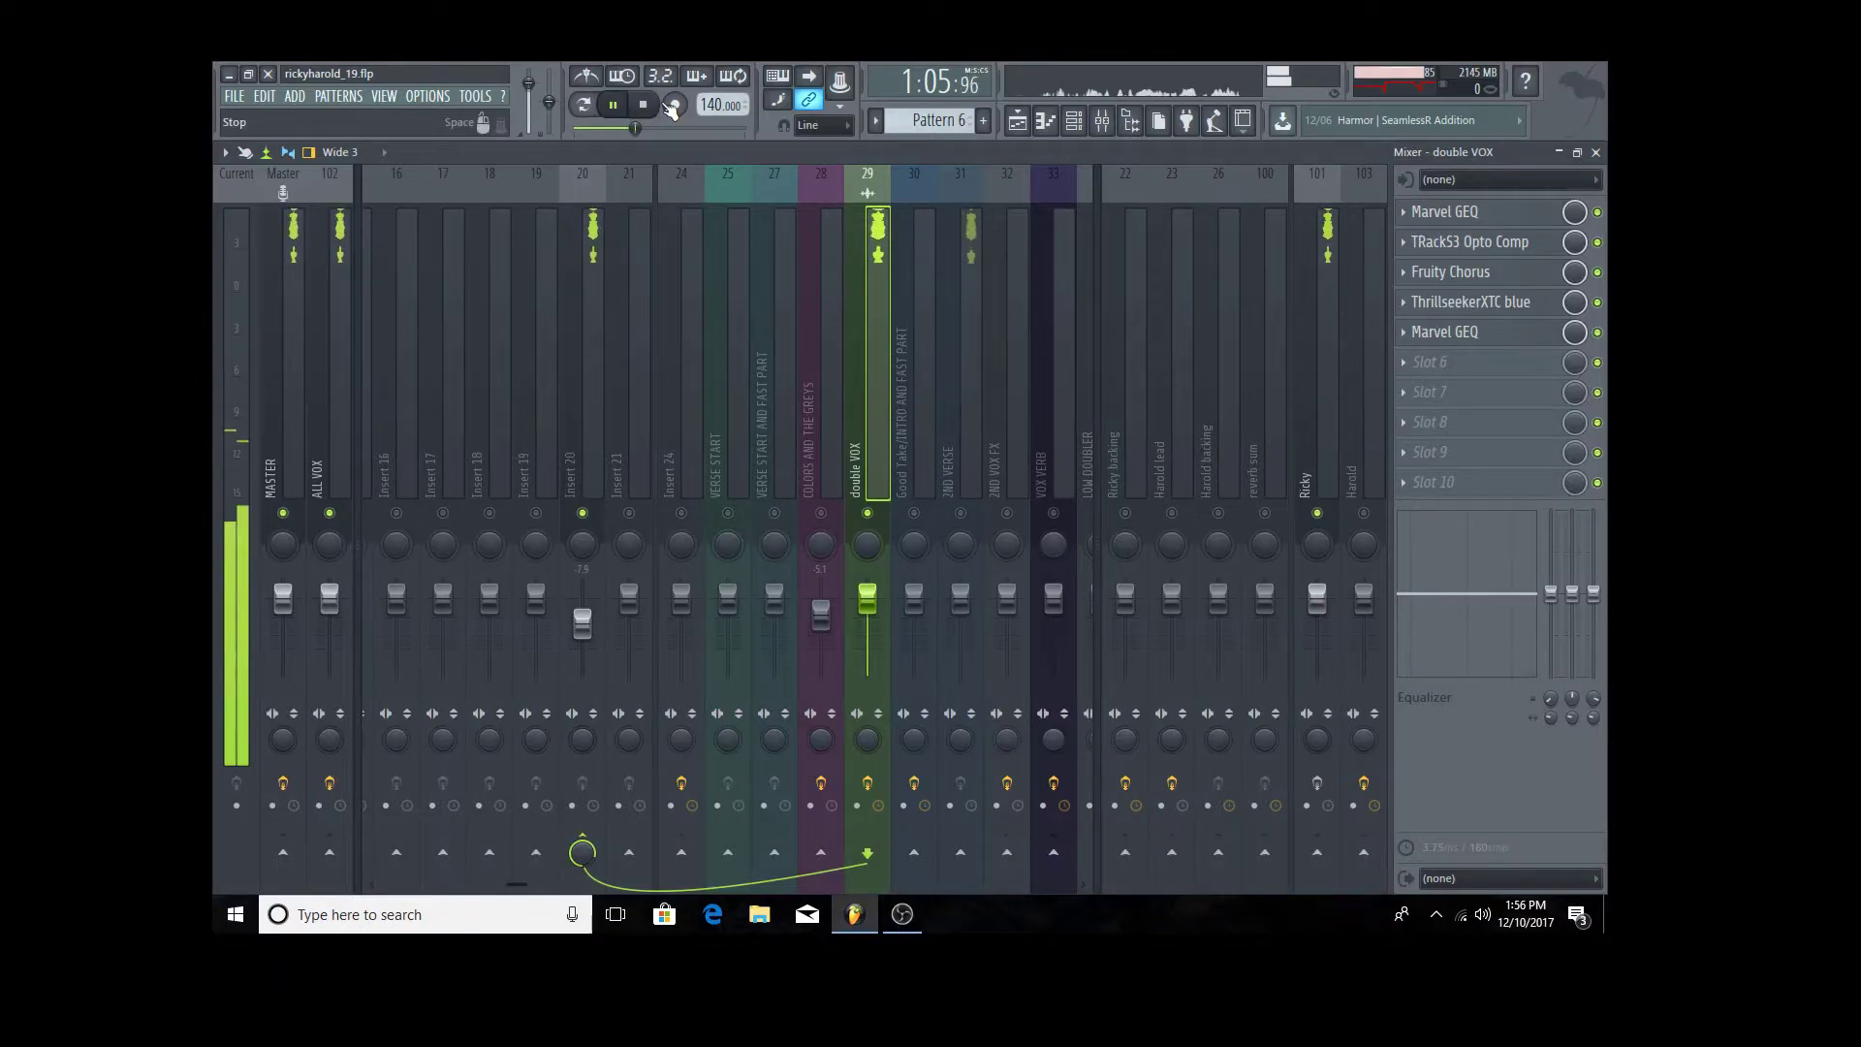
left_click(649, 106)
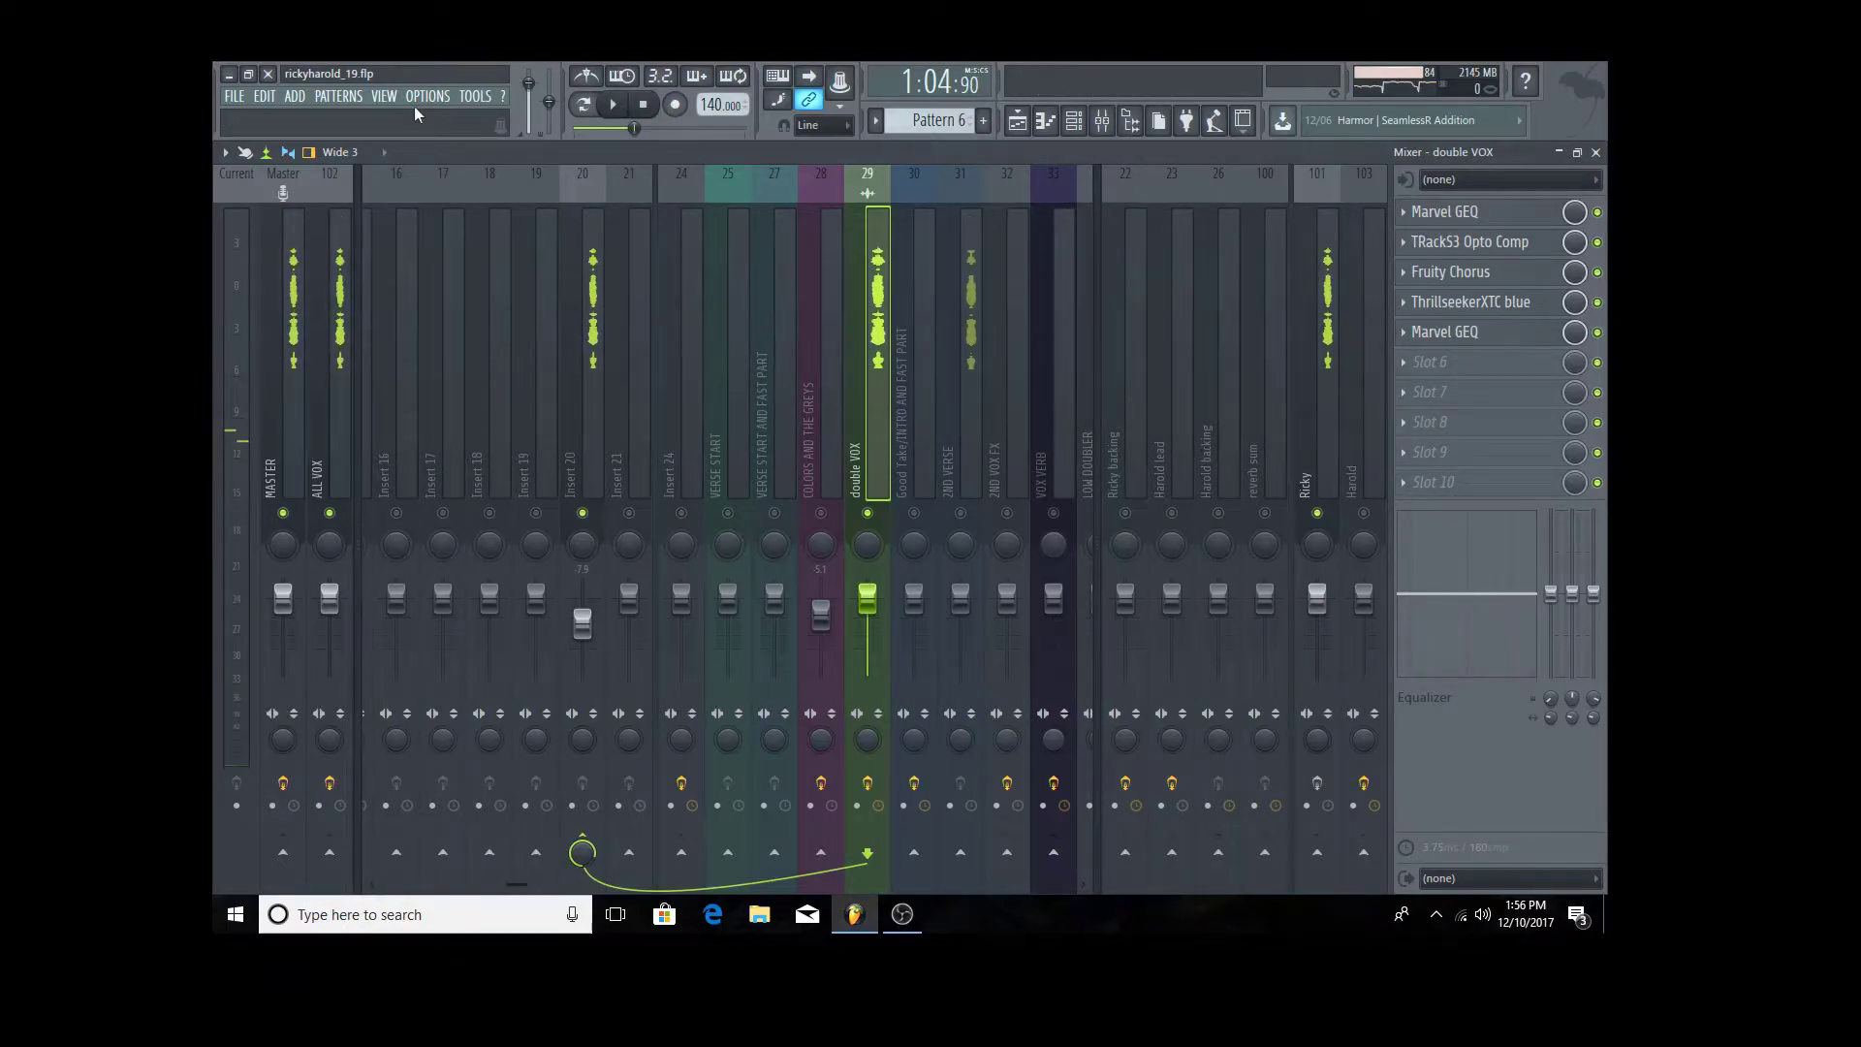
- Switch resampling quality to 2-point linear and audition the song again
left_click(414, 96)
left_click(437, 148)
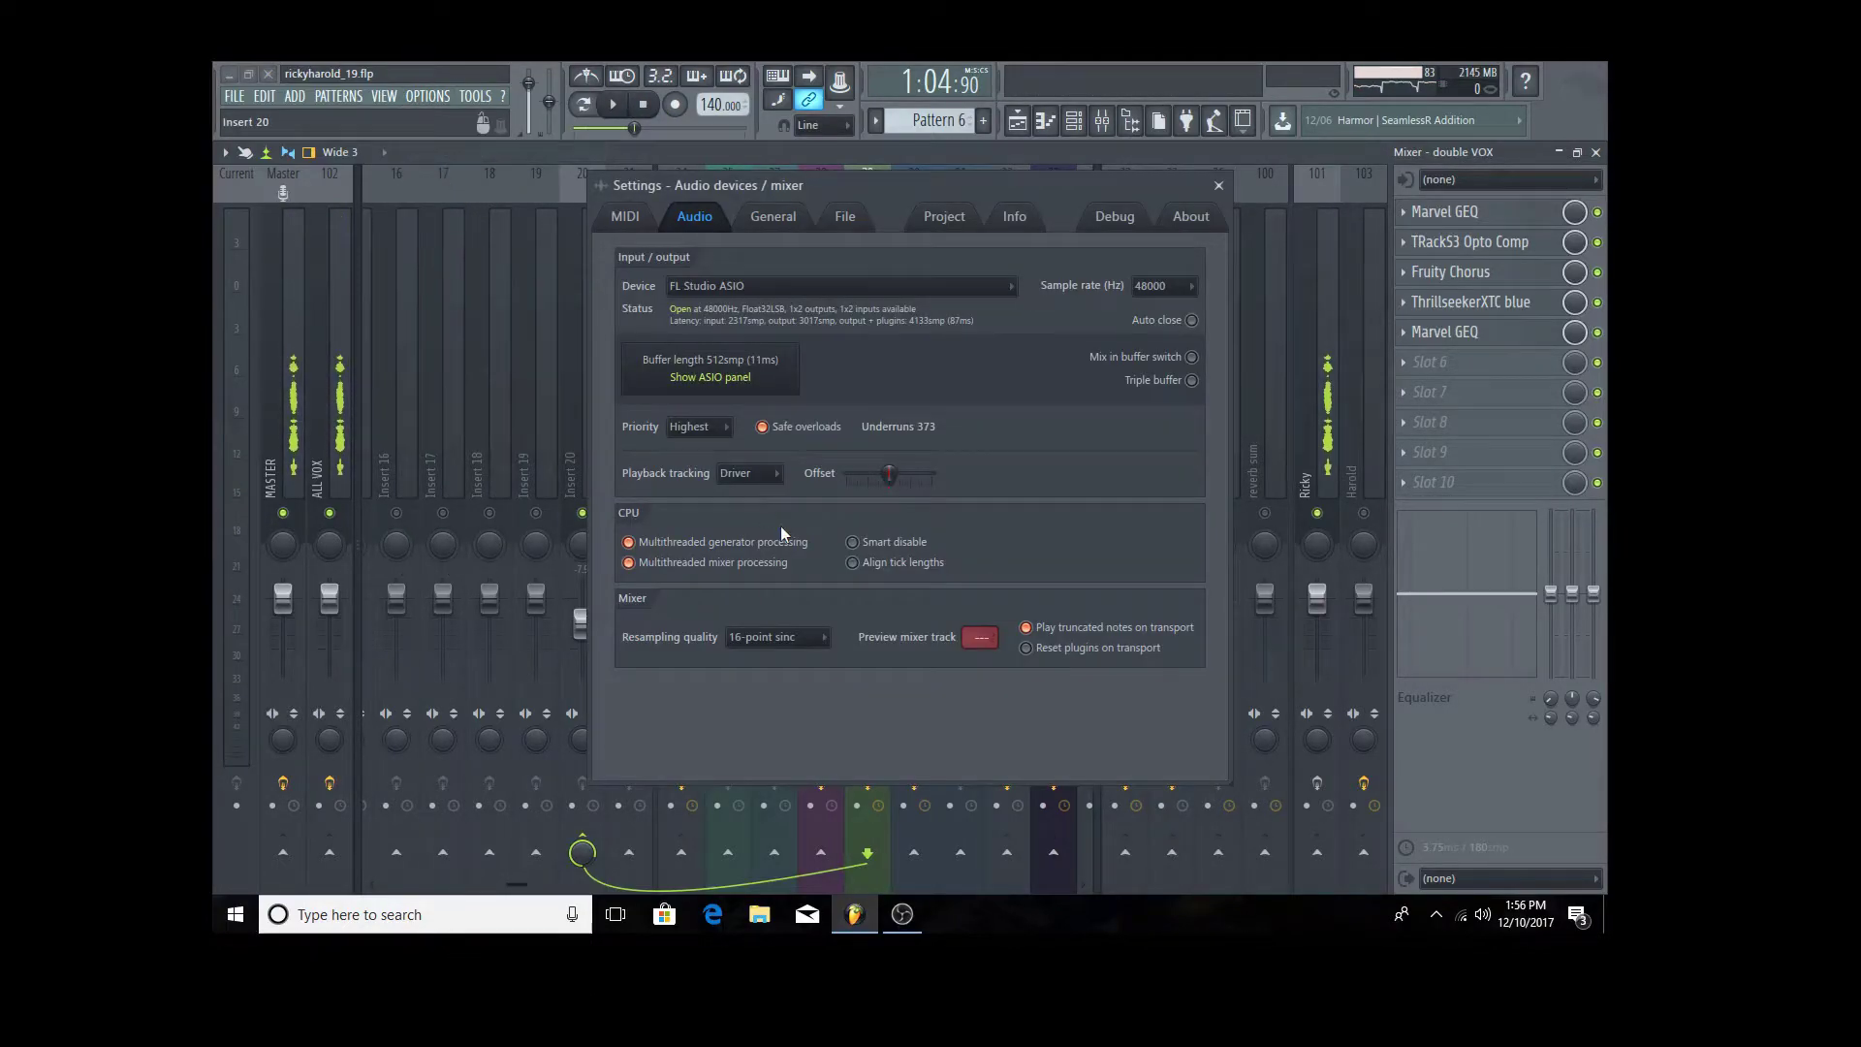
left_click(778, 637)
left_click(782, 677)
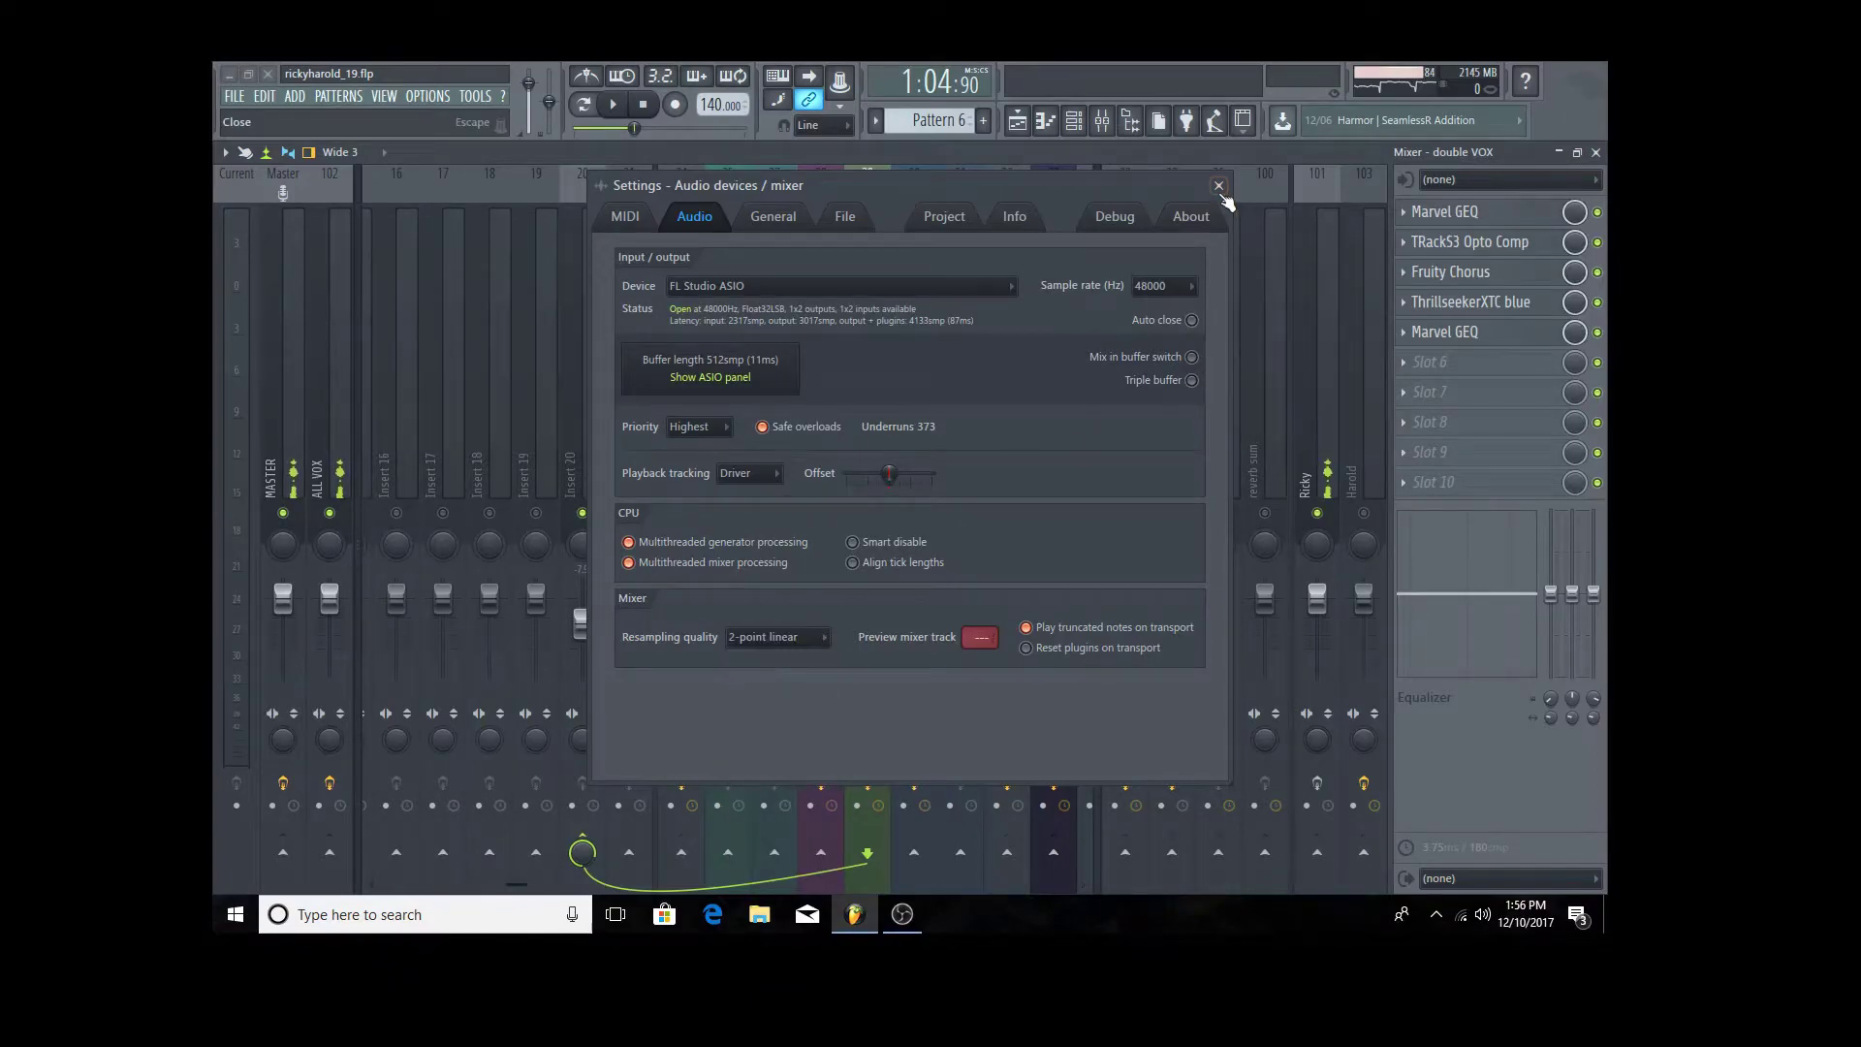
left_click(1220, 186)
left_click(612, 104)
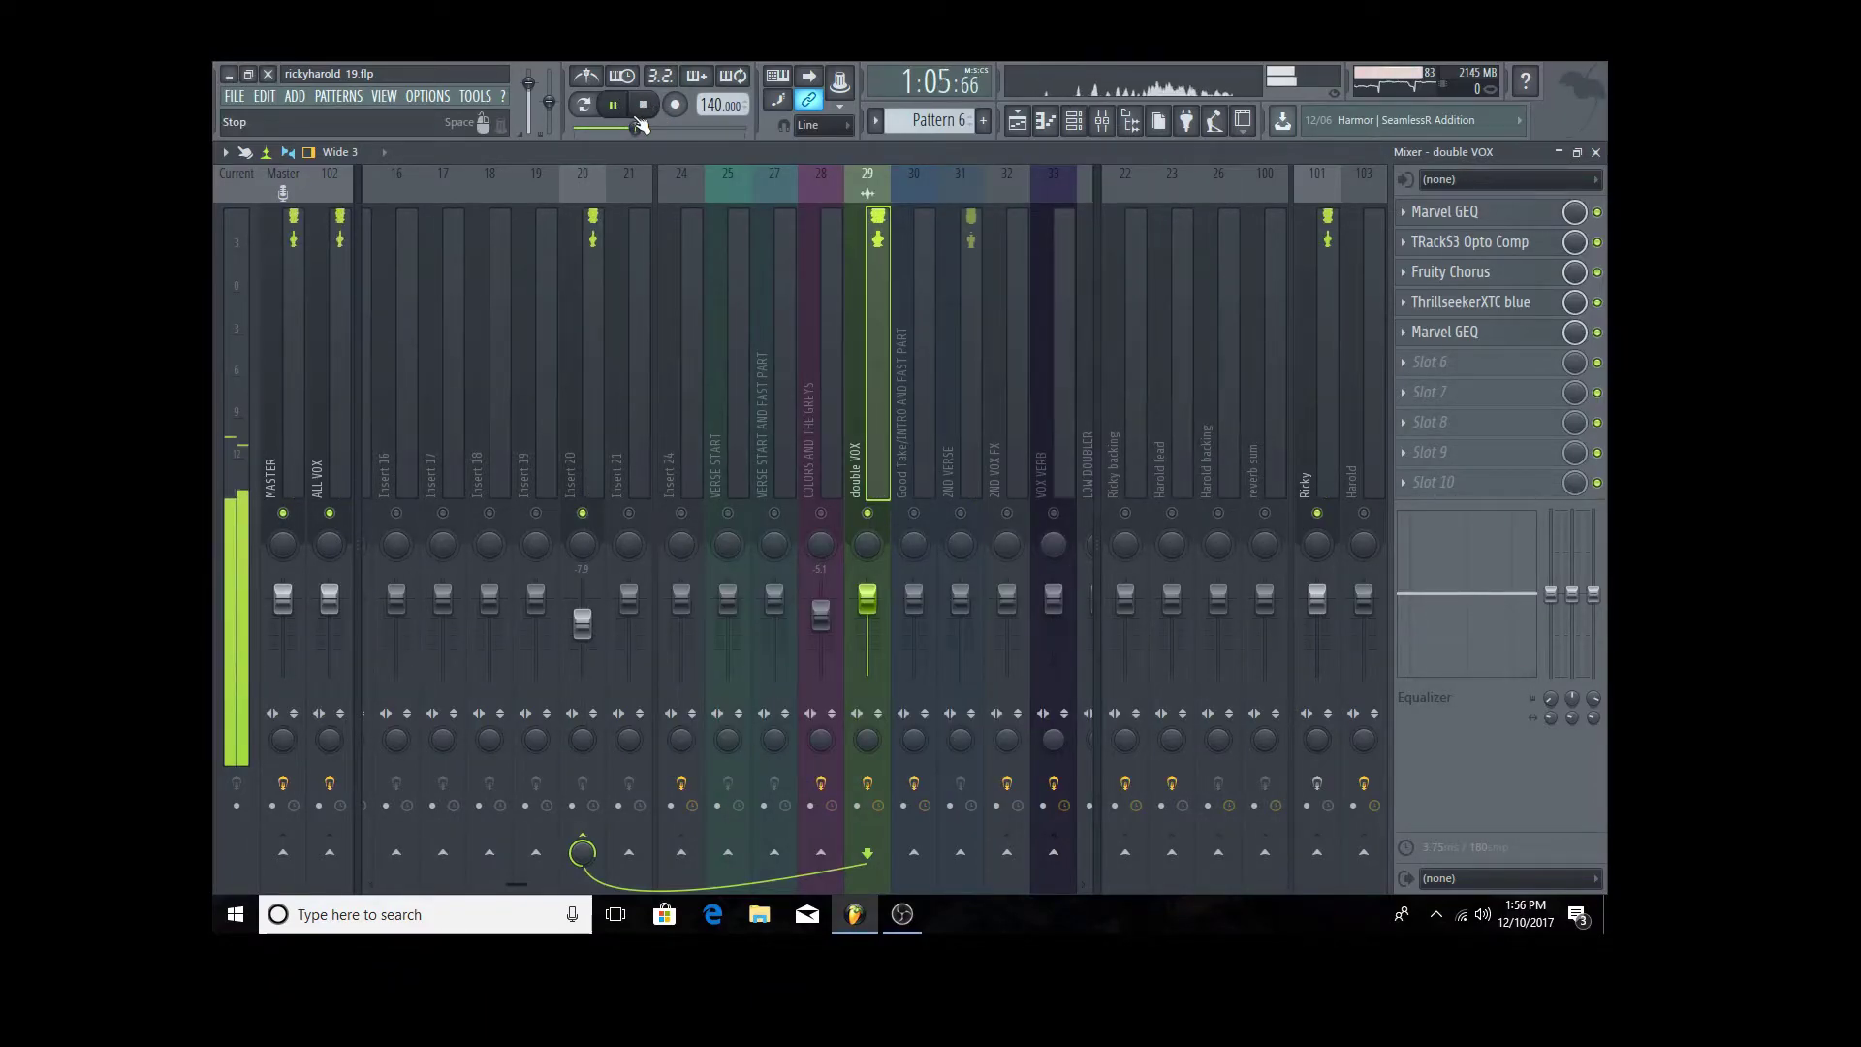
left_click(642, 114)
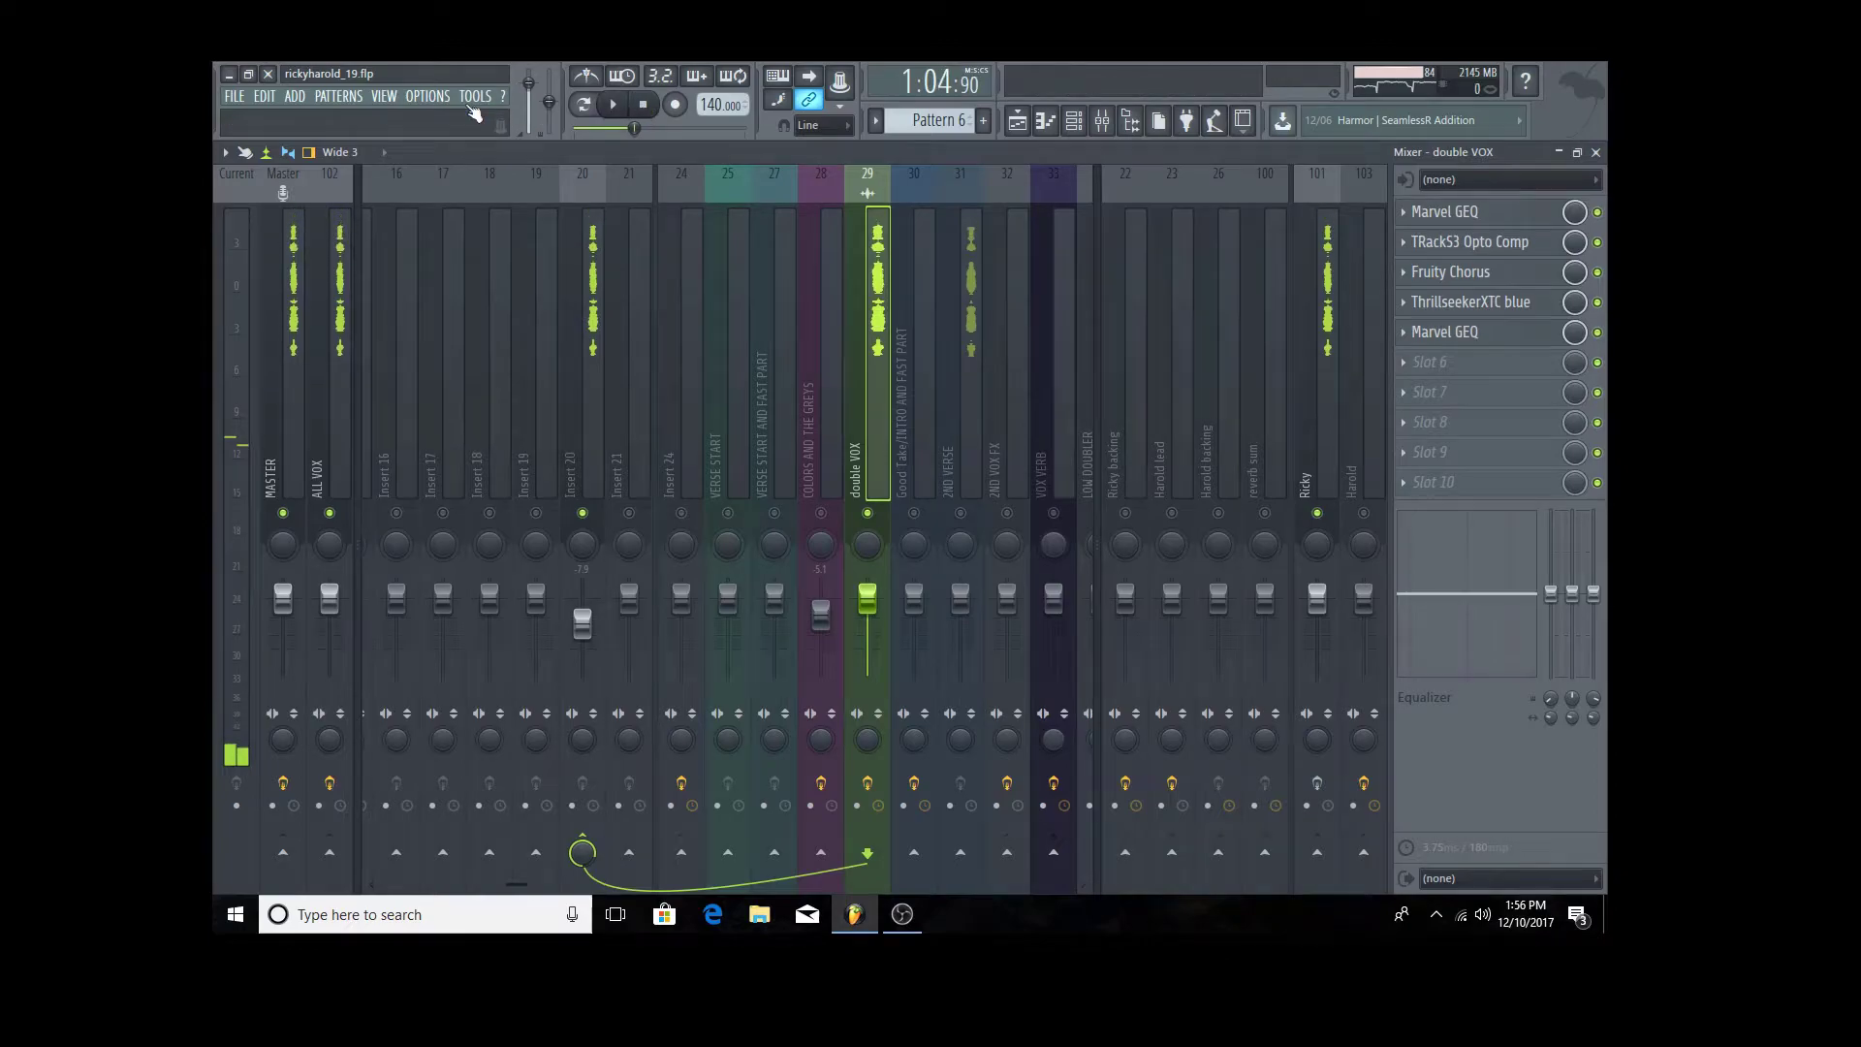
- Check the ASIO buffer size of 1024 samples, close the settings, and restart playback
left_click(428, 96)
left_click(452, 131)
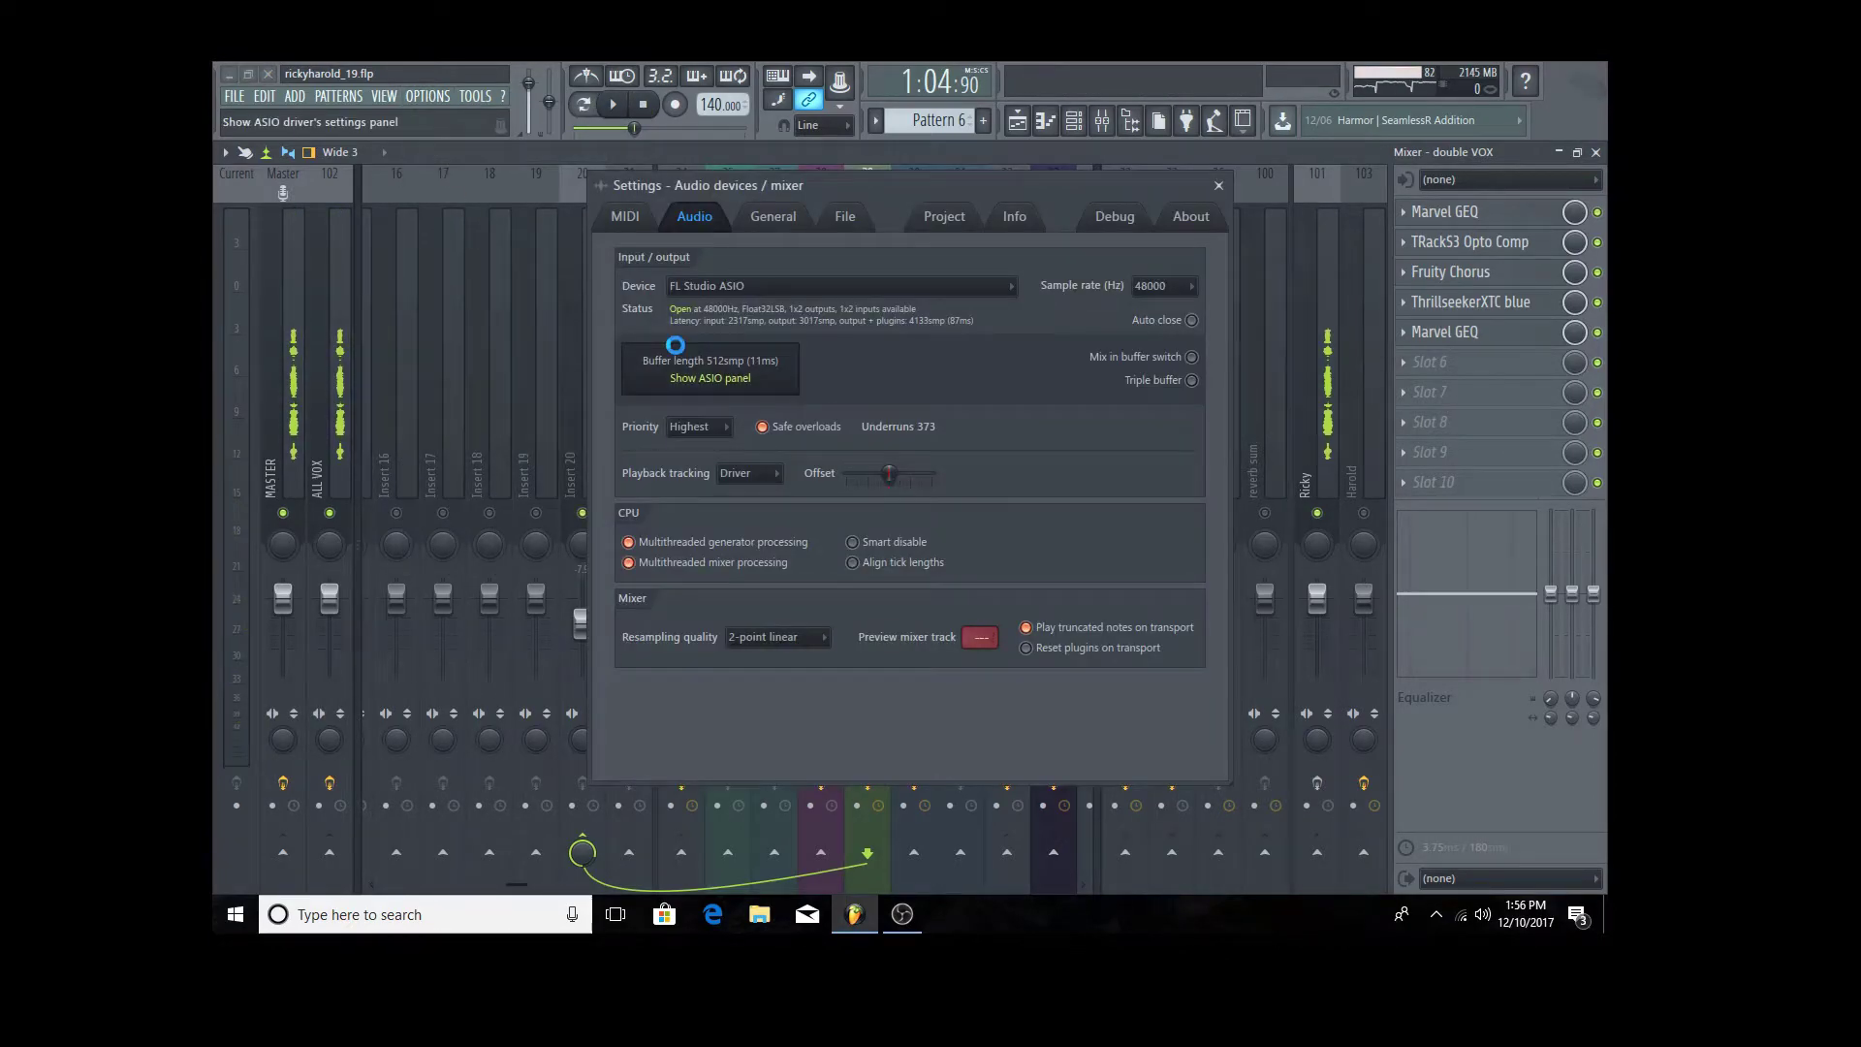
left_click(675, 345)
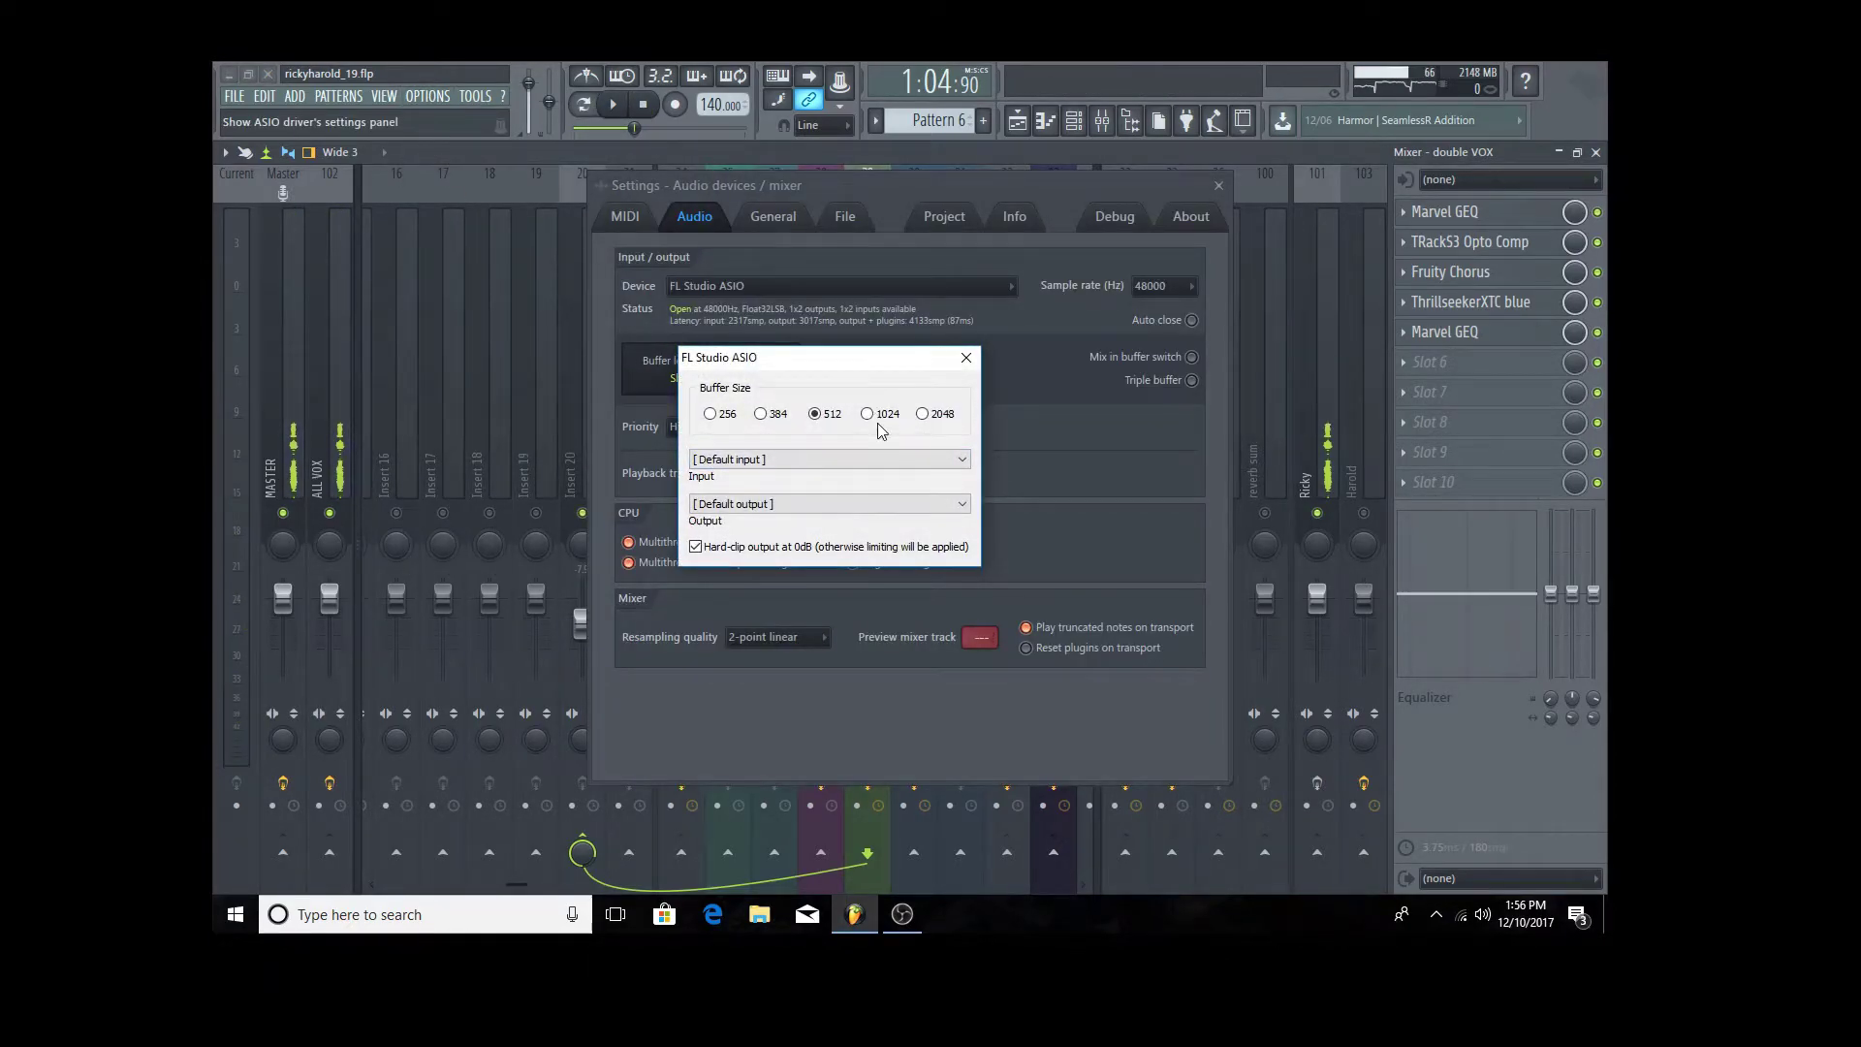
left_click(967, 356)
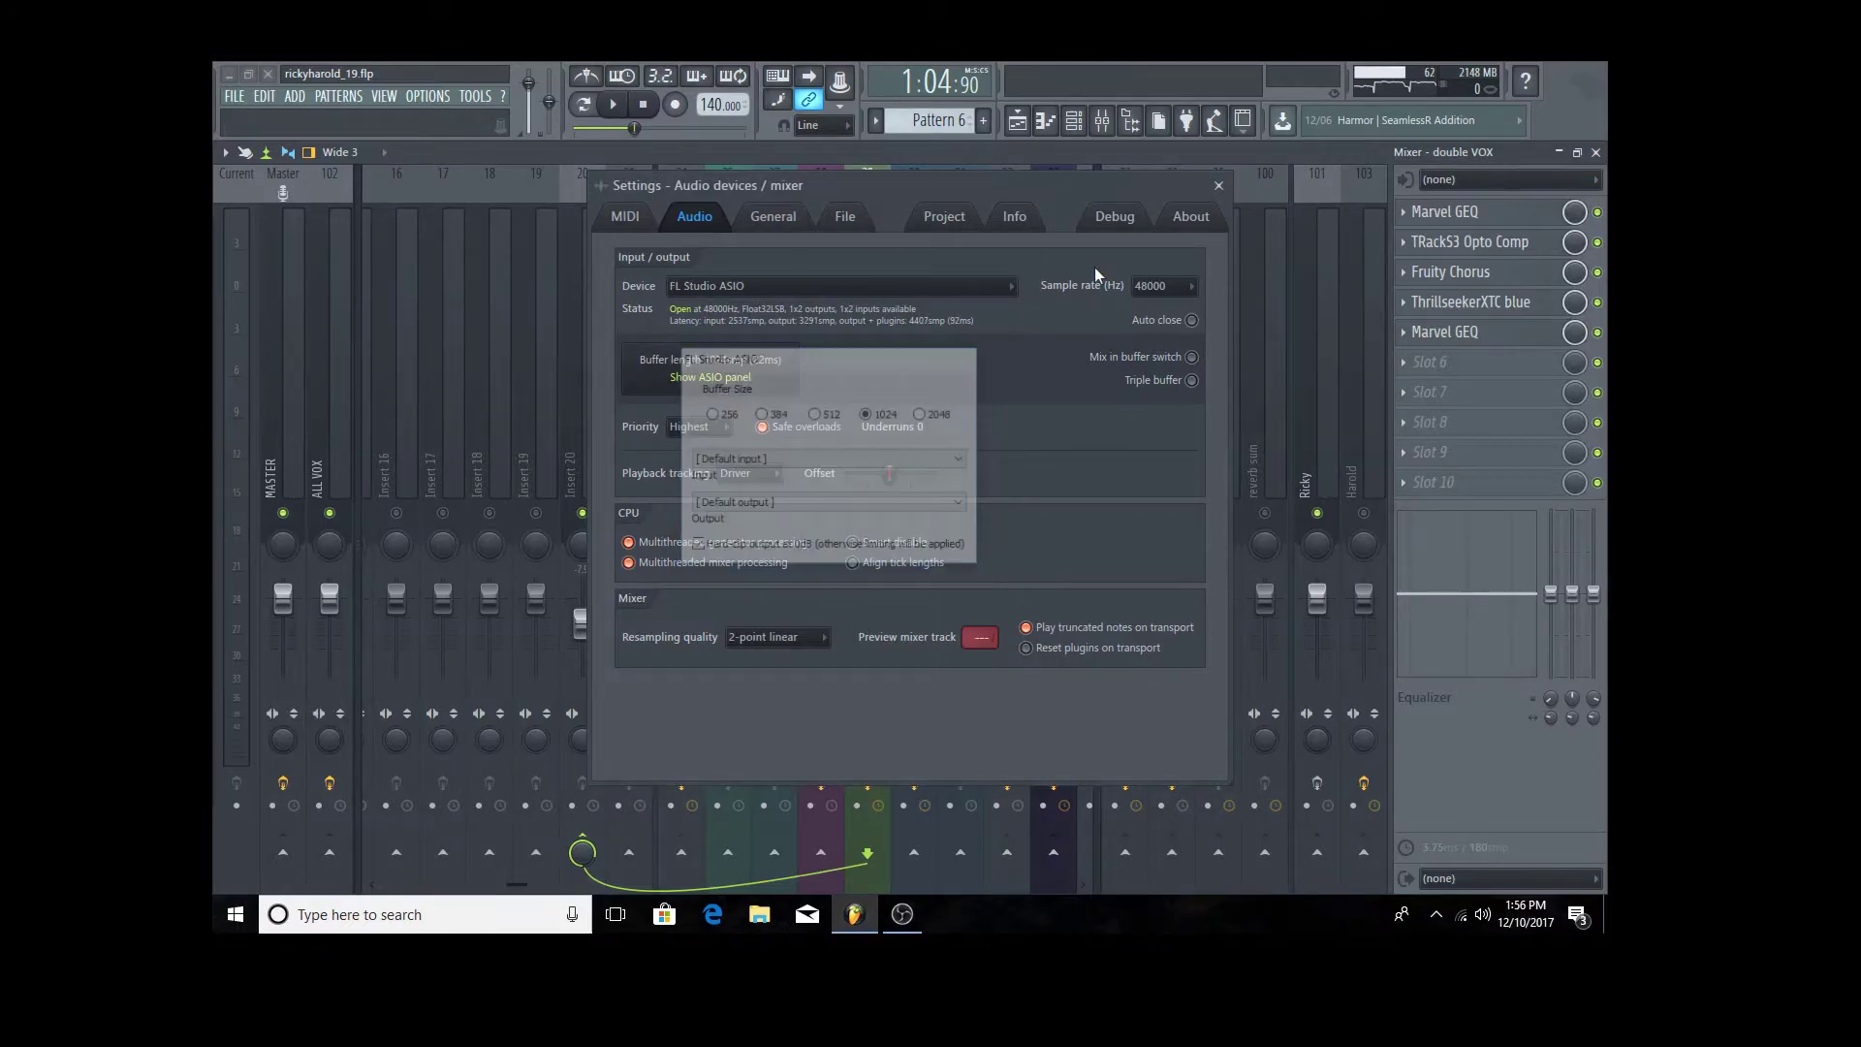
left_click(1220, 186)
left_click(614, 107)
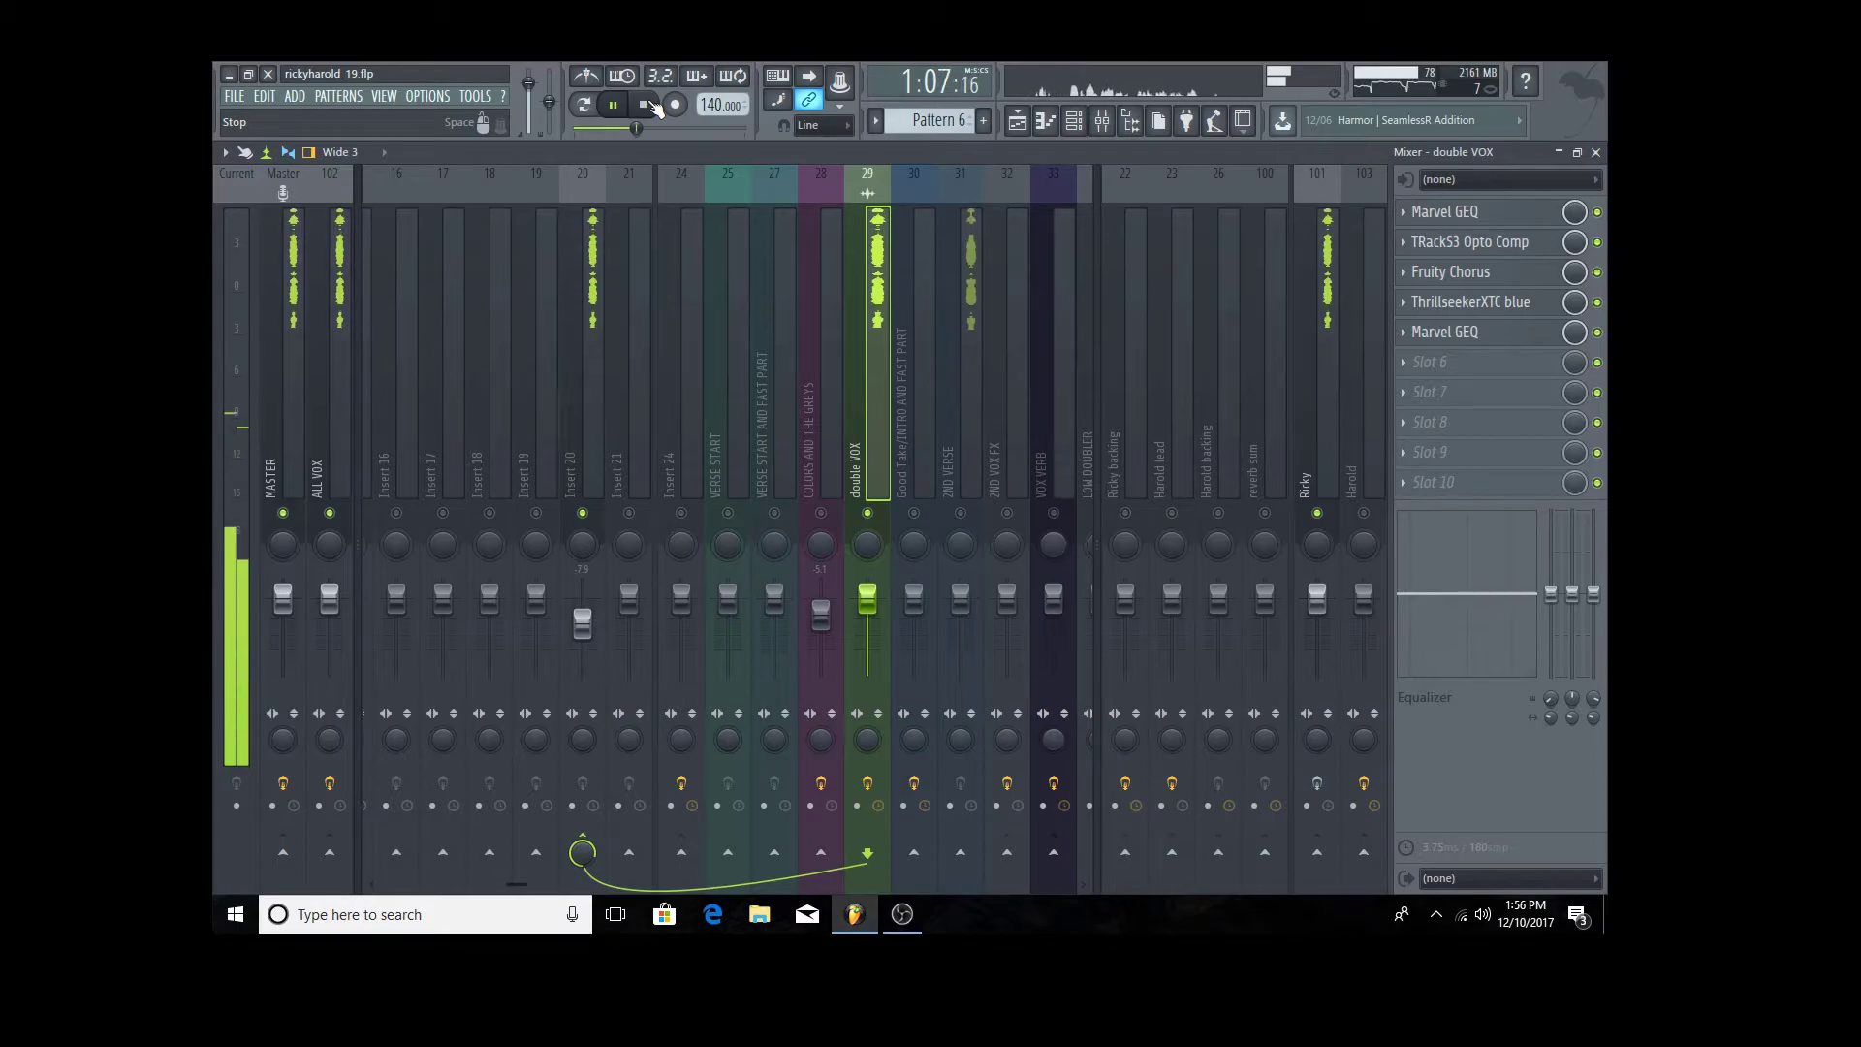
- Stop playback and browse saved mixer track presets from the double VOX track
left_click(646, 105)
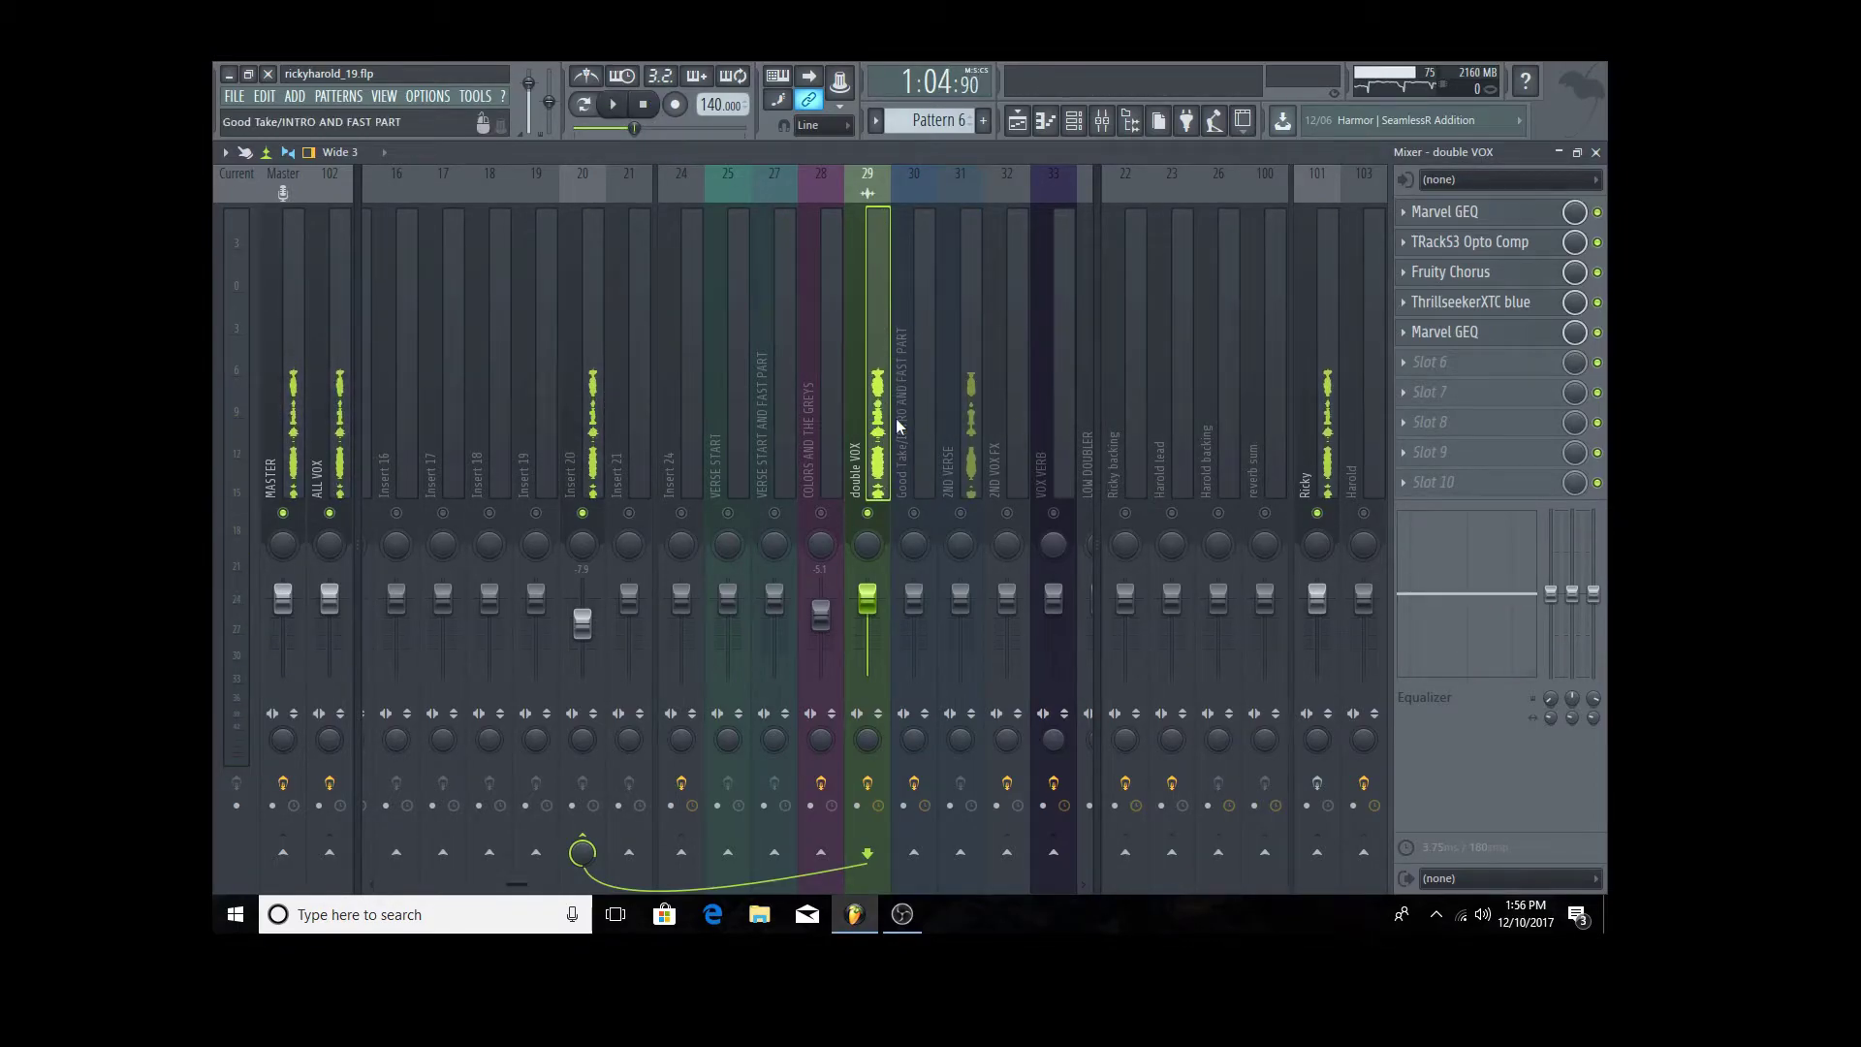
right_click(888, 169)
mouse_move(989, 253)
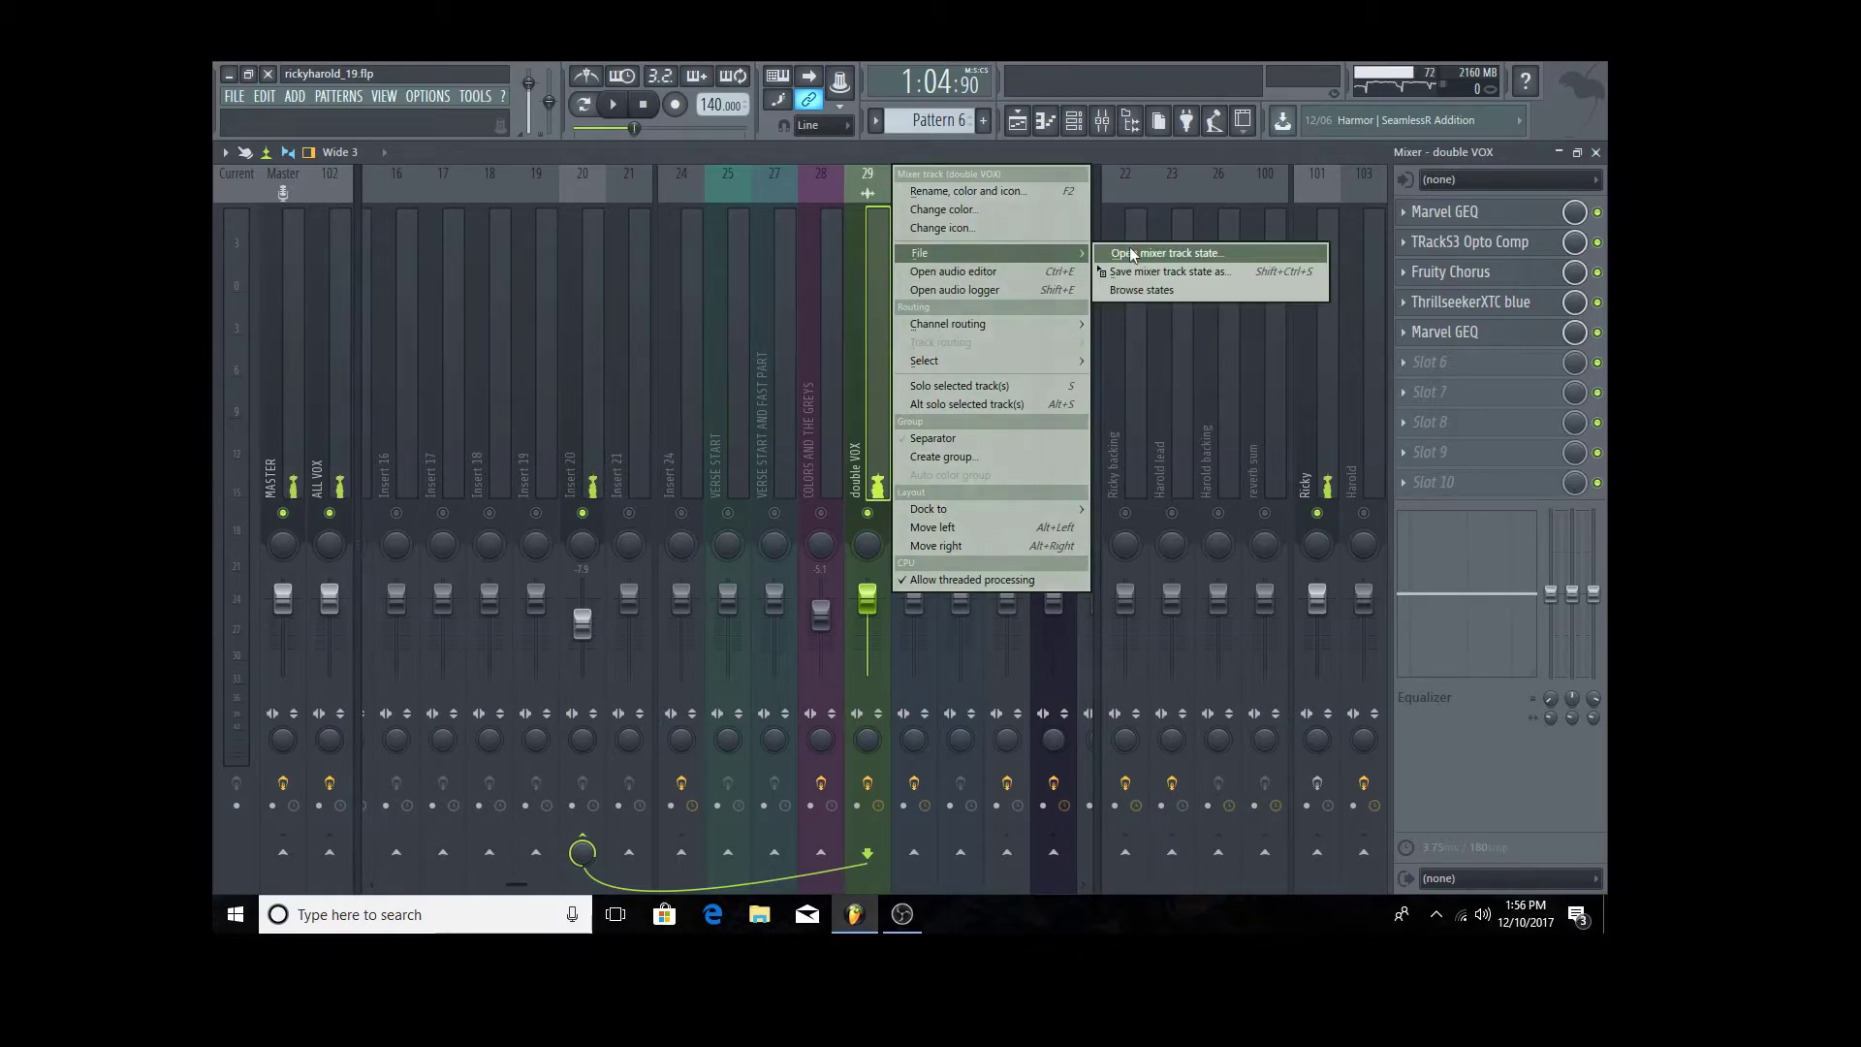
left_click(1131, 253)
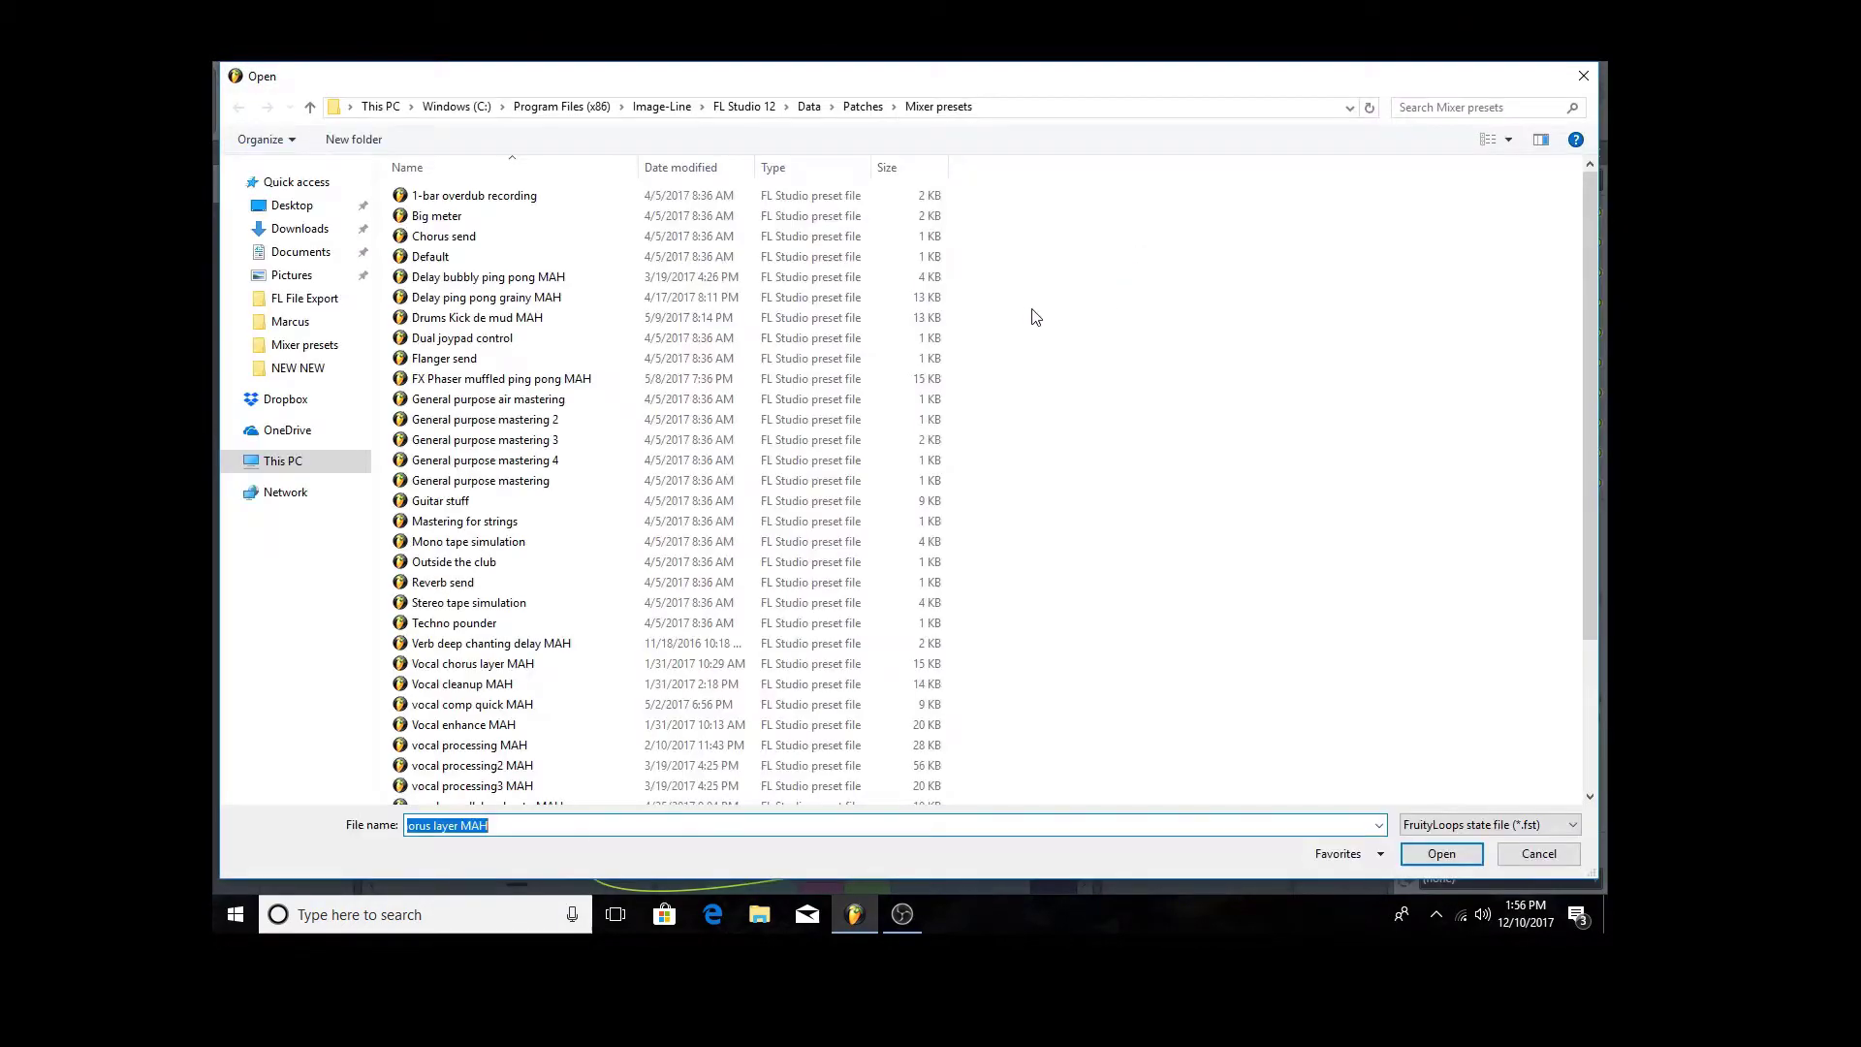
- Rename Vocal chorus layer MAH to Vocal phasey chorus layer MAH, then load Vocal cleanup MAH
left_click(505, 663)
right_click(503, 664)
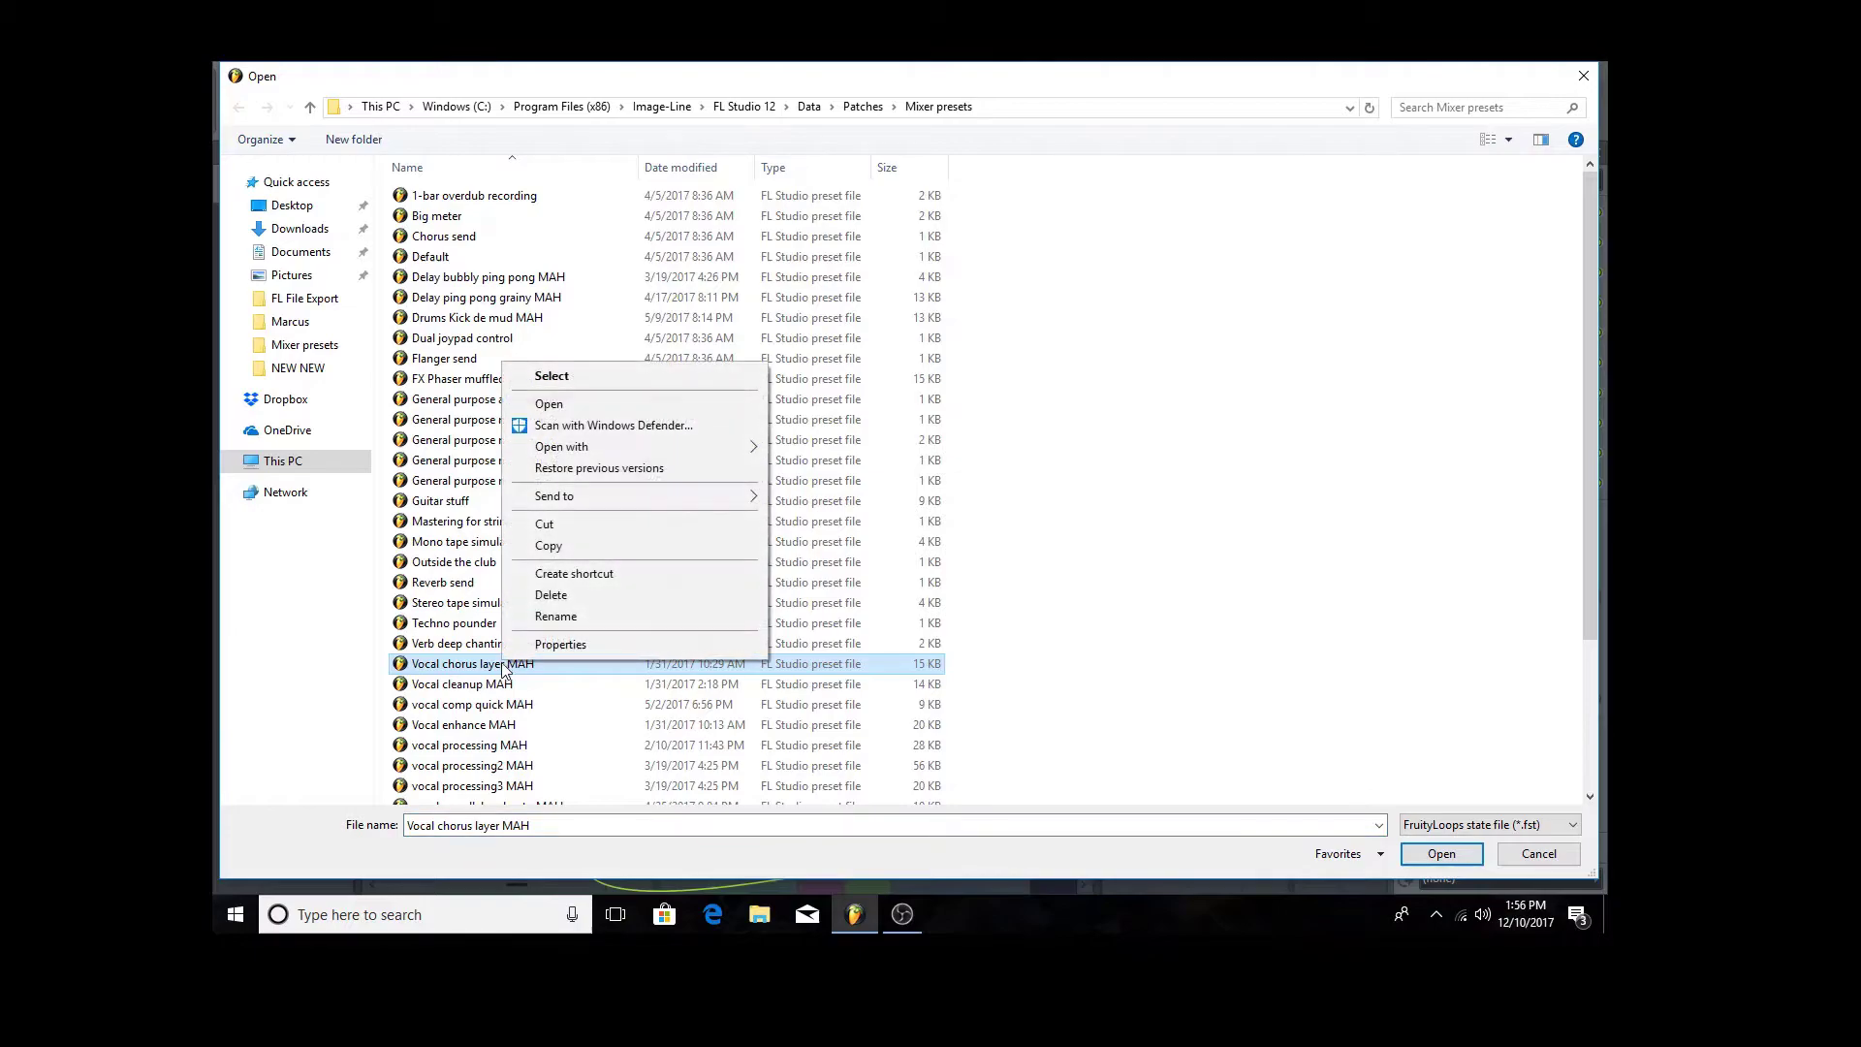
left_click(574, 618)
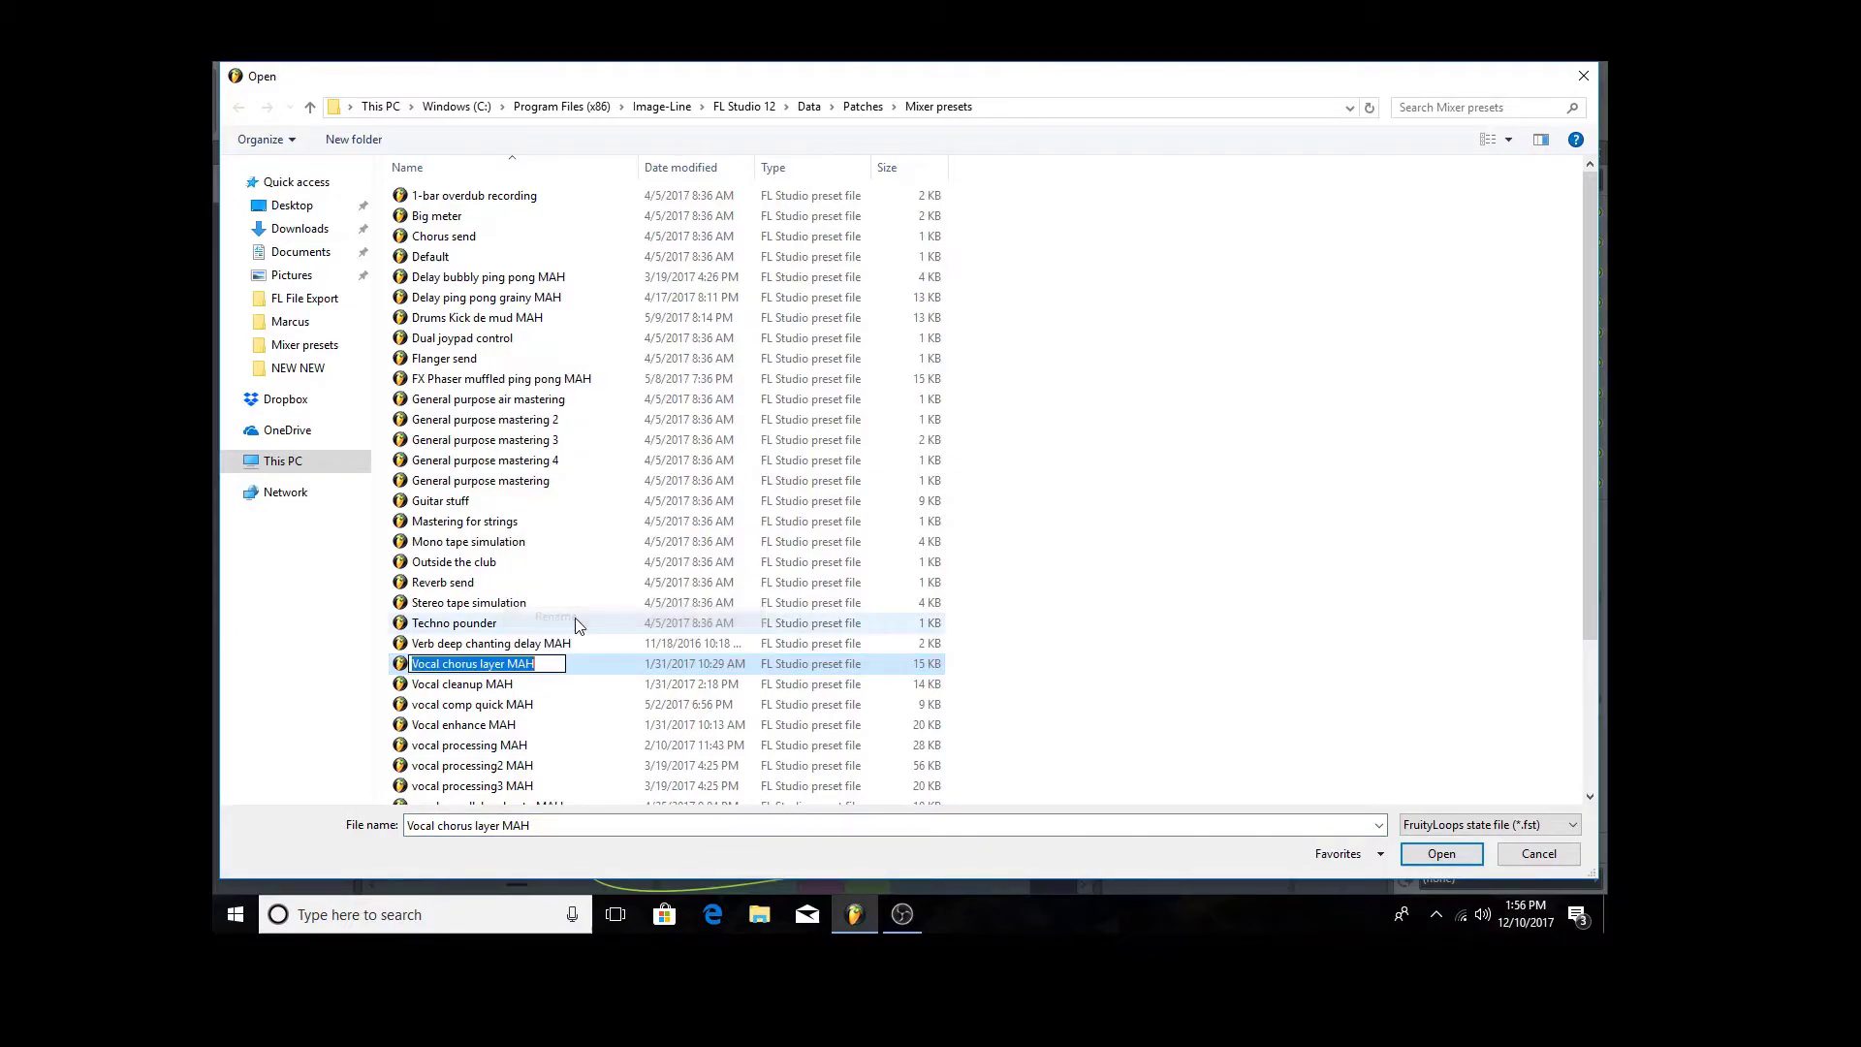
left_click(485, 665)
type("phasey")
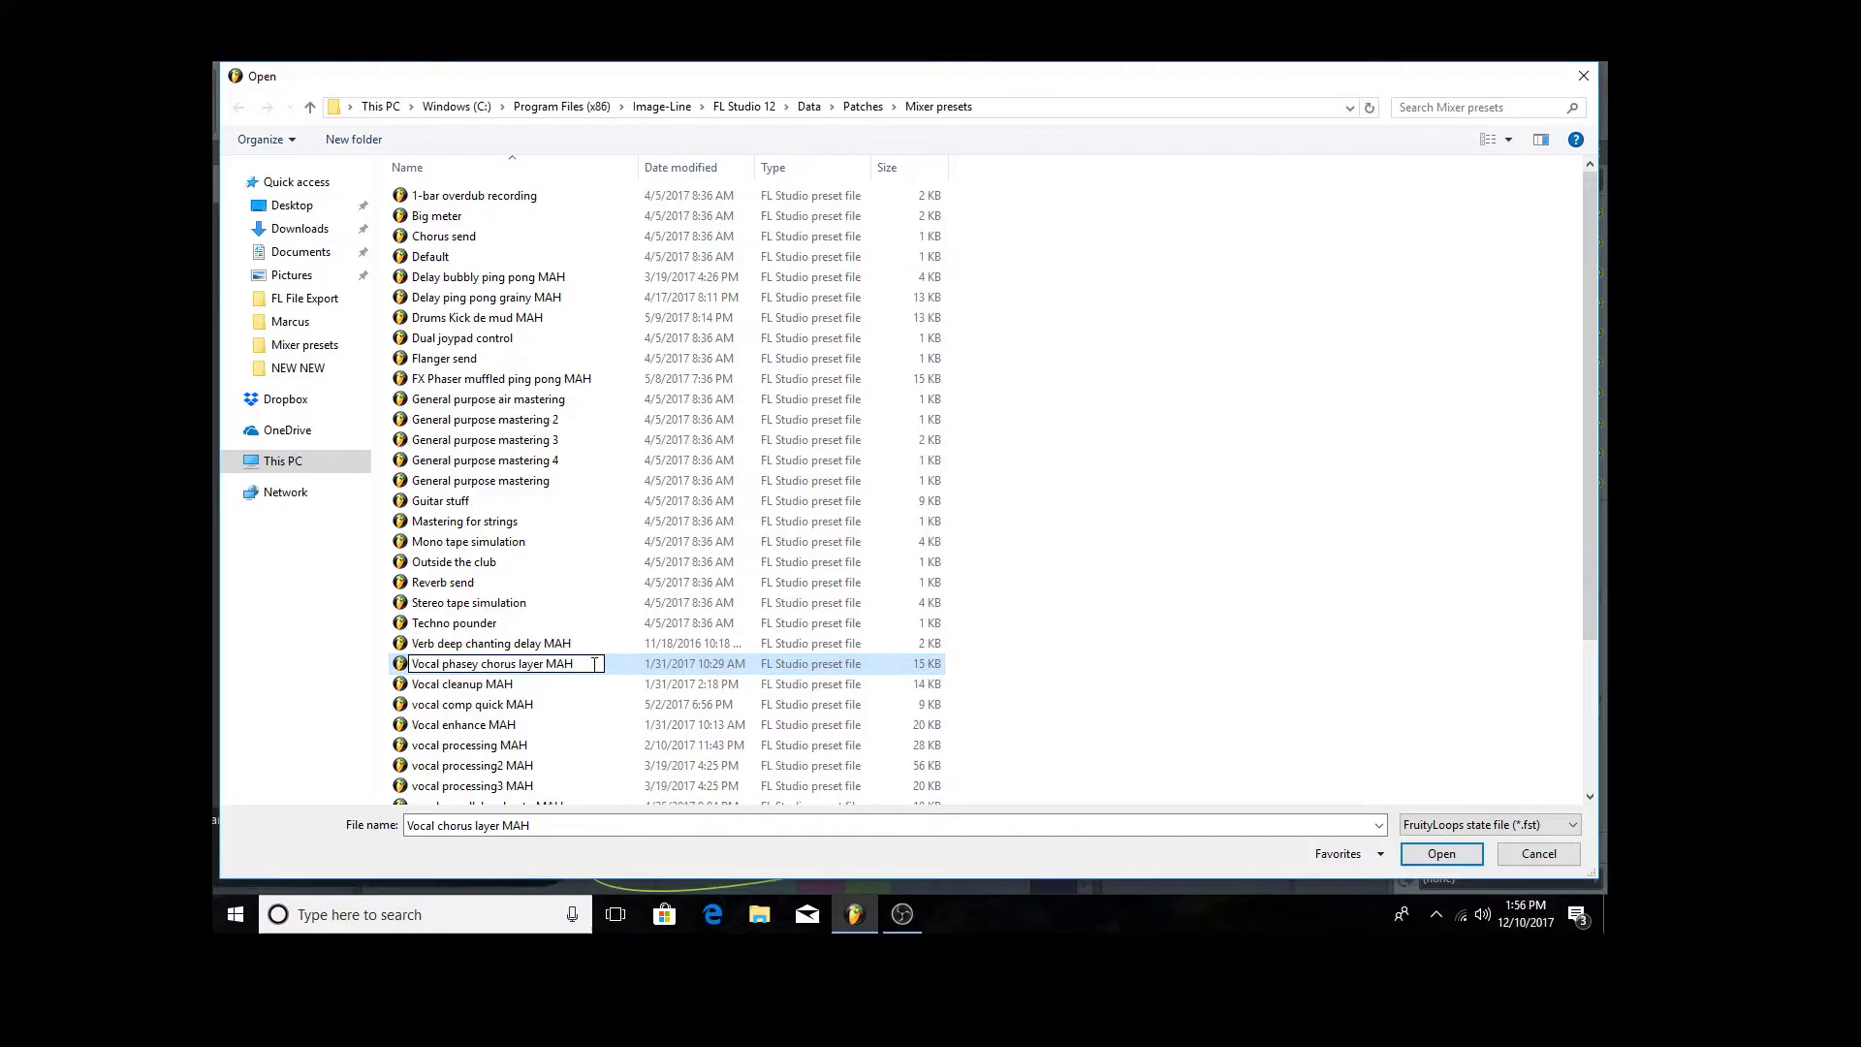
key("Return")
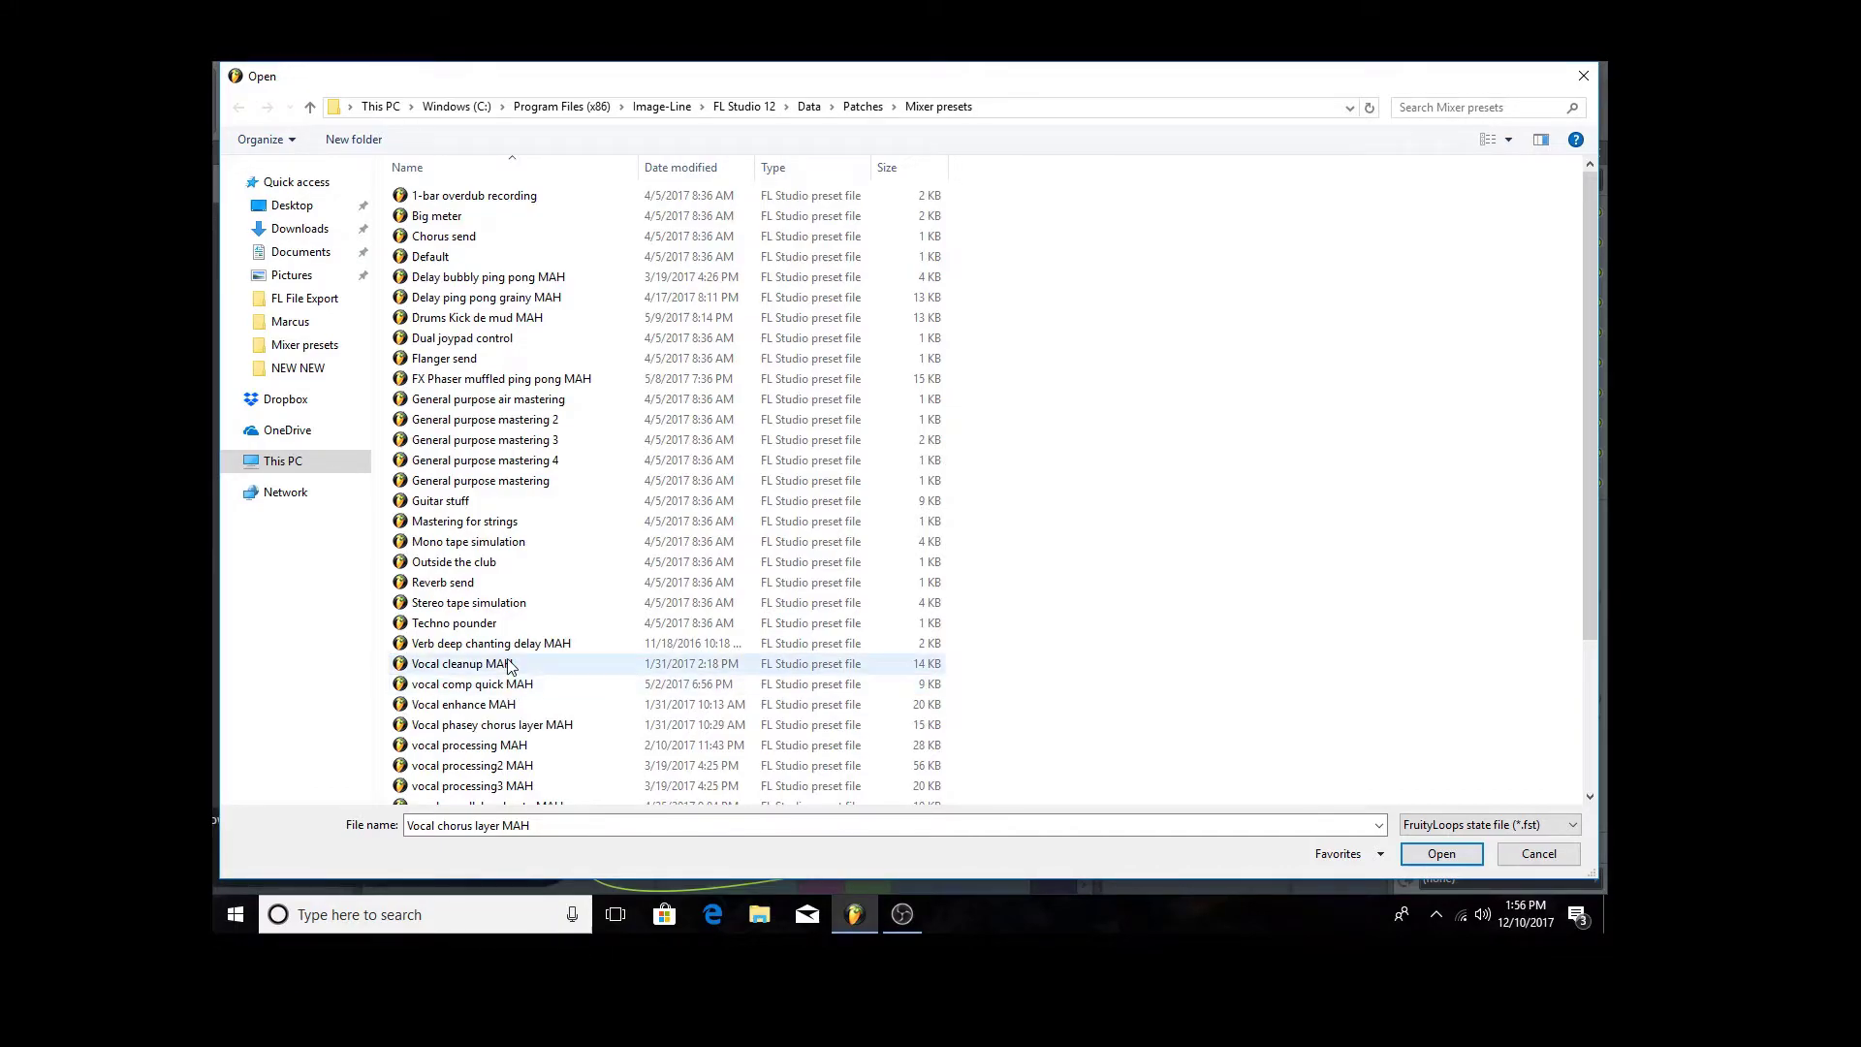
double_click(510, 666)
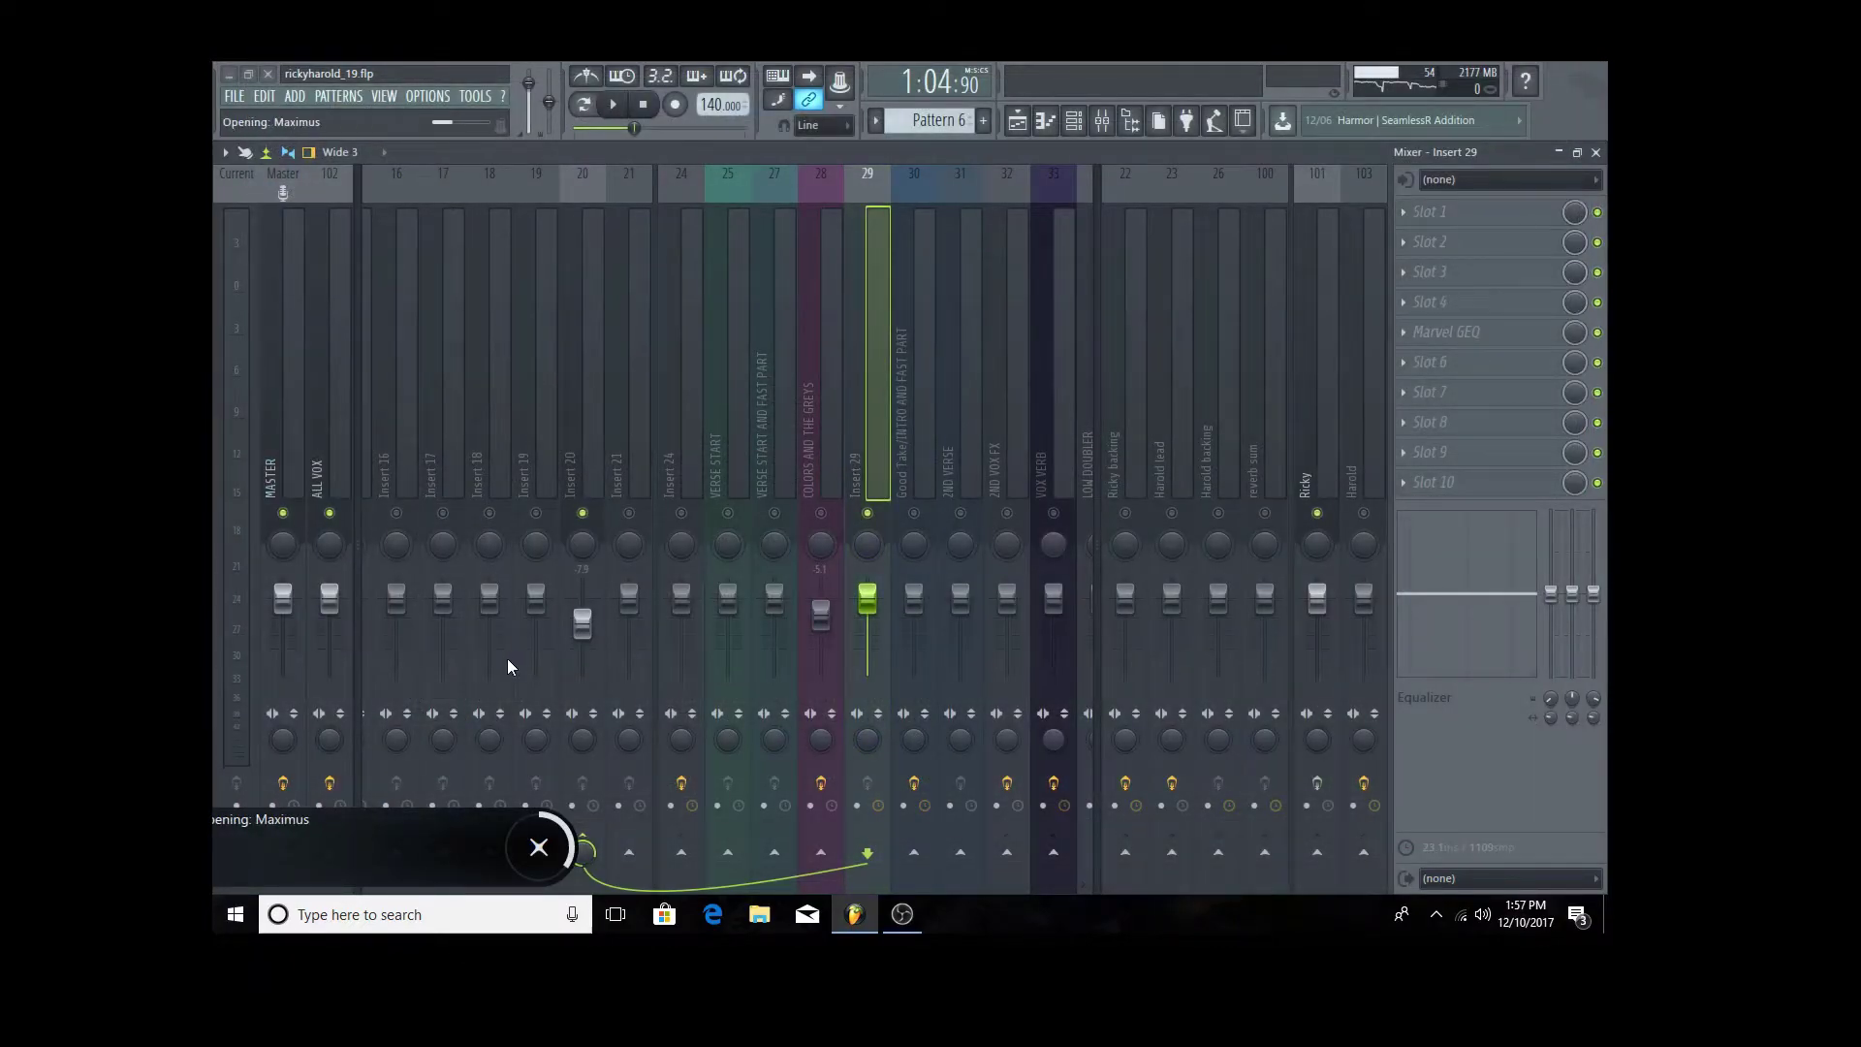
- Open and close the Fruity Limiter, SPL De-Verb and both Maximus windows on all MAIN VOX
left_click(1436, 214)
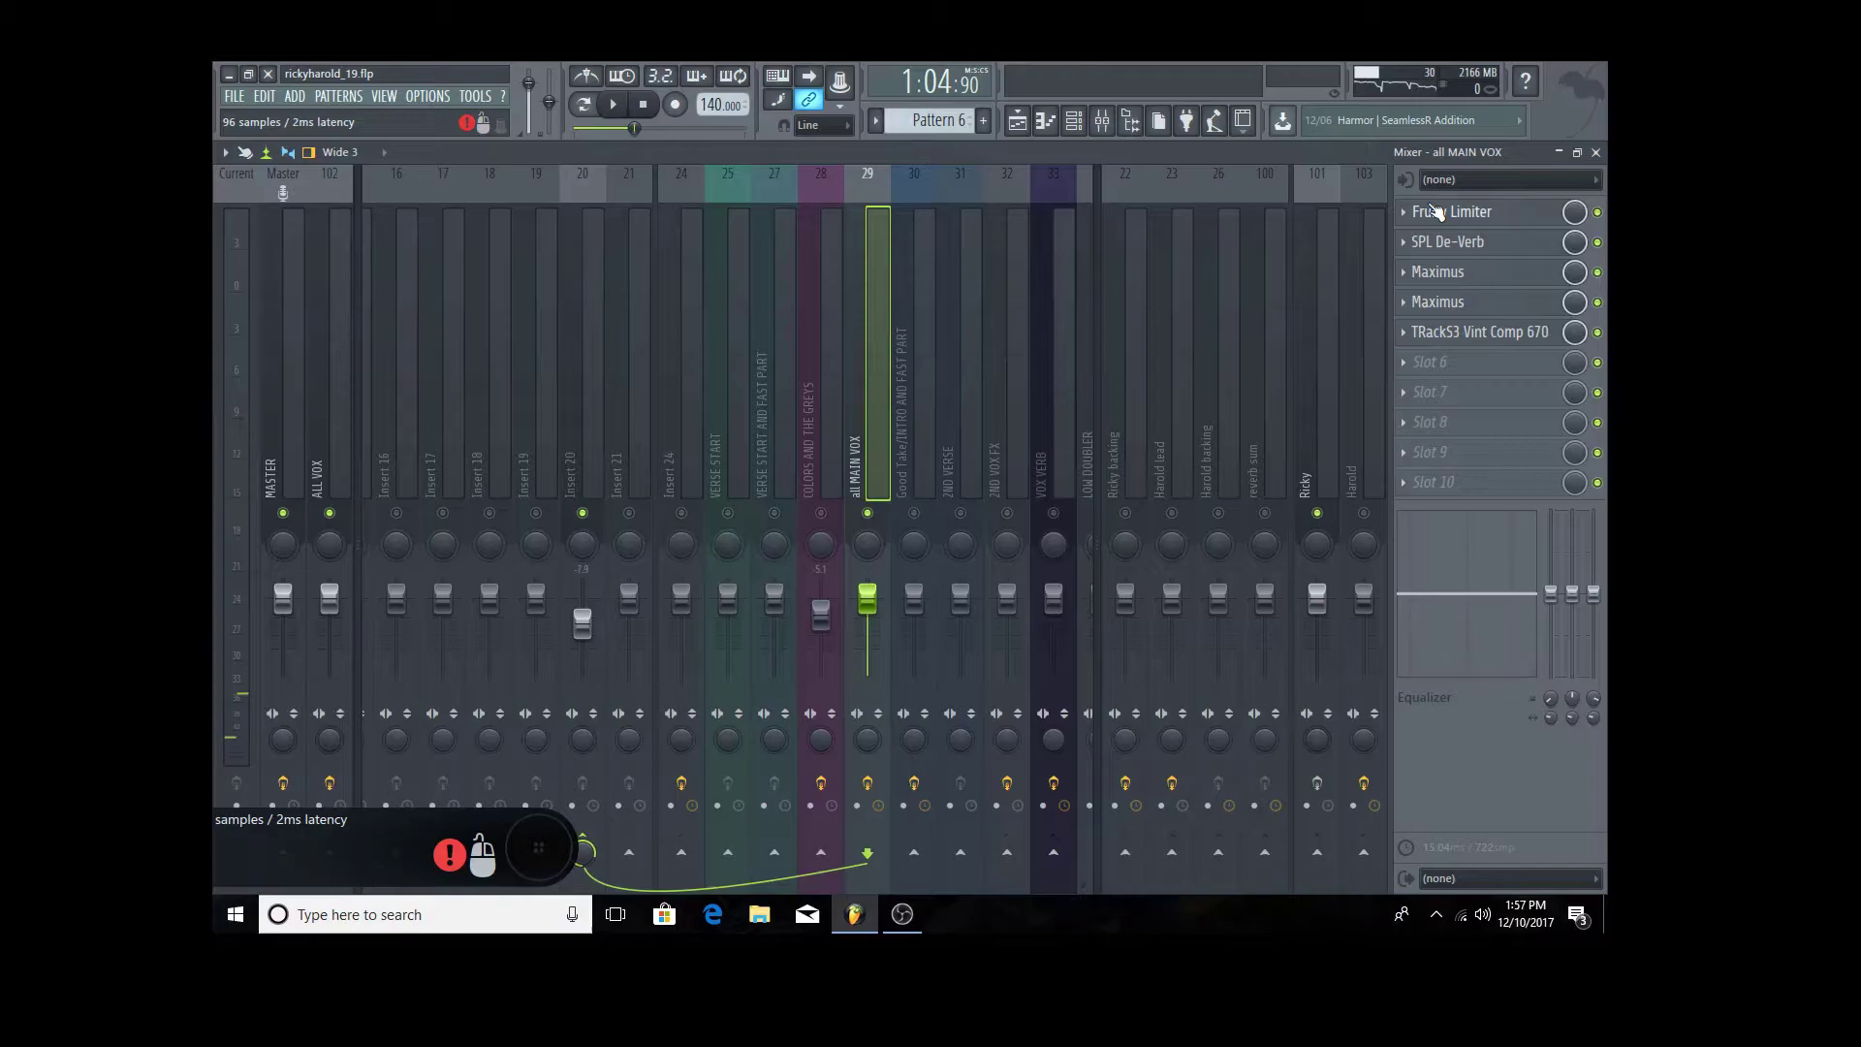
left_click(1434, 214)
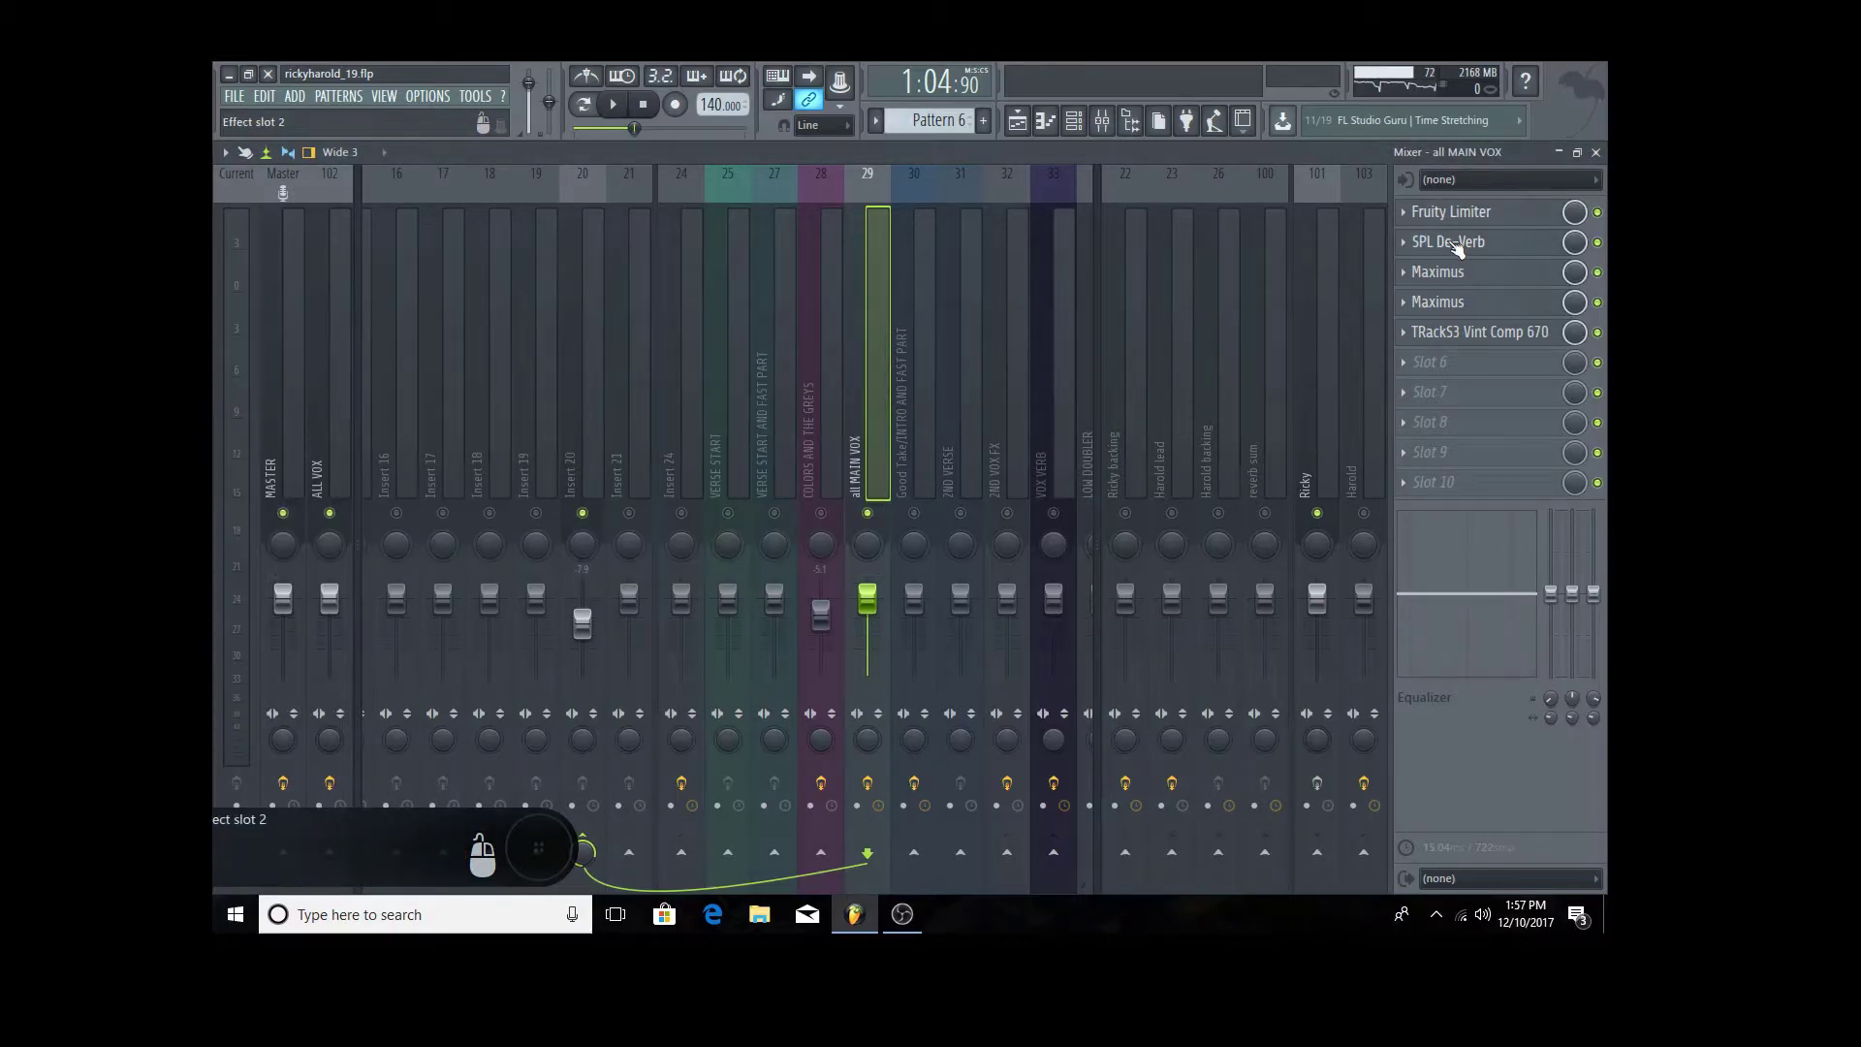
left_click(1460, 243)
left_click(1460, 272)
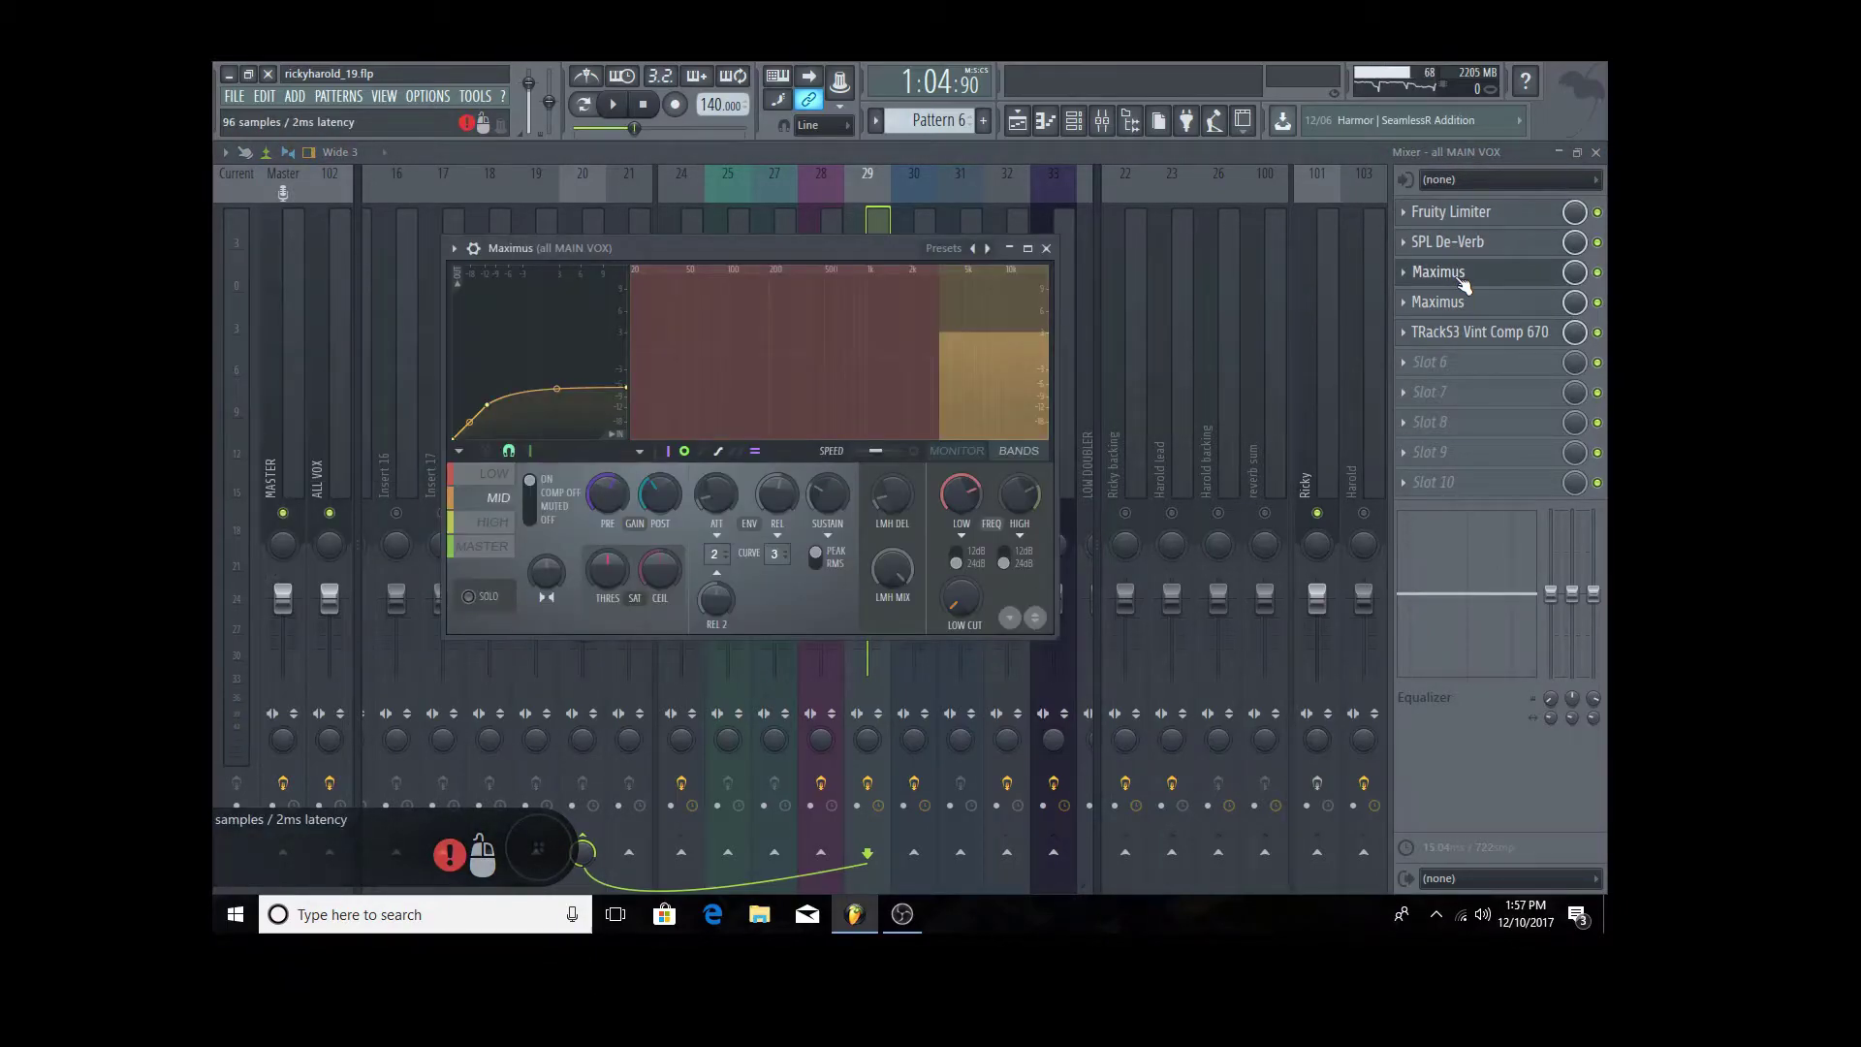
left_click(1464, 281)
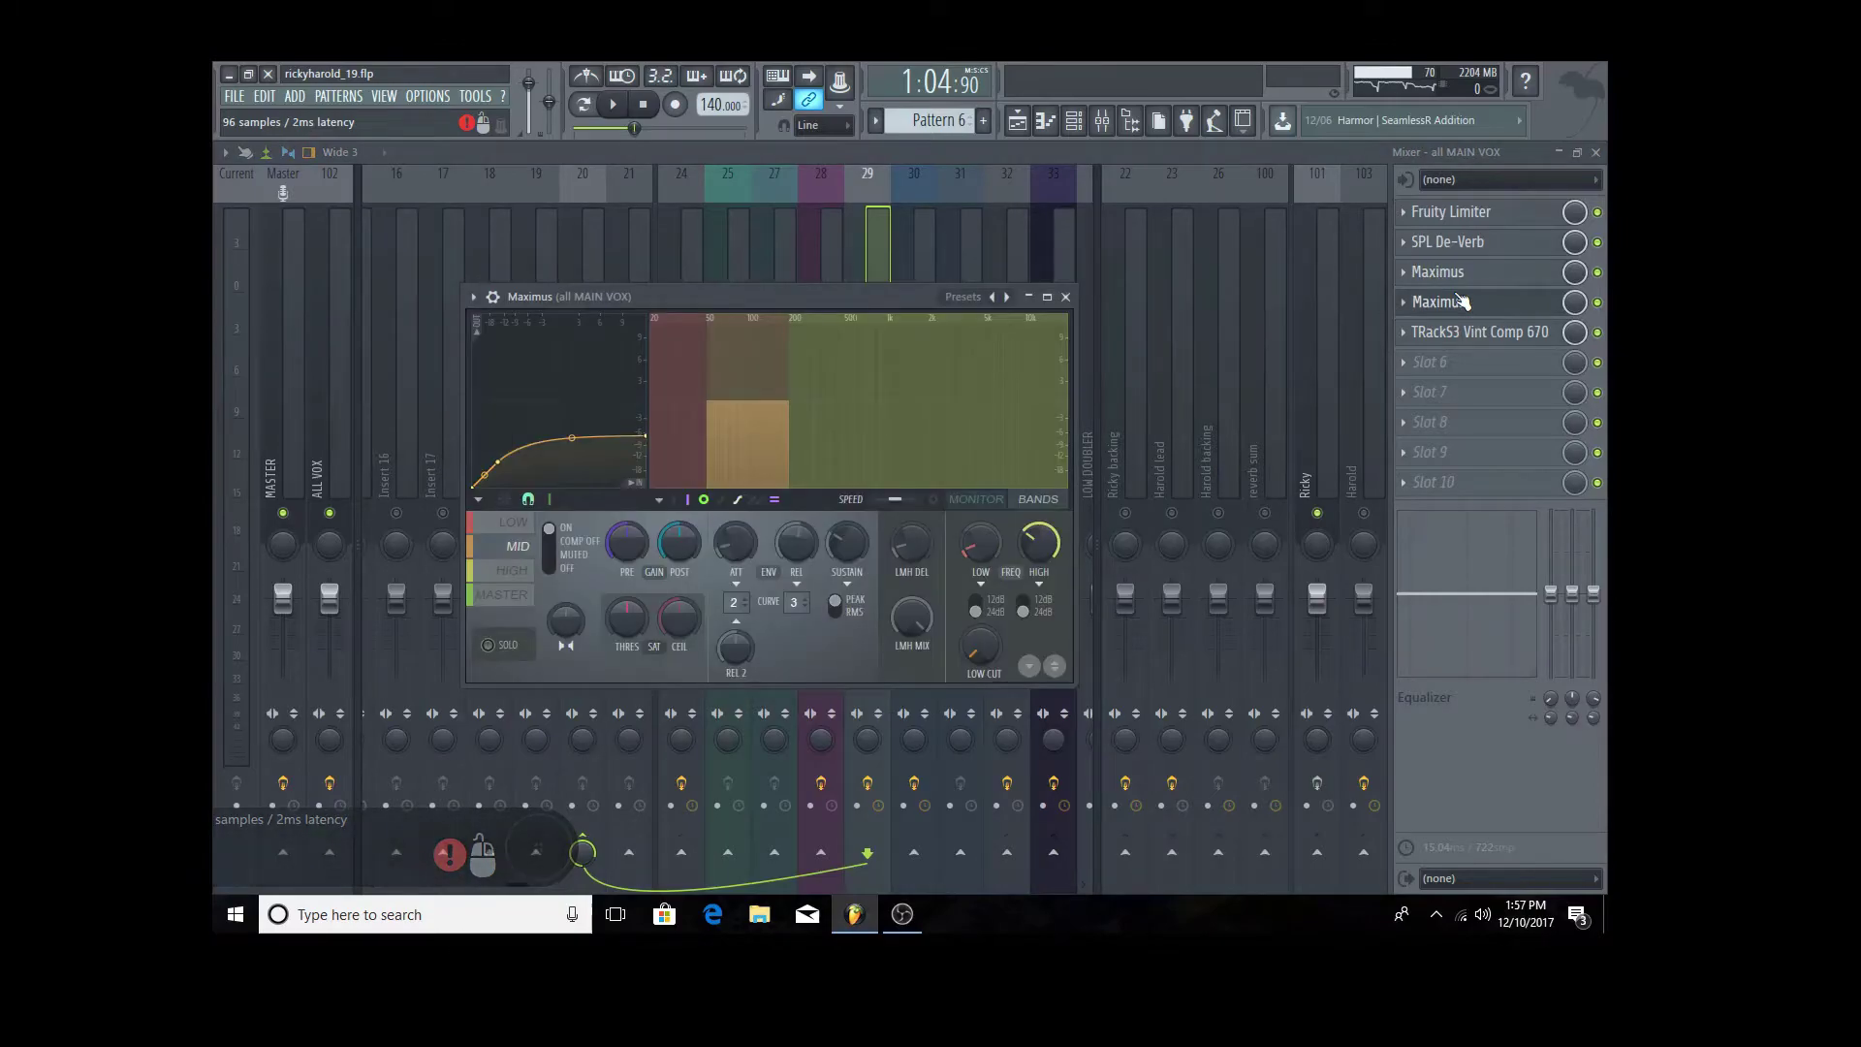
left_click(1466, 301)
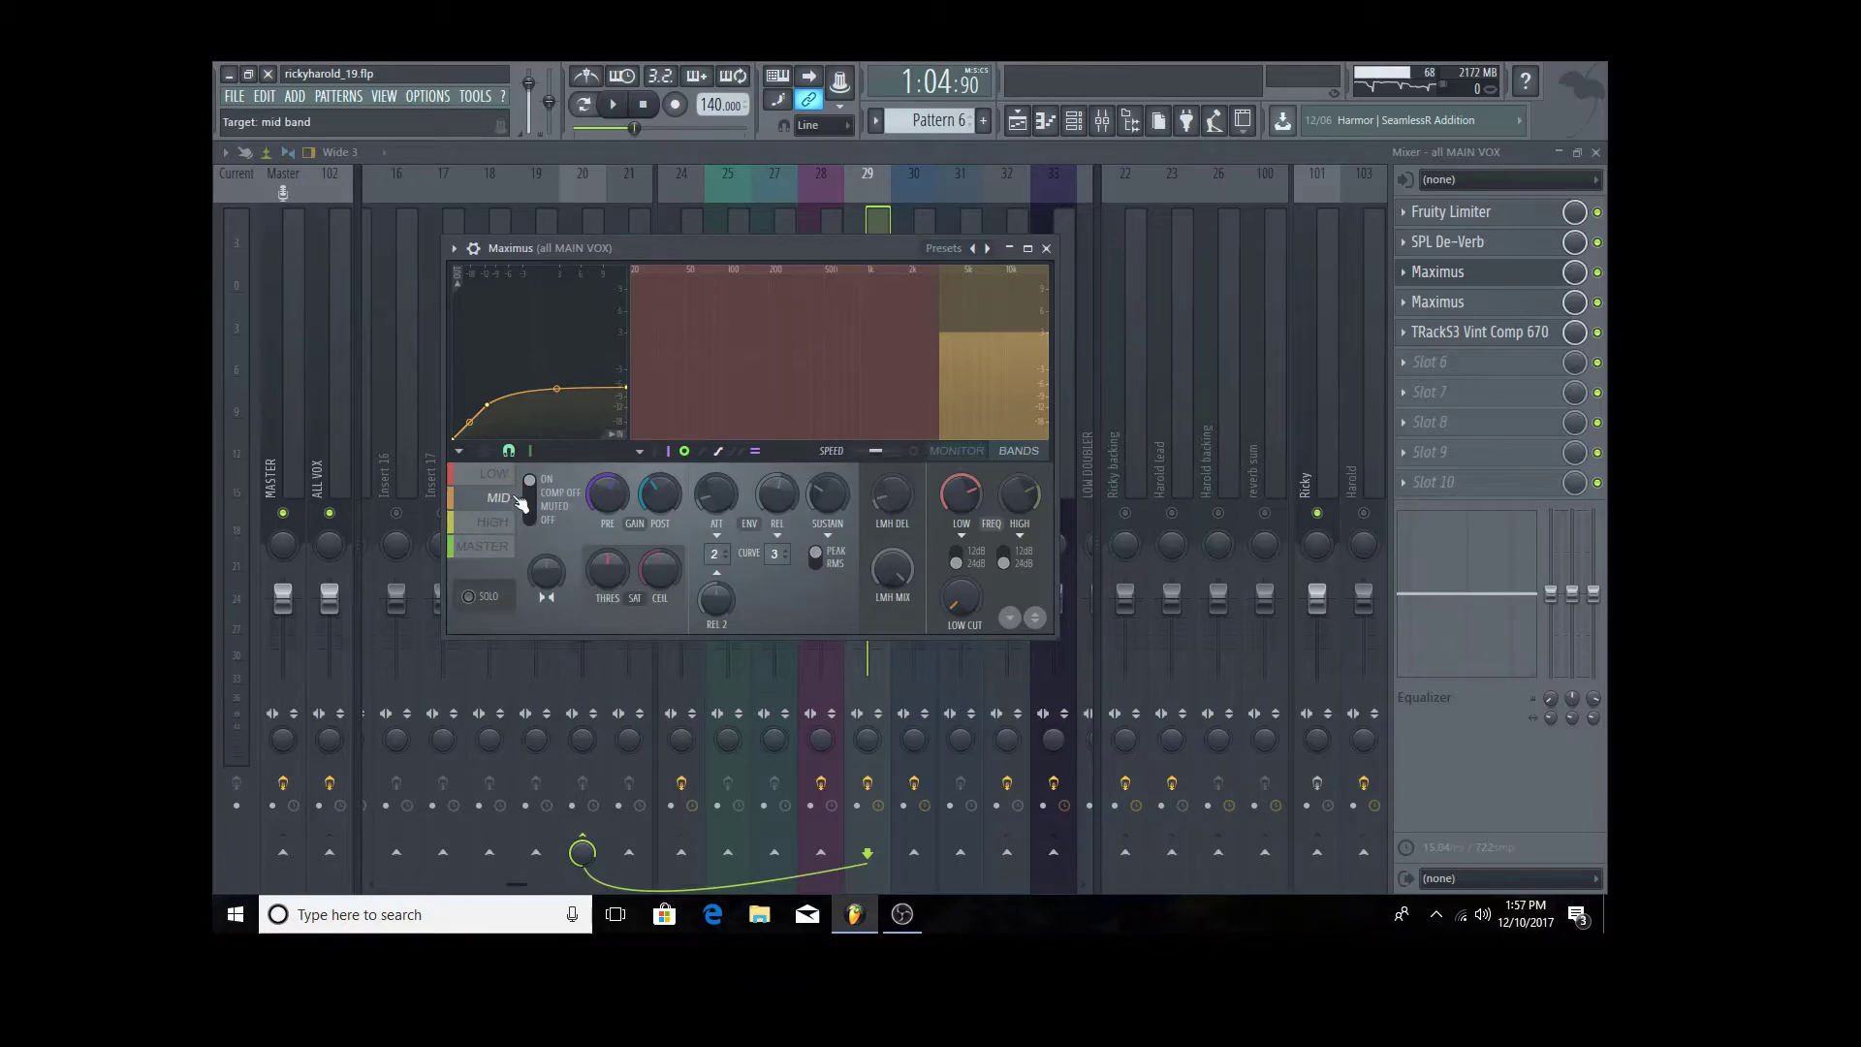
left_click(1047, 250)
right_click(1405, 299)
left_click(1434, 300)
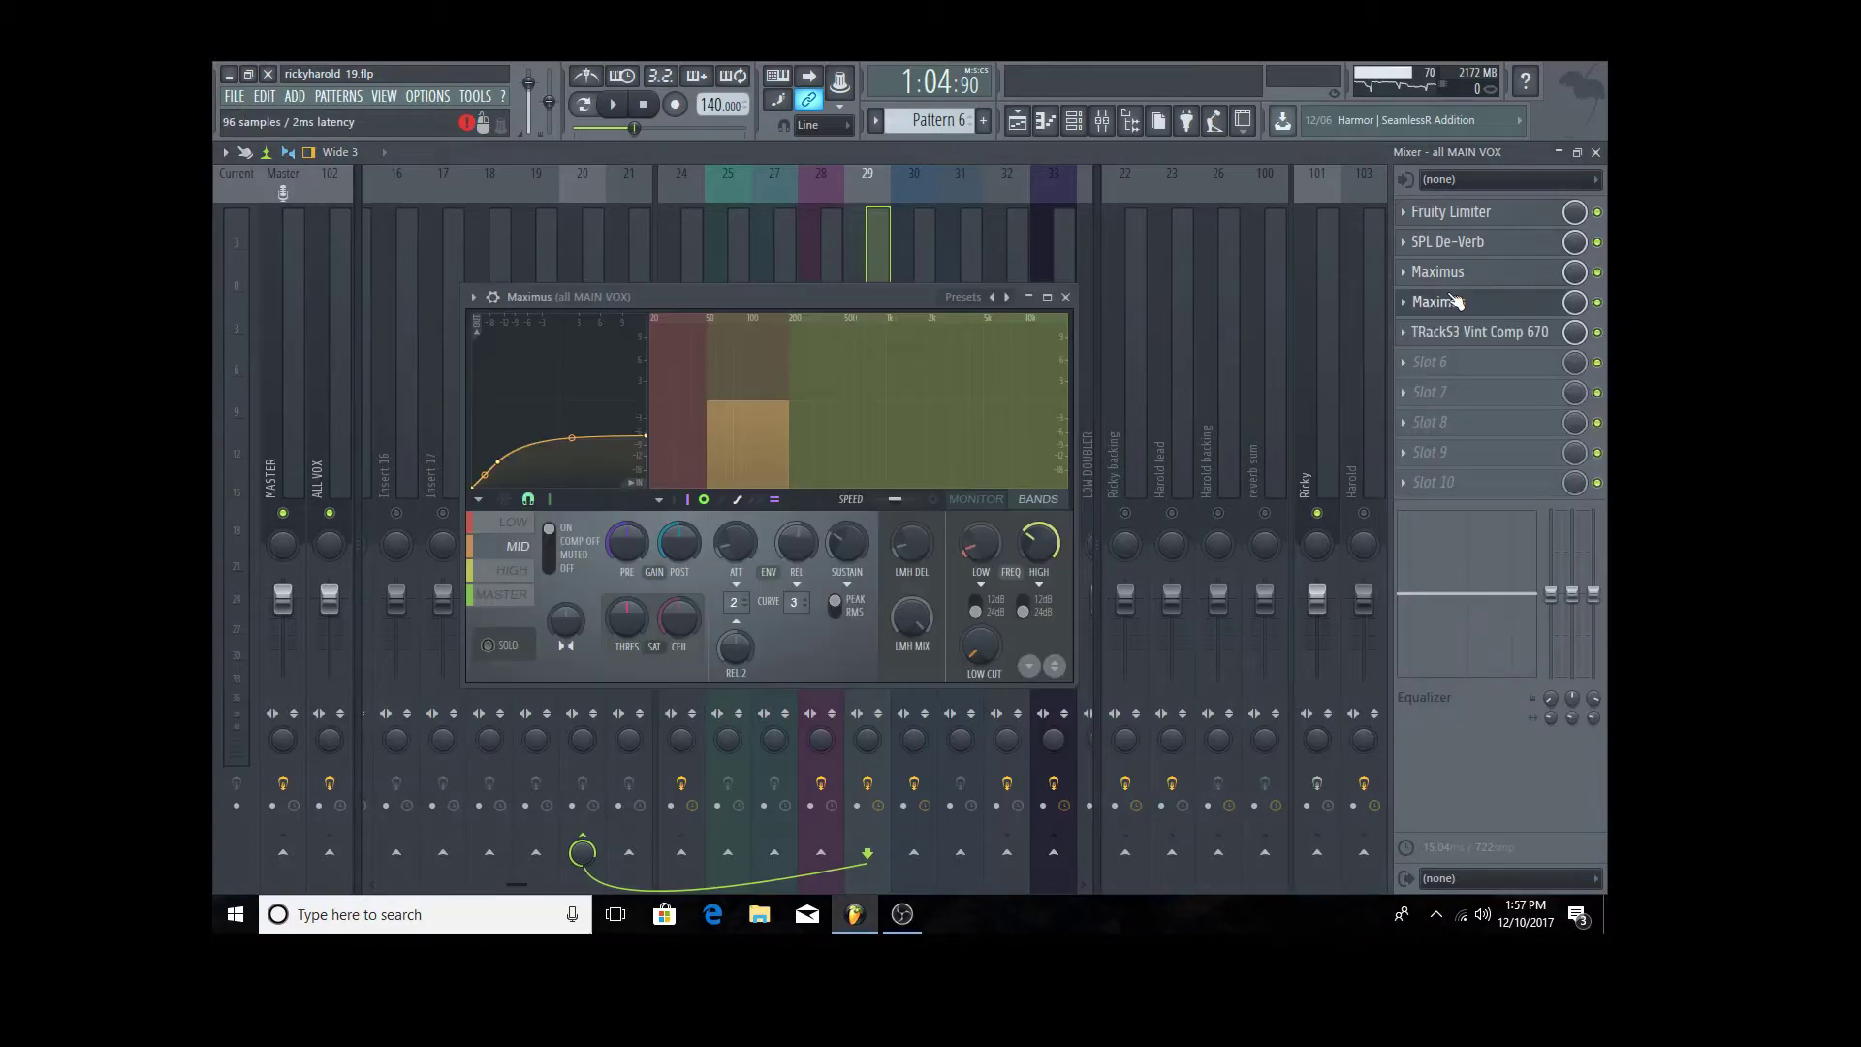
left_click(1454, 301)
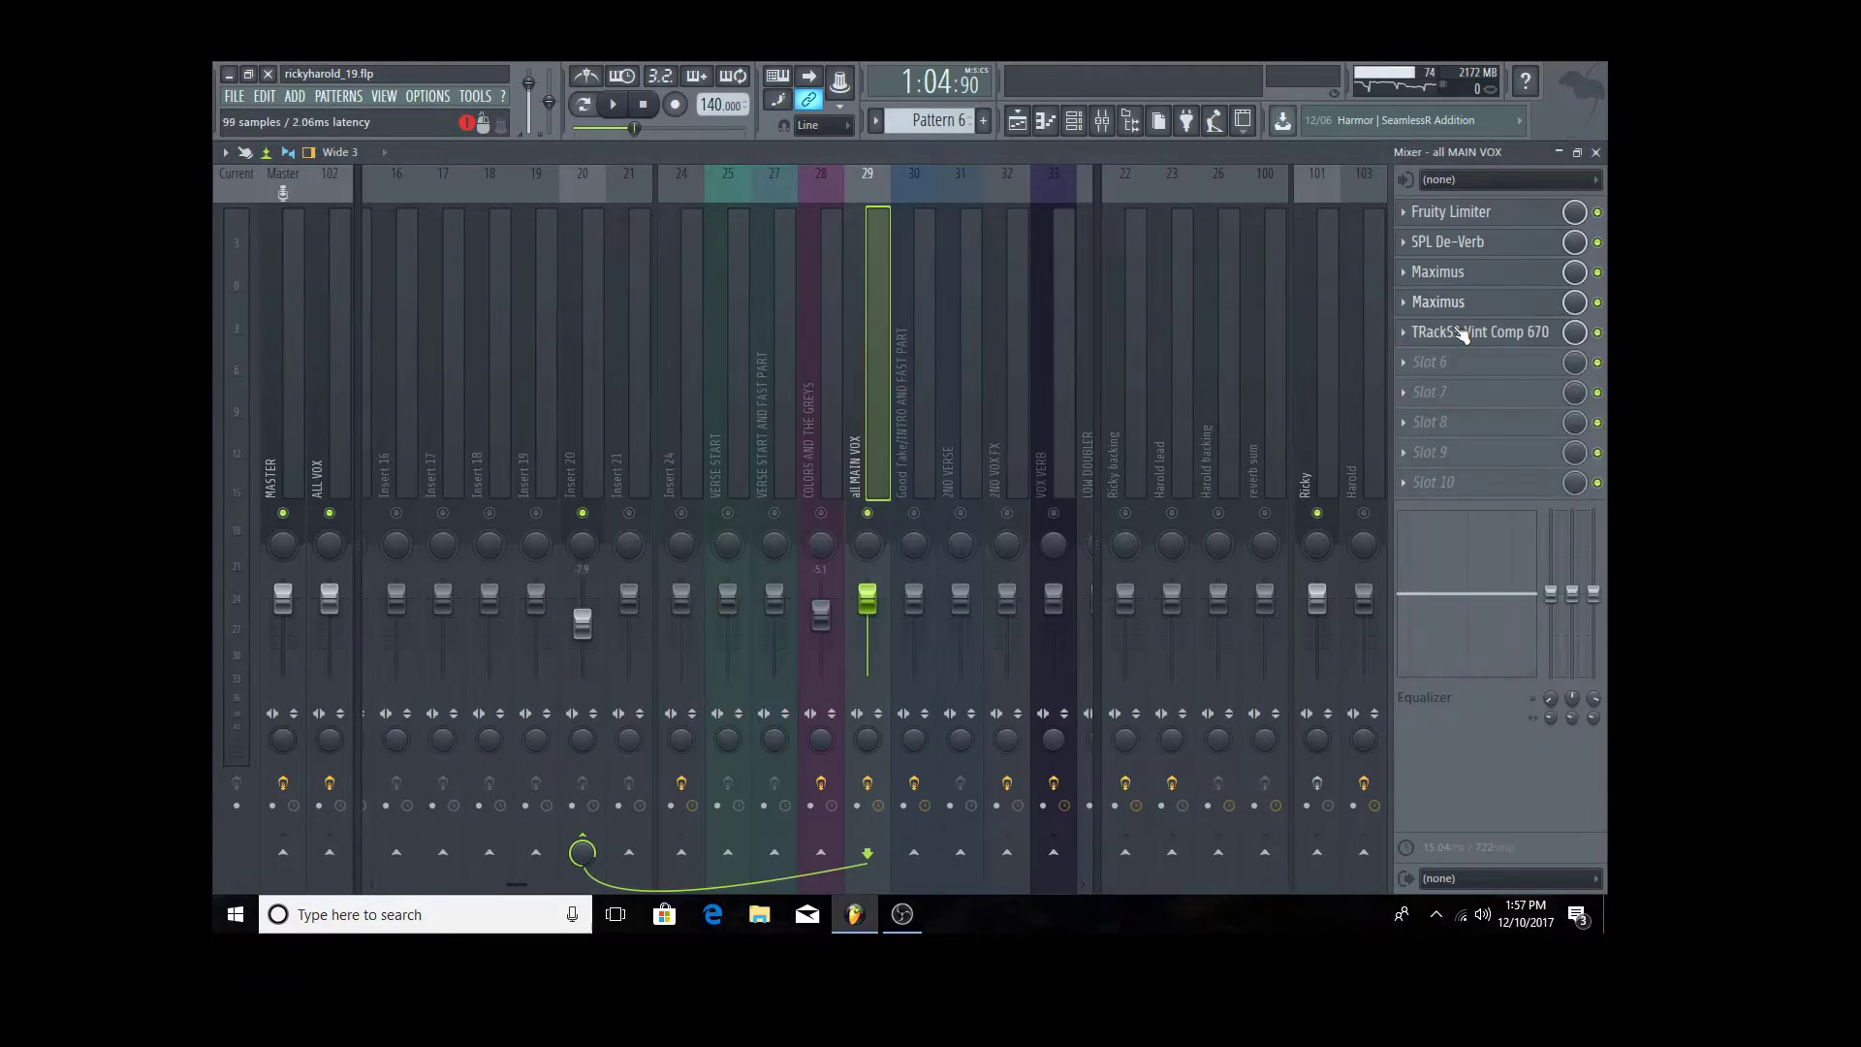
- Open the TRackS3 Vint Comp 670 window, reposition it, and close it
left_click(1454, 334)
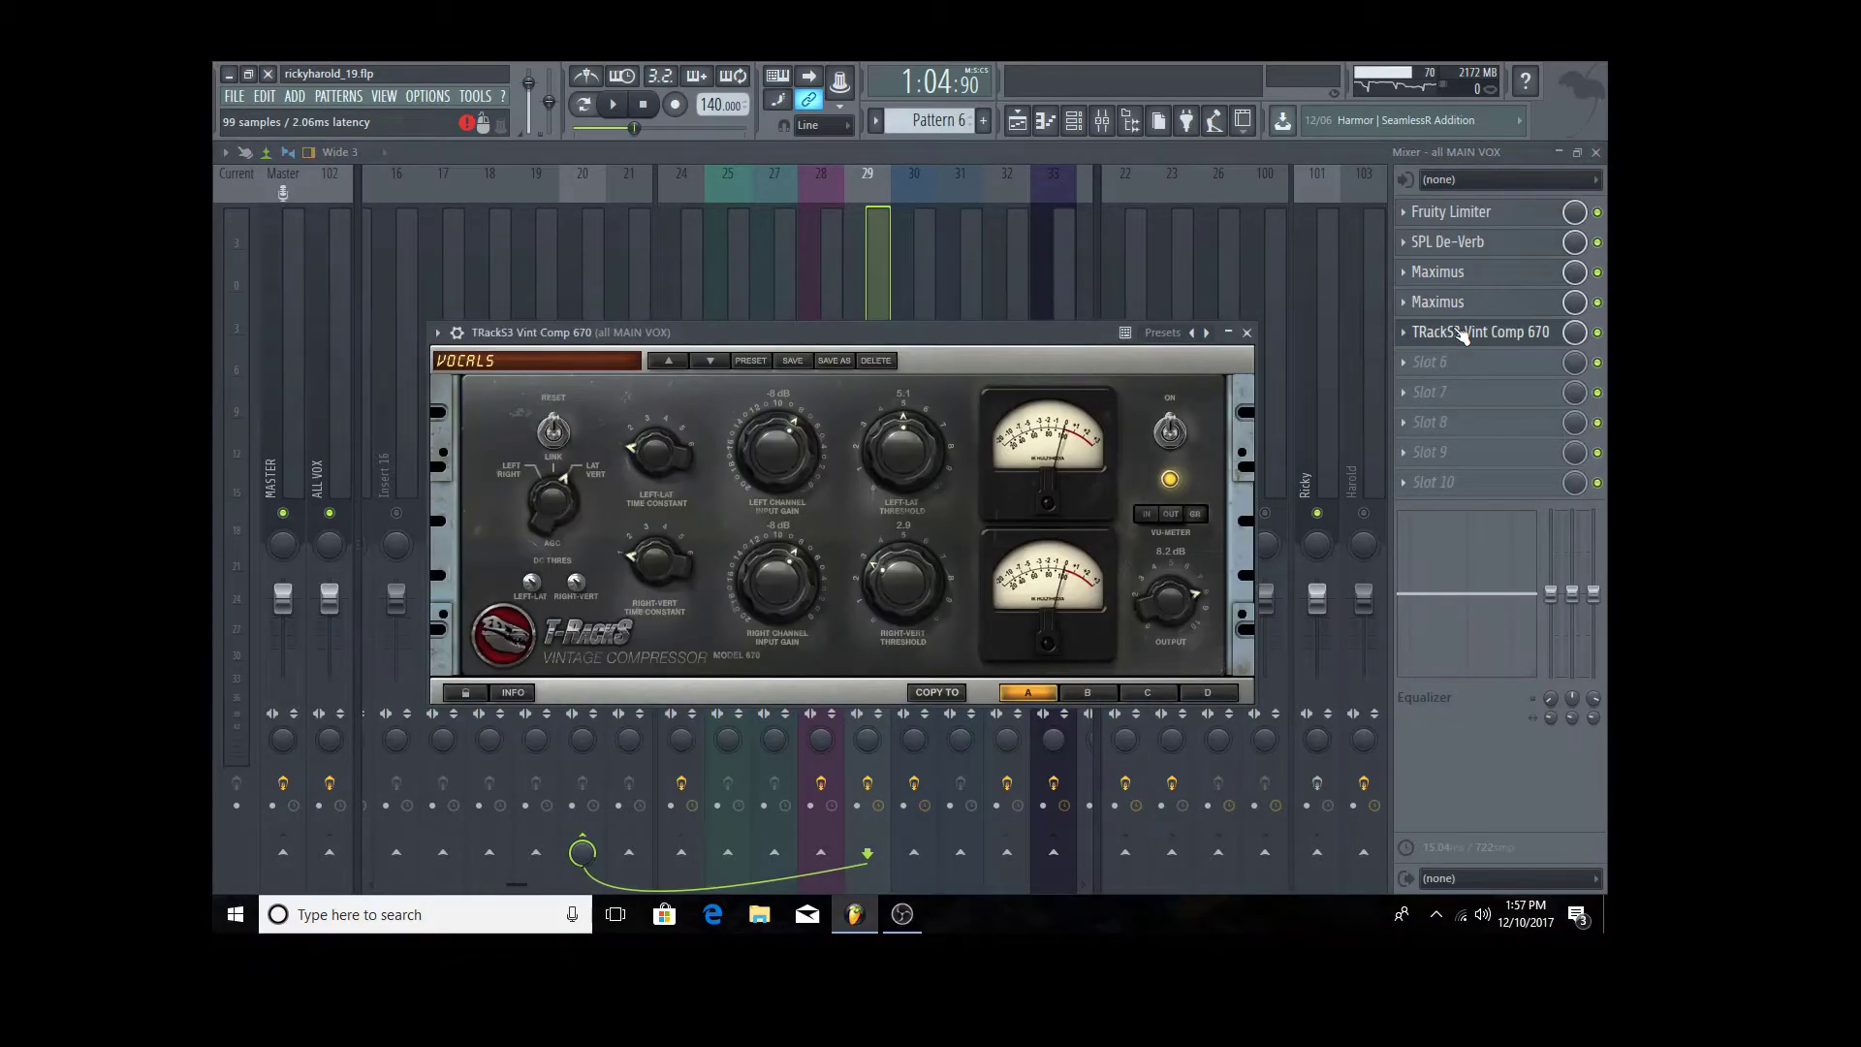
left_click_drag(921, 349, 1128, 295)
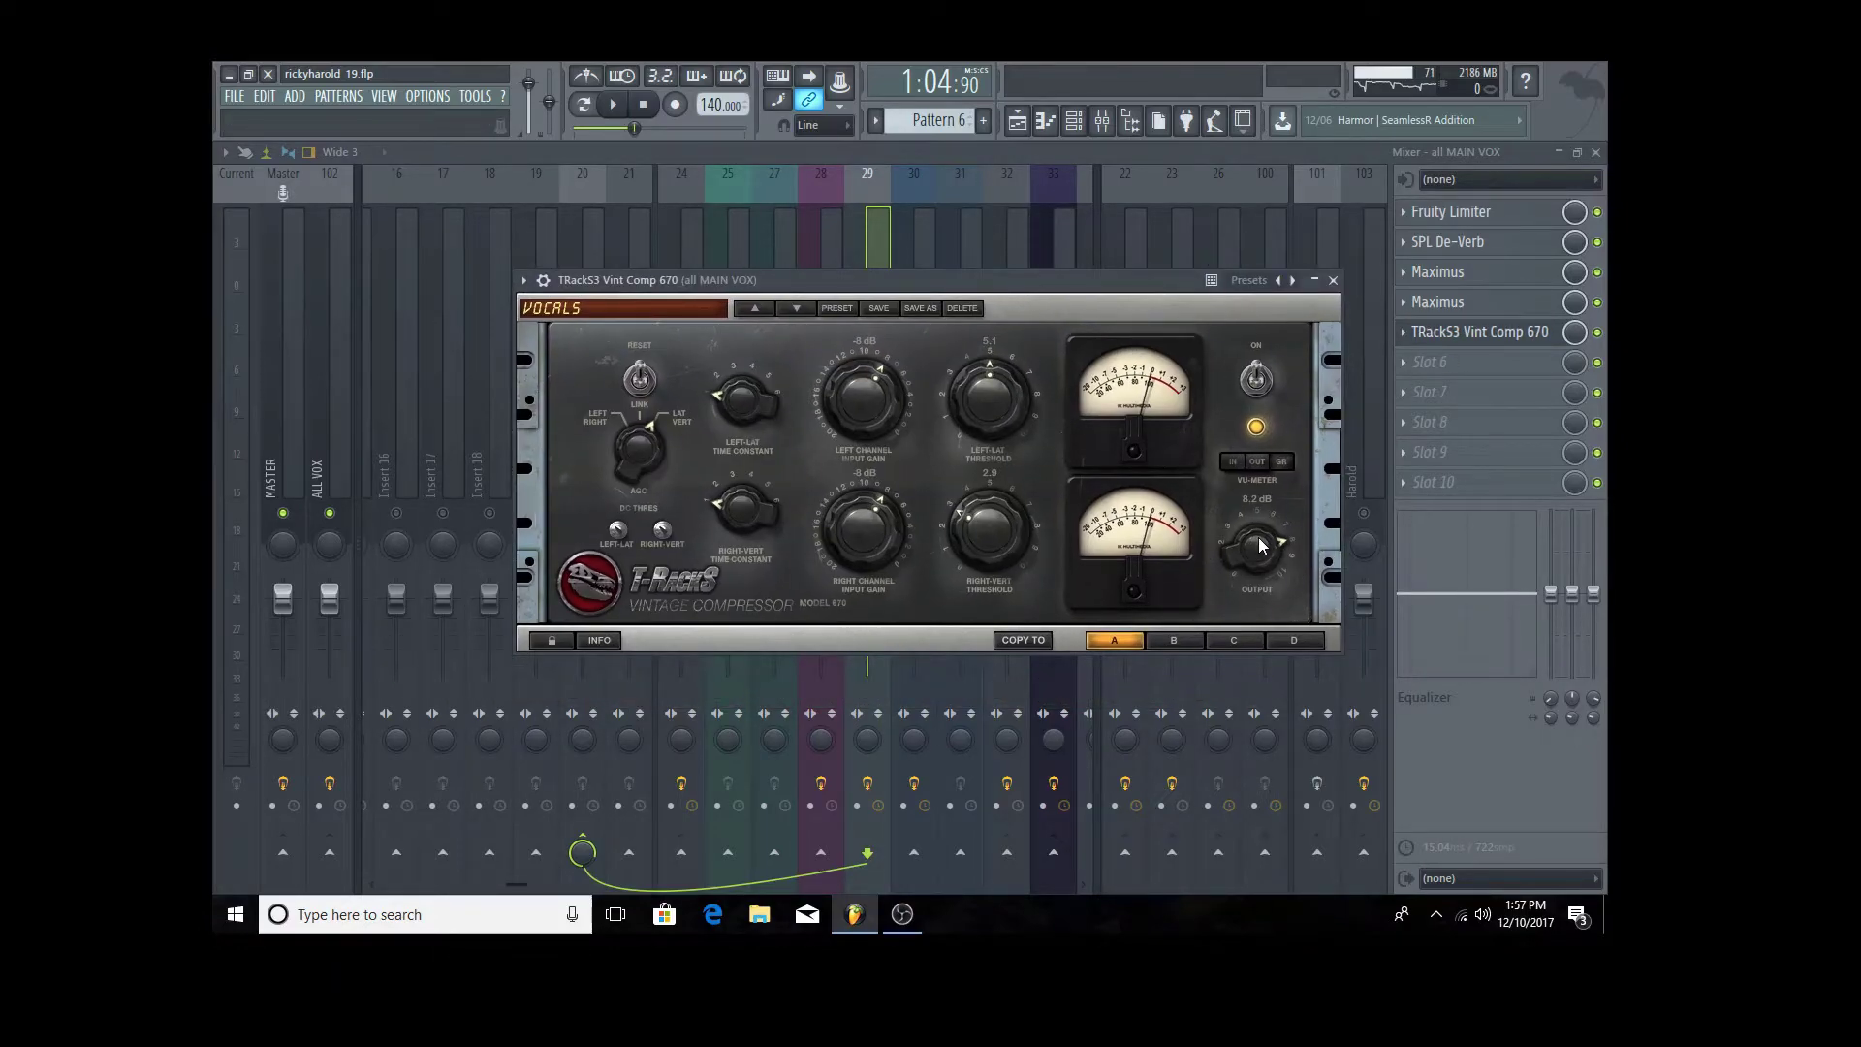
left_click(1332, 280)
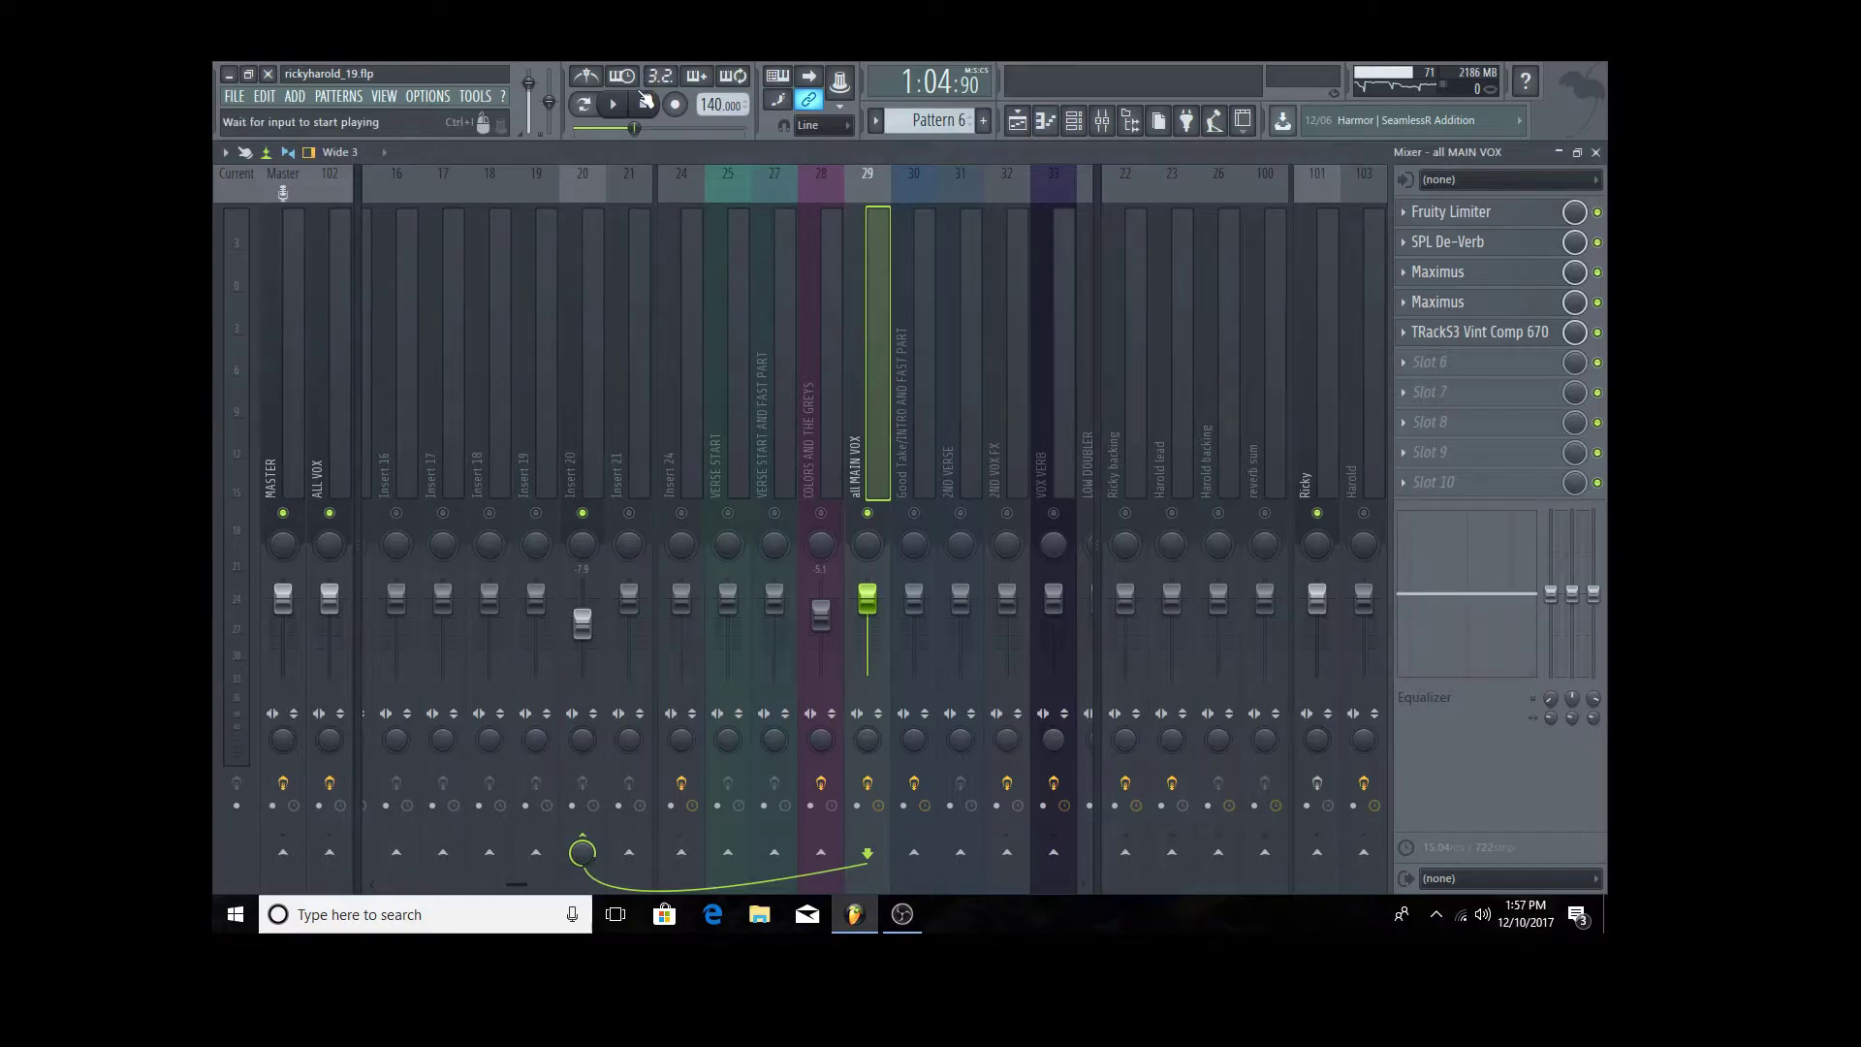
- Play the song twice from mid-song, then reopen and close Vint Comp 670
left_click(644, 105)
left_click(650, 128)
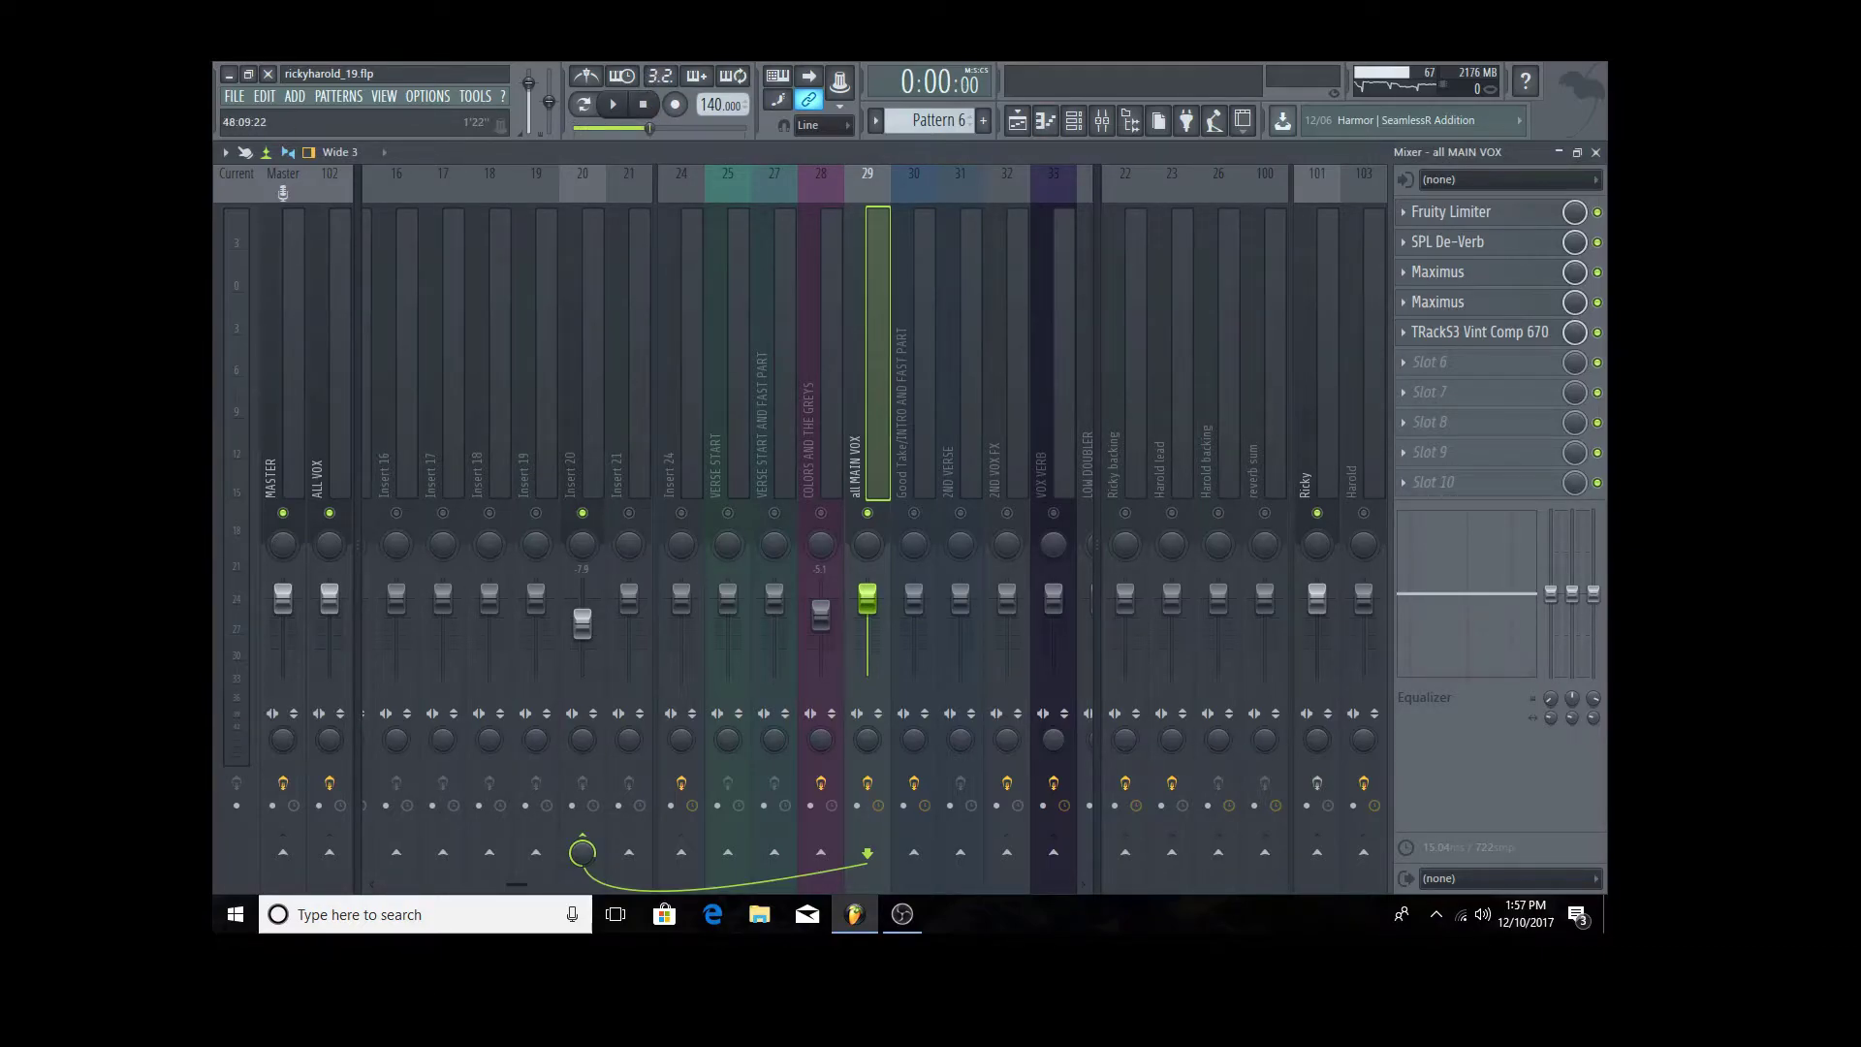
left_click(612, 104)
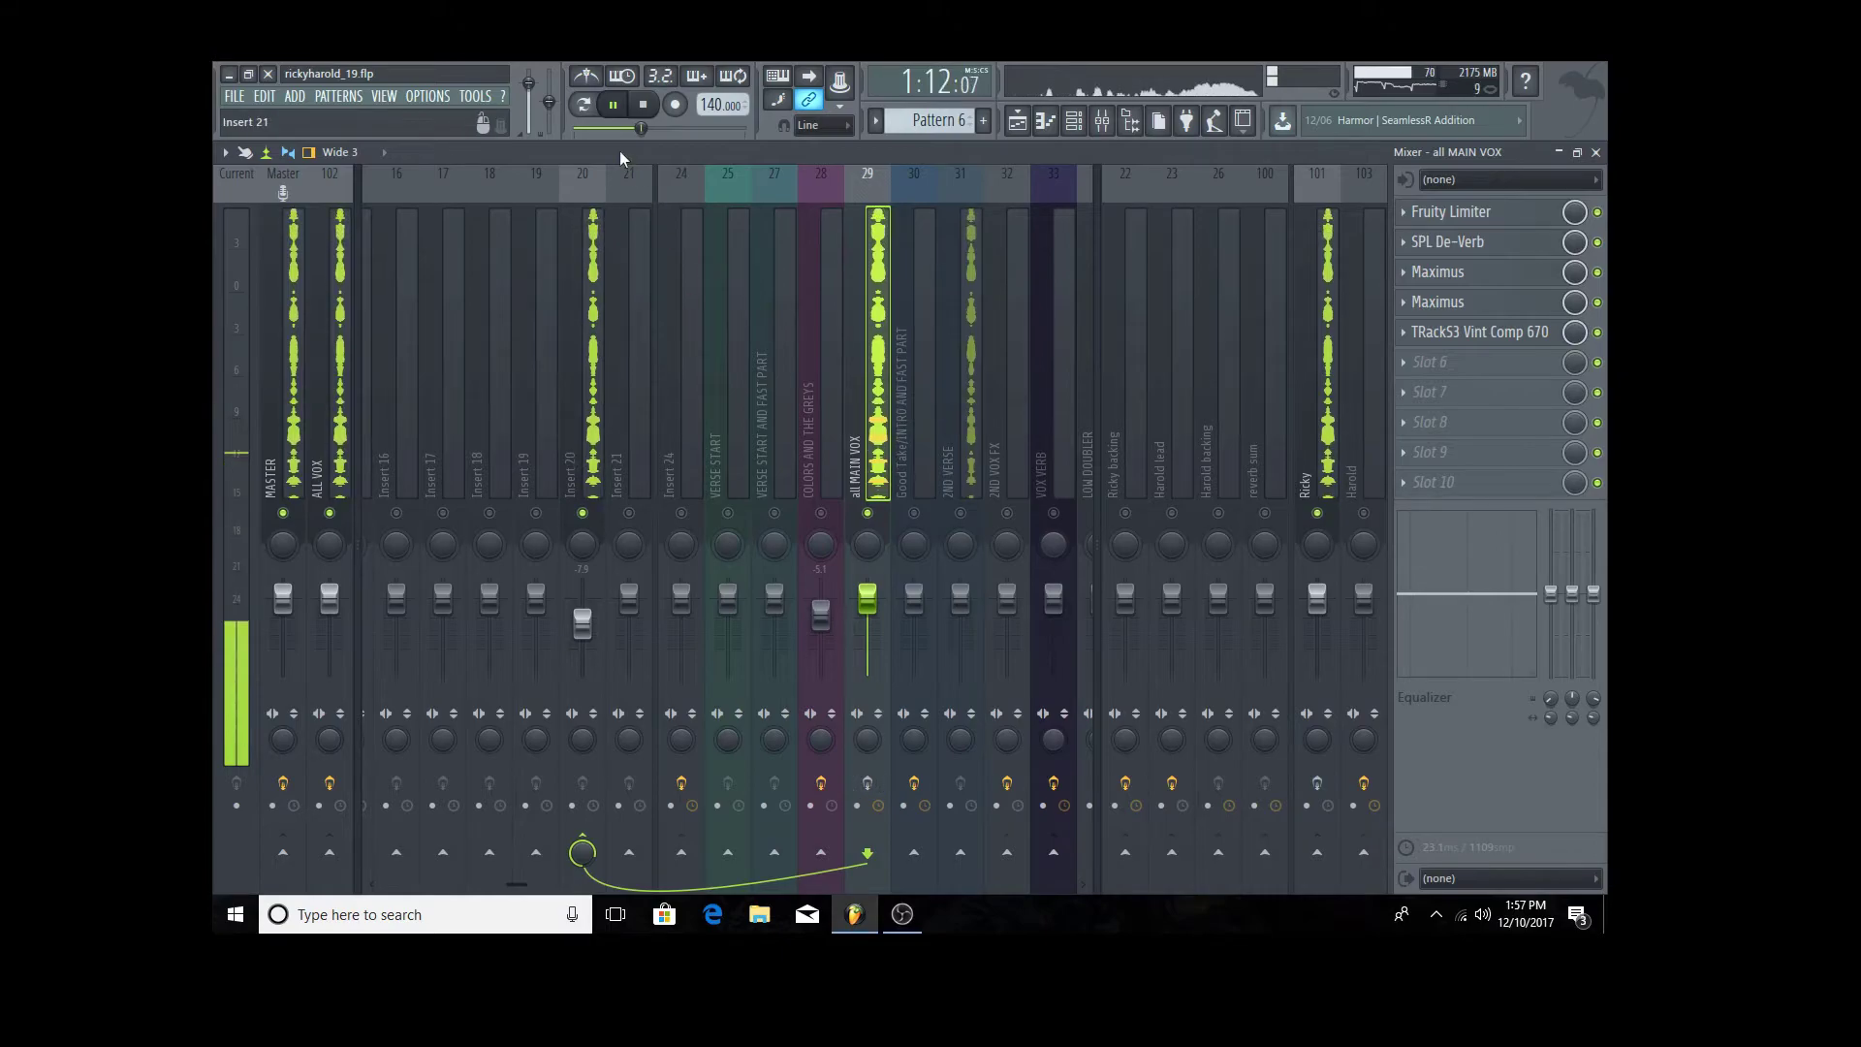
left_click(645, 104)
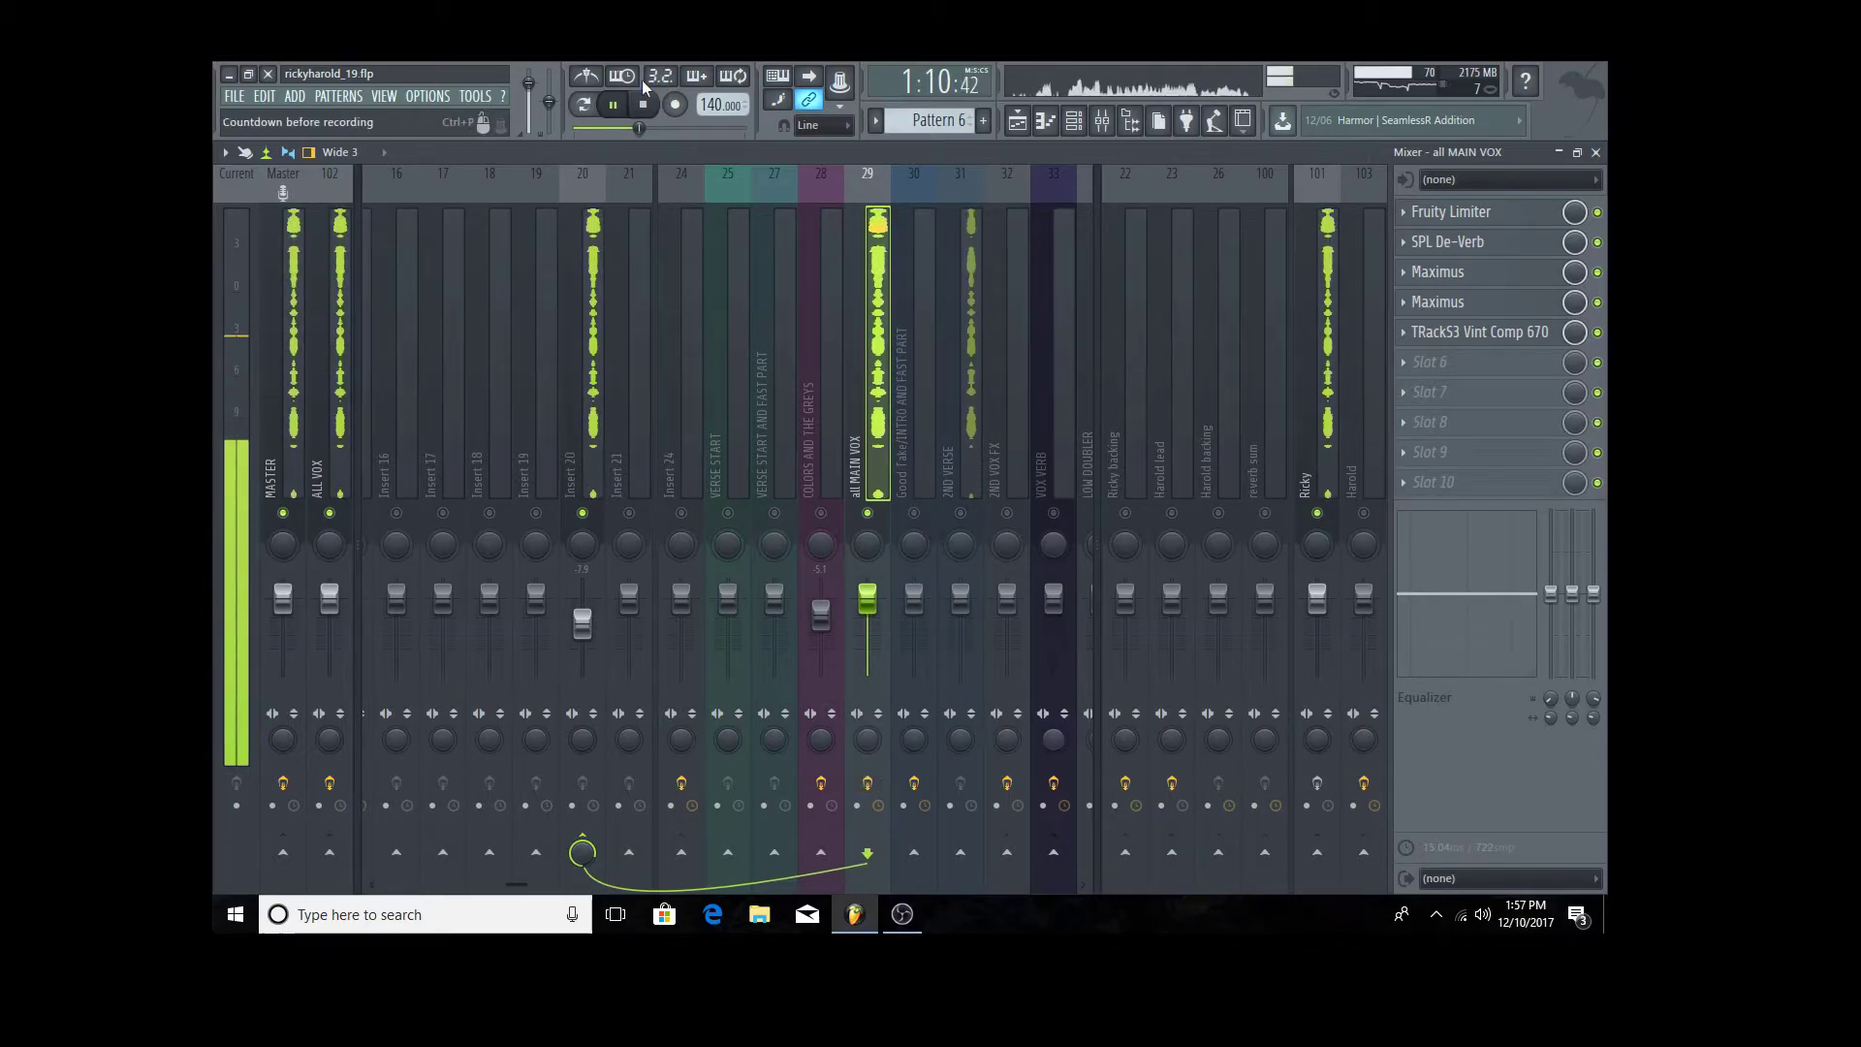
left_click(616, 105)
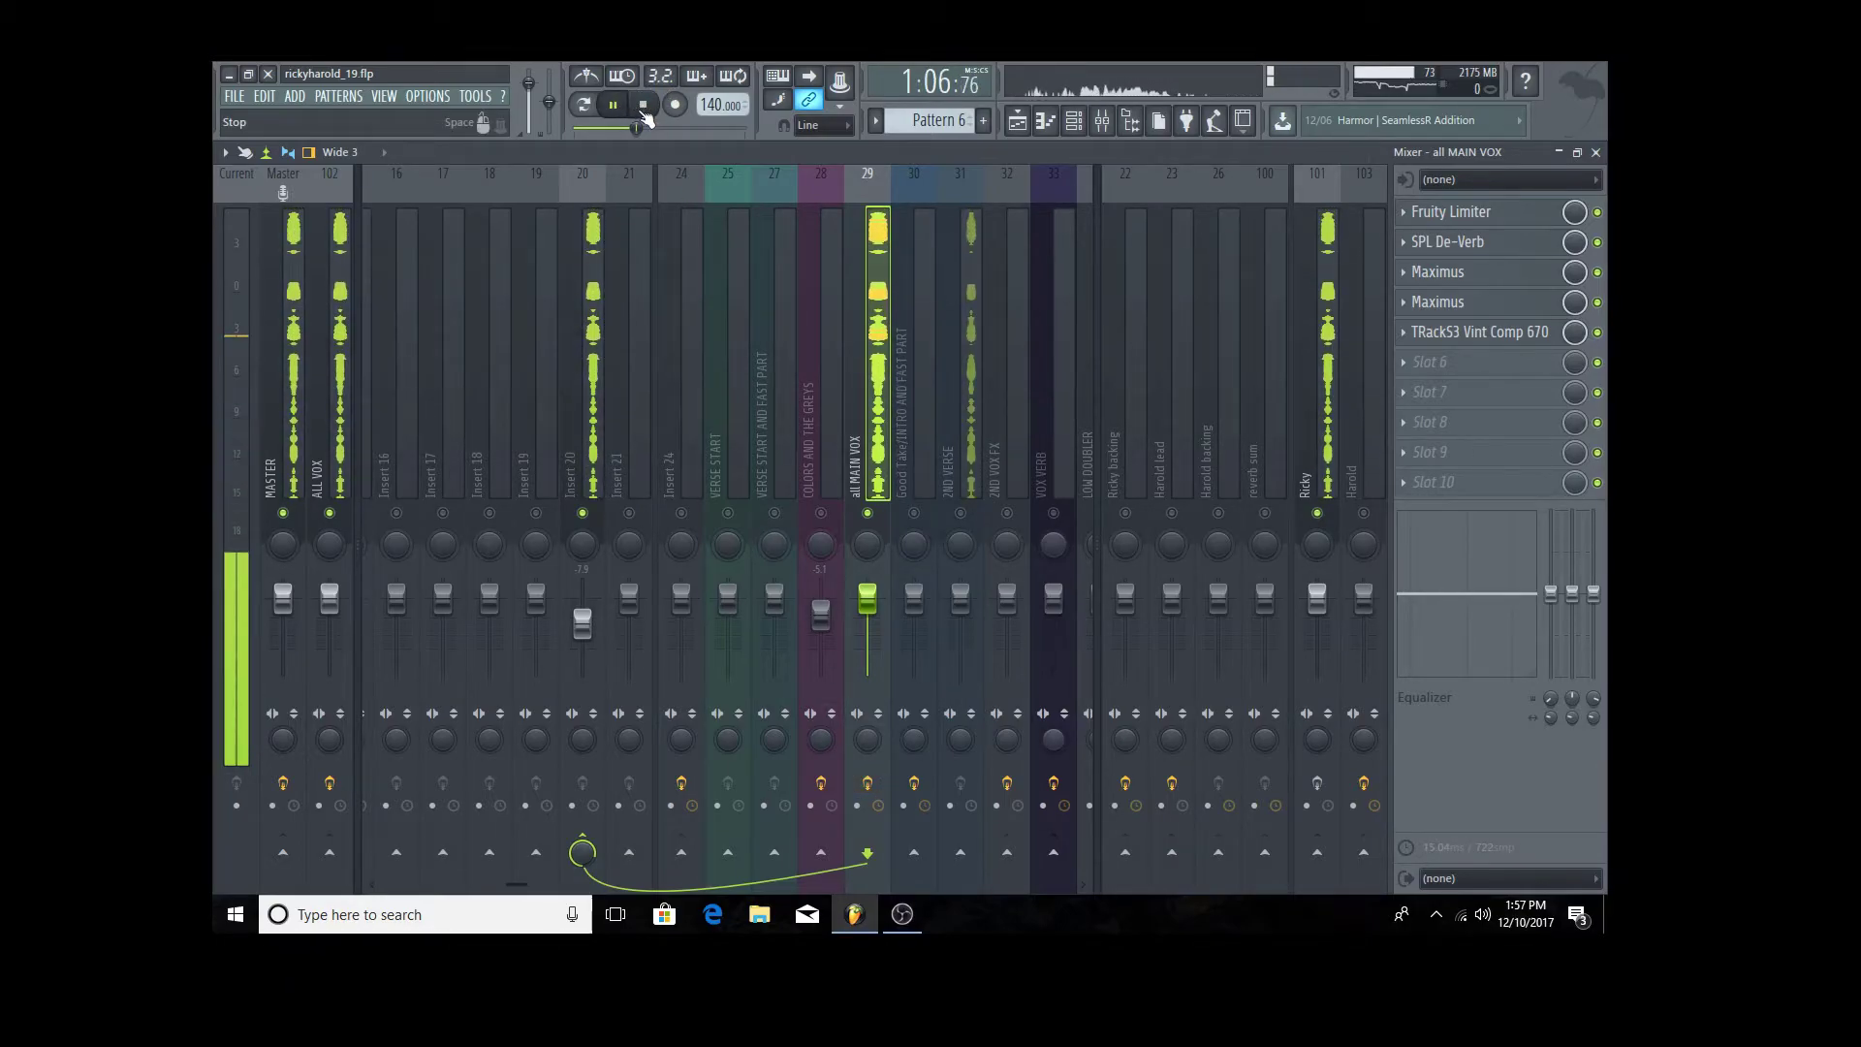
left_click(616, 105)
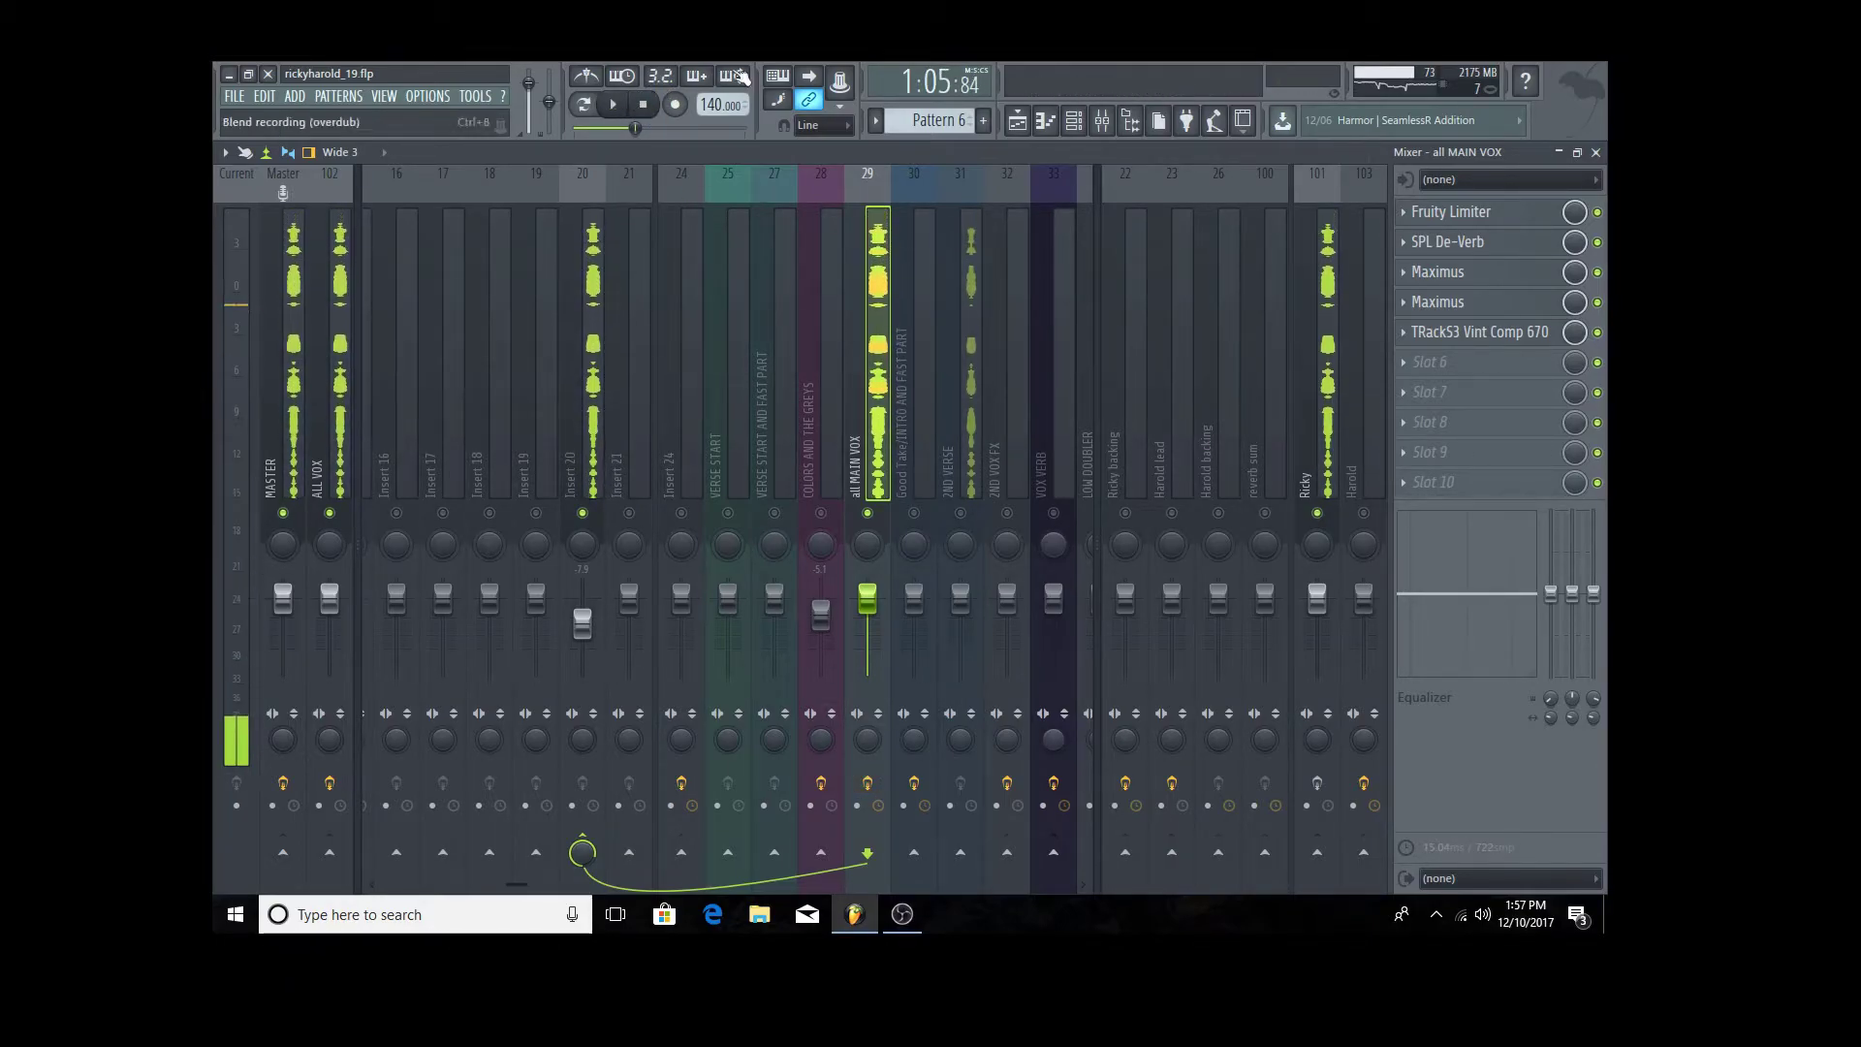
left_click(1454, 333)
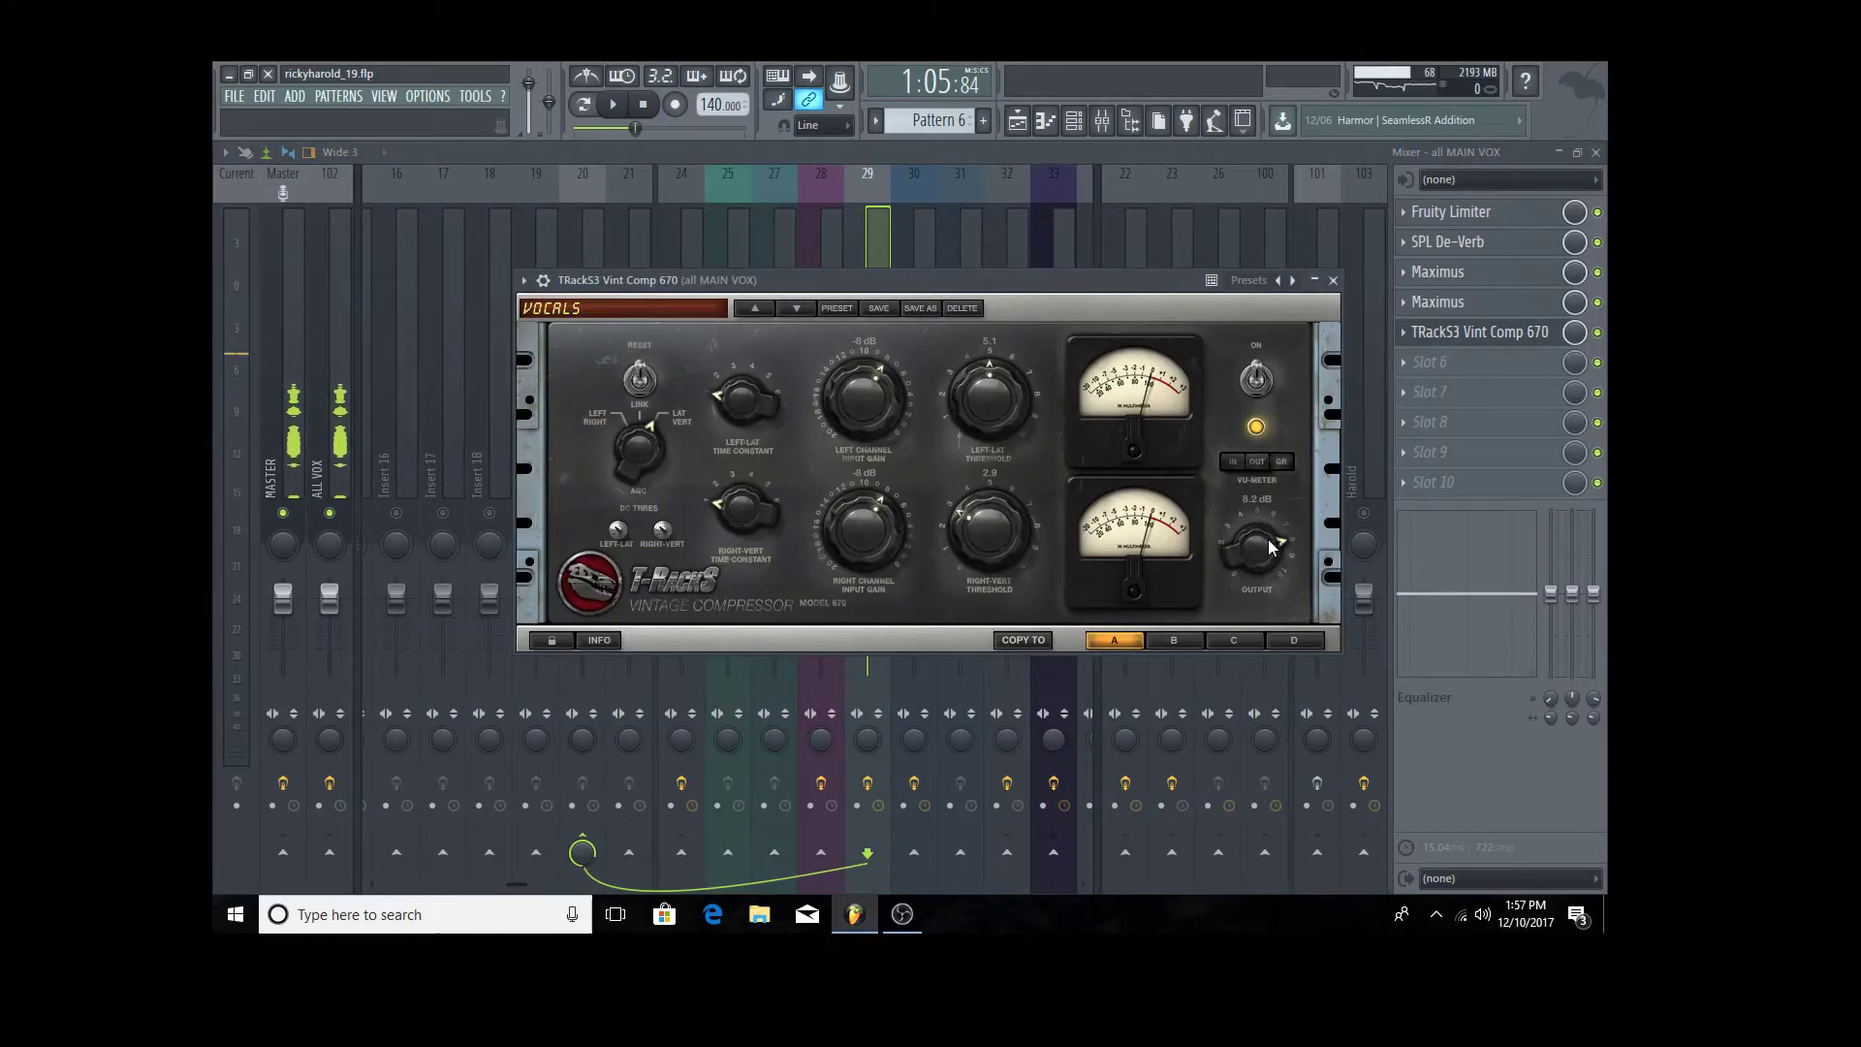
left_click(1333, 281)
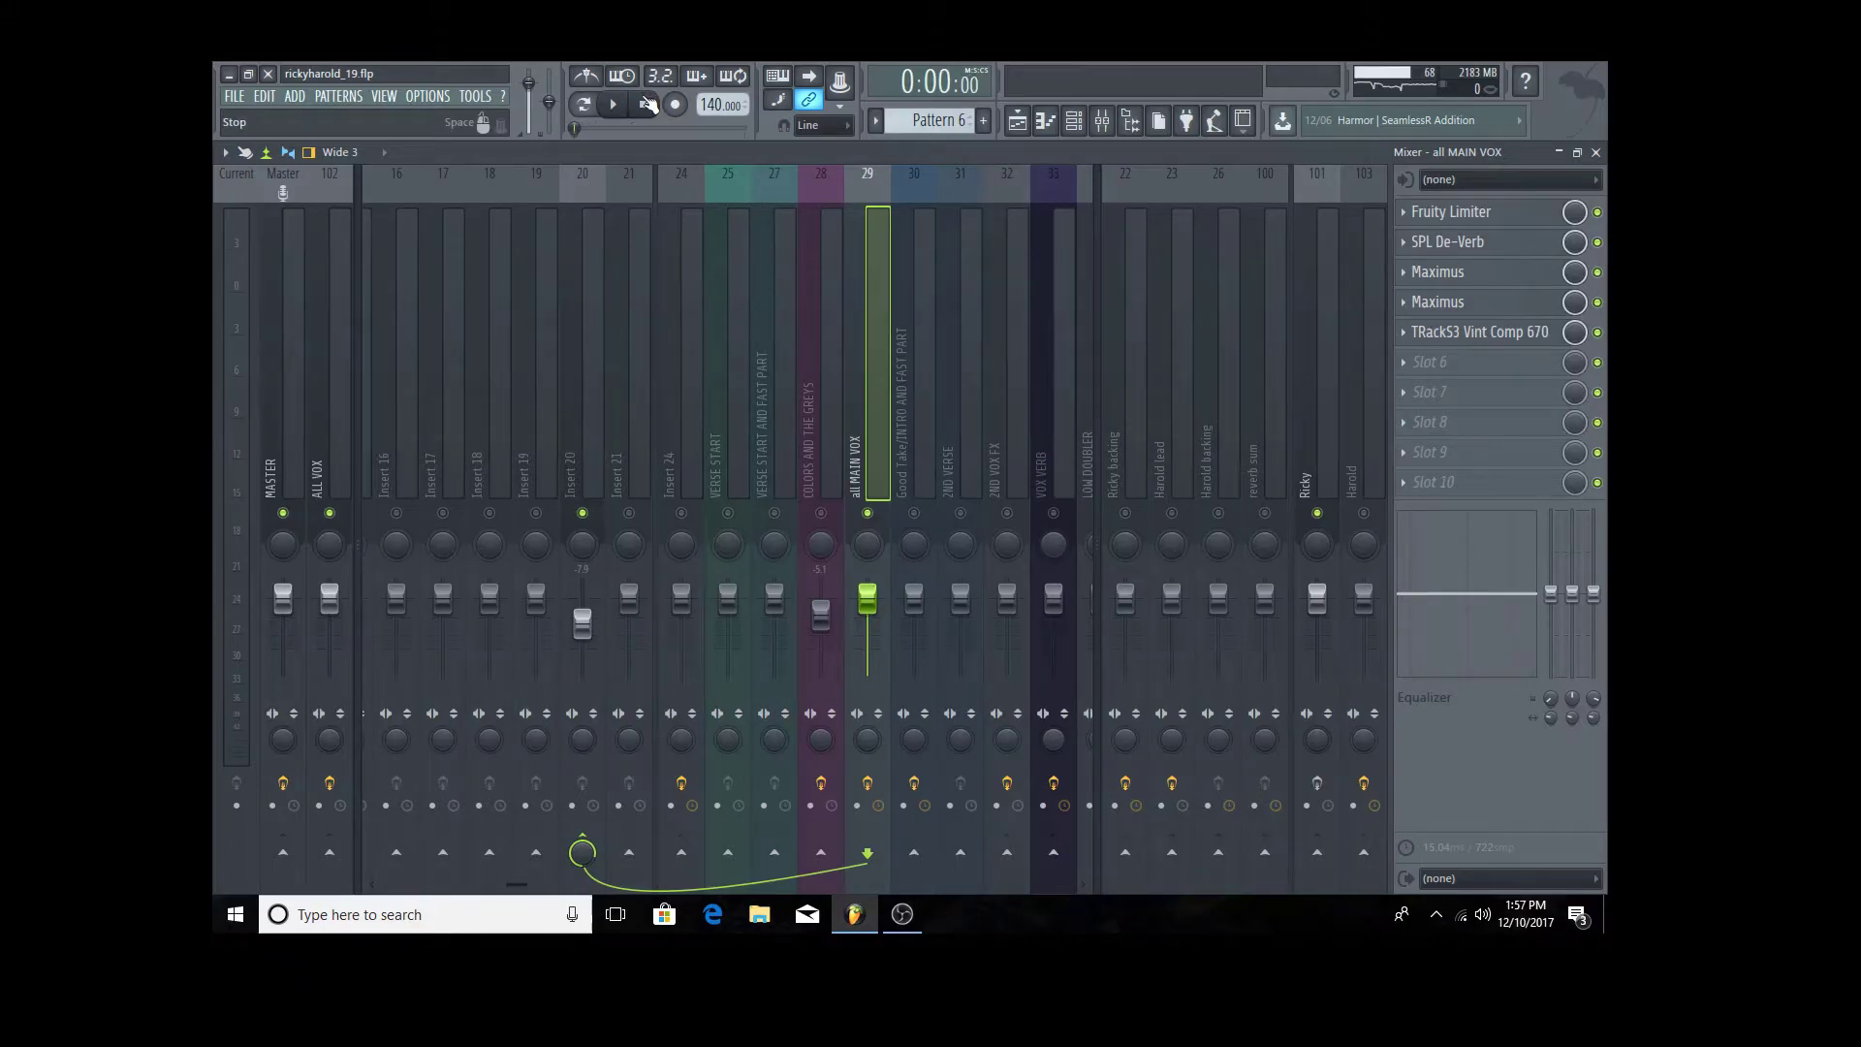
- Replay from earlier, setting Vint Comp 670 output to about 0.2 dB and left threshold to 2.7
left_click(620, 128)
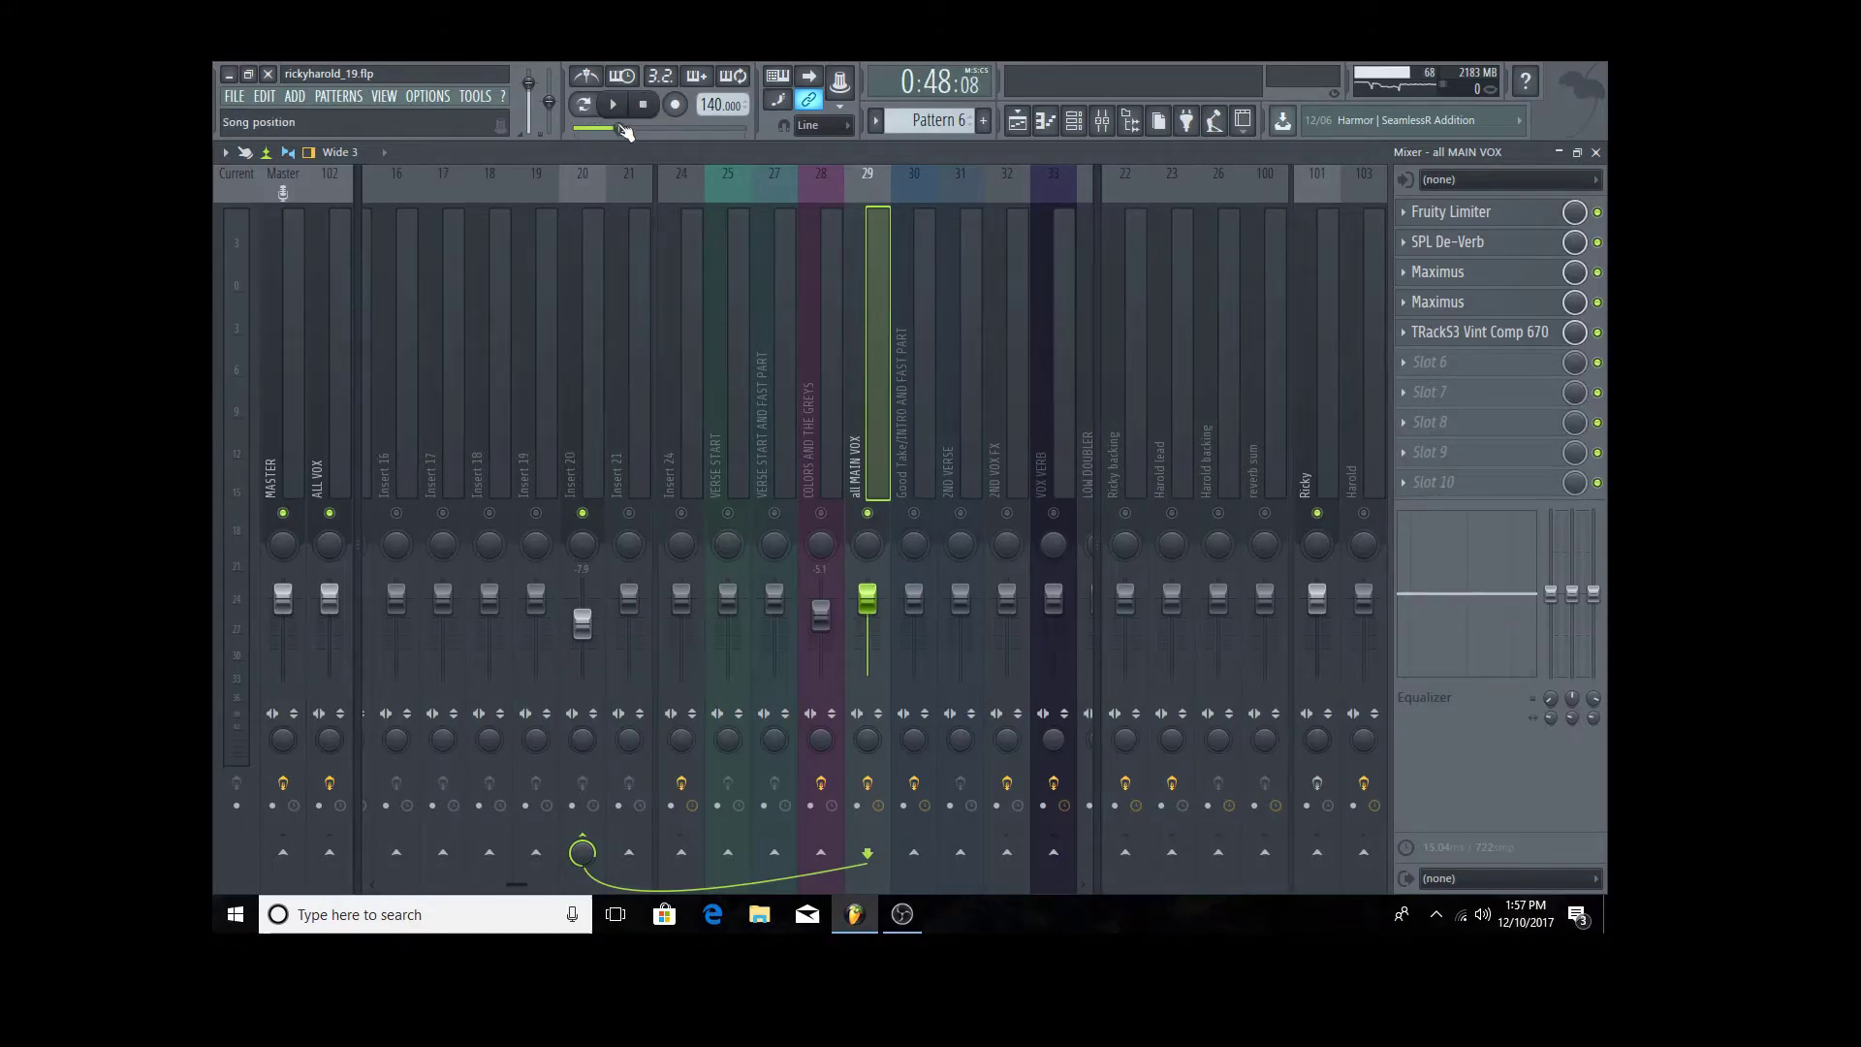
left_click(625, 108)
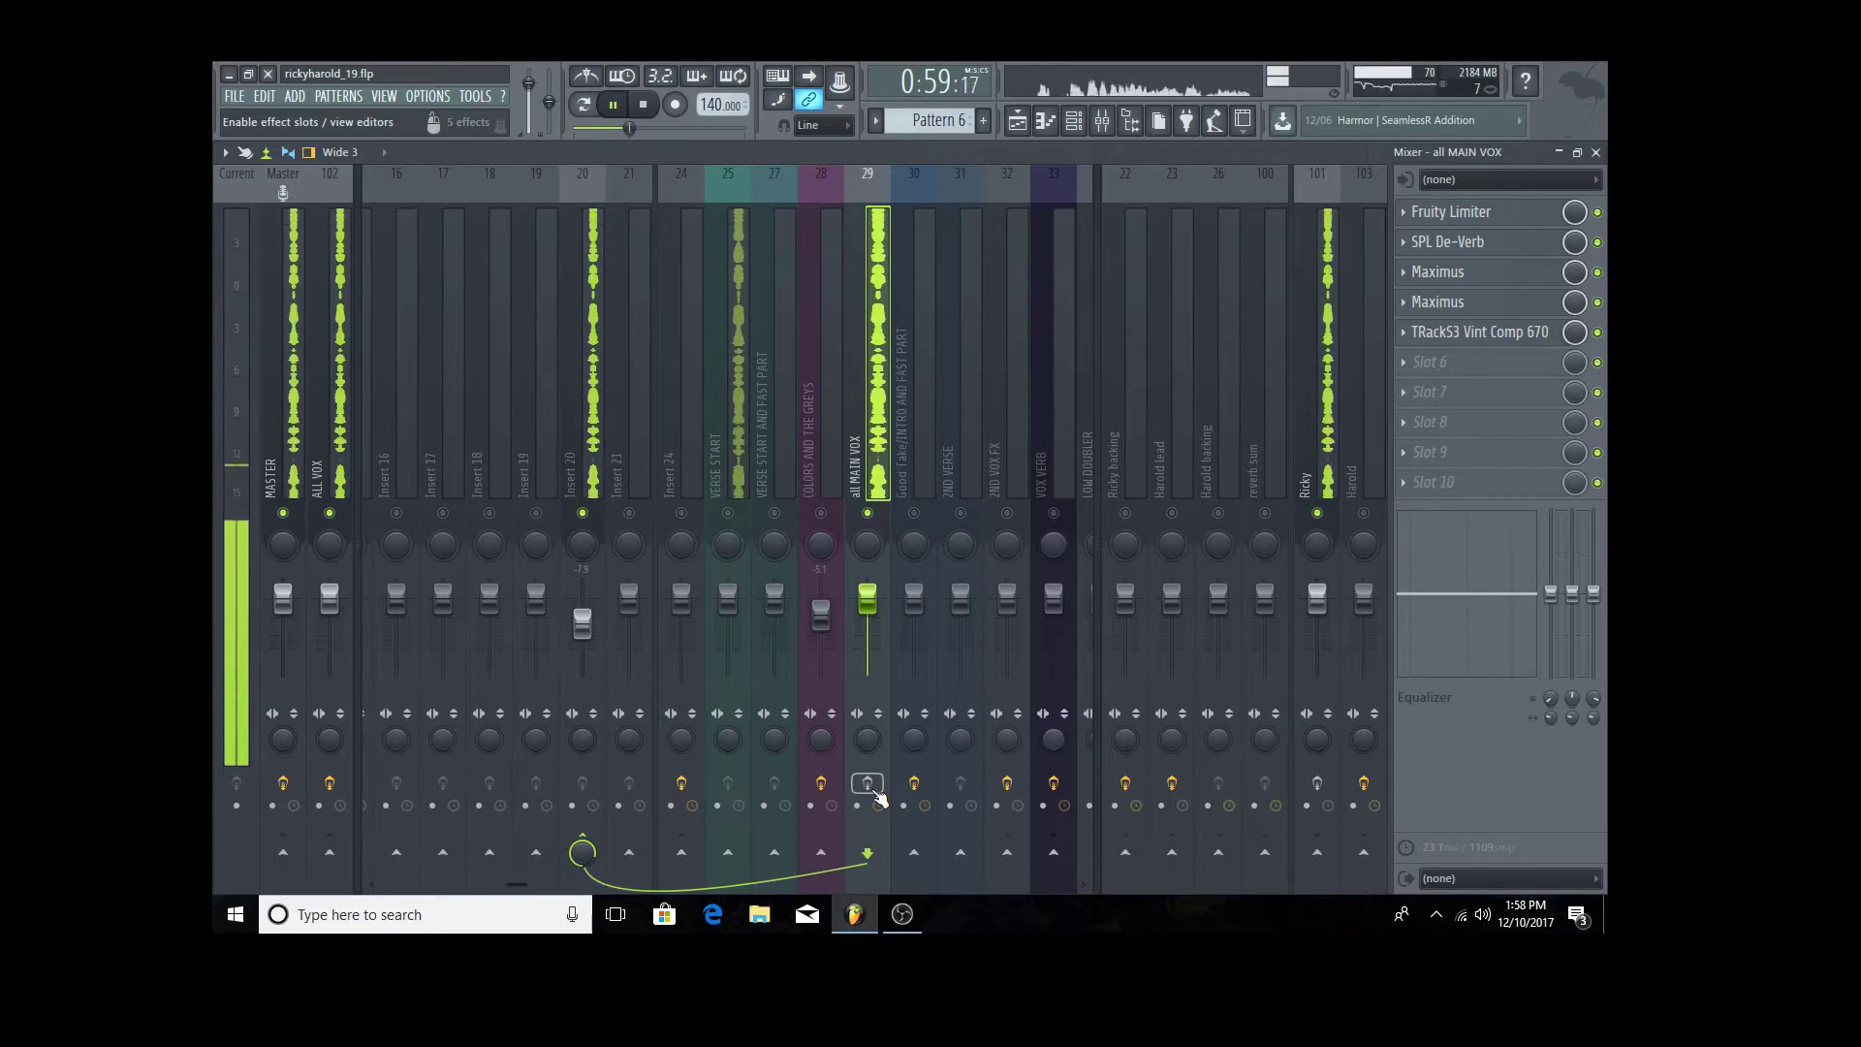
left_click(1477, 333)
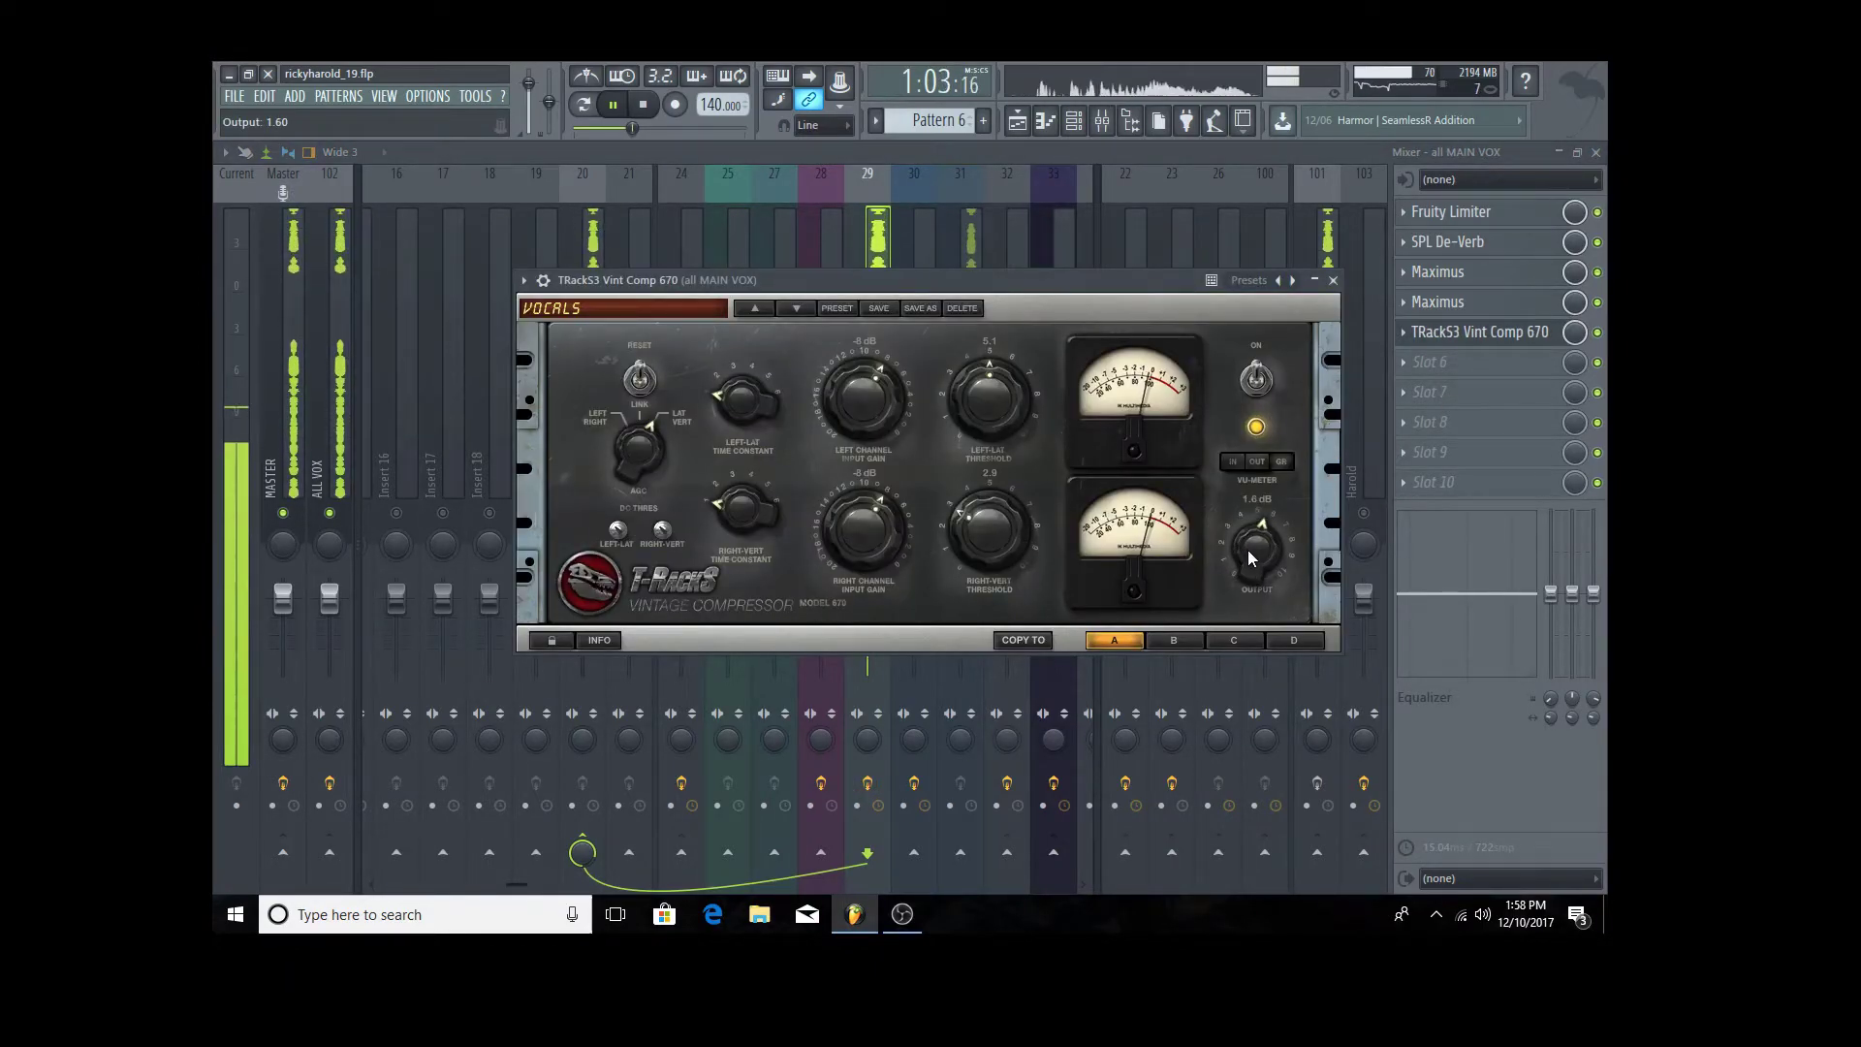
left_click_drag(1249, 551, 1252, 560)
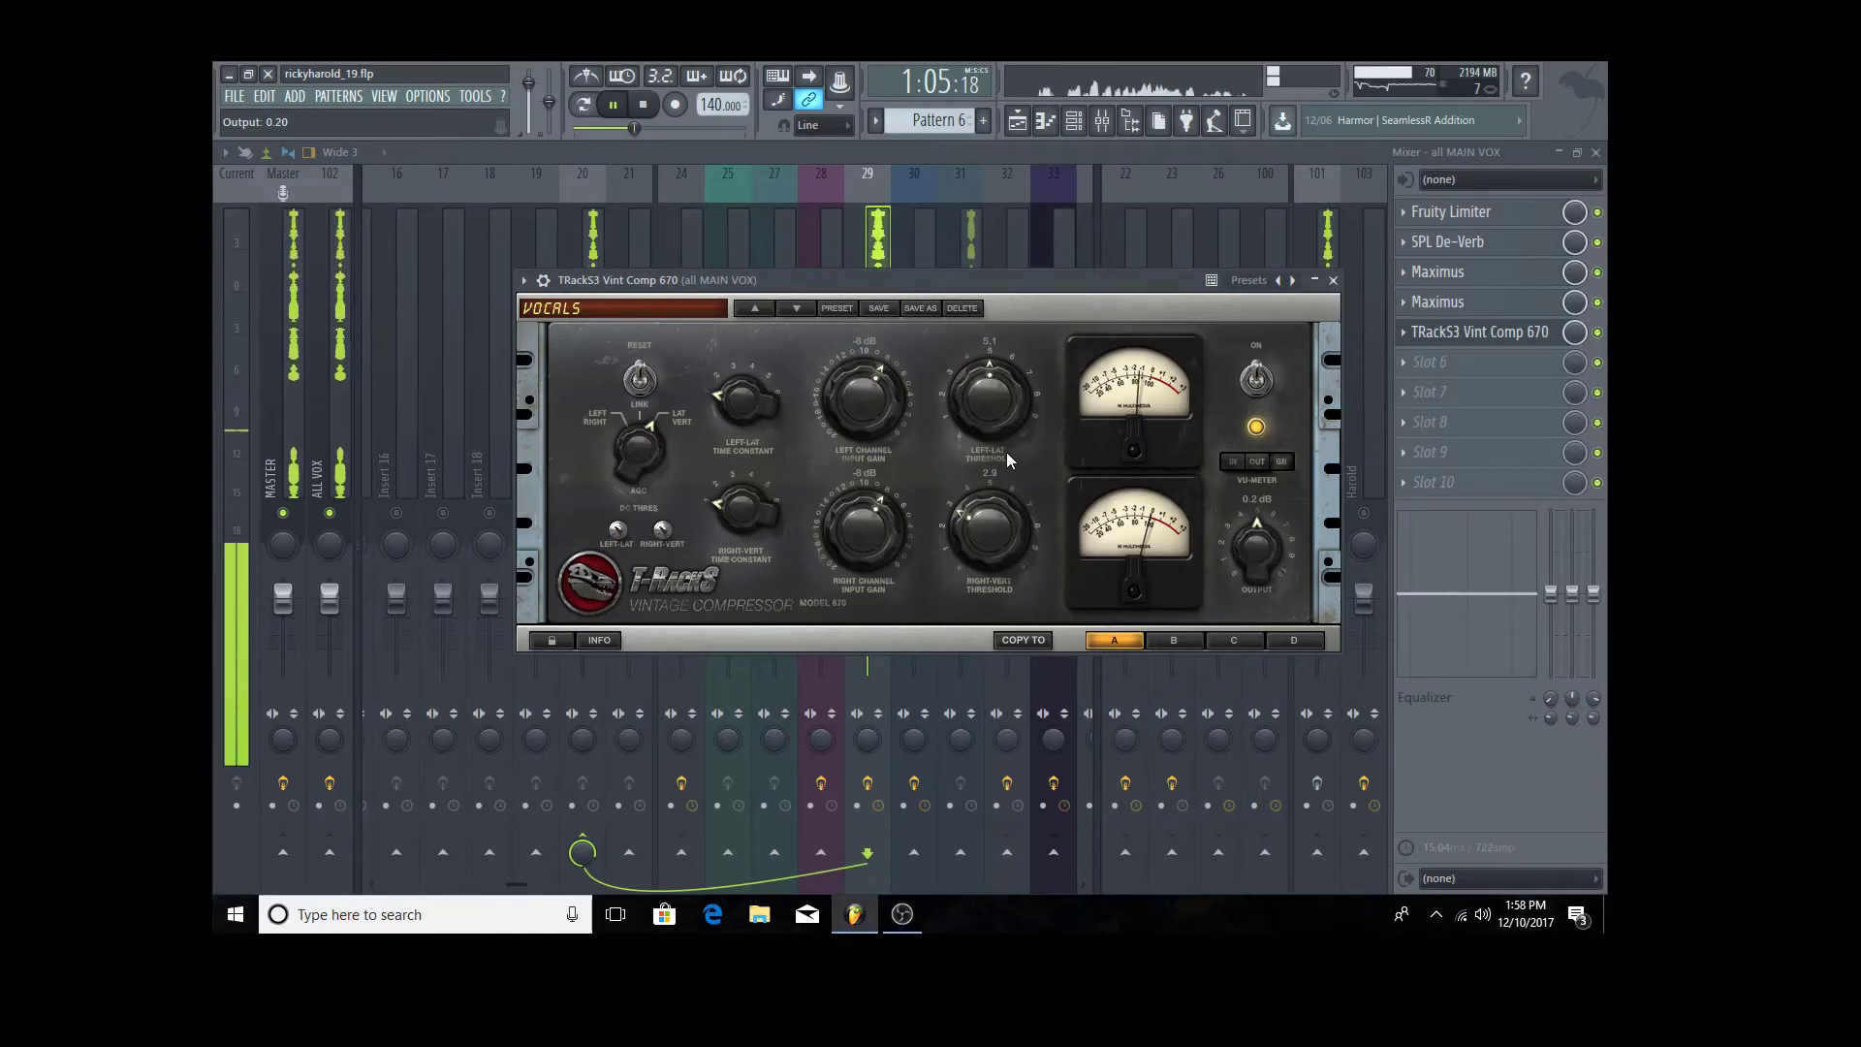
left_click_drag(982, 424, 995, 483)
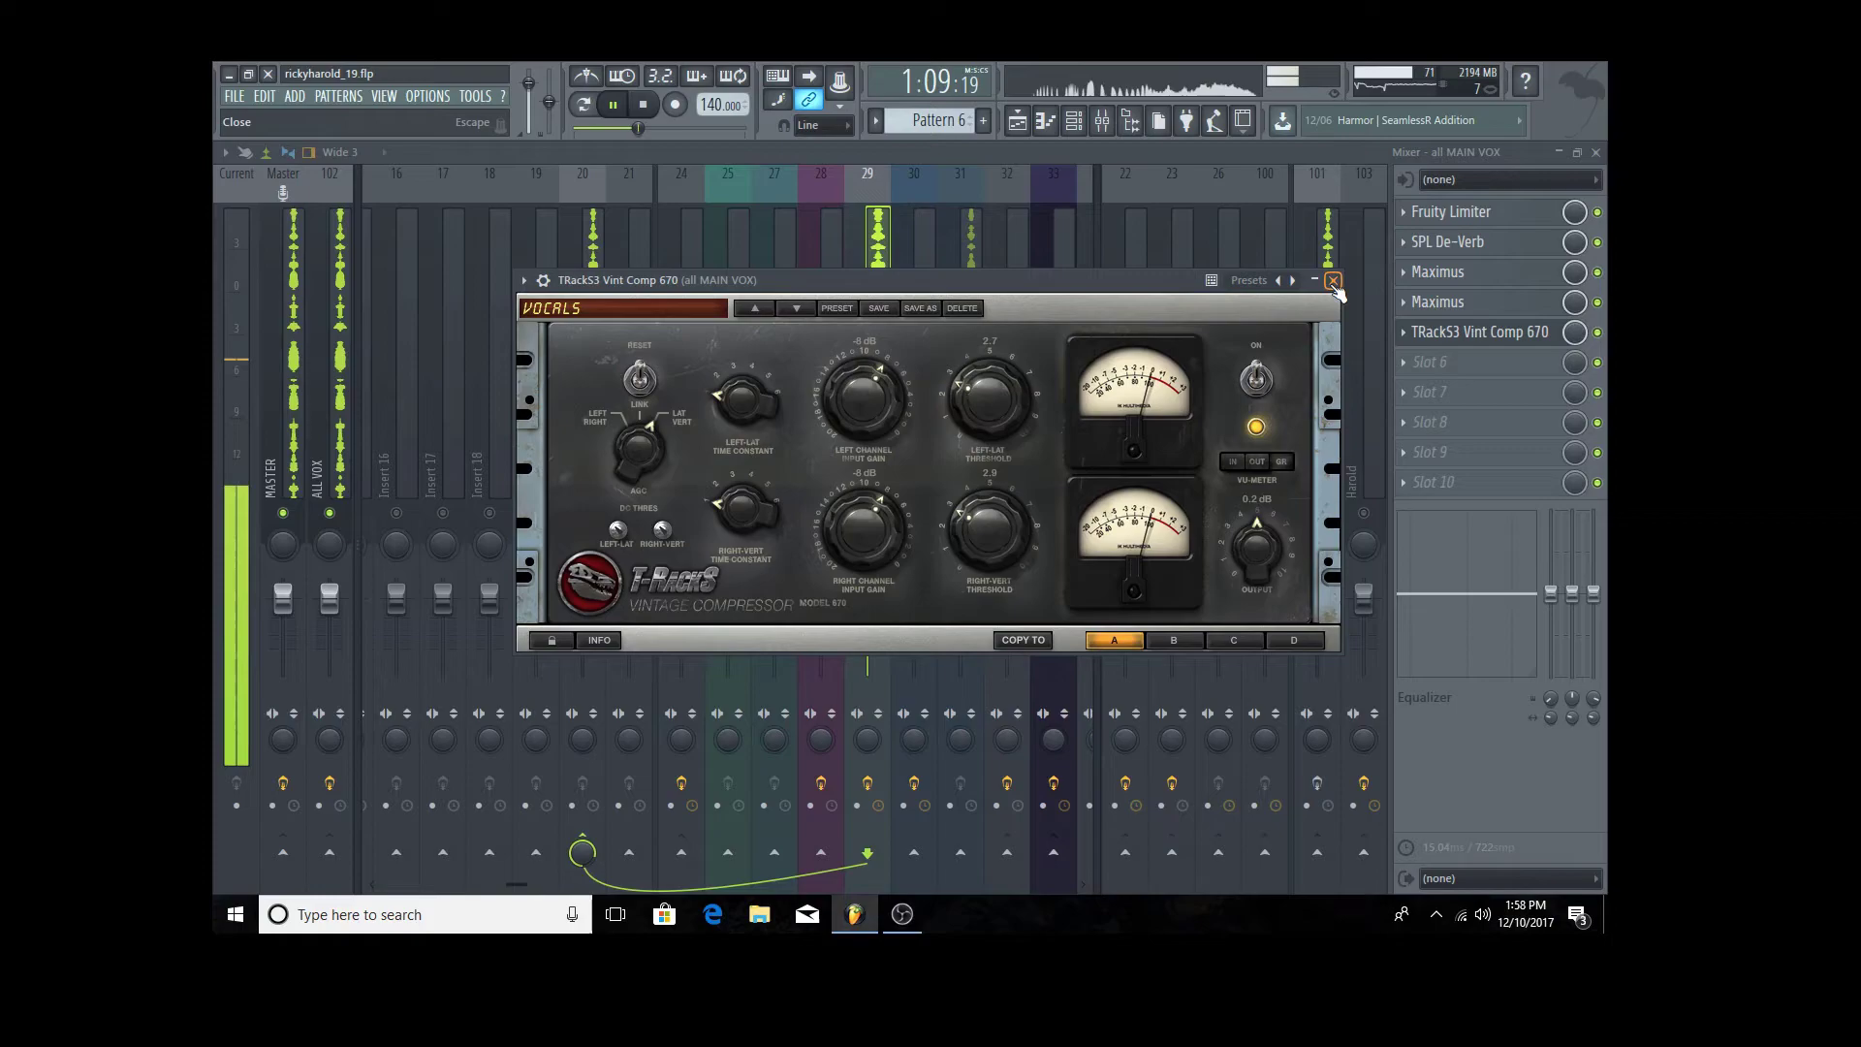
left_click(1332, 279)
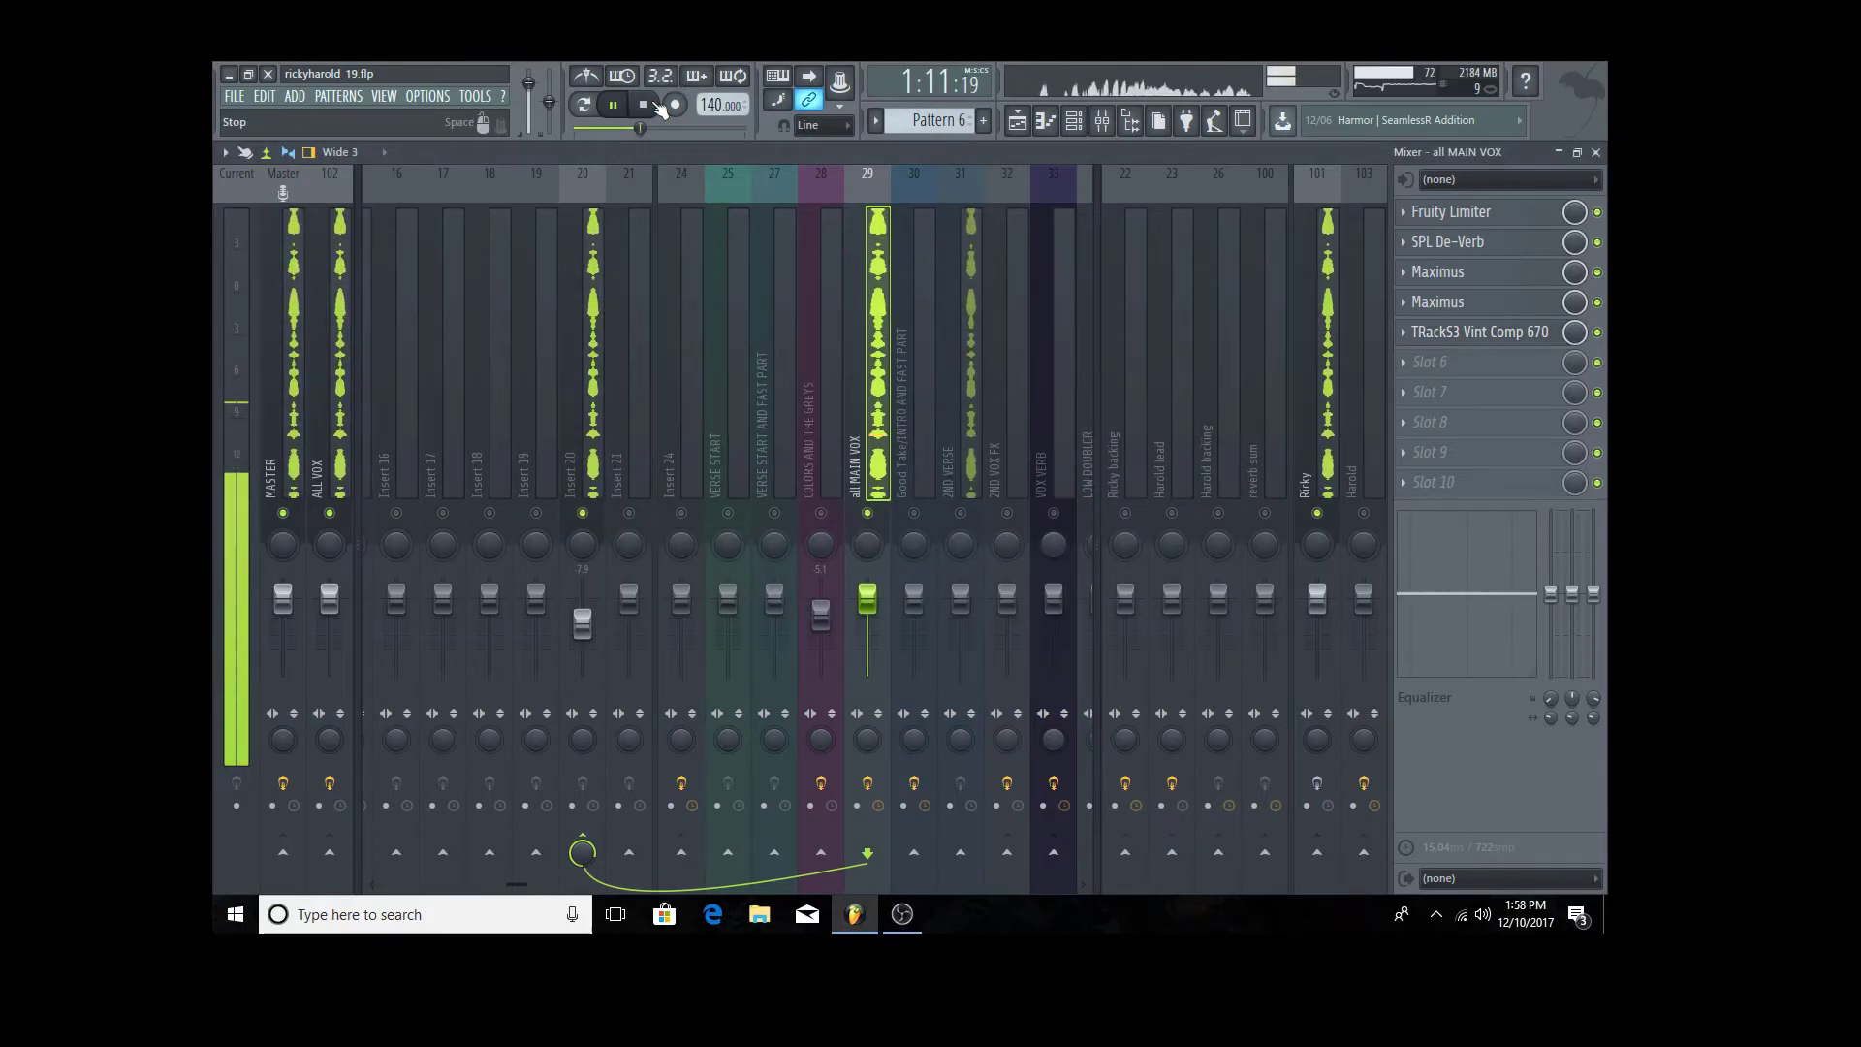
left_click(625, 109)
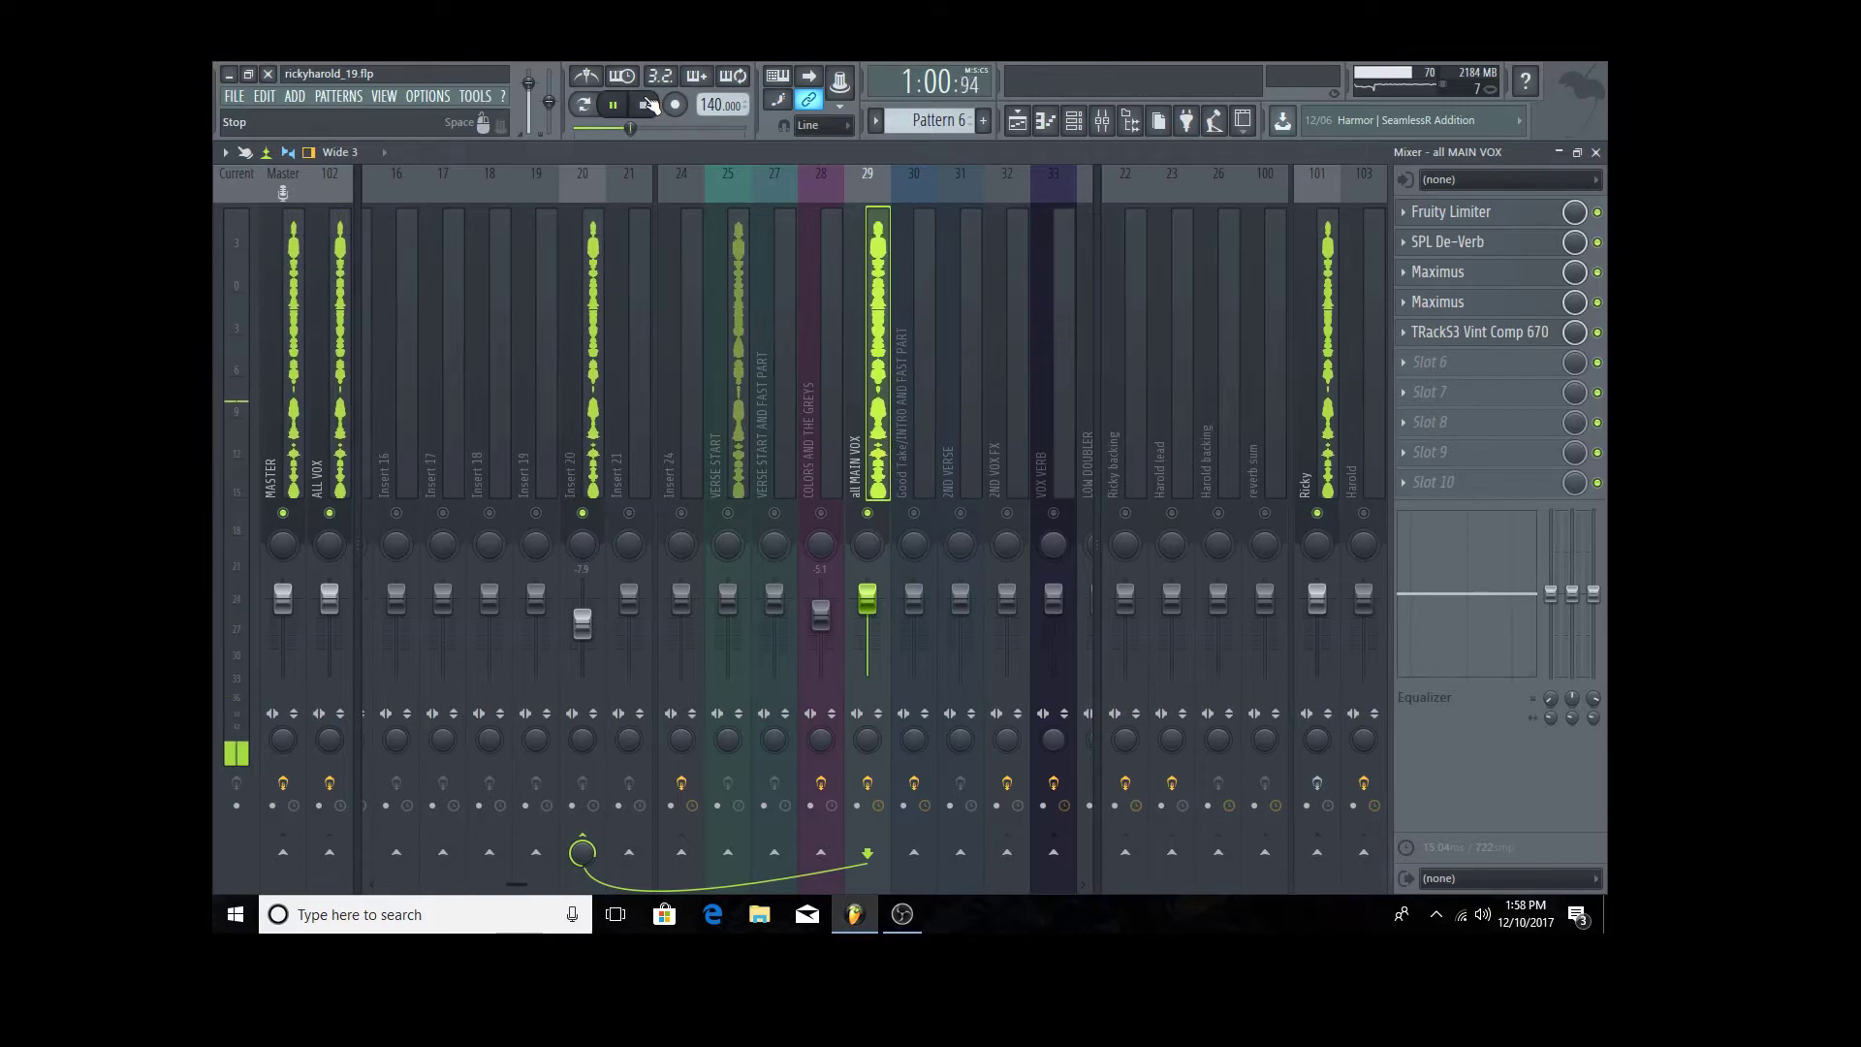
- Stop playback with Space, then view and close the second Maximus on the vocal track
key("space")
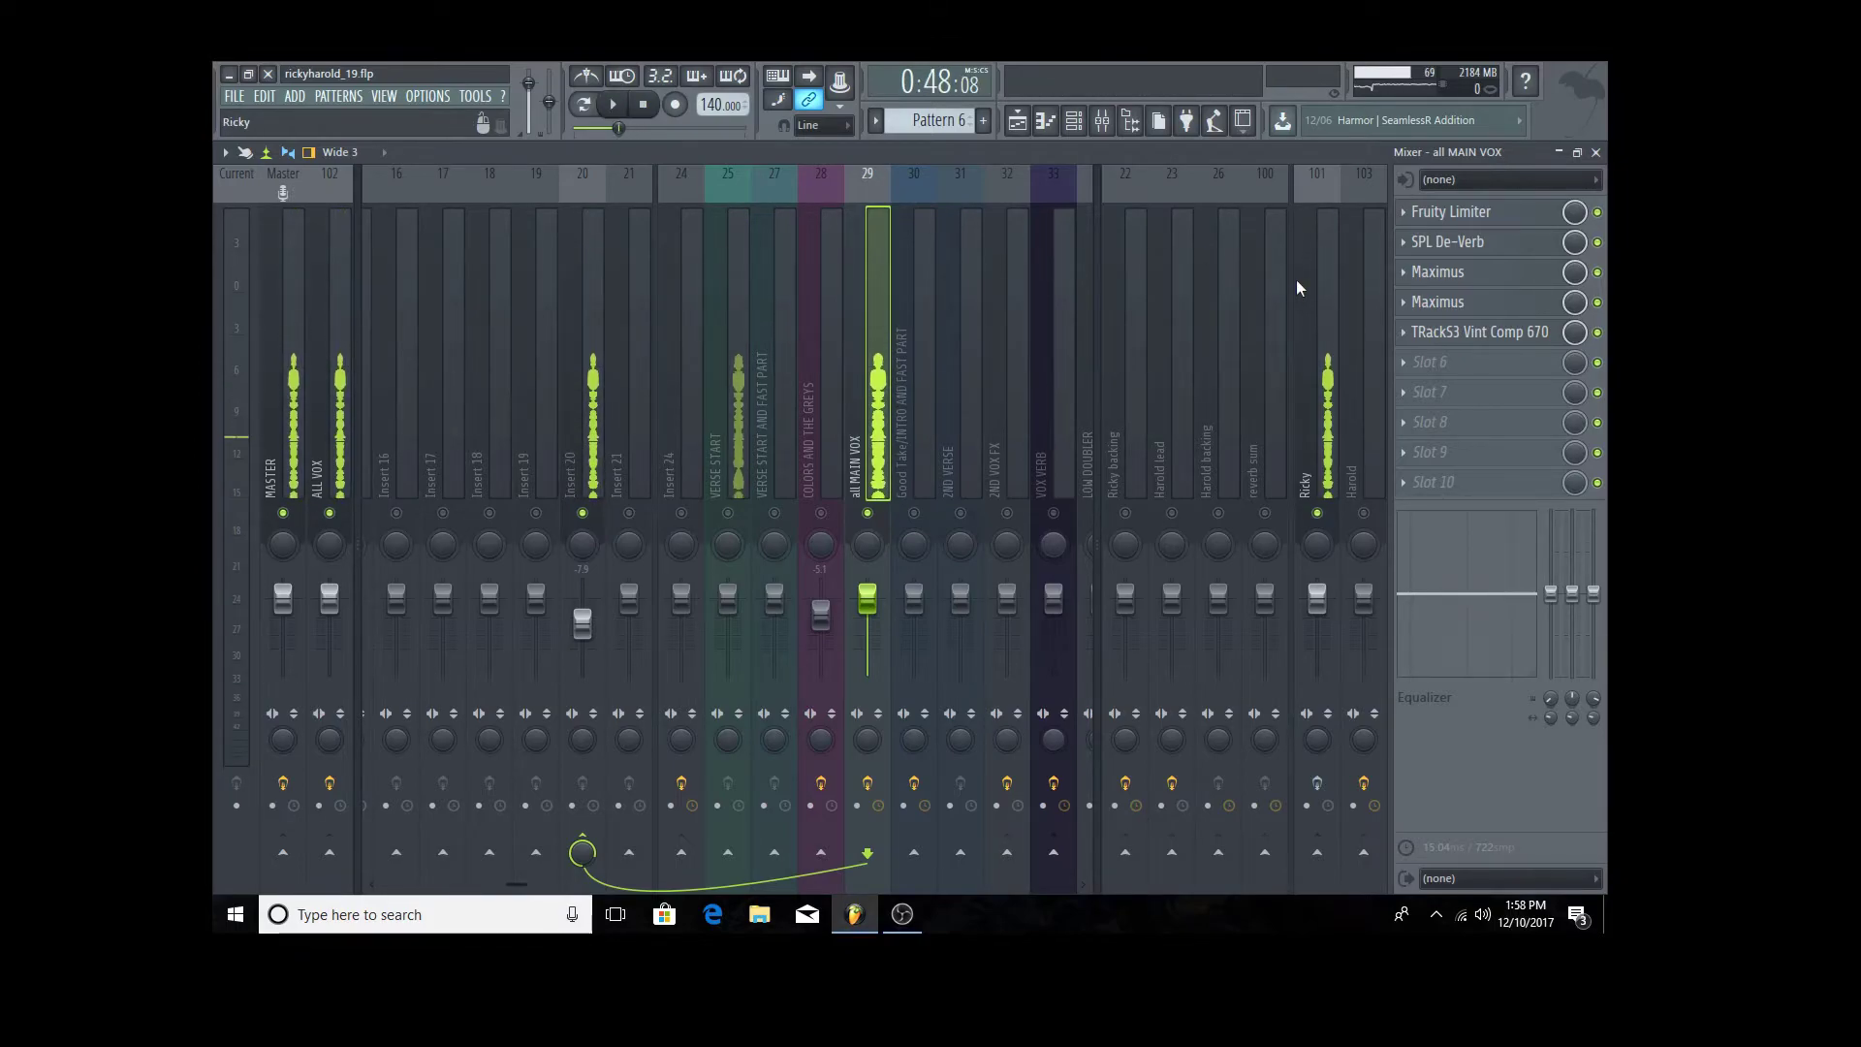
left_click(1469, 303)
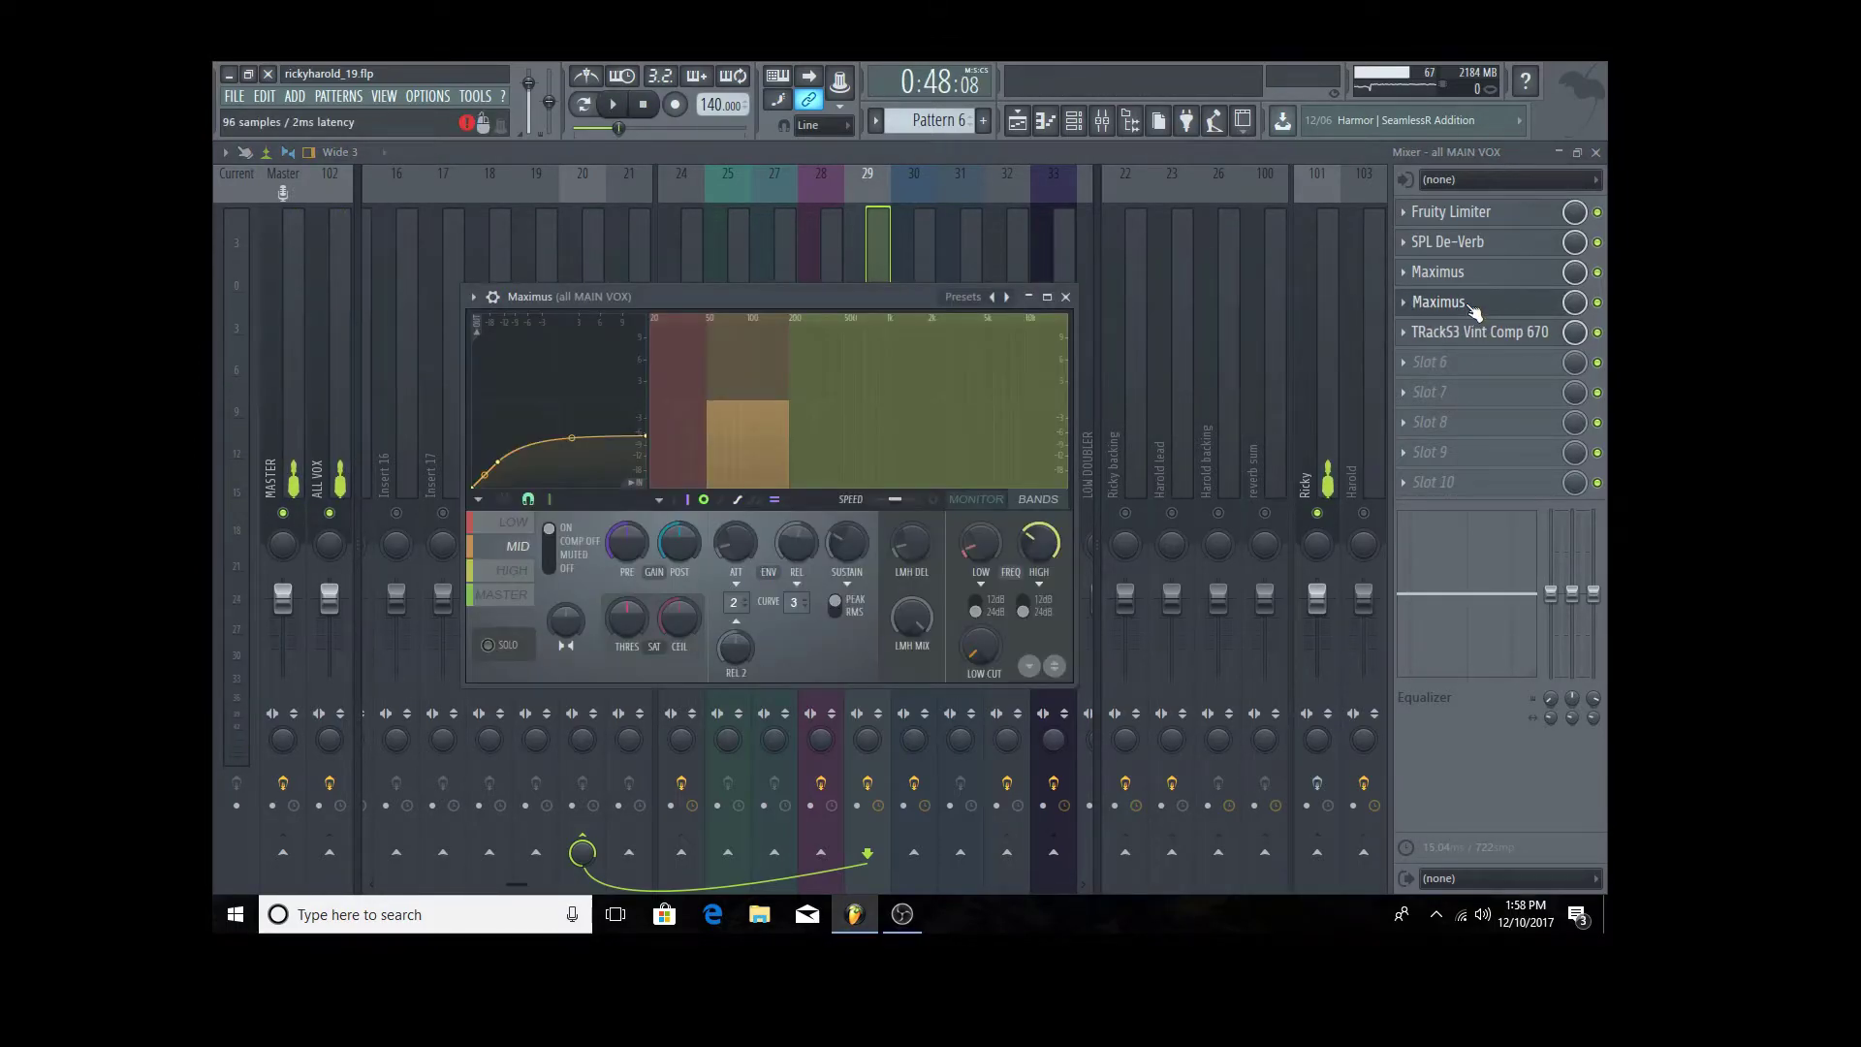
left_click(1070, 299)
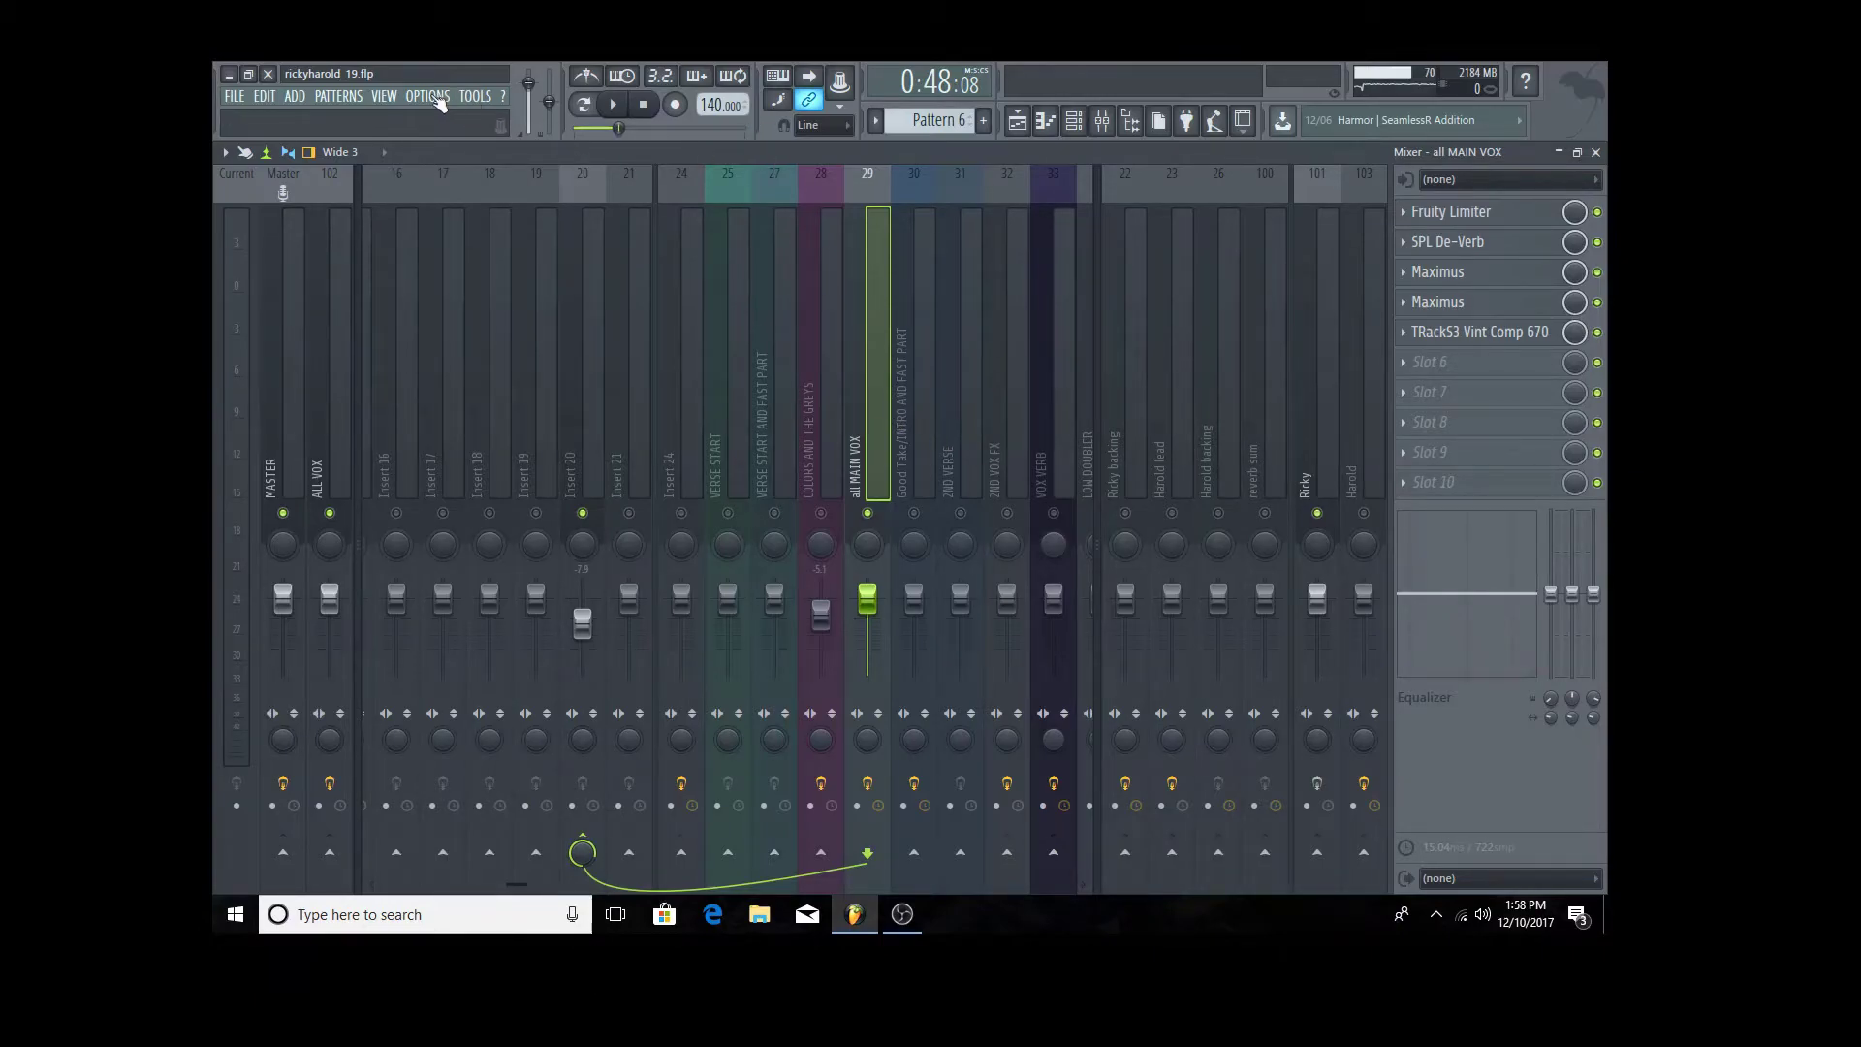
- Browse saved mixer track states from track 29 and start renaming Vocal cleanup MAH
right_click(876, 450)
mouse_move(921, 254)
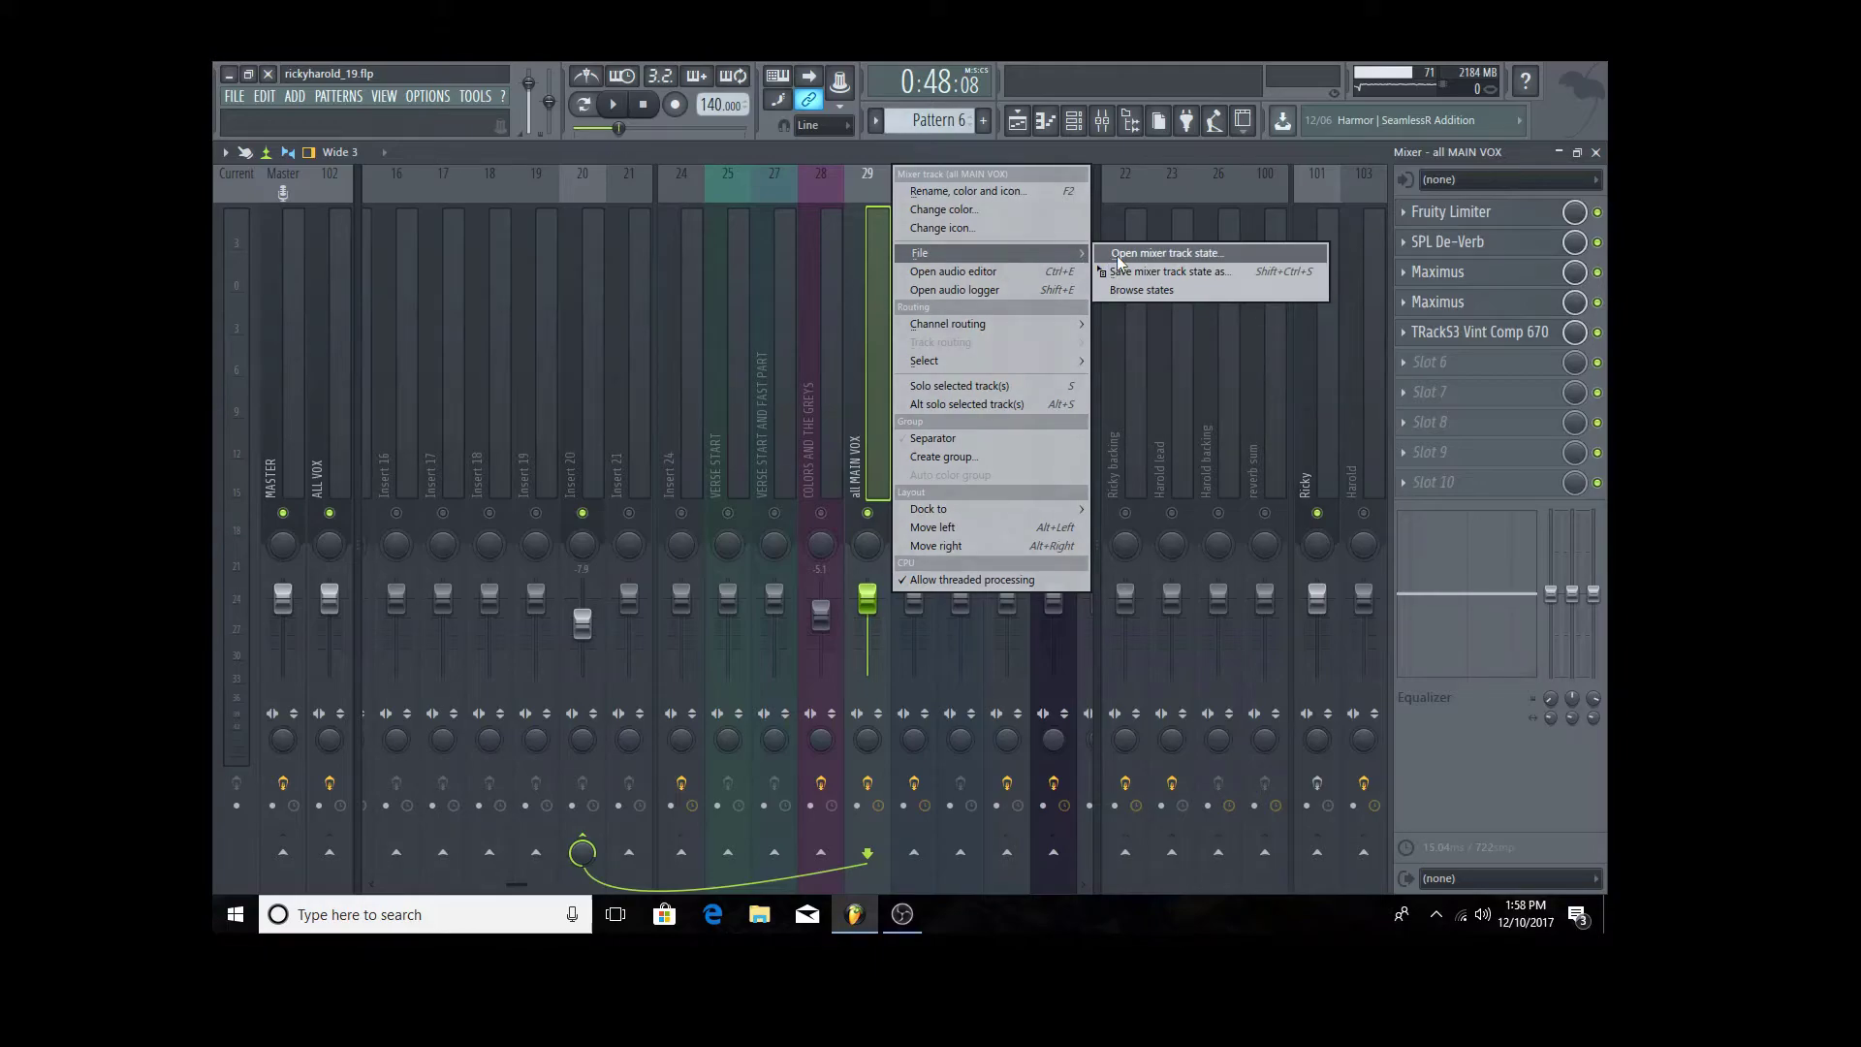
left_click(1116, 255)
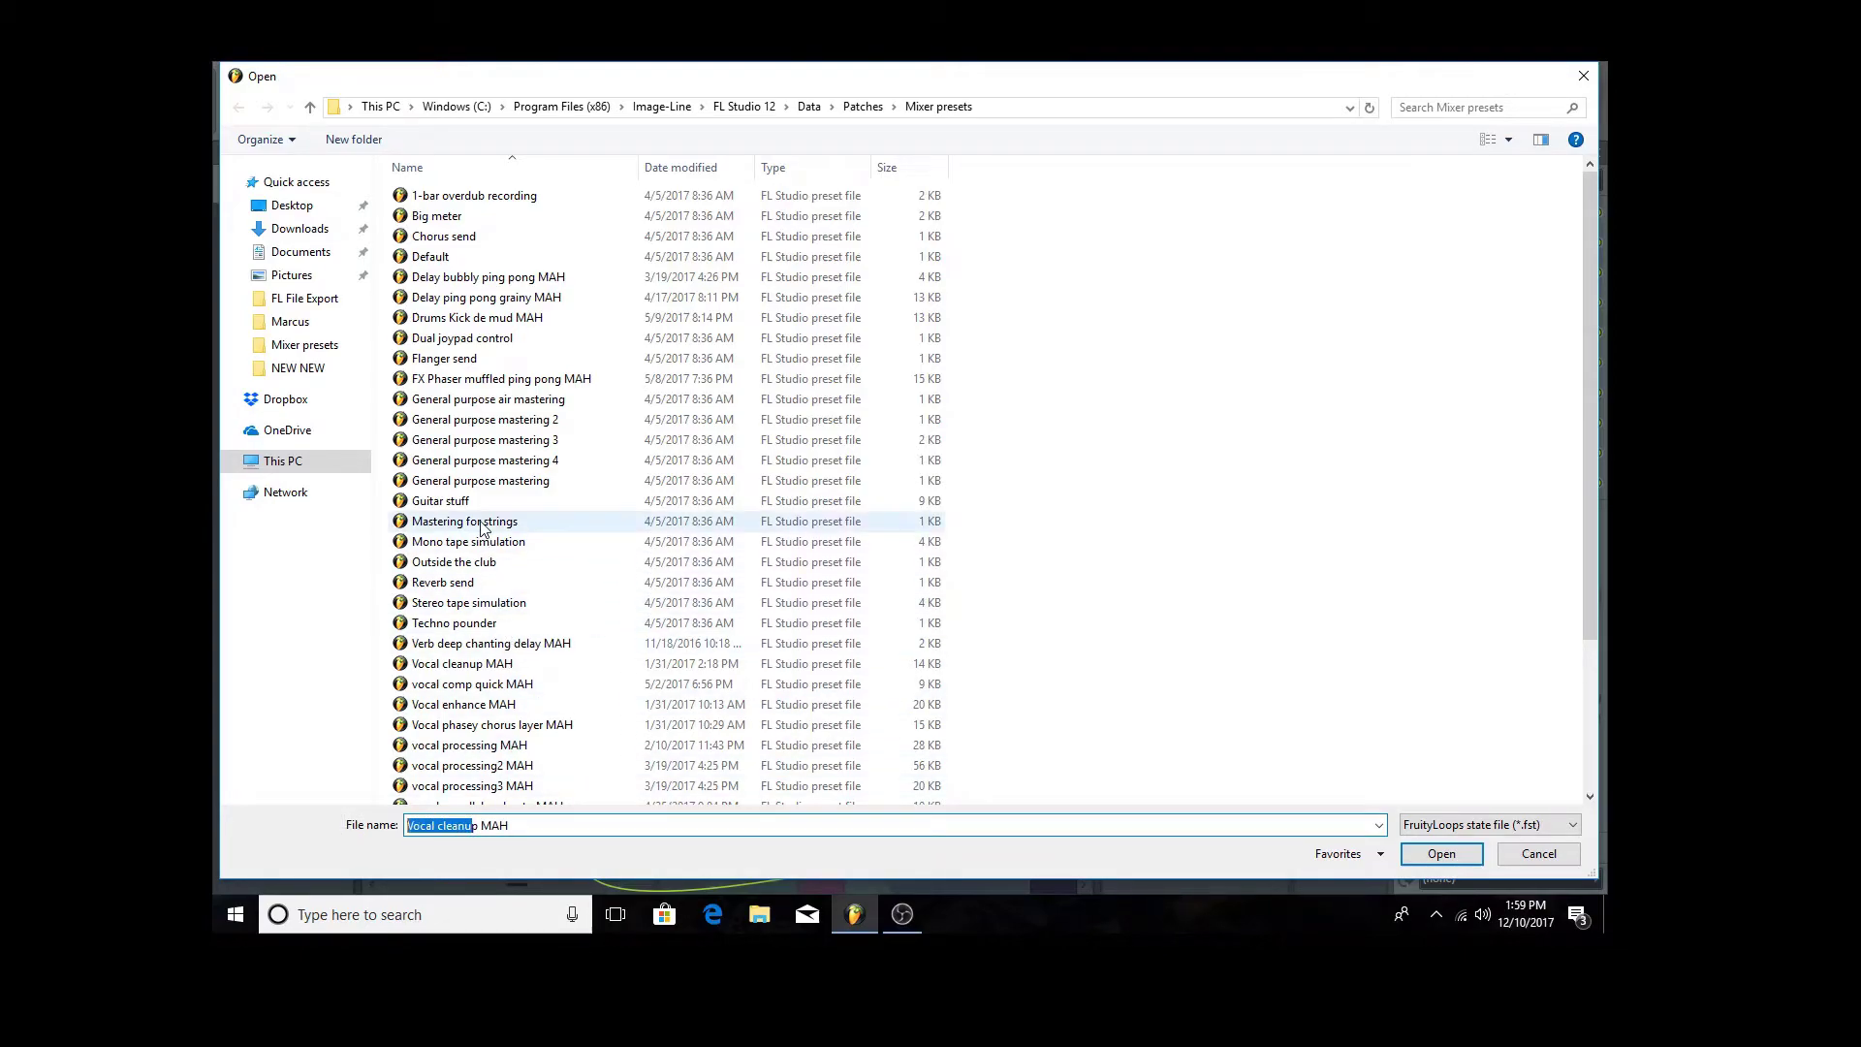
right_click(463, 673)
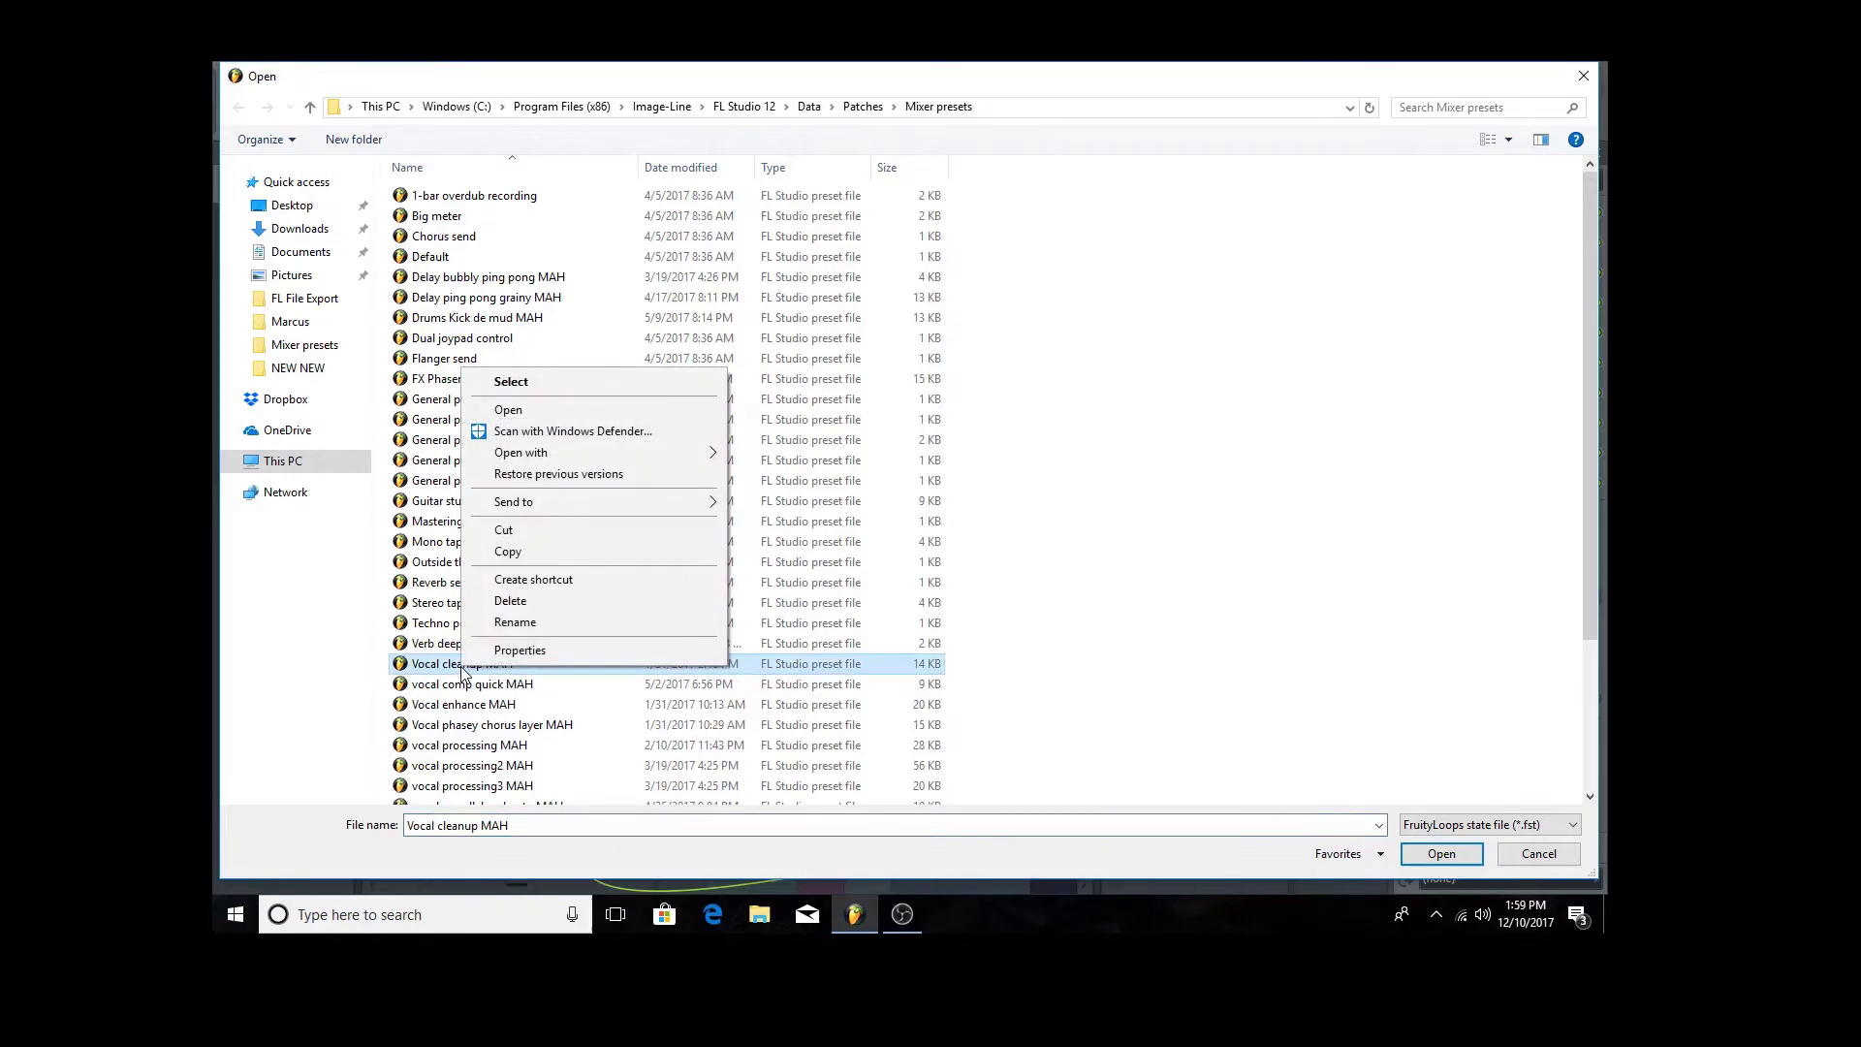
left_click(514, 621)
type("thicken")
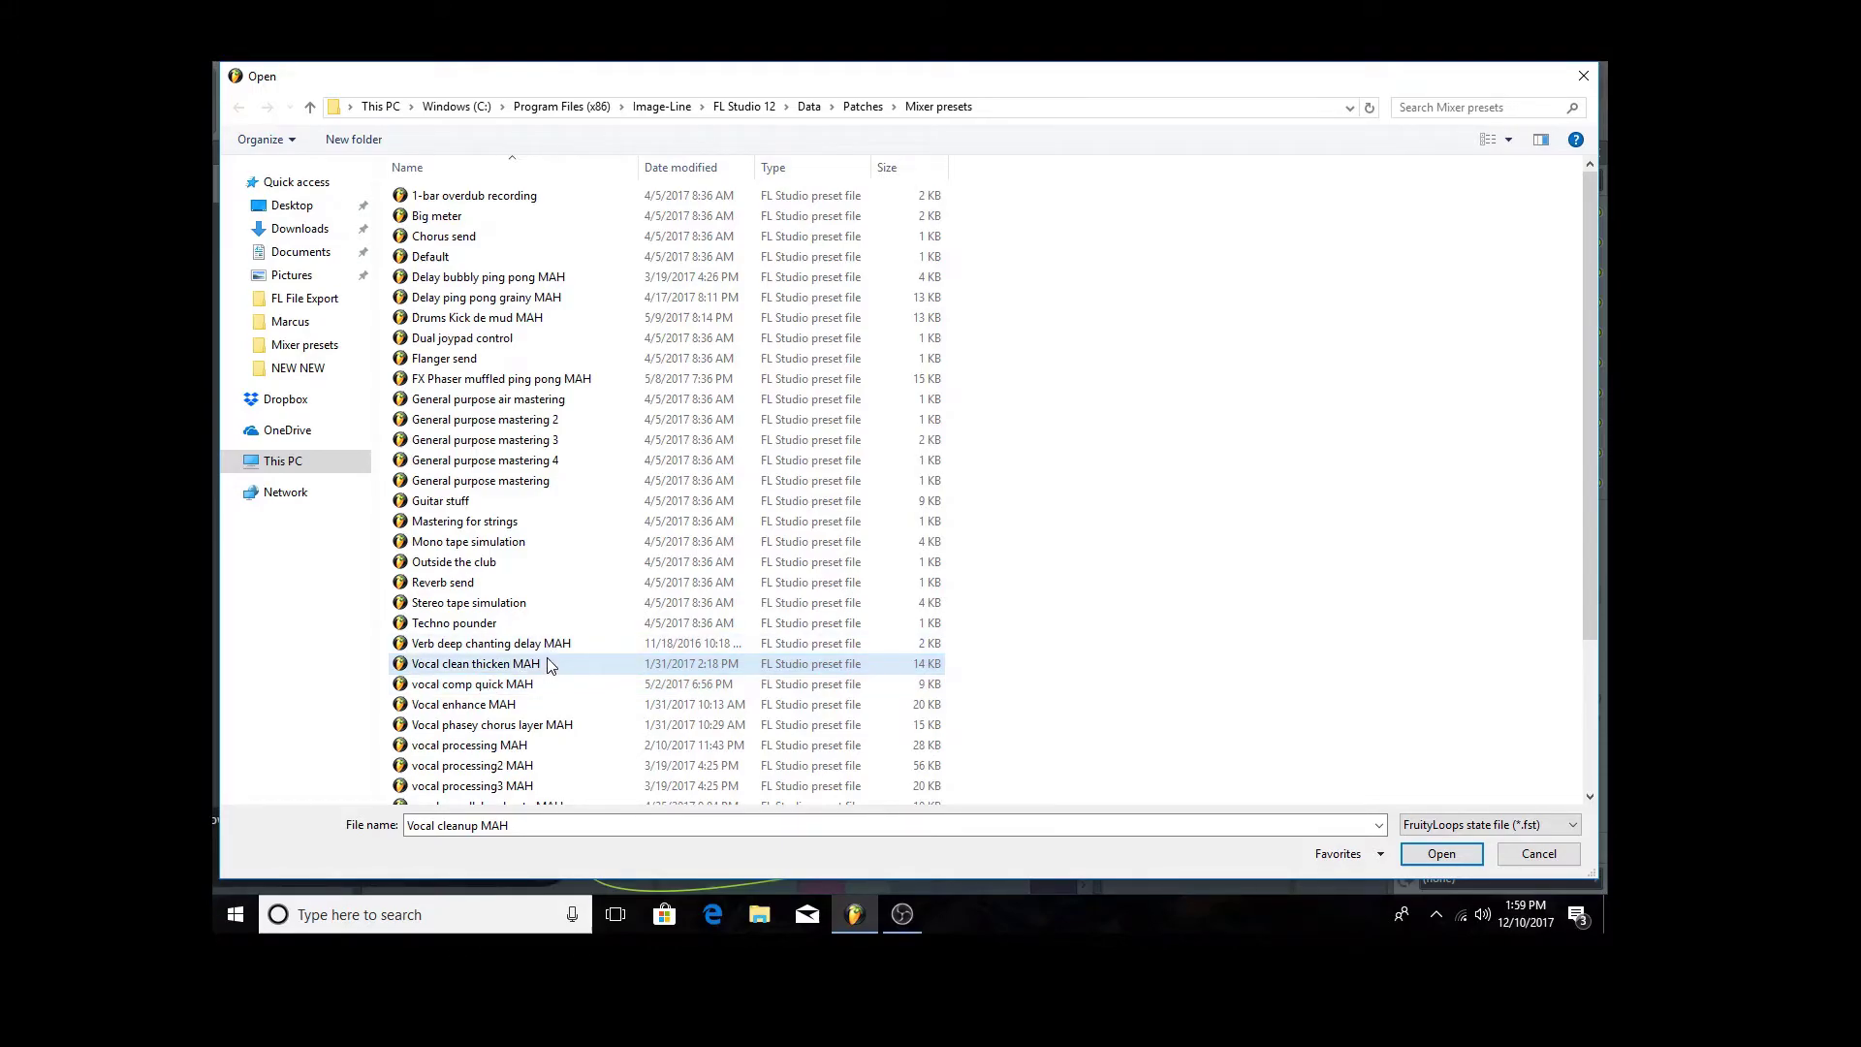
scroll(547, 669, "down", 1)
scroll(546, 622, "down", 1)
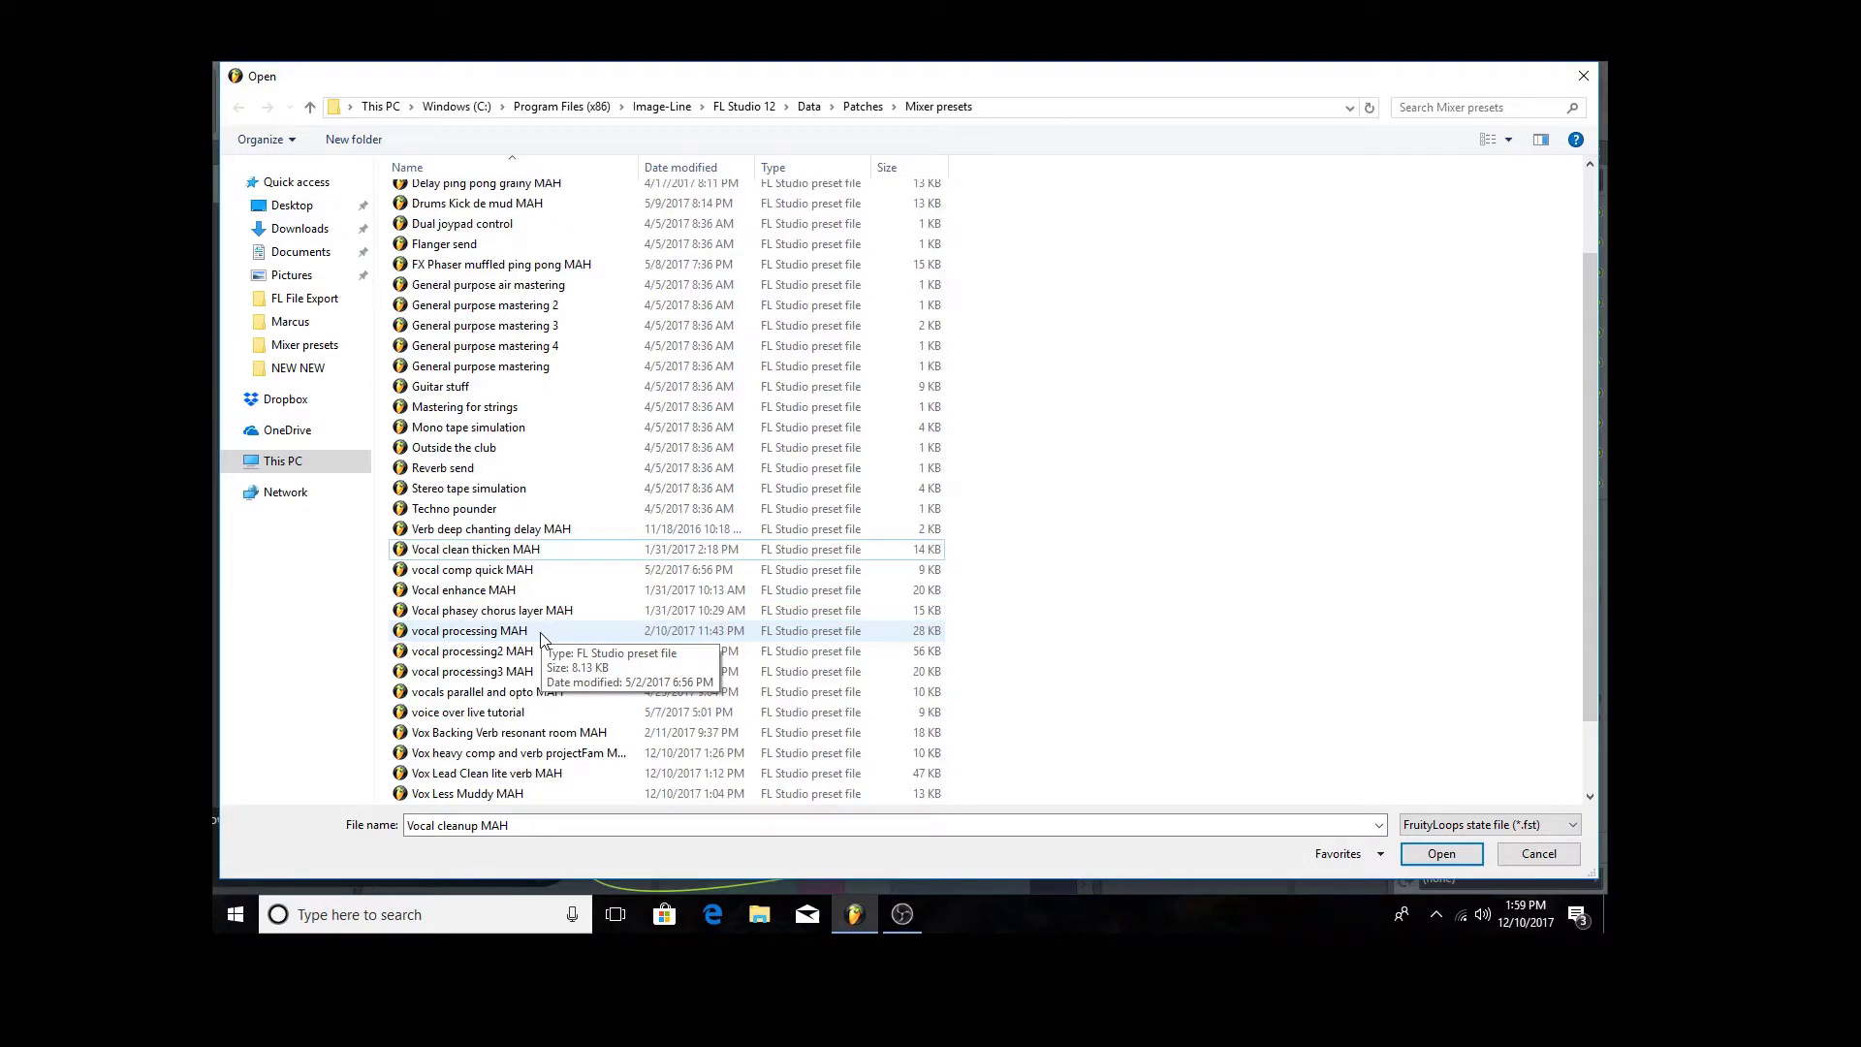
scroll(544, 629, "down", 1)
scroll(541, 637, "down", 1)
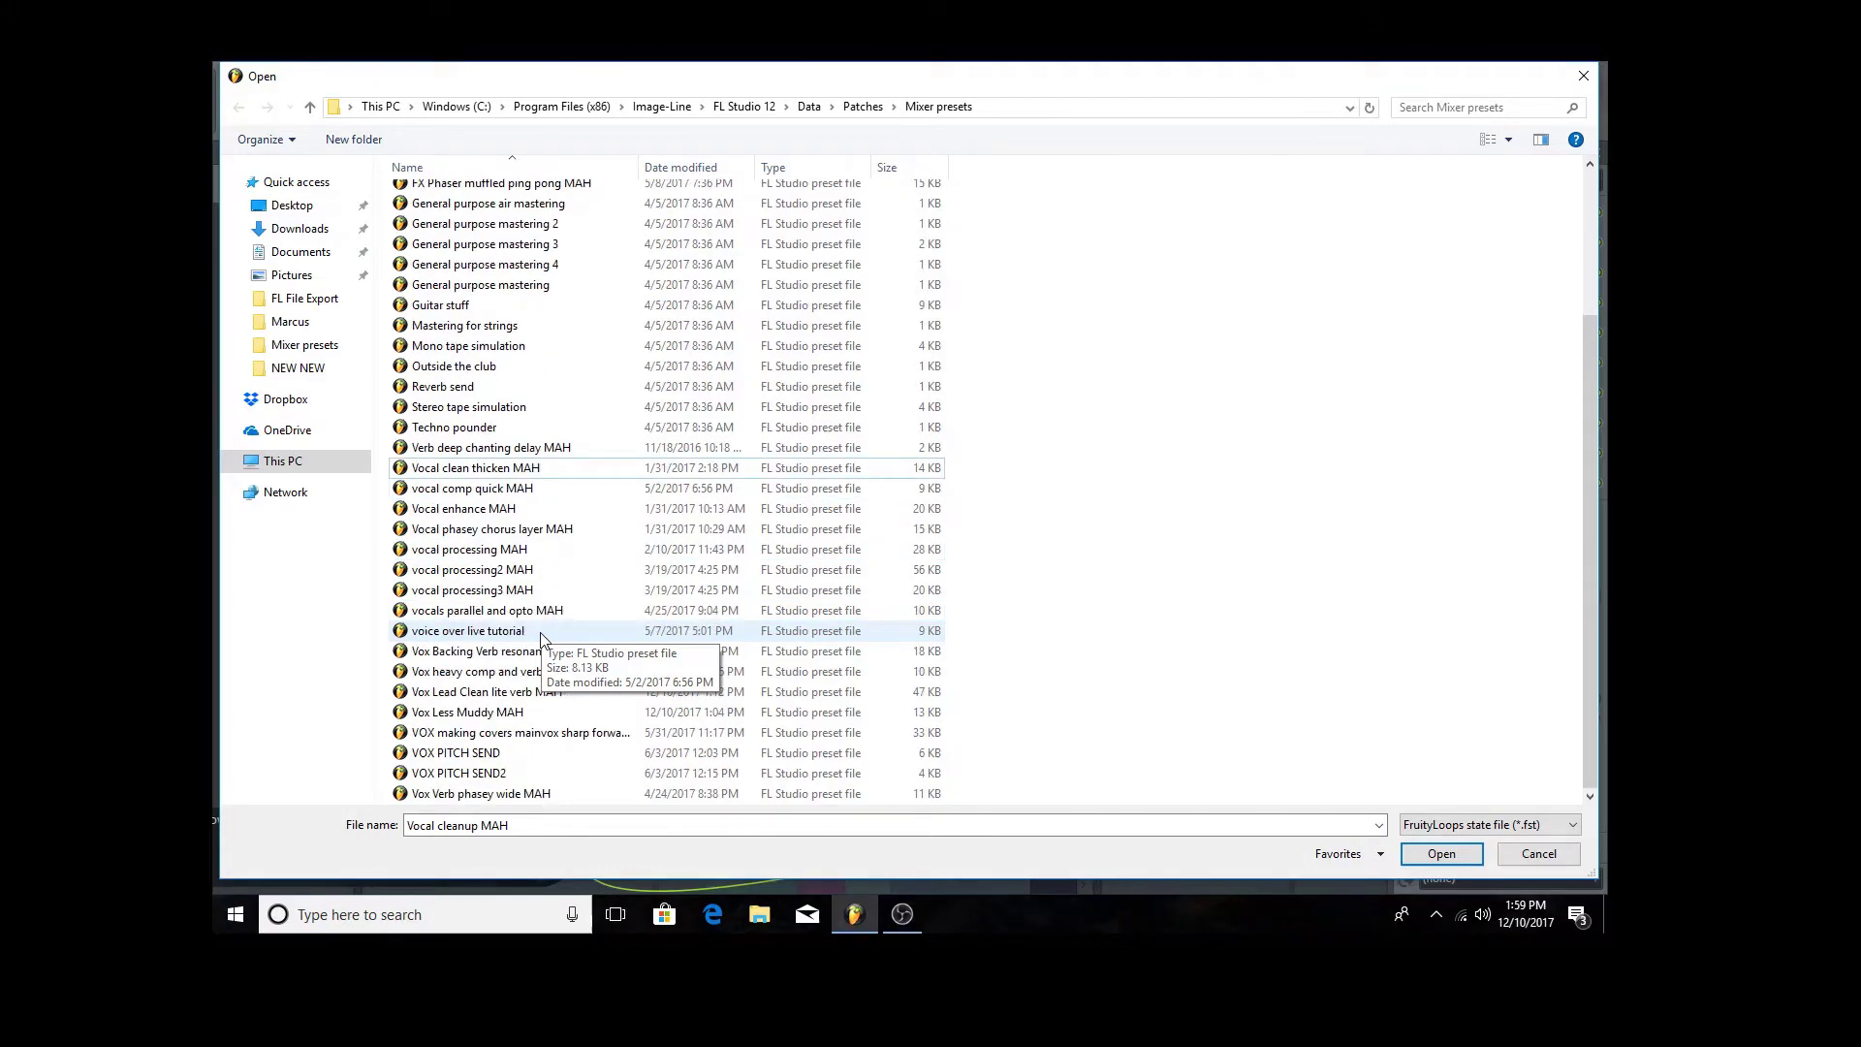
scroll(541, 639, "up", 2)
scroll(541, 640, "up", 2)
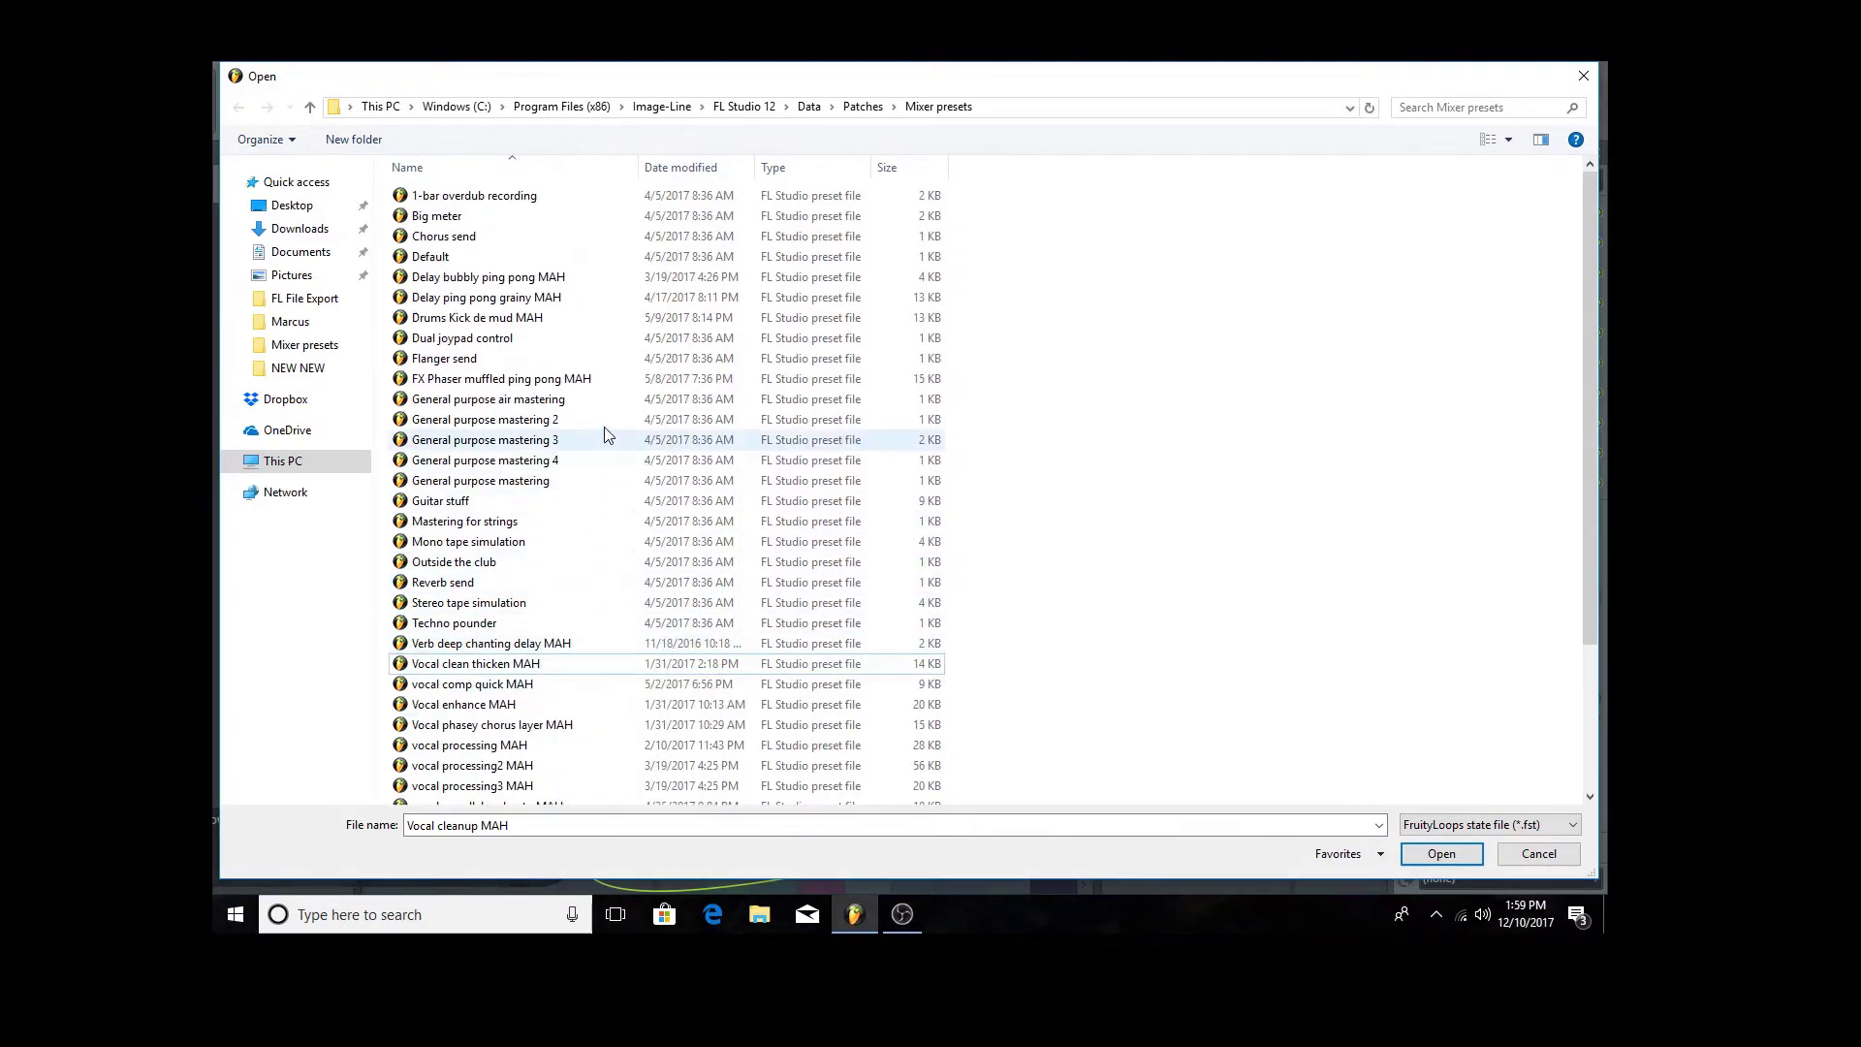
scroll(605, 394, "down", 3)
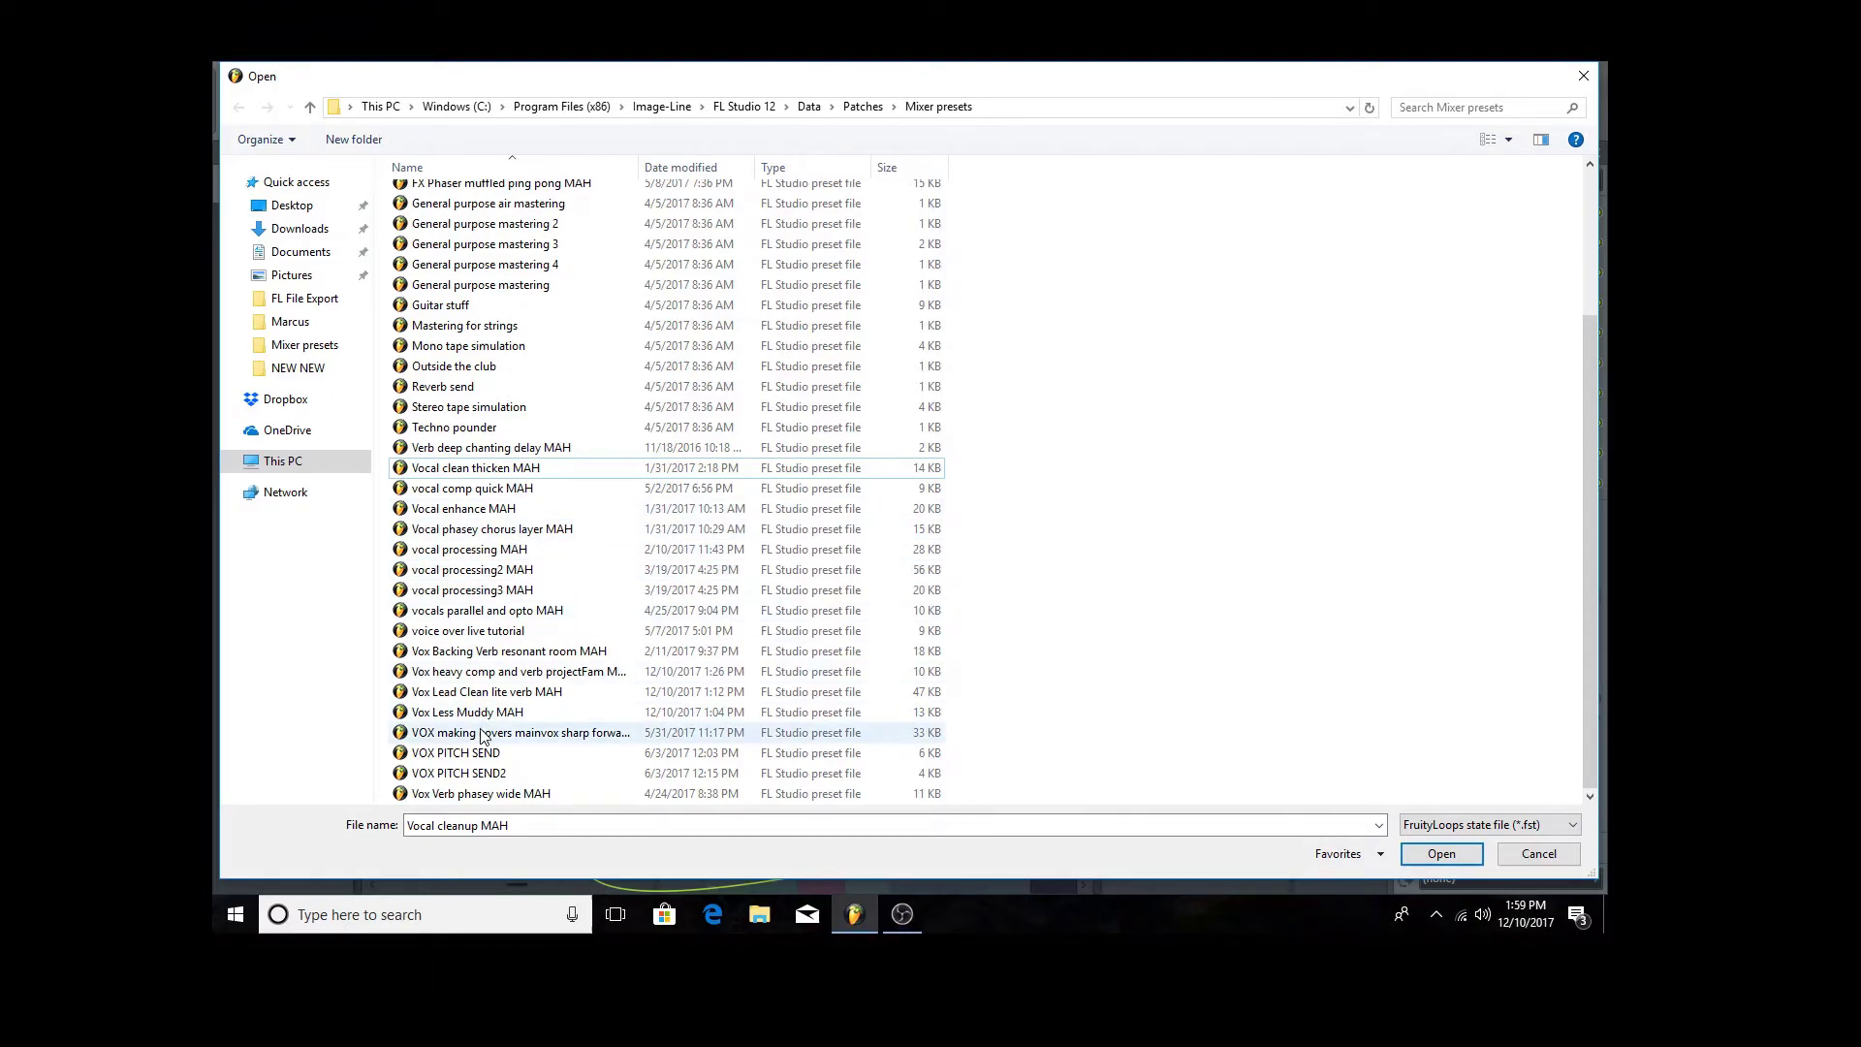
scroll(495, 611, "up", 3)
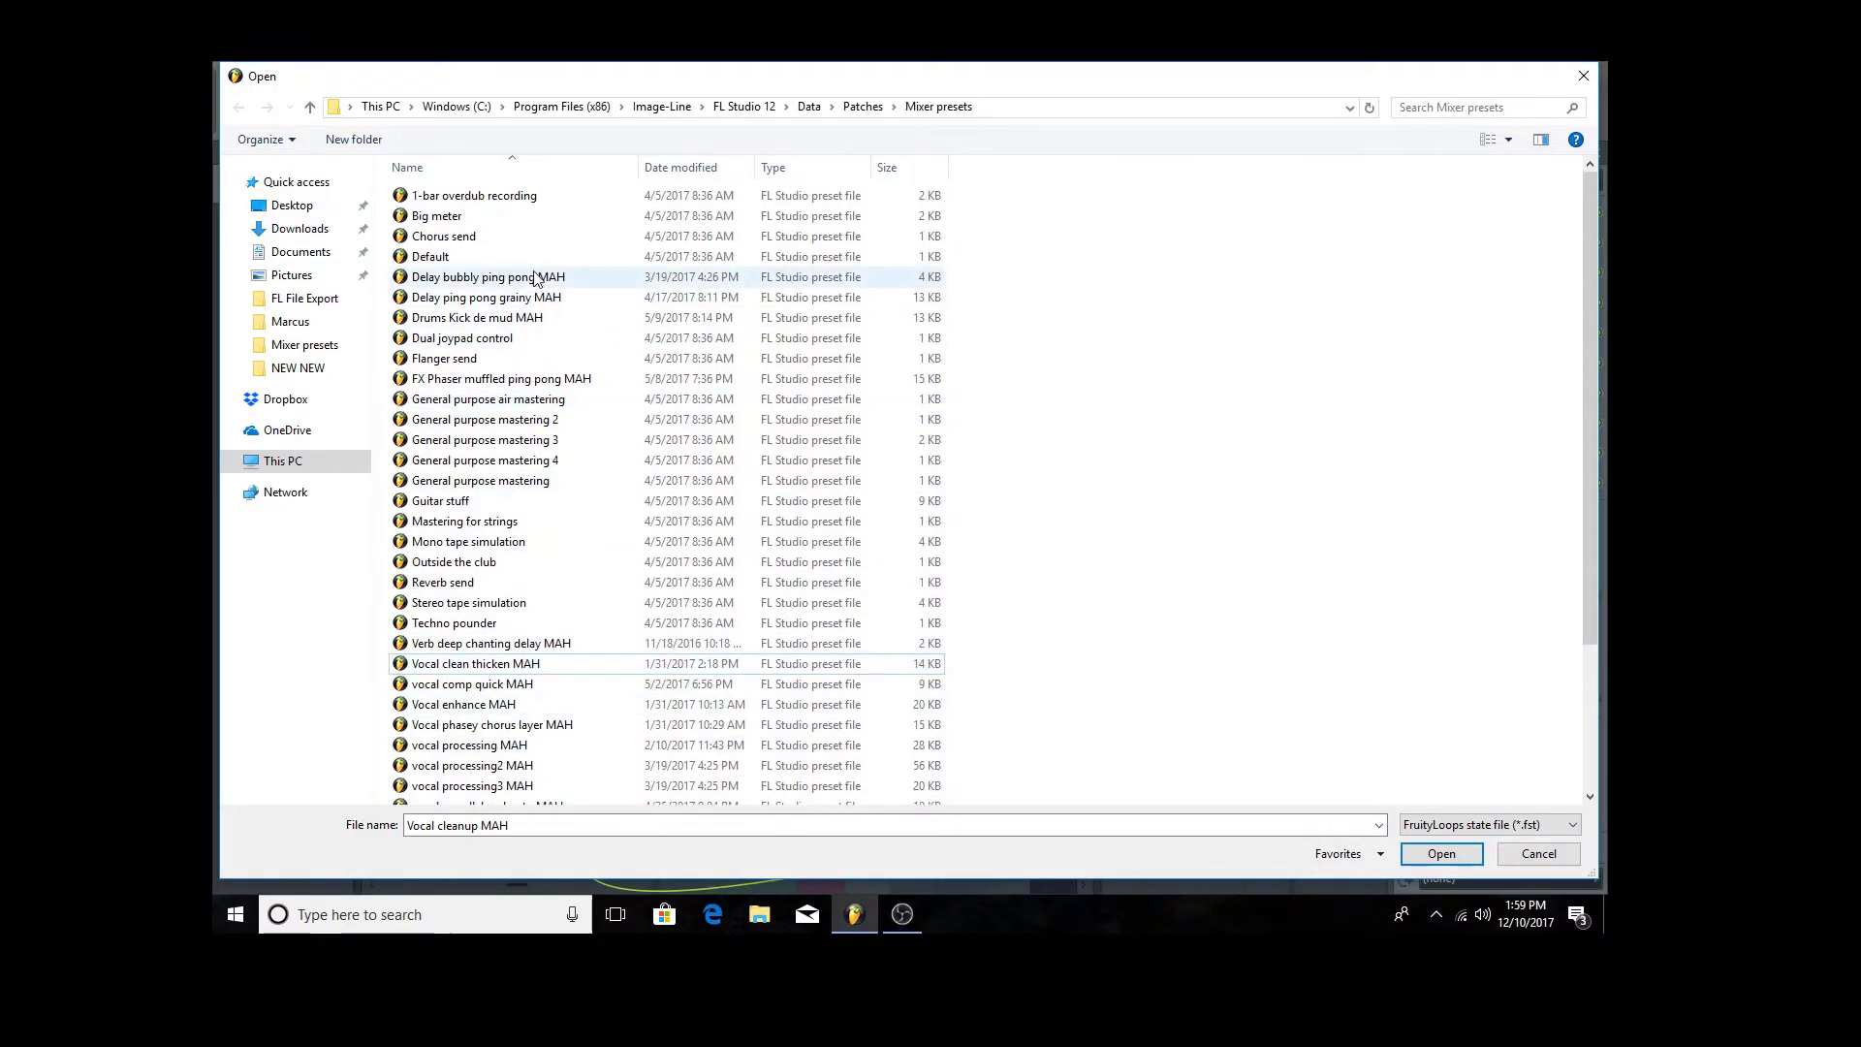
- Drag the Name column divider right so full preset names show
left_click_drag(641, 172, 879, 173)
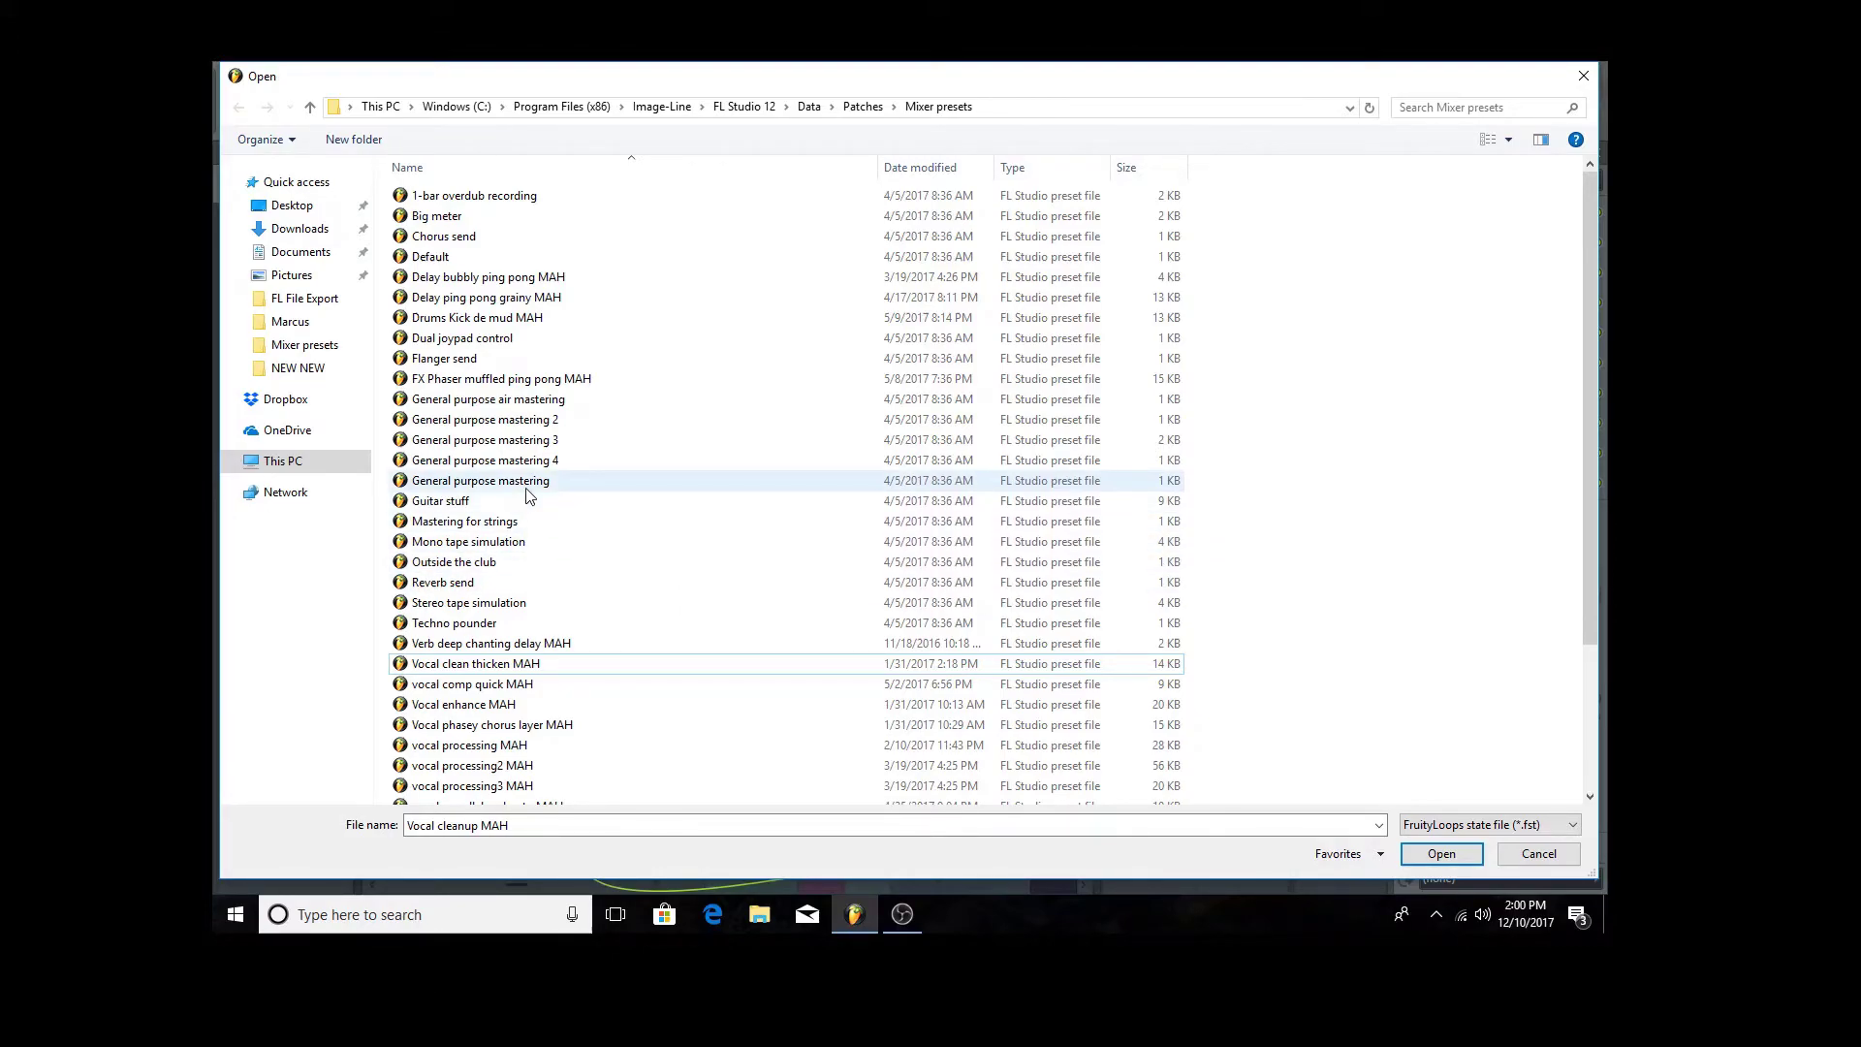
scroll(473, 625, "down", 3)
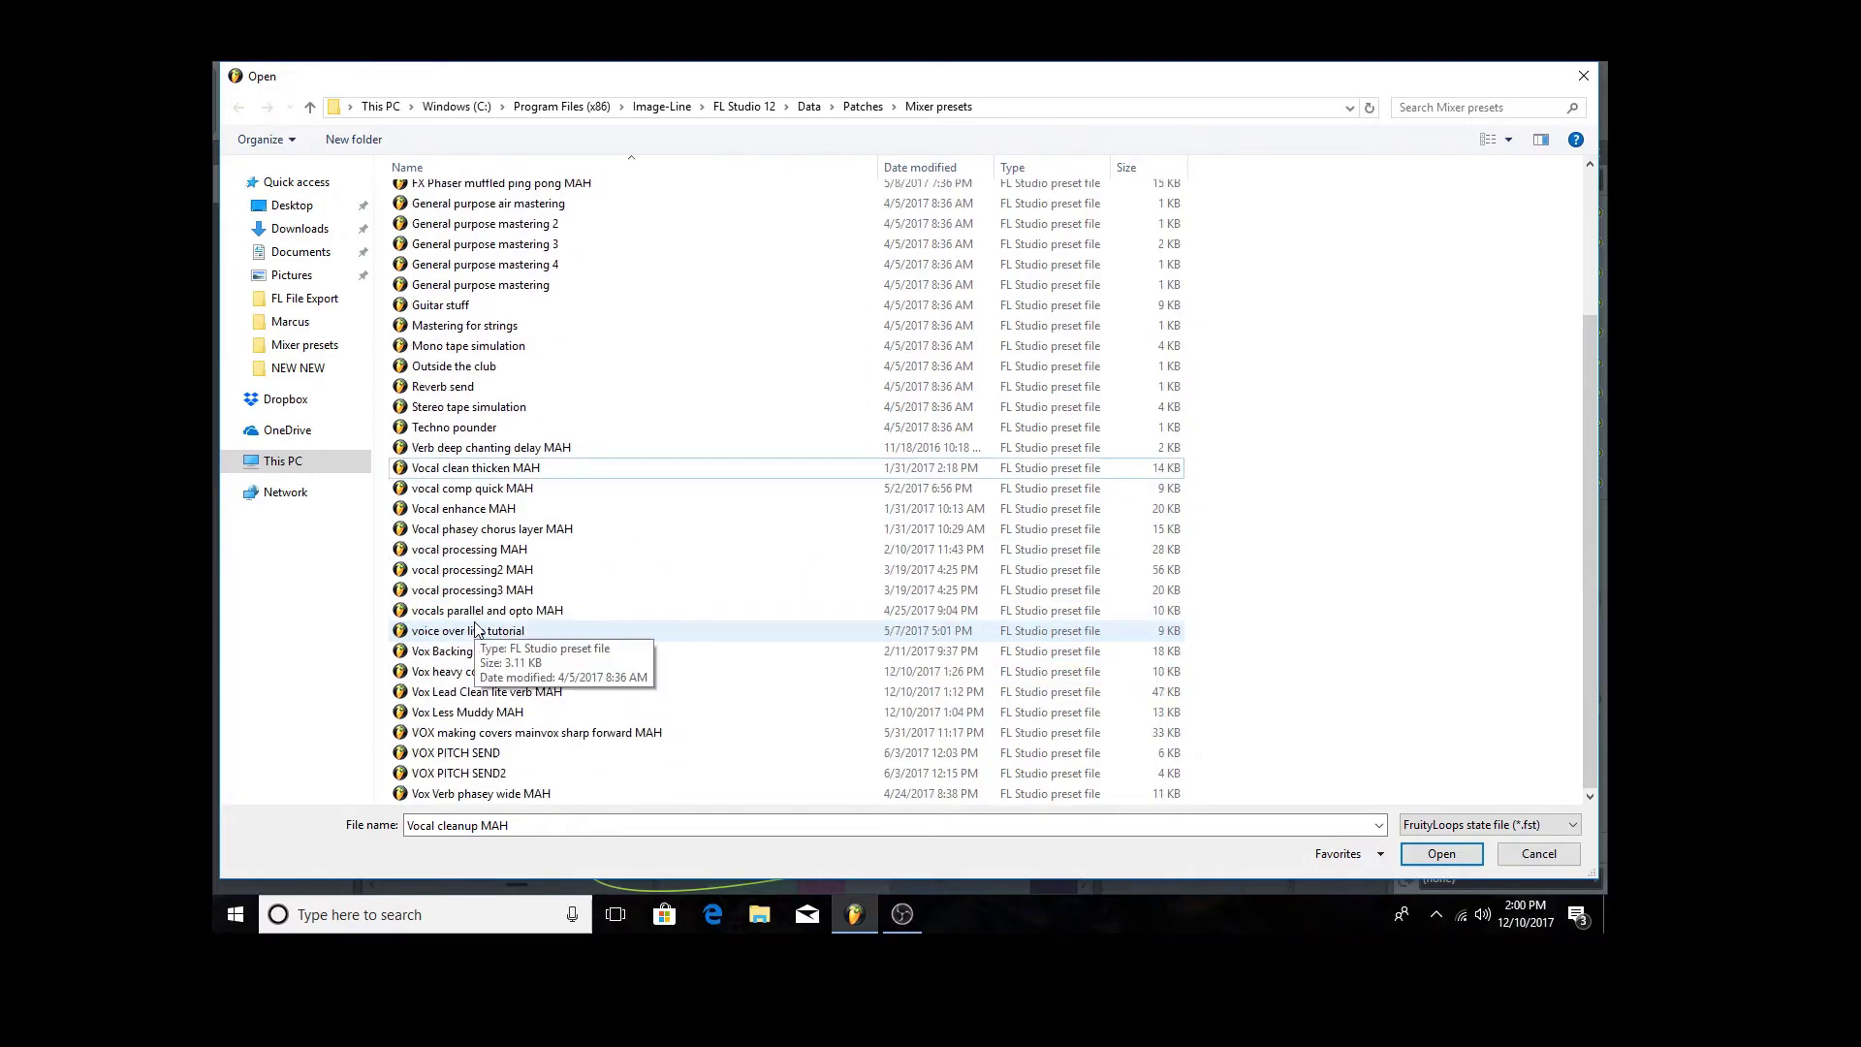
scroll(475, 628, "up", 1)
scroll(480, 640, "up", 2)
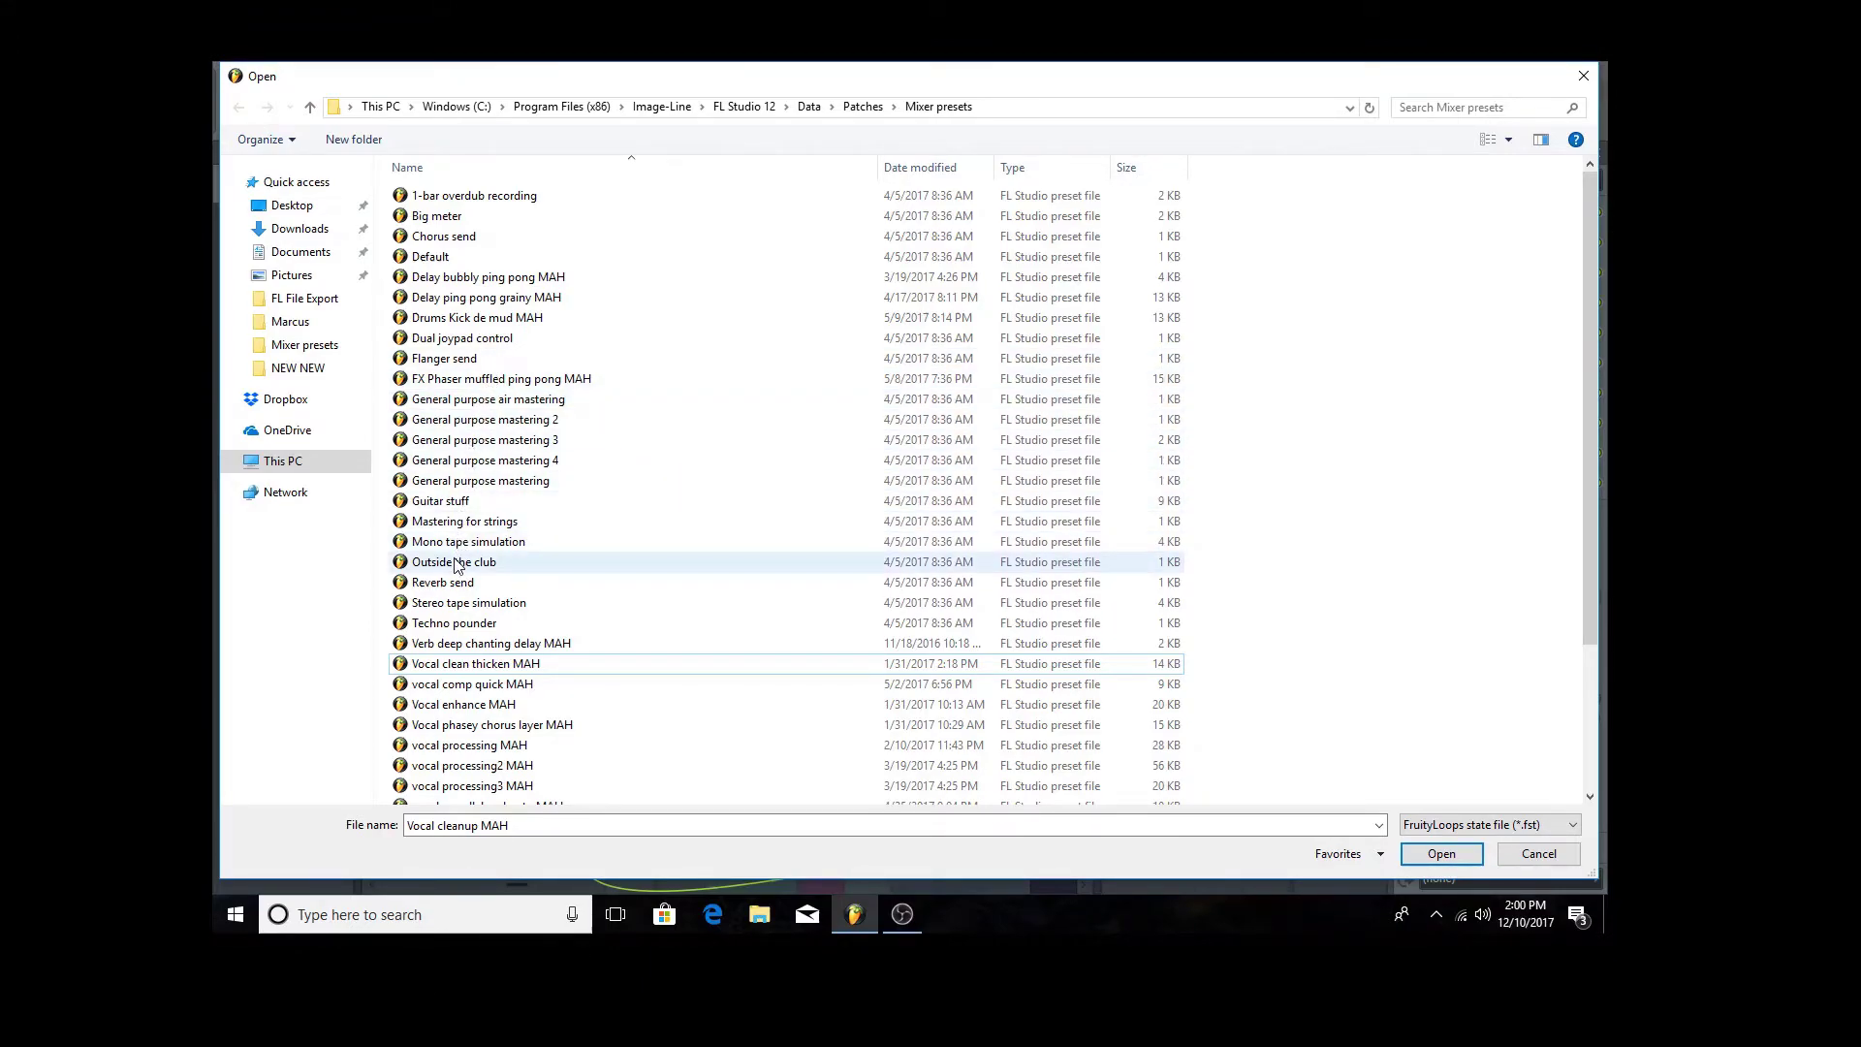
scroll(453, 600, "down", 3)
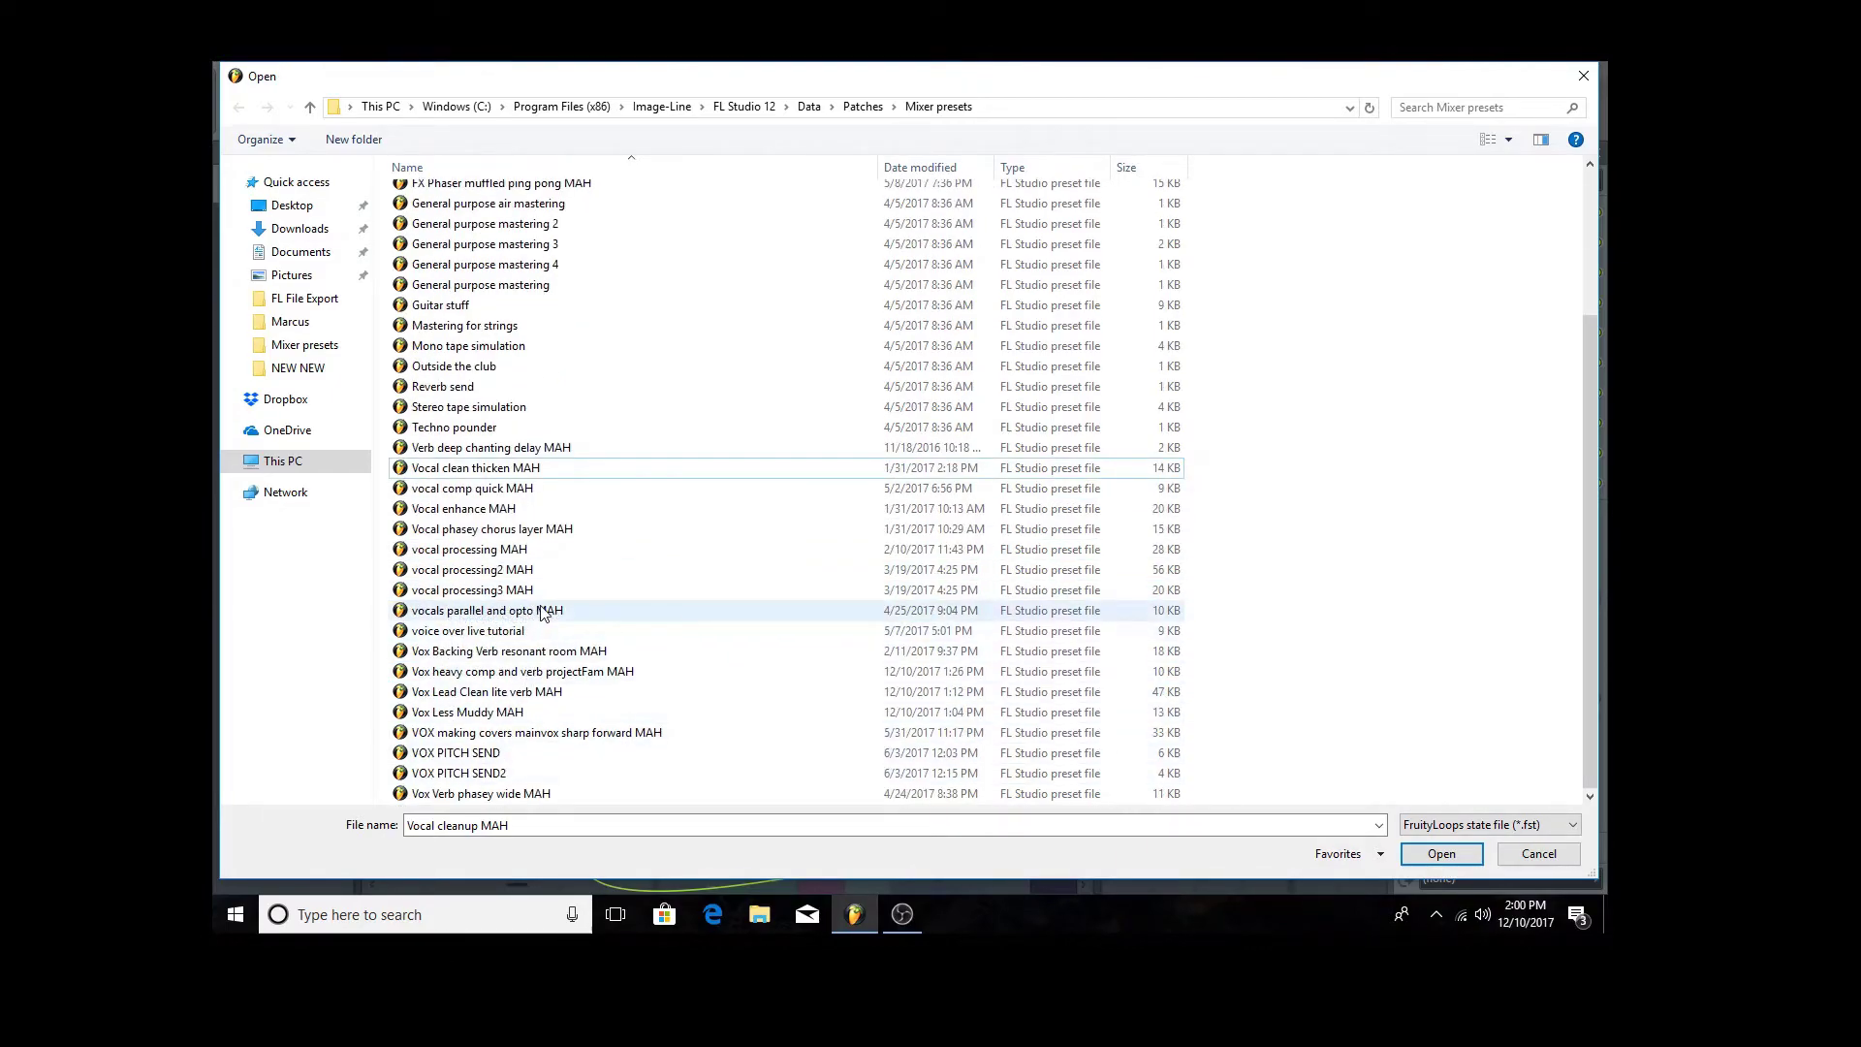
scroll(543, 612, "up", 3)
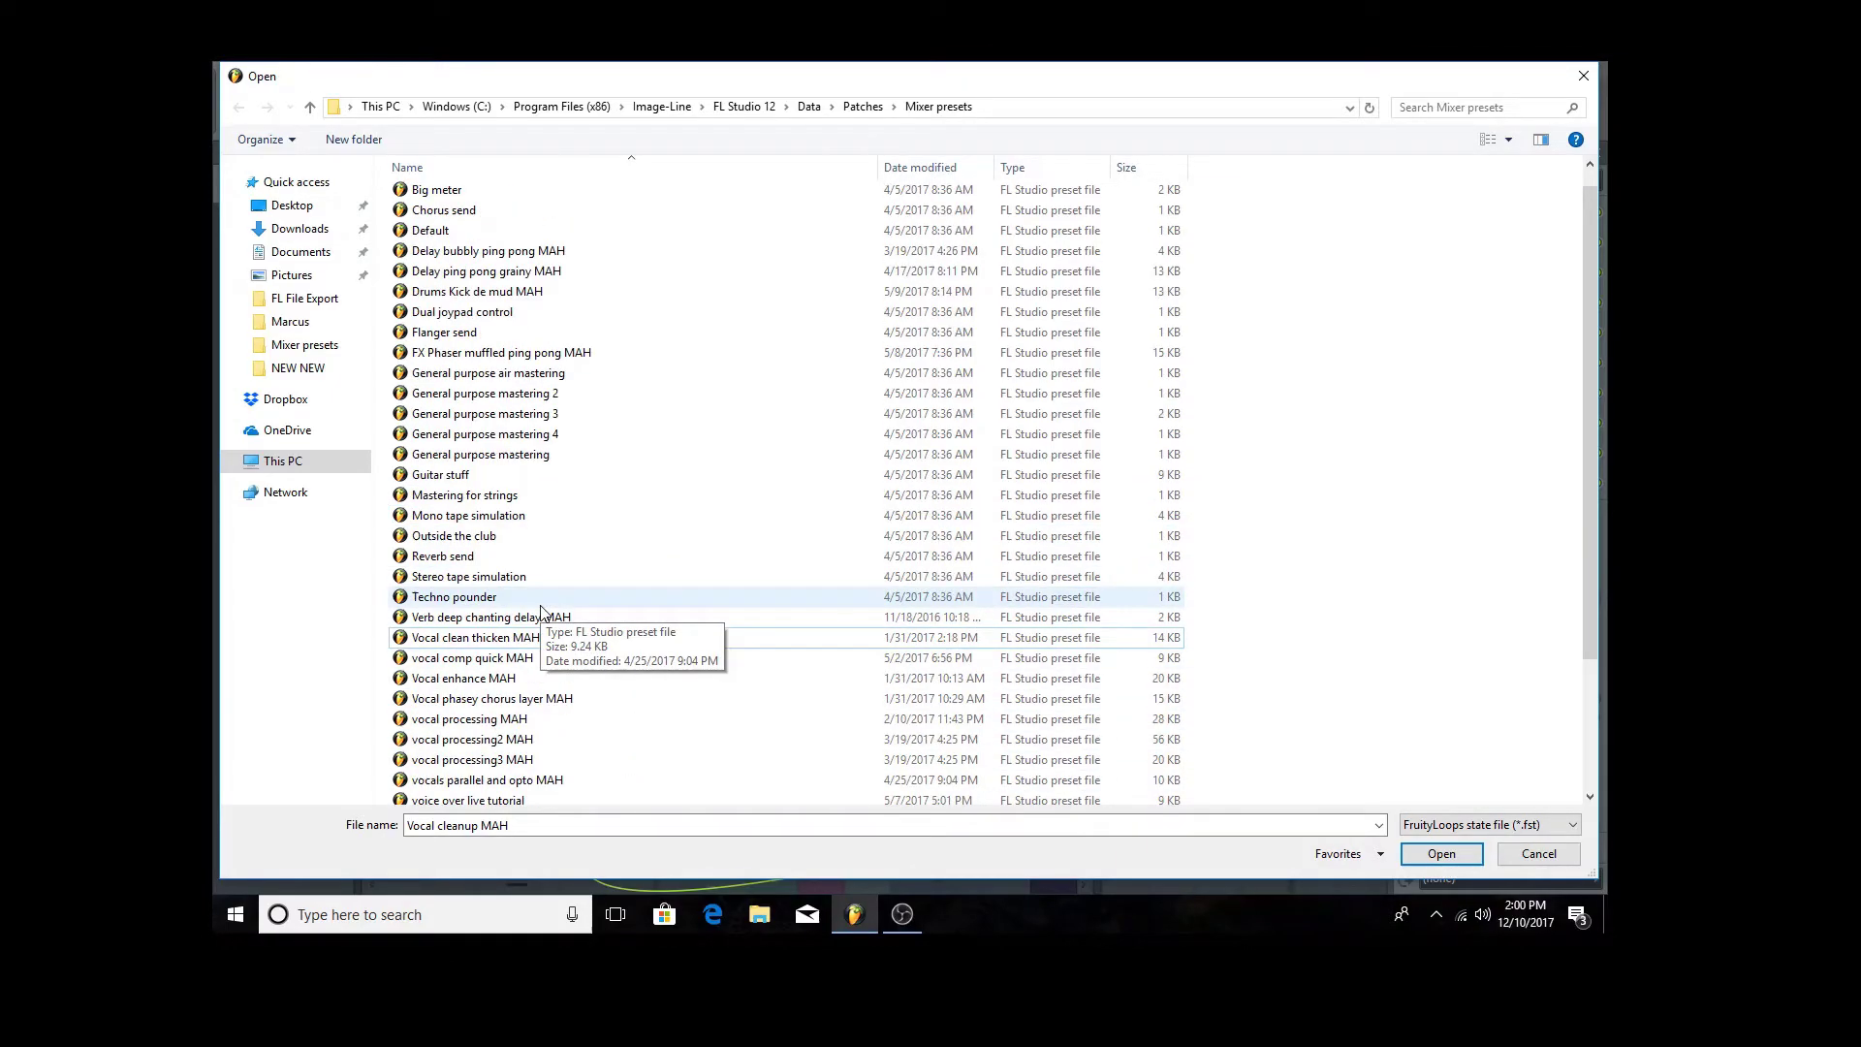
scroll(543, 612, "up", 1)
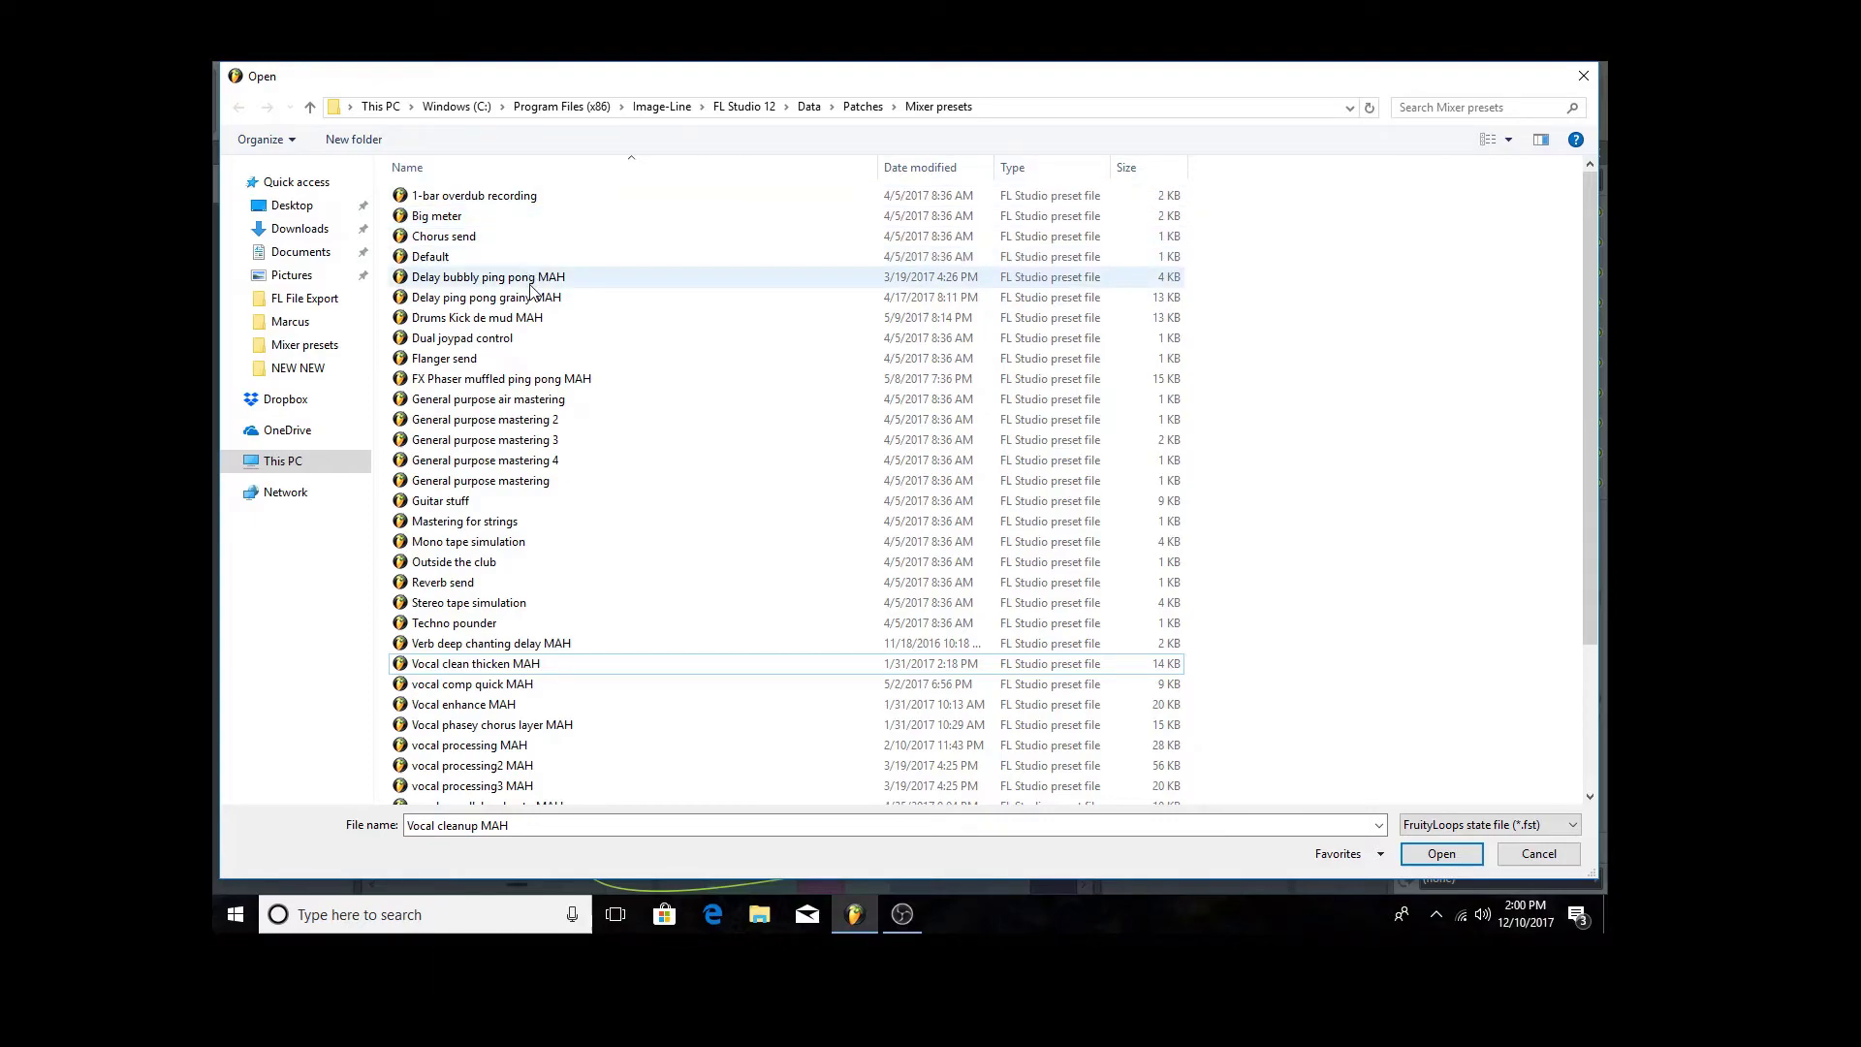
- Load General purpose air mastering onto track 29 and briefly play the song
mouse_move(488, 400)
double_click(514, 401)
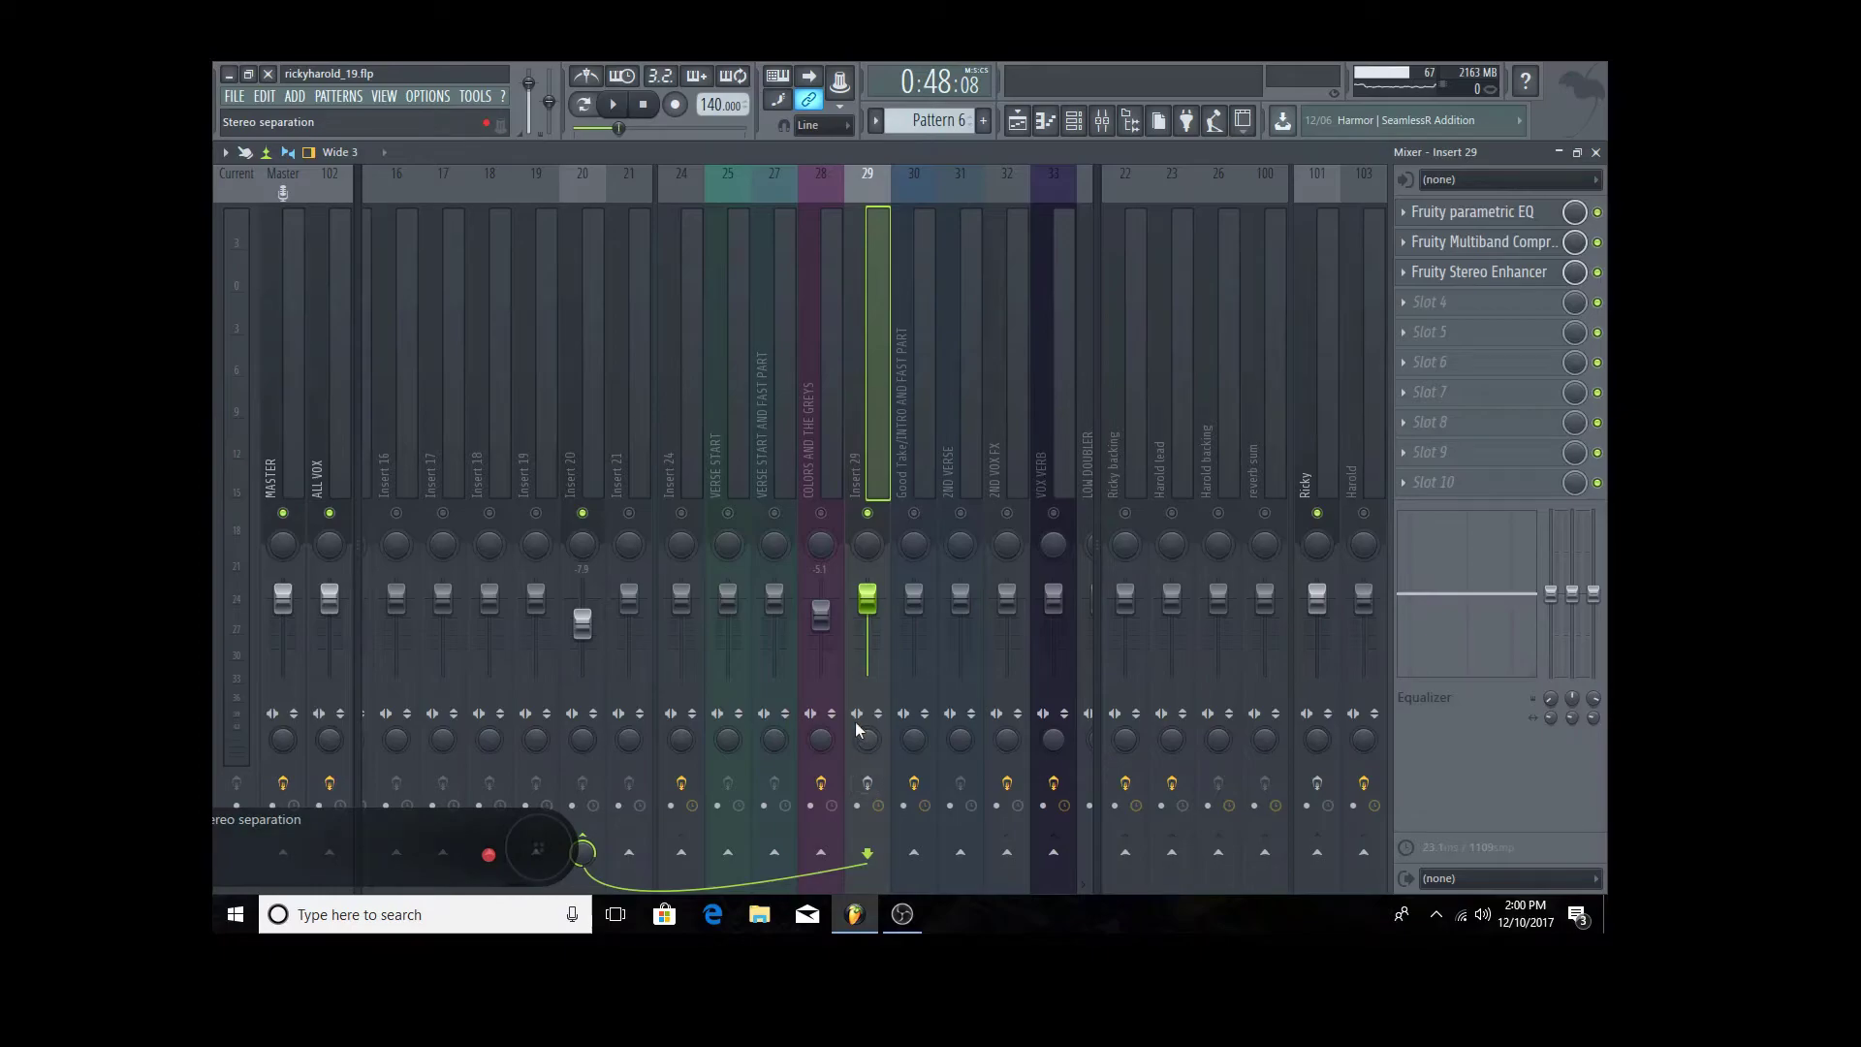
left_click(615, 114)
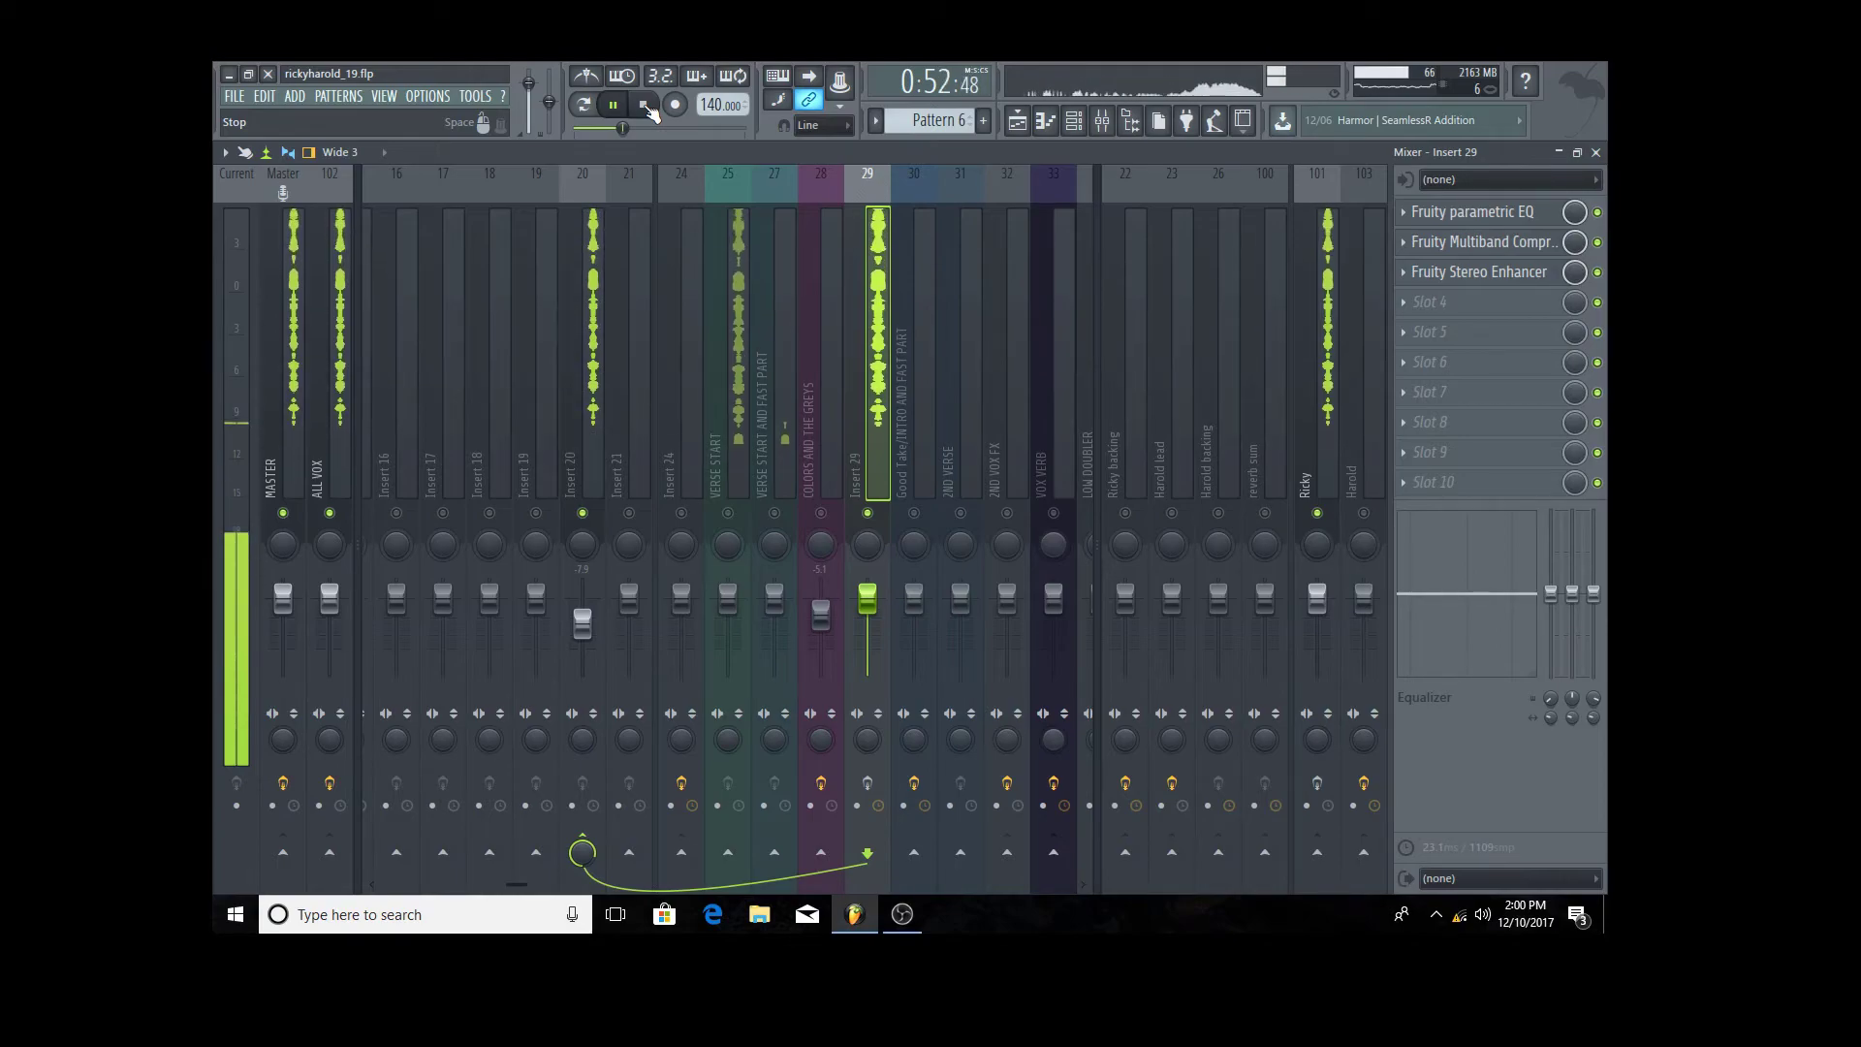
left_click(645, 109)
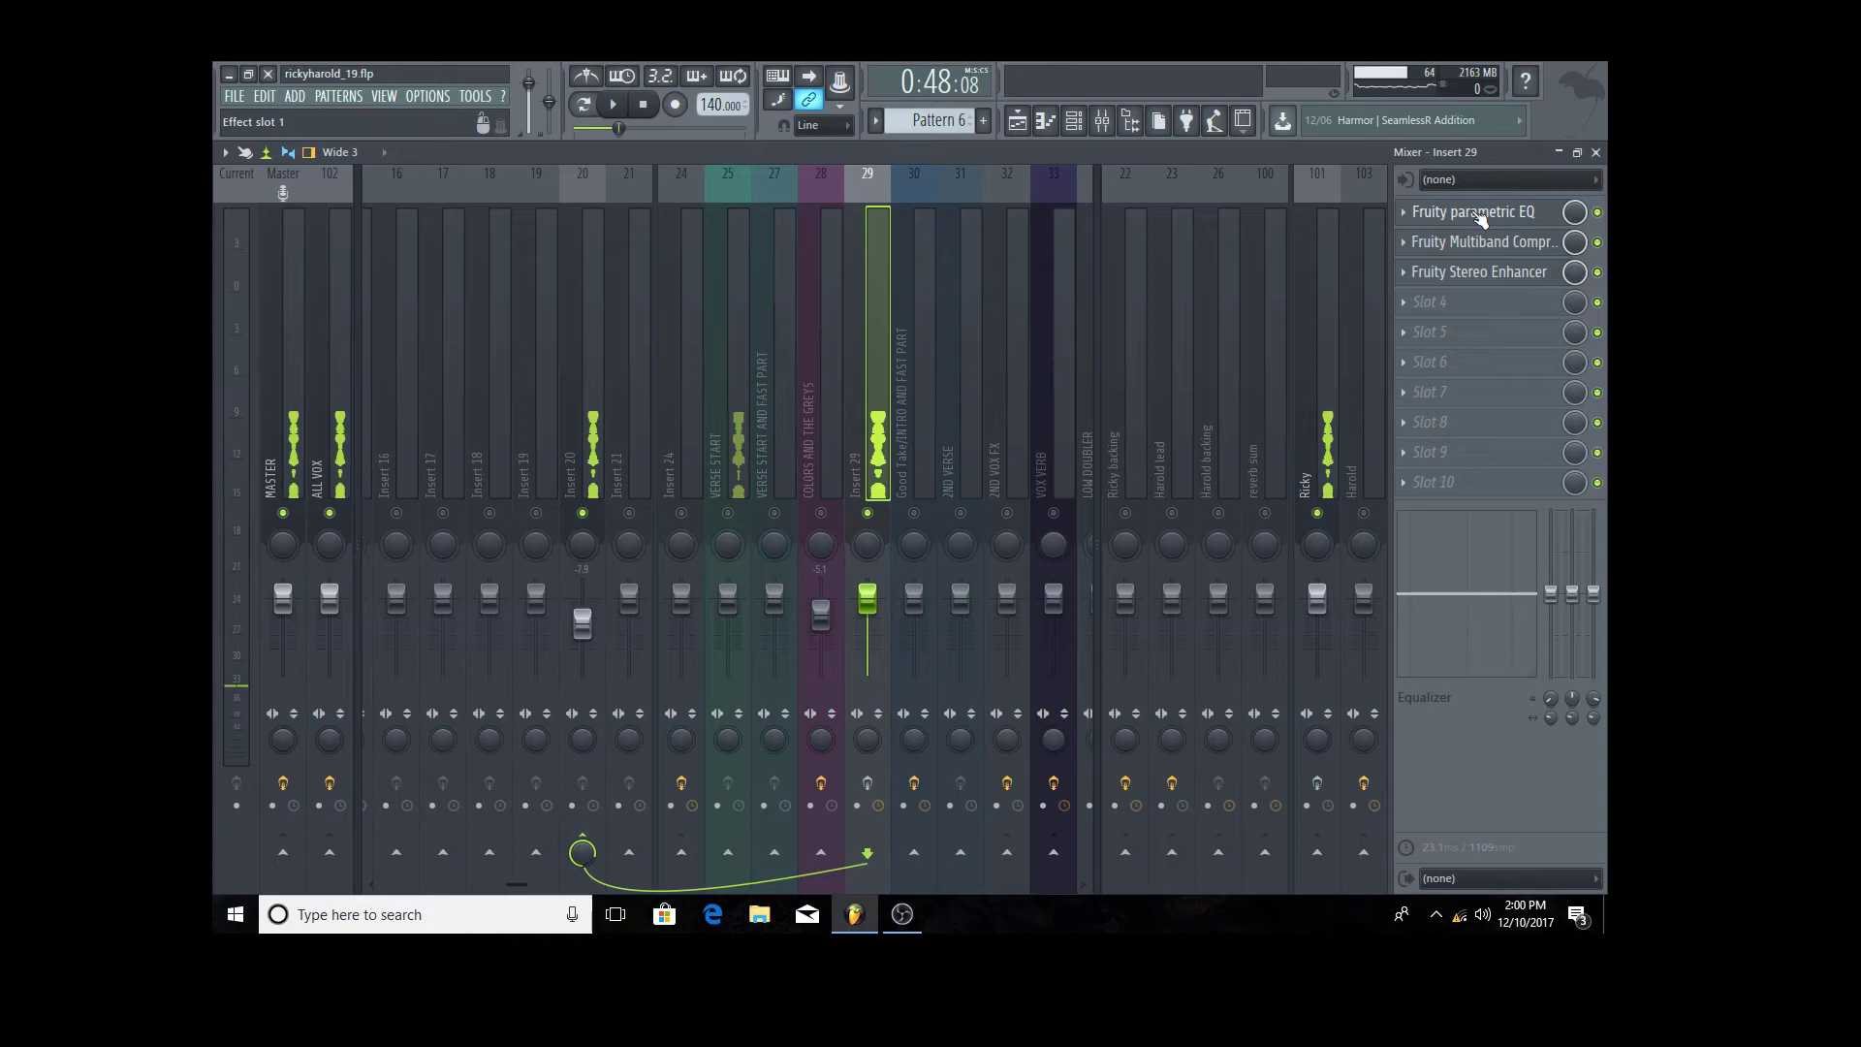
- Open and close the parametric EQ, multiband compressor and stereo enhancer windows
left_click(1480, 218)
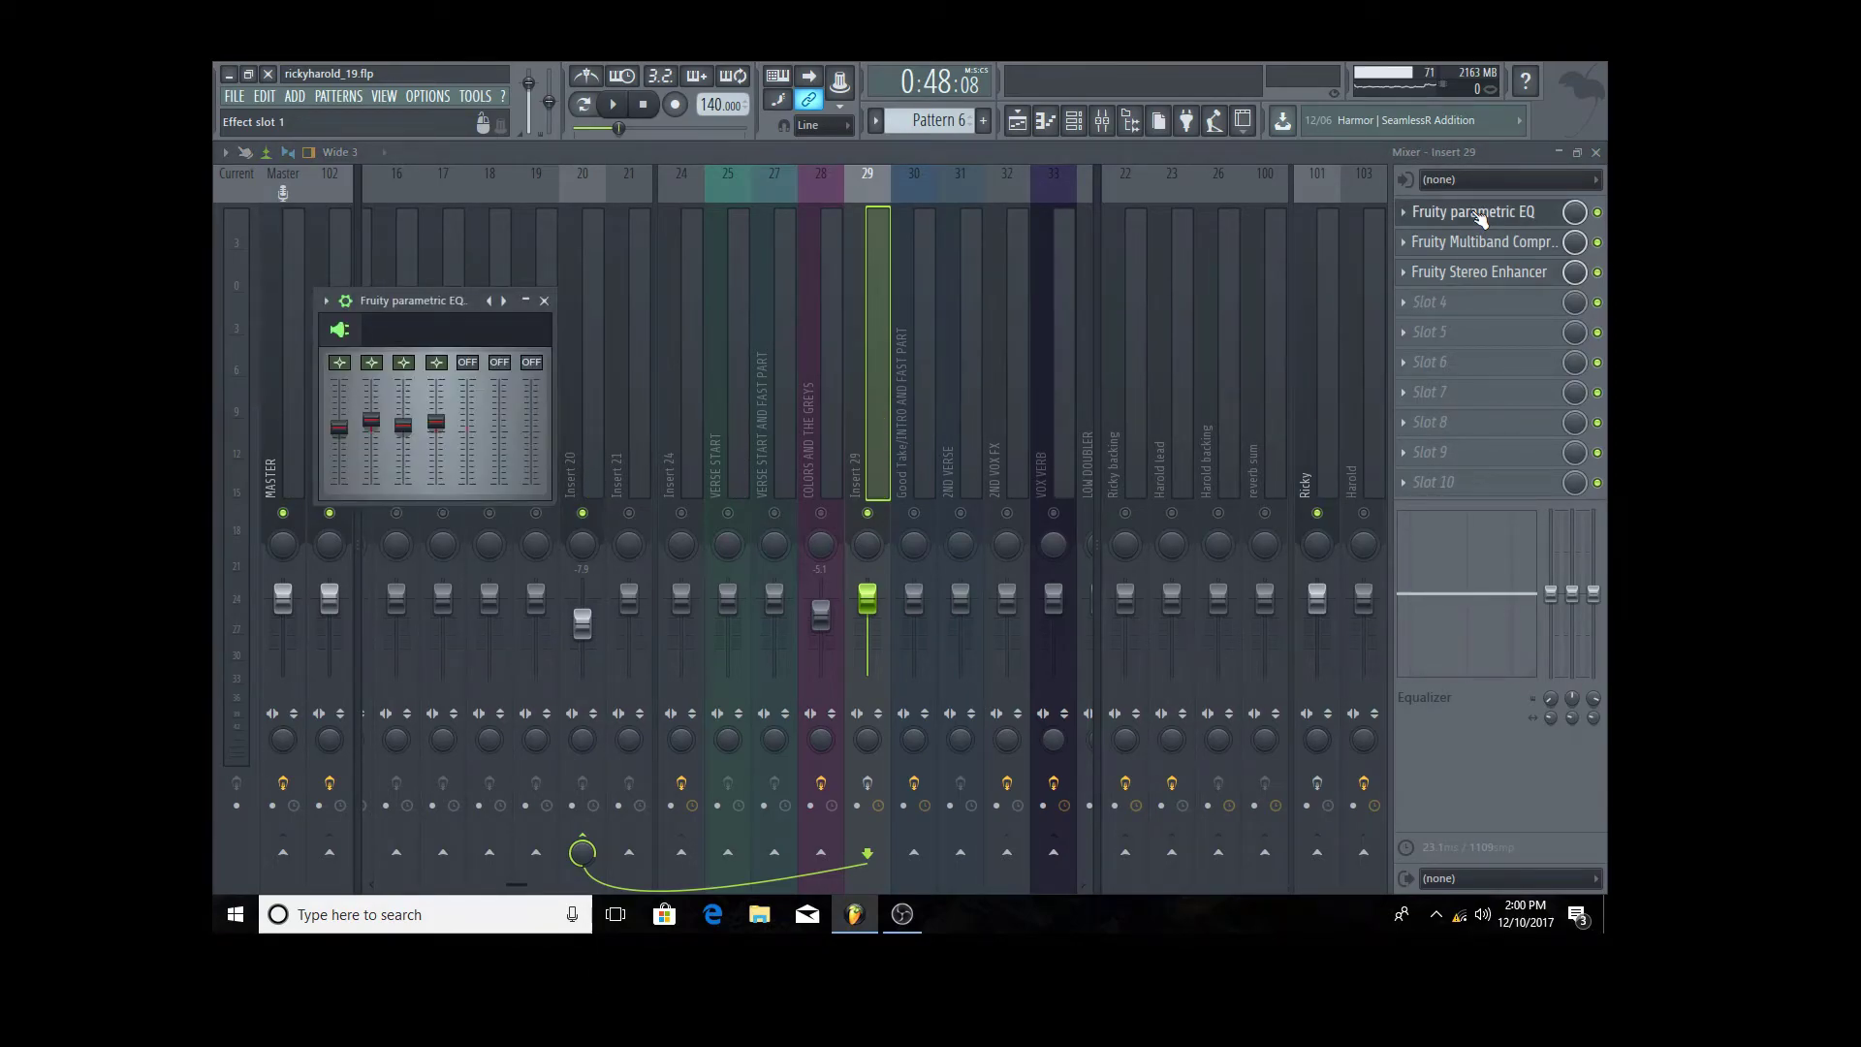
left_click(1480, 219)
left_click(1493, 248)
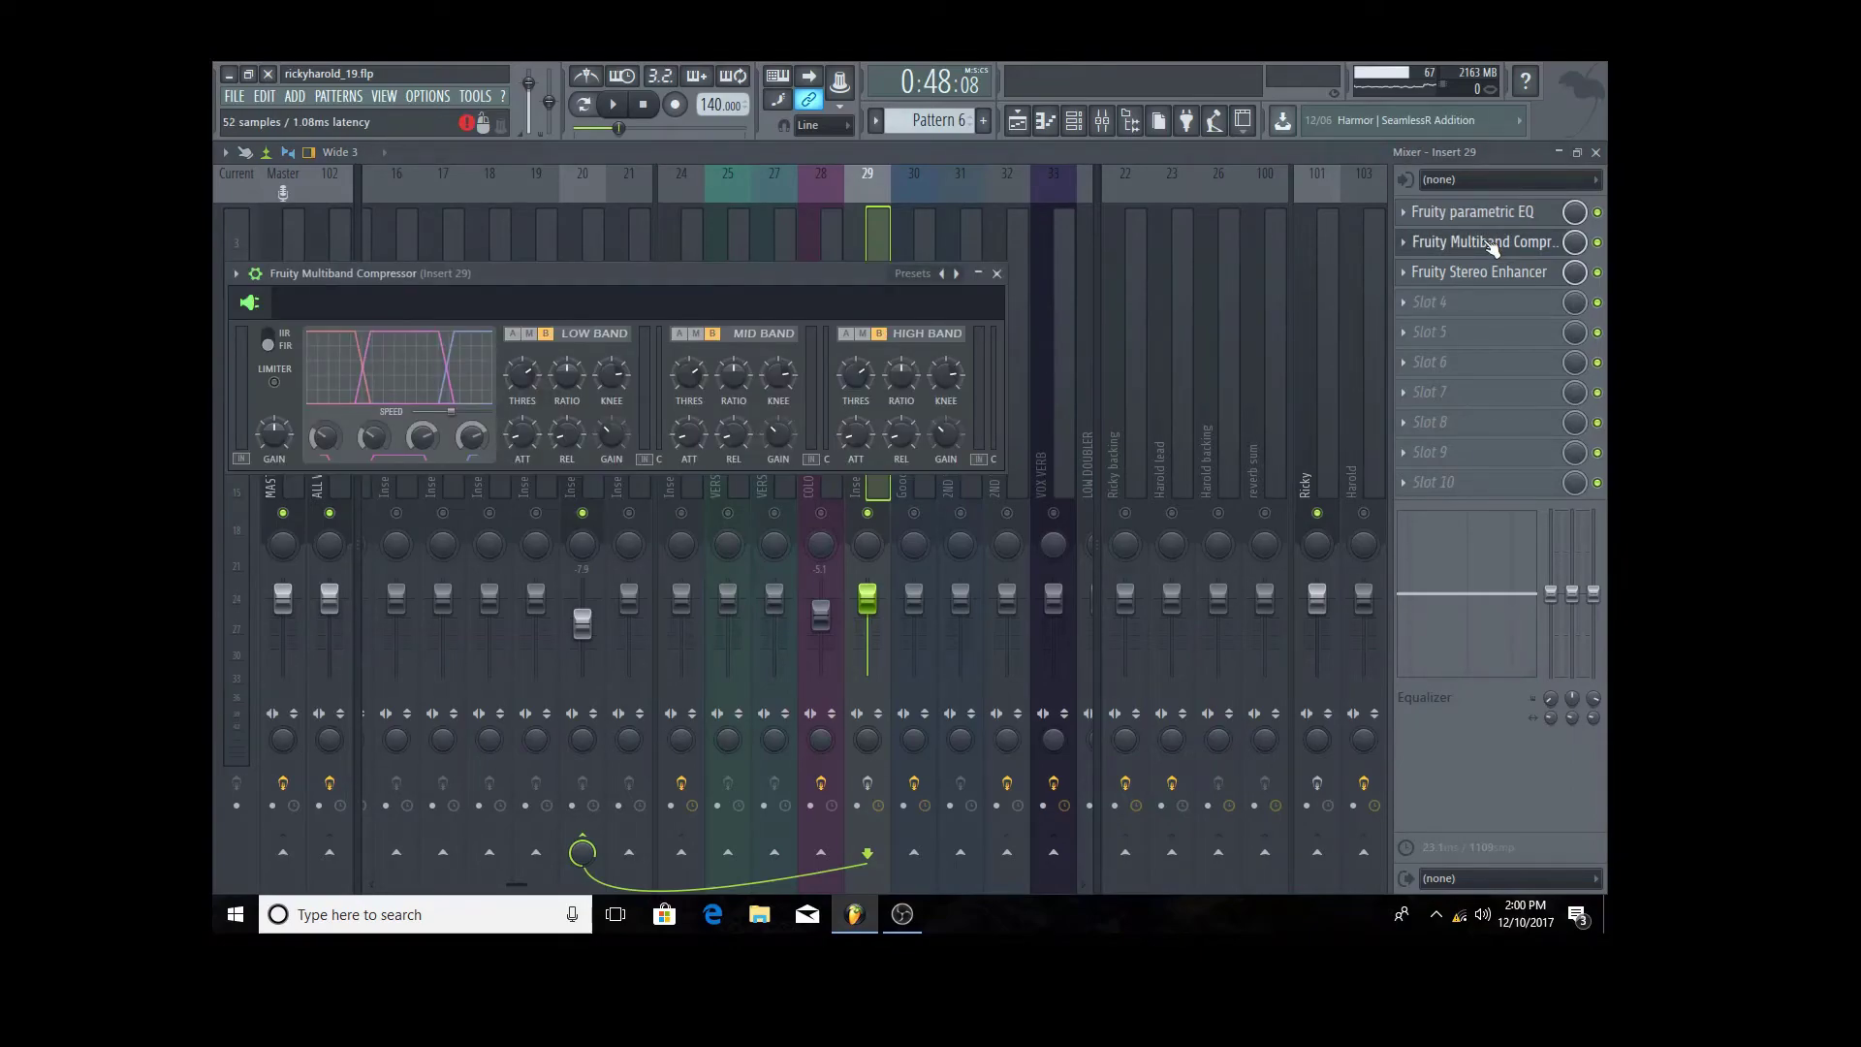
left_click(1493, 250)
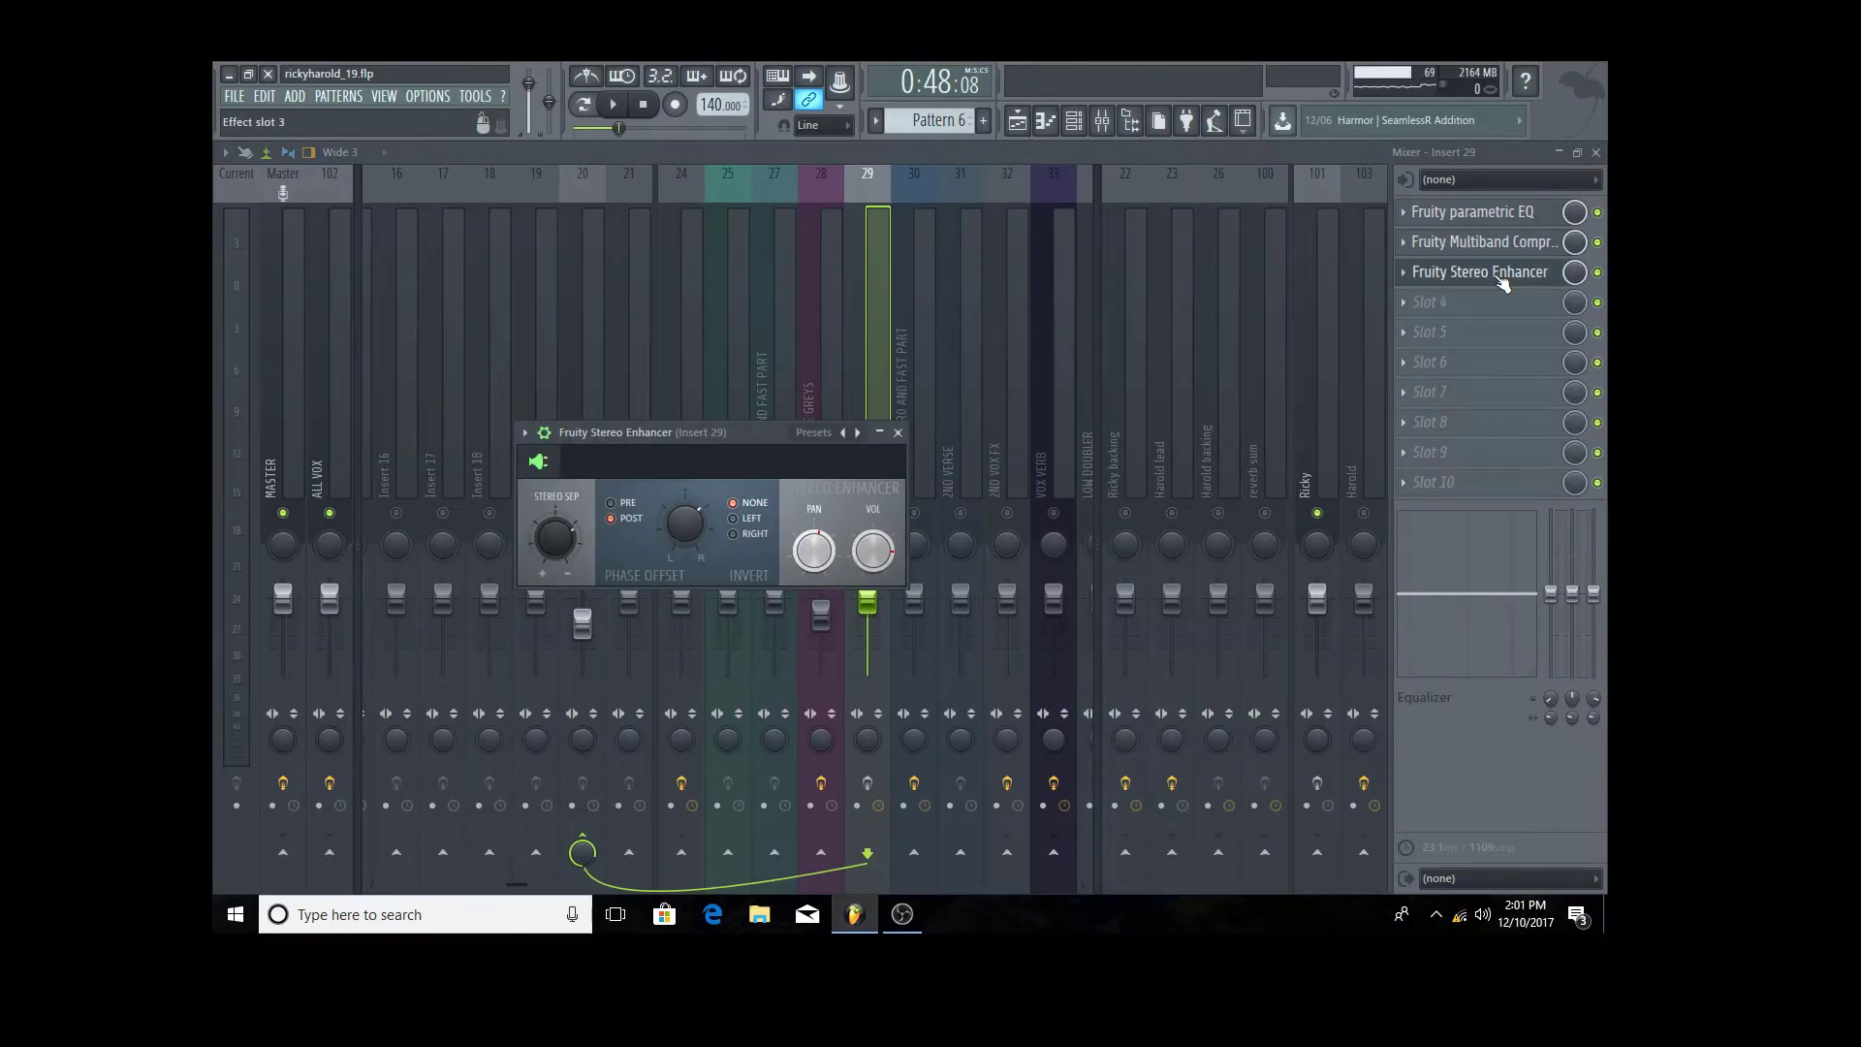
left_click(1502, 277)
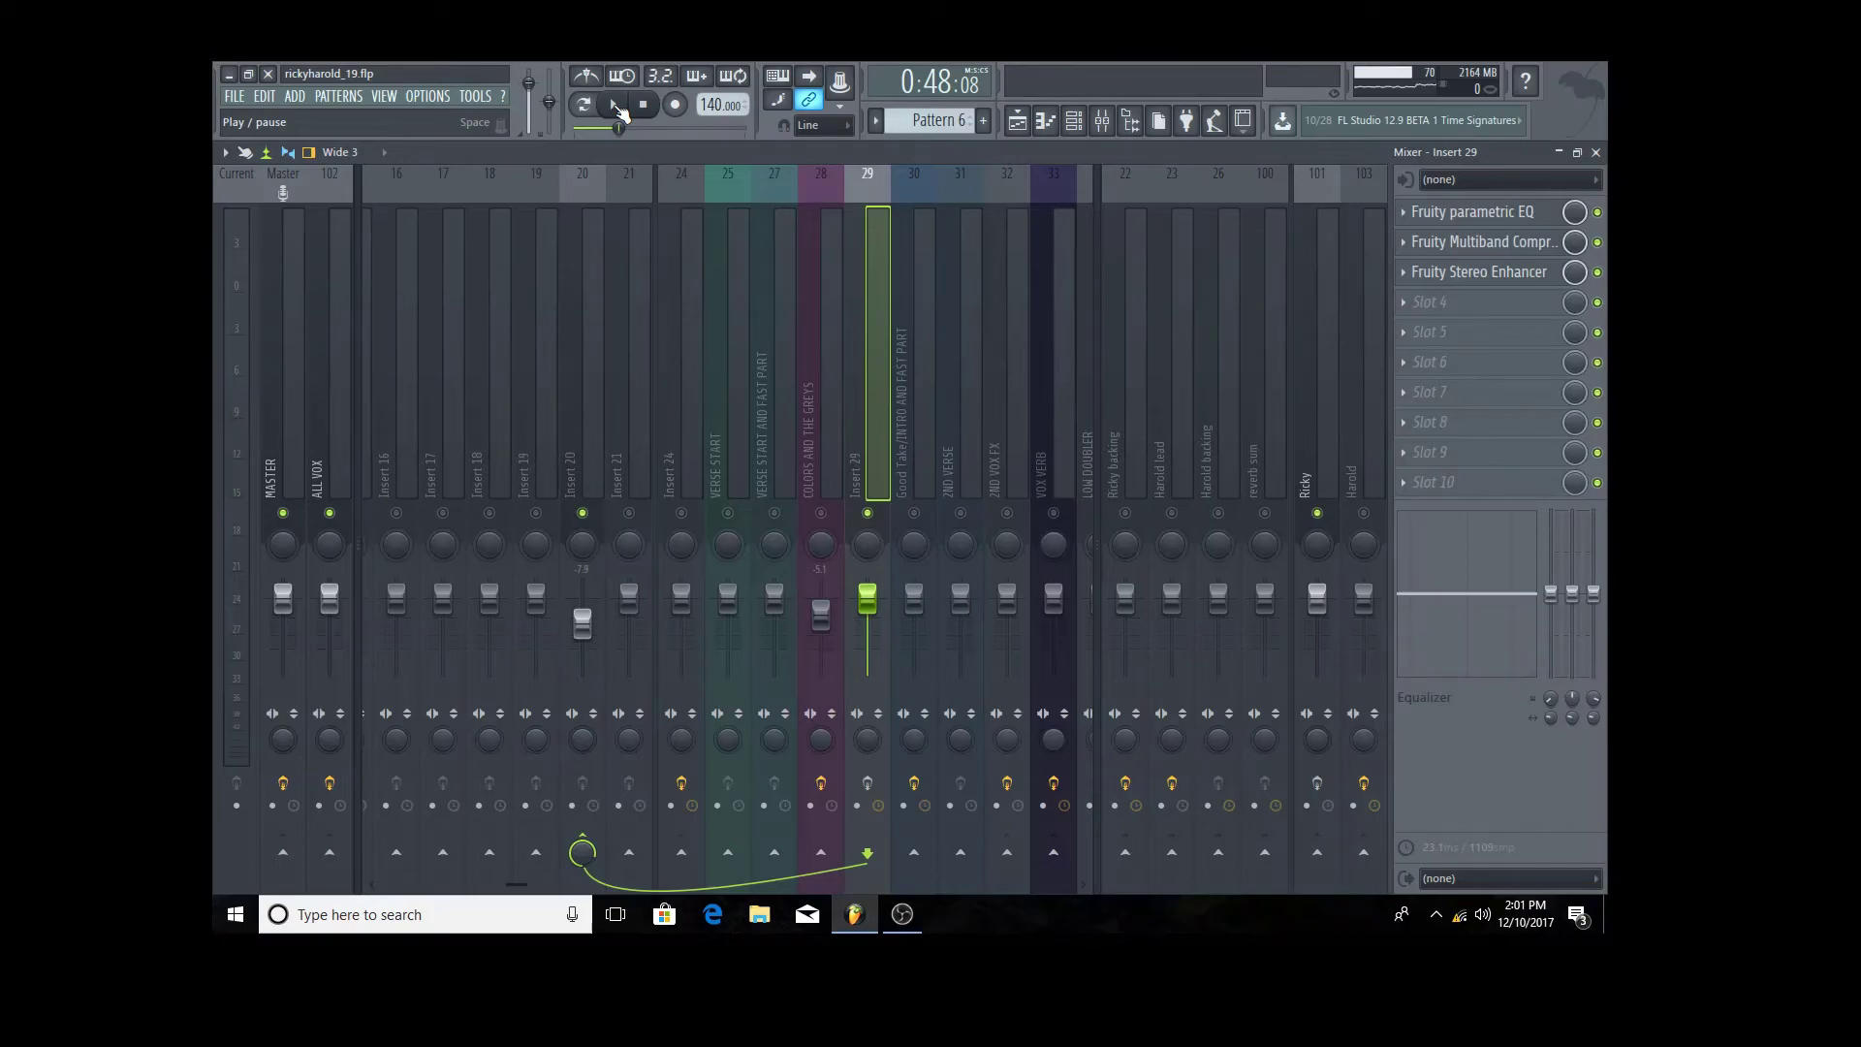
left_click(616, 106)
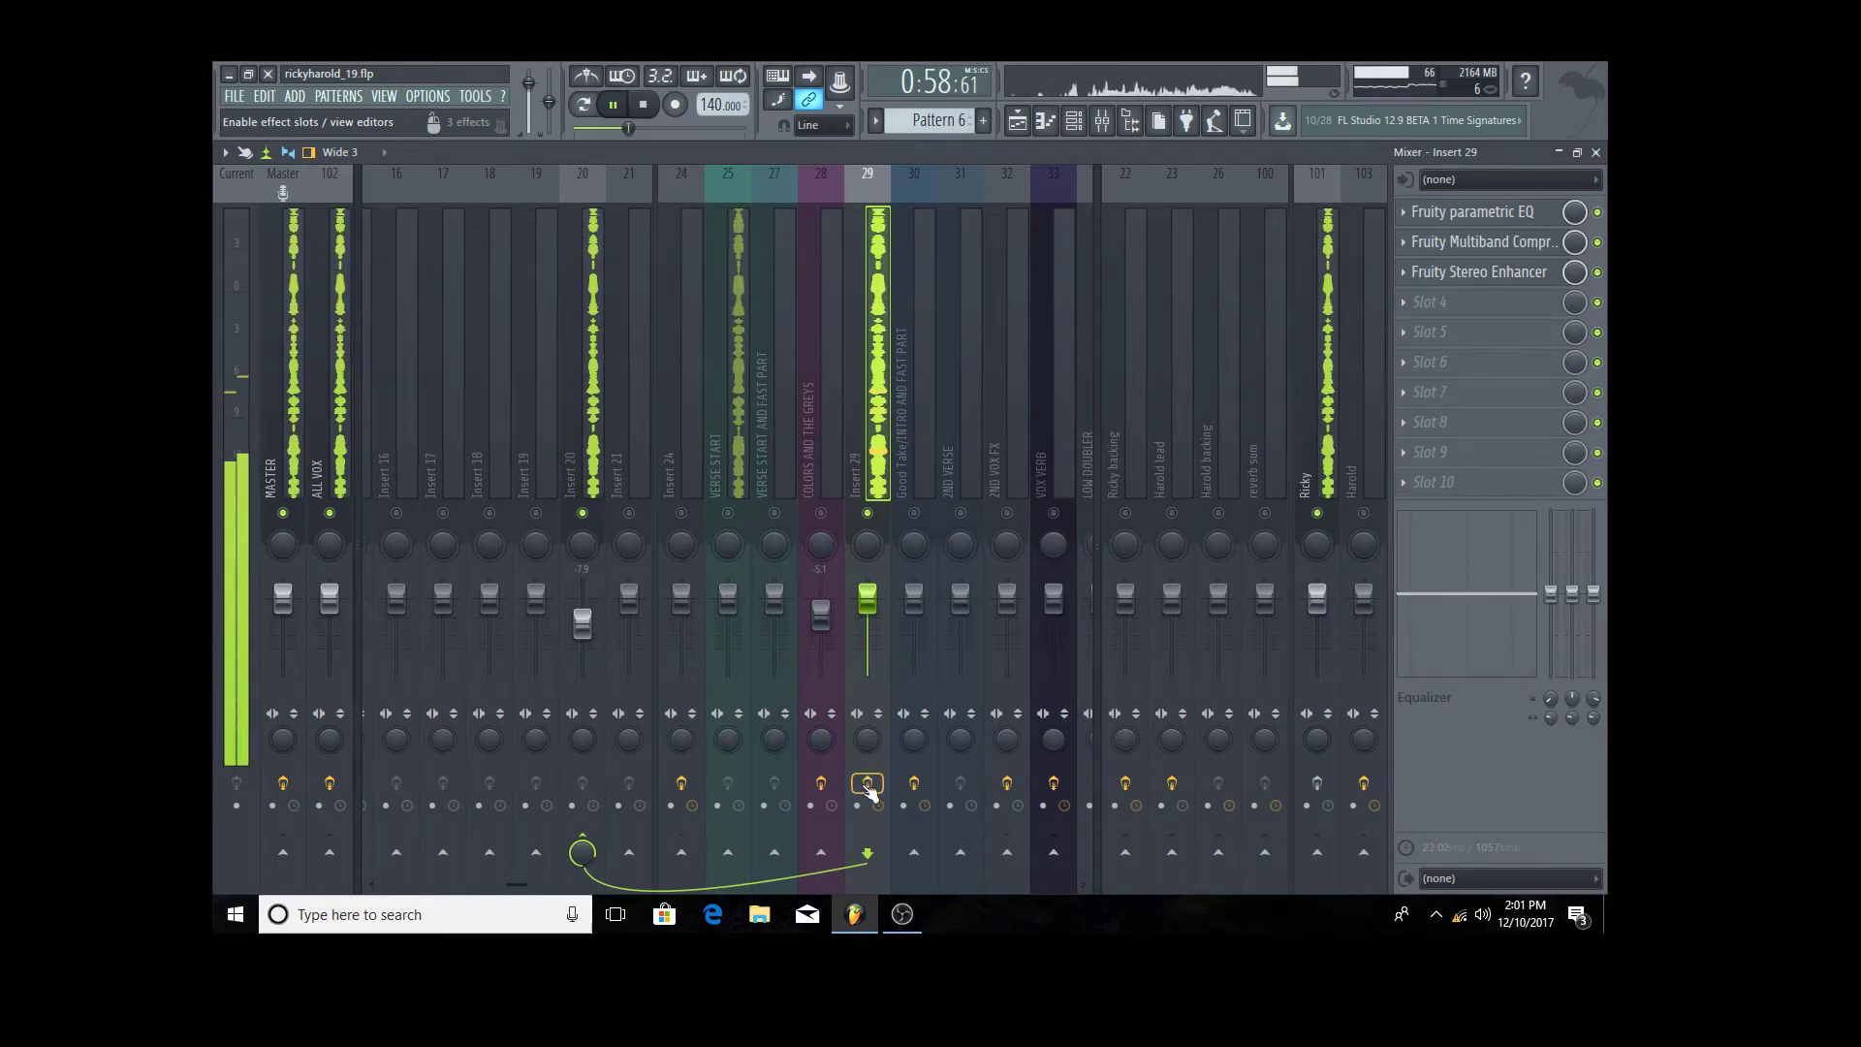
left_click(650, 104)
left_click_drag(522, 883, 332, 821)
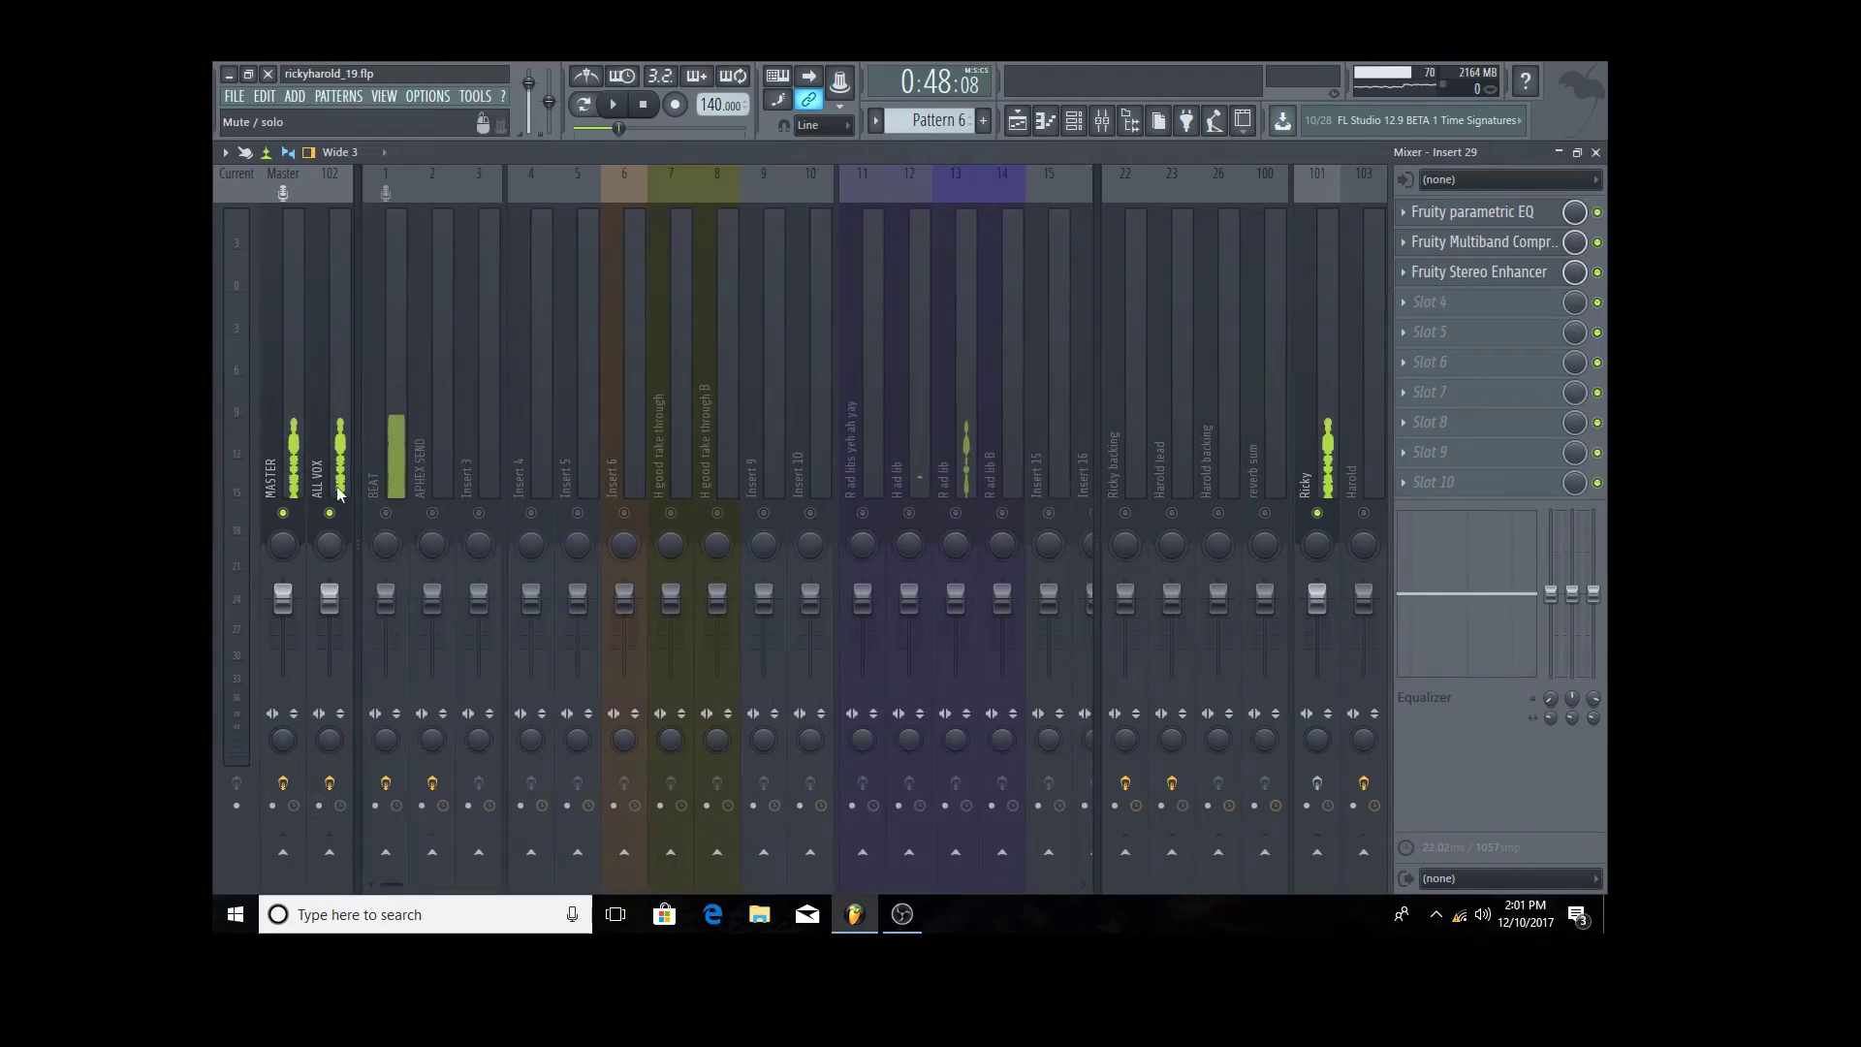
- Select the BEAT track, play and stop the song, then bring up BEAT's track options
left_click(375, 451)
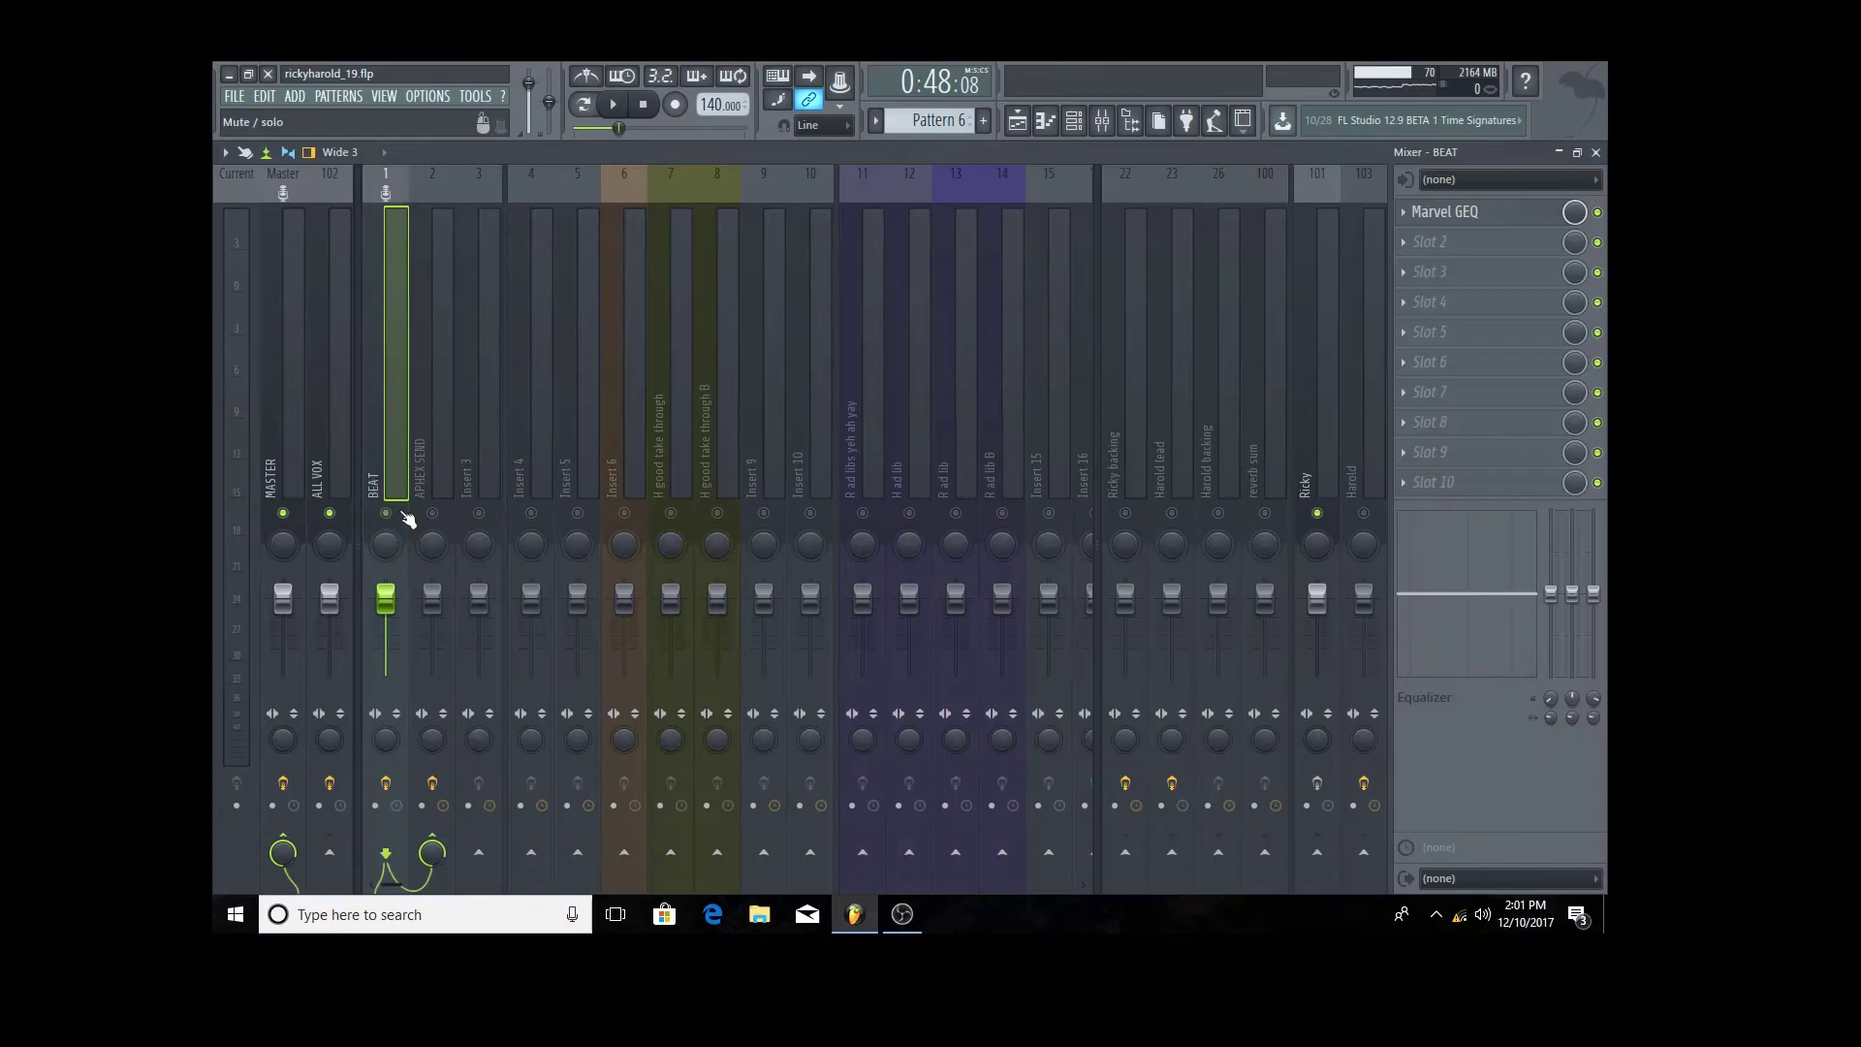
left_click(618, 106)
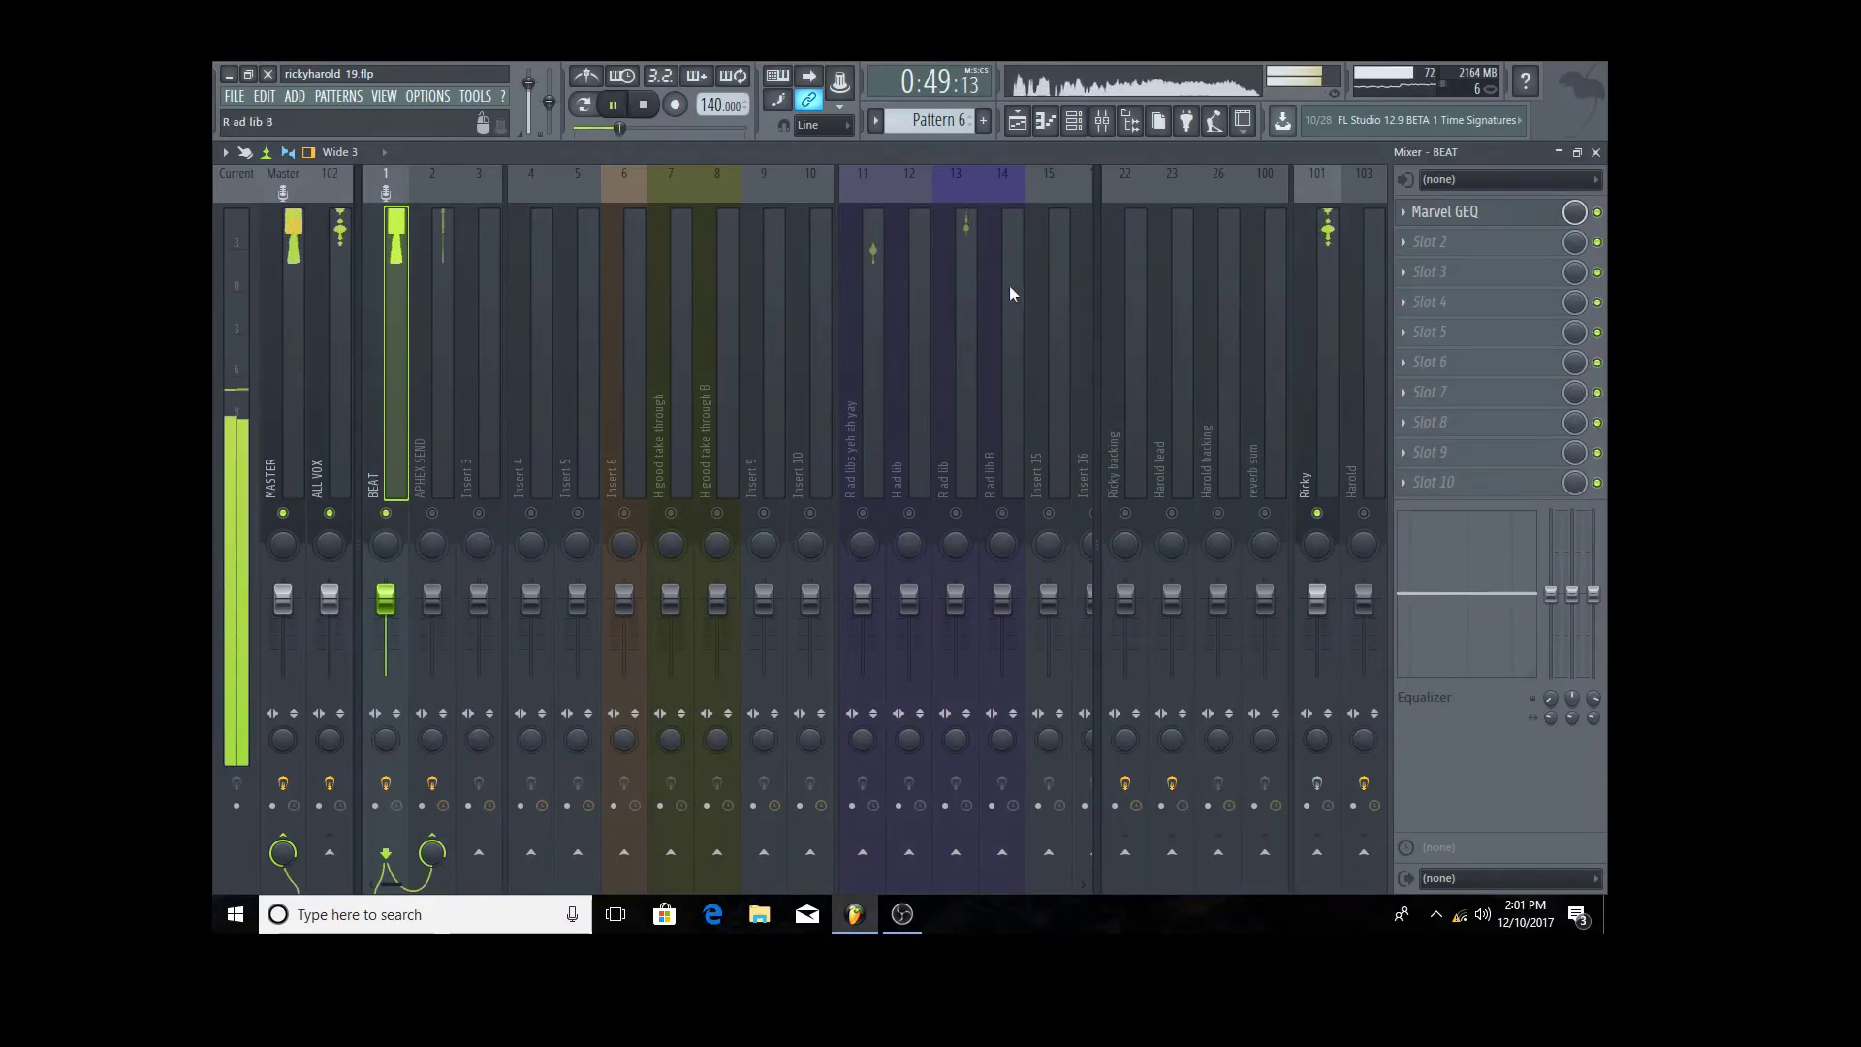
key("space")
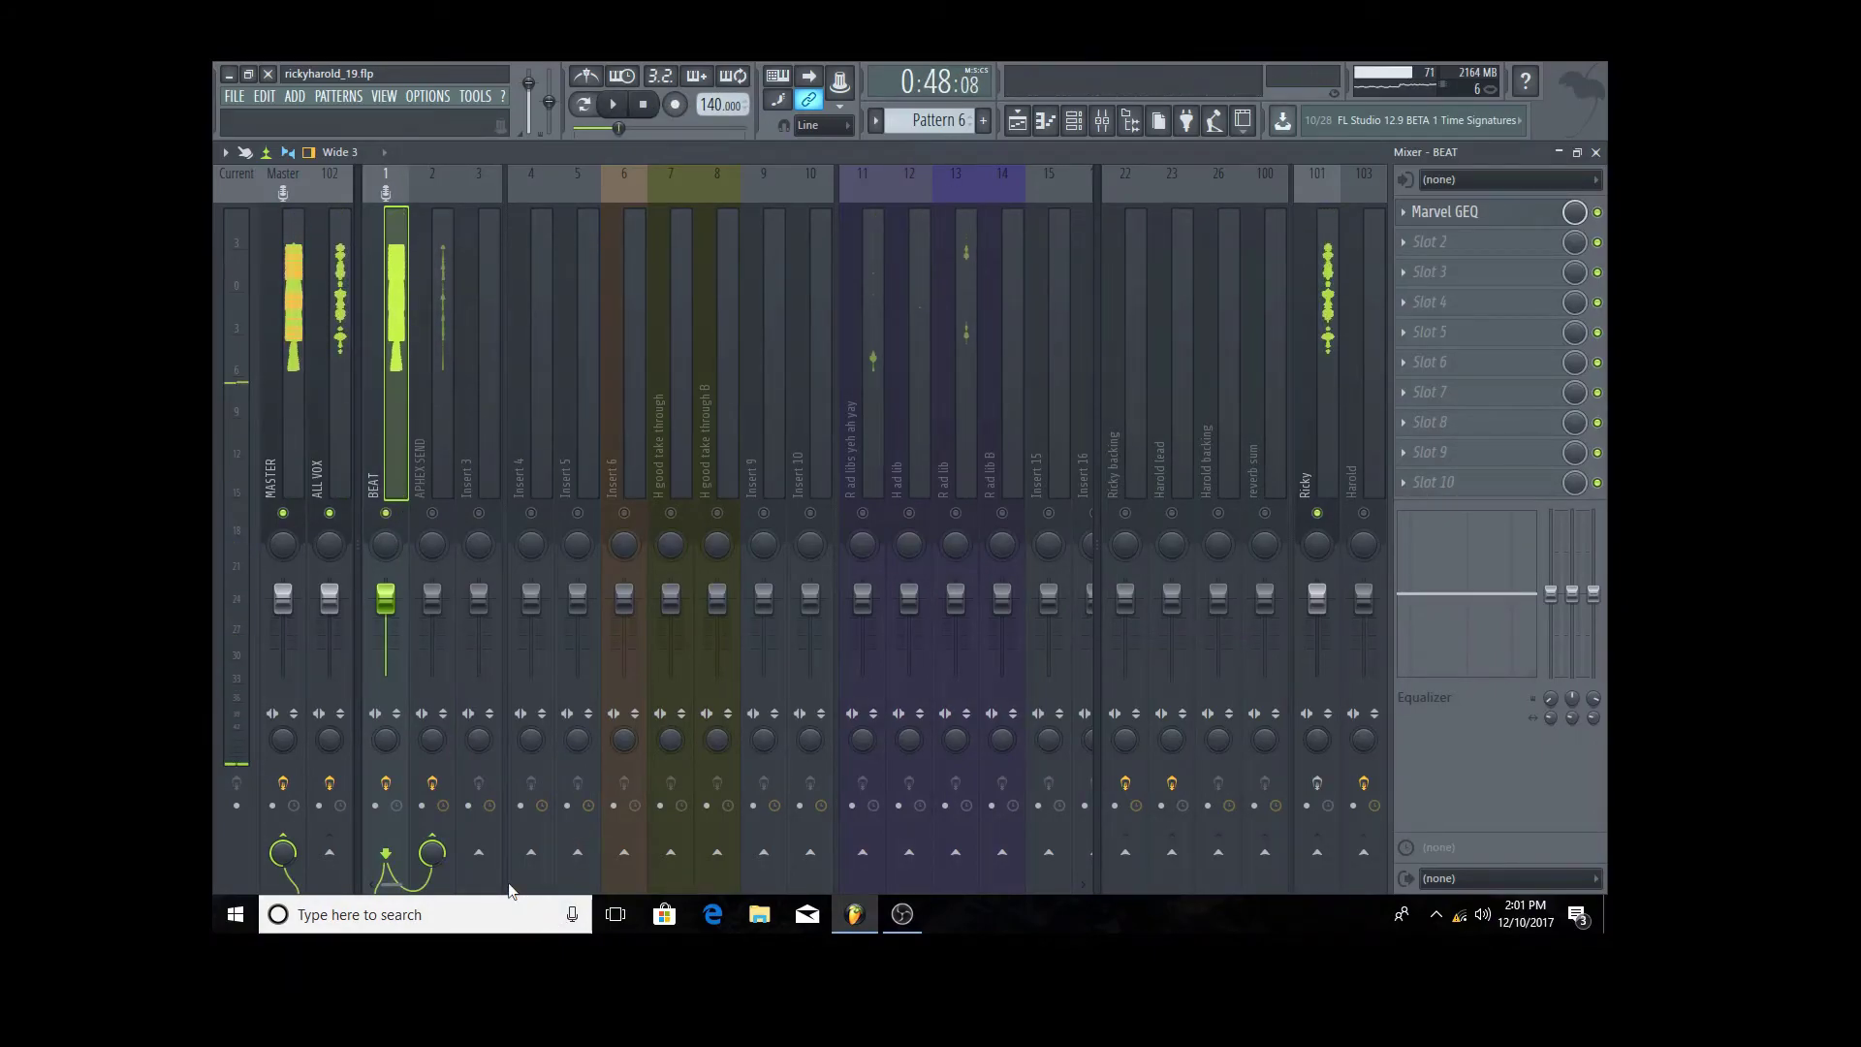
left_click_drag(391, 886, 411, 886)
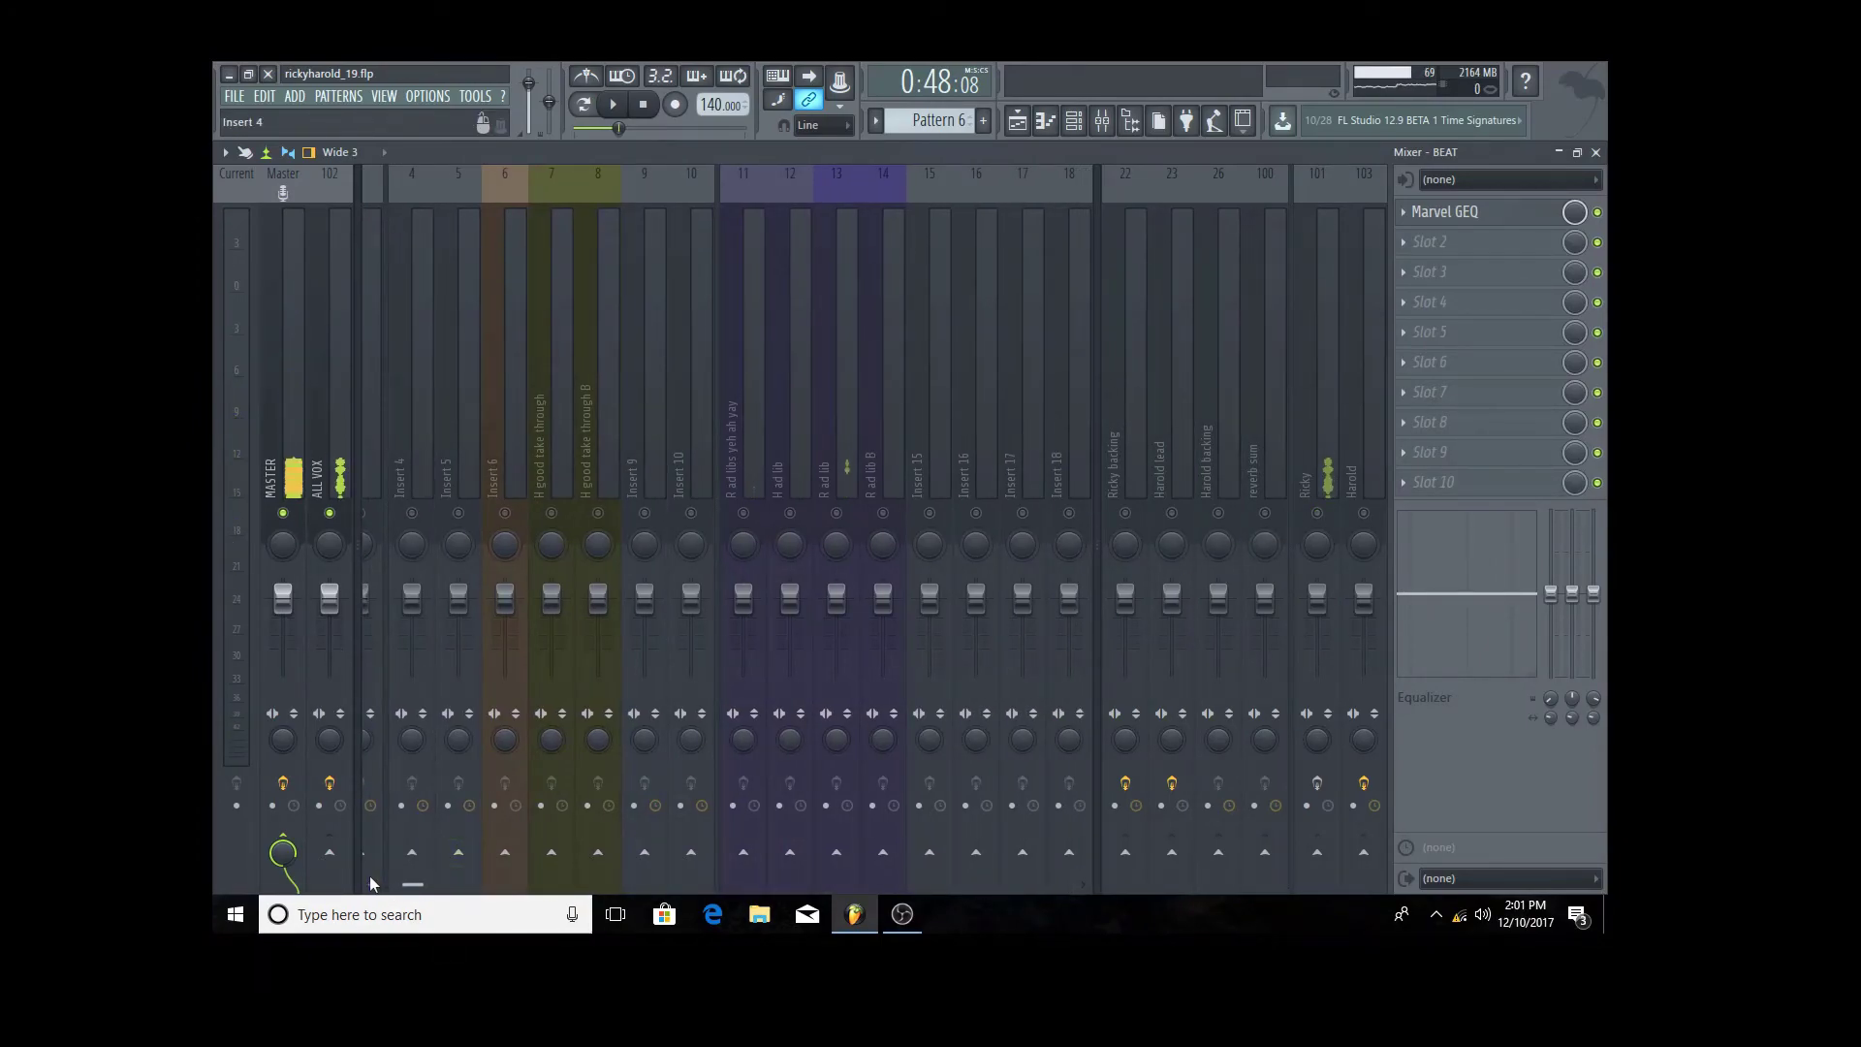
left_click_drag(408, 885, 373, 887)
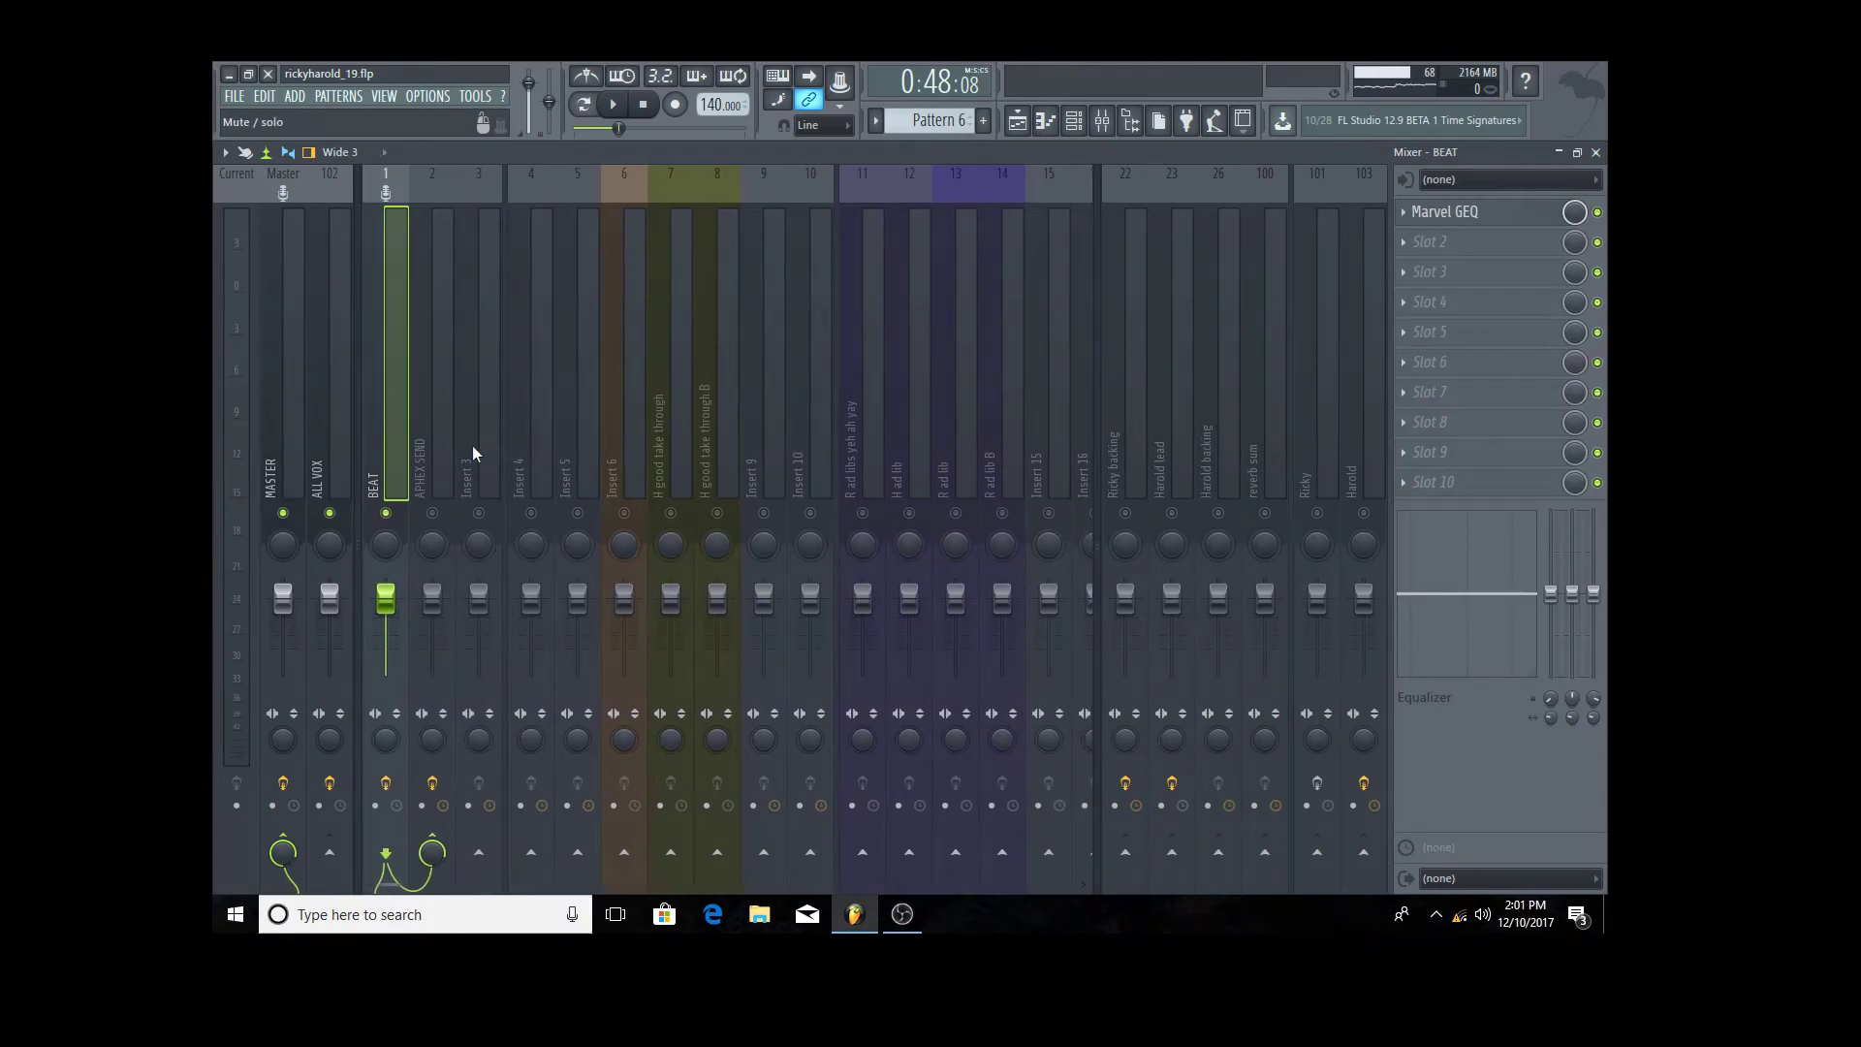
right_click(399, 422)
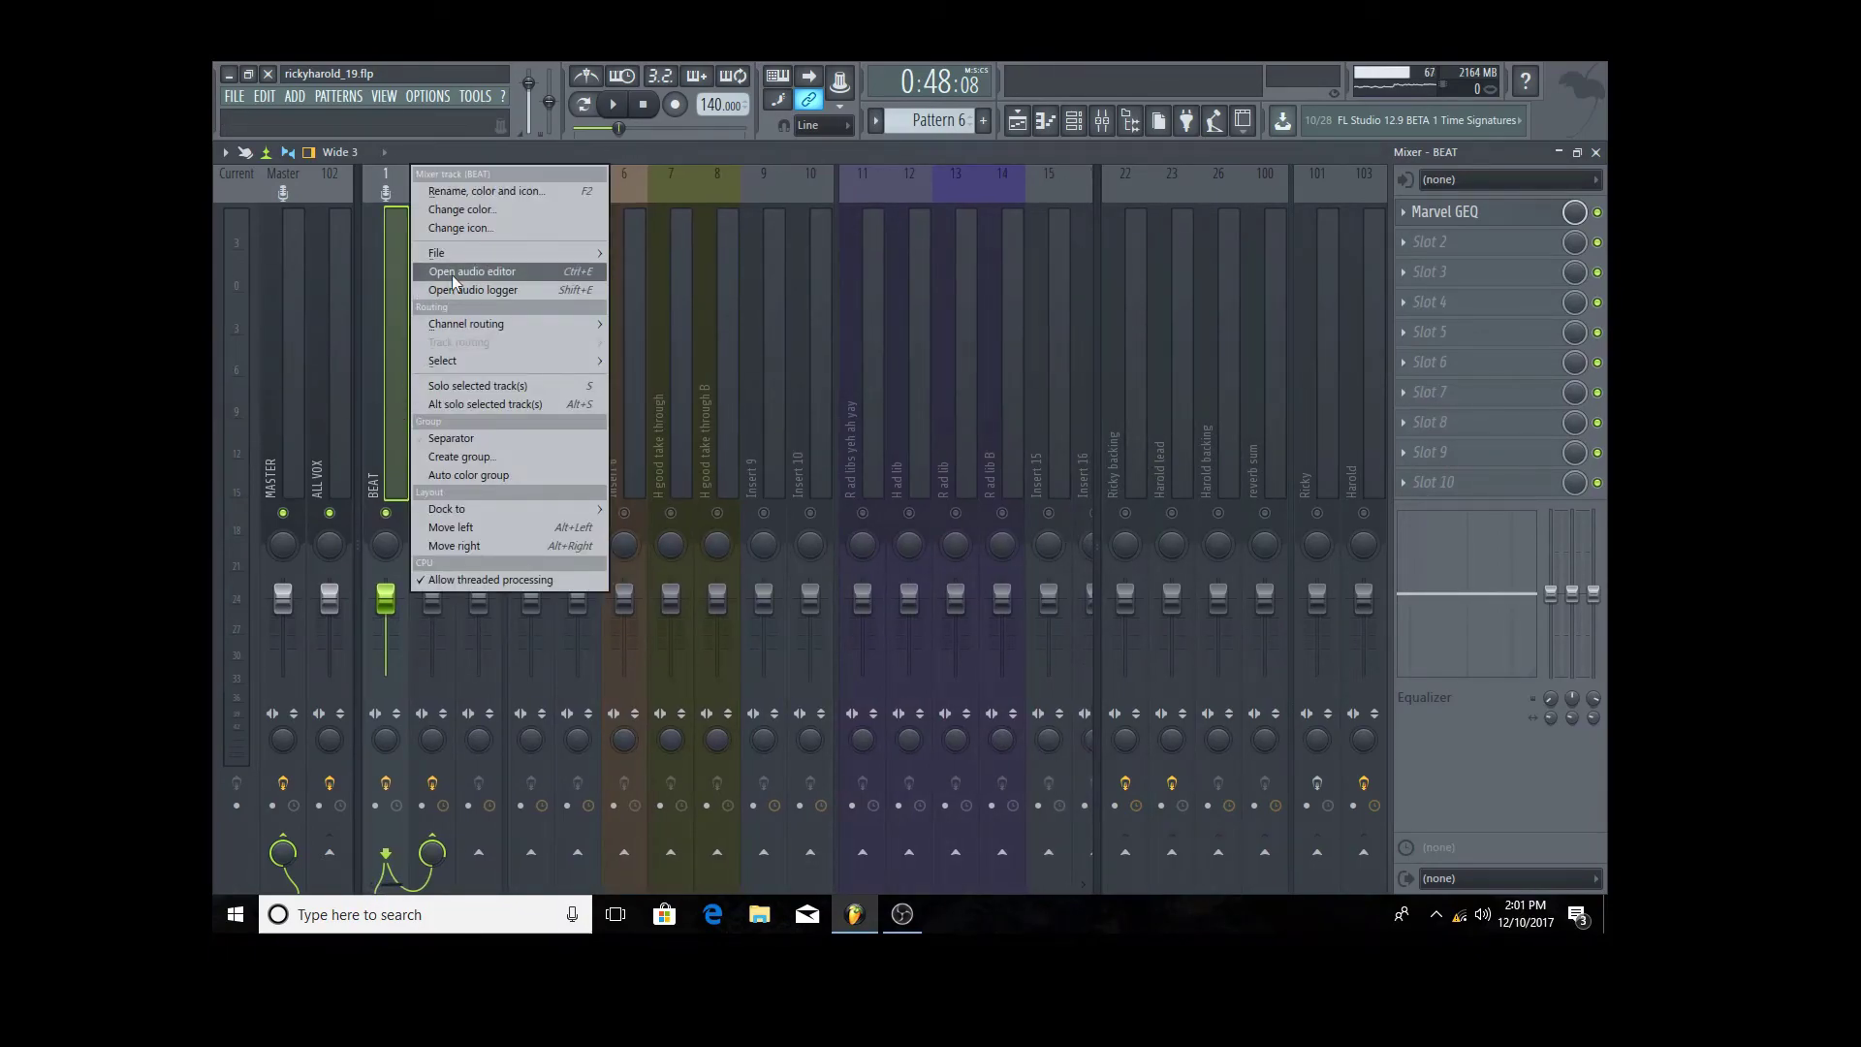
mouse_move(439, 254)
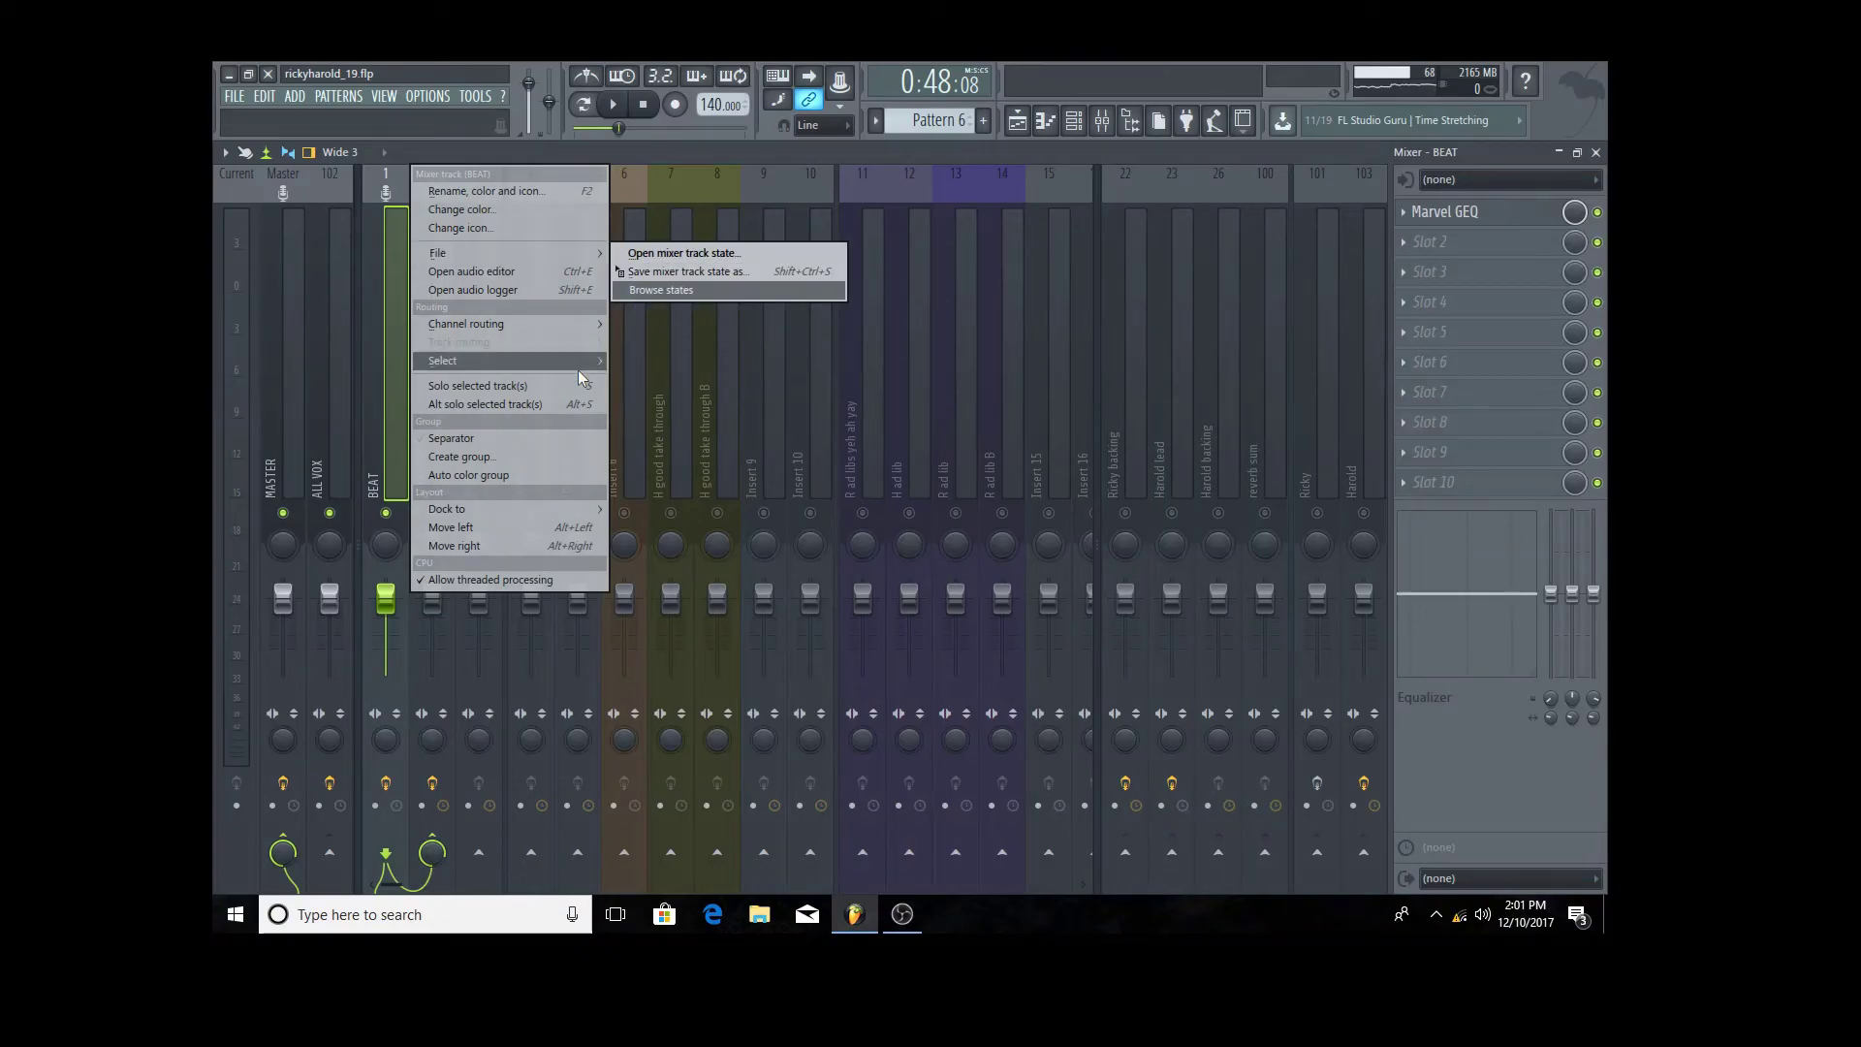
- Select APHEX SEND, check its track menu, and dismiss the empty Slot 1 plugin list
left_click(383, 424)
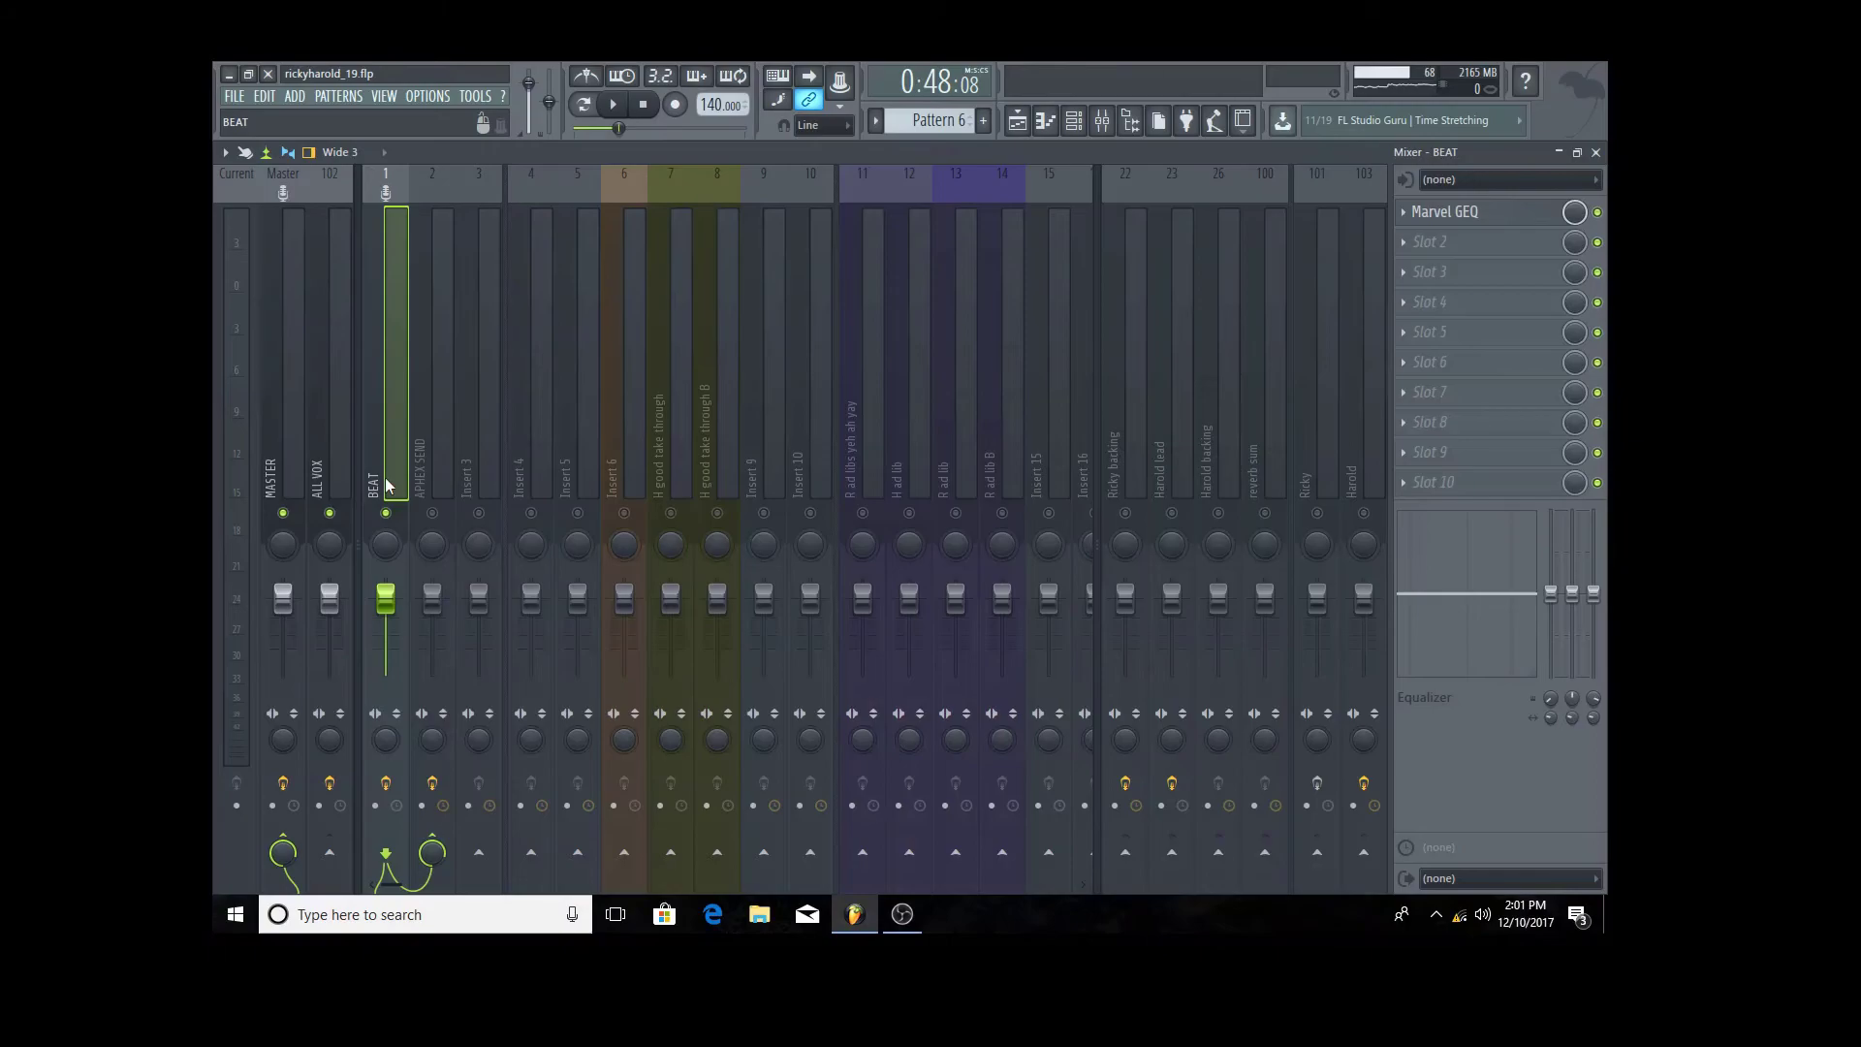
left_click(433, 468)
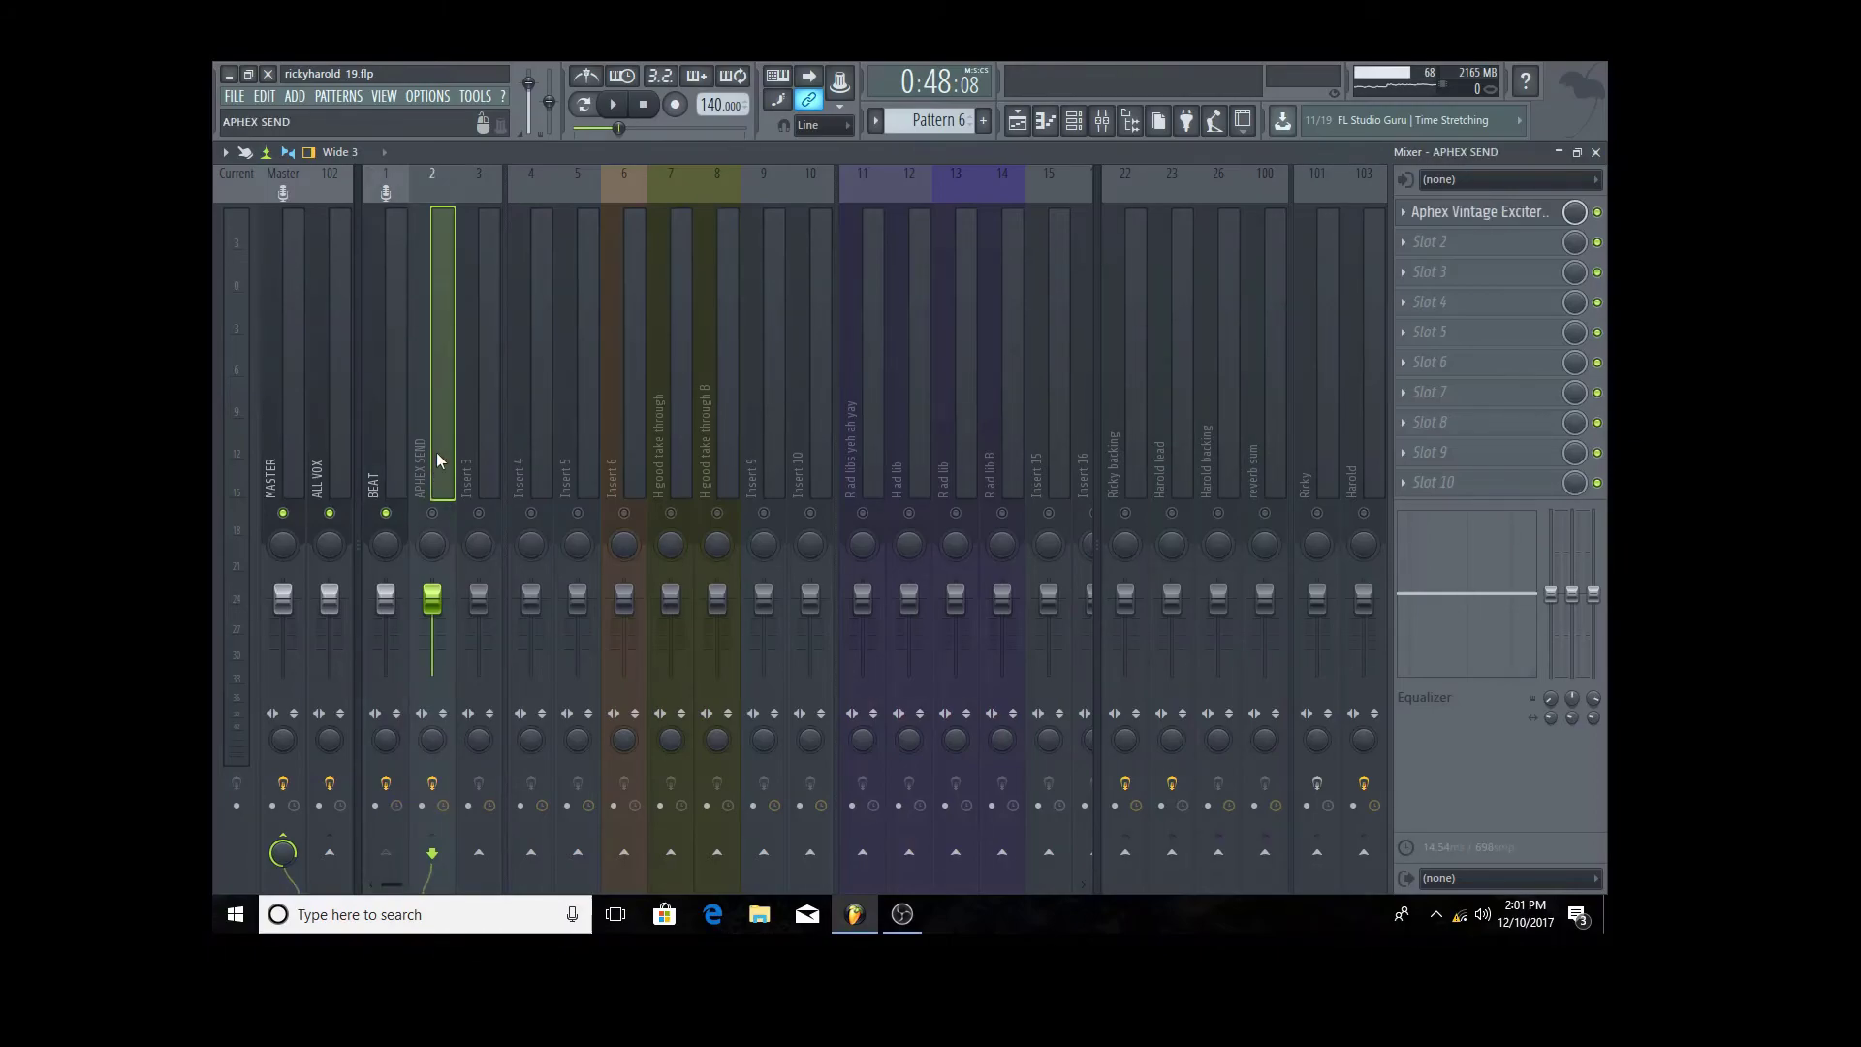
right_click(437, 453)
mouse_move(515, 323)
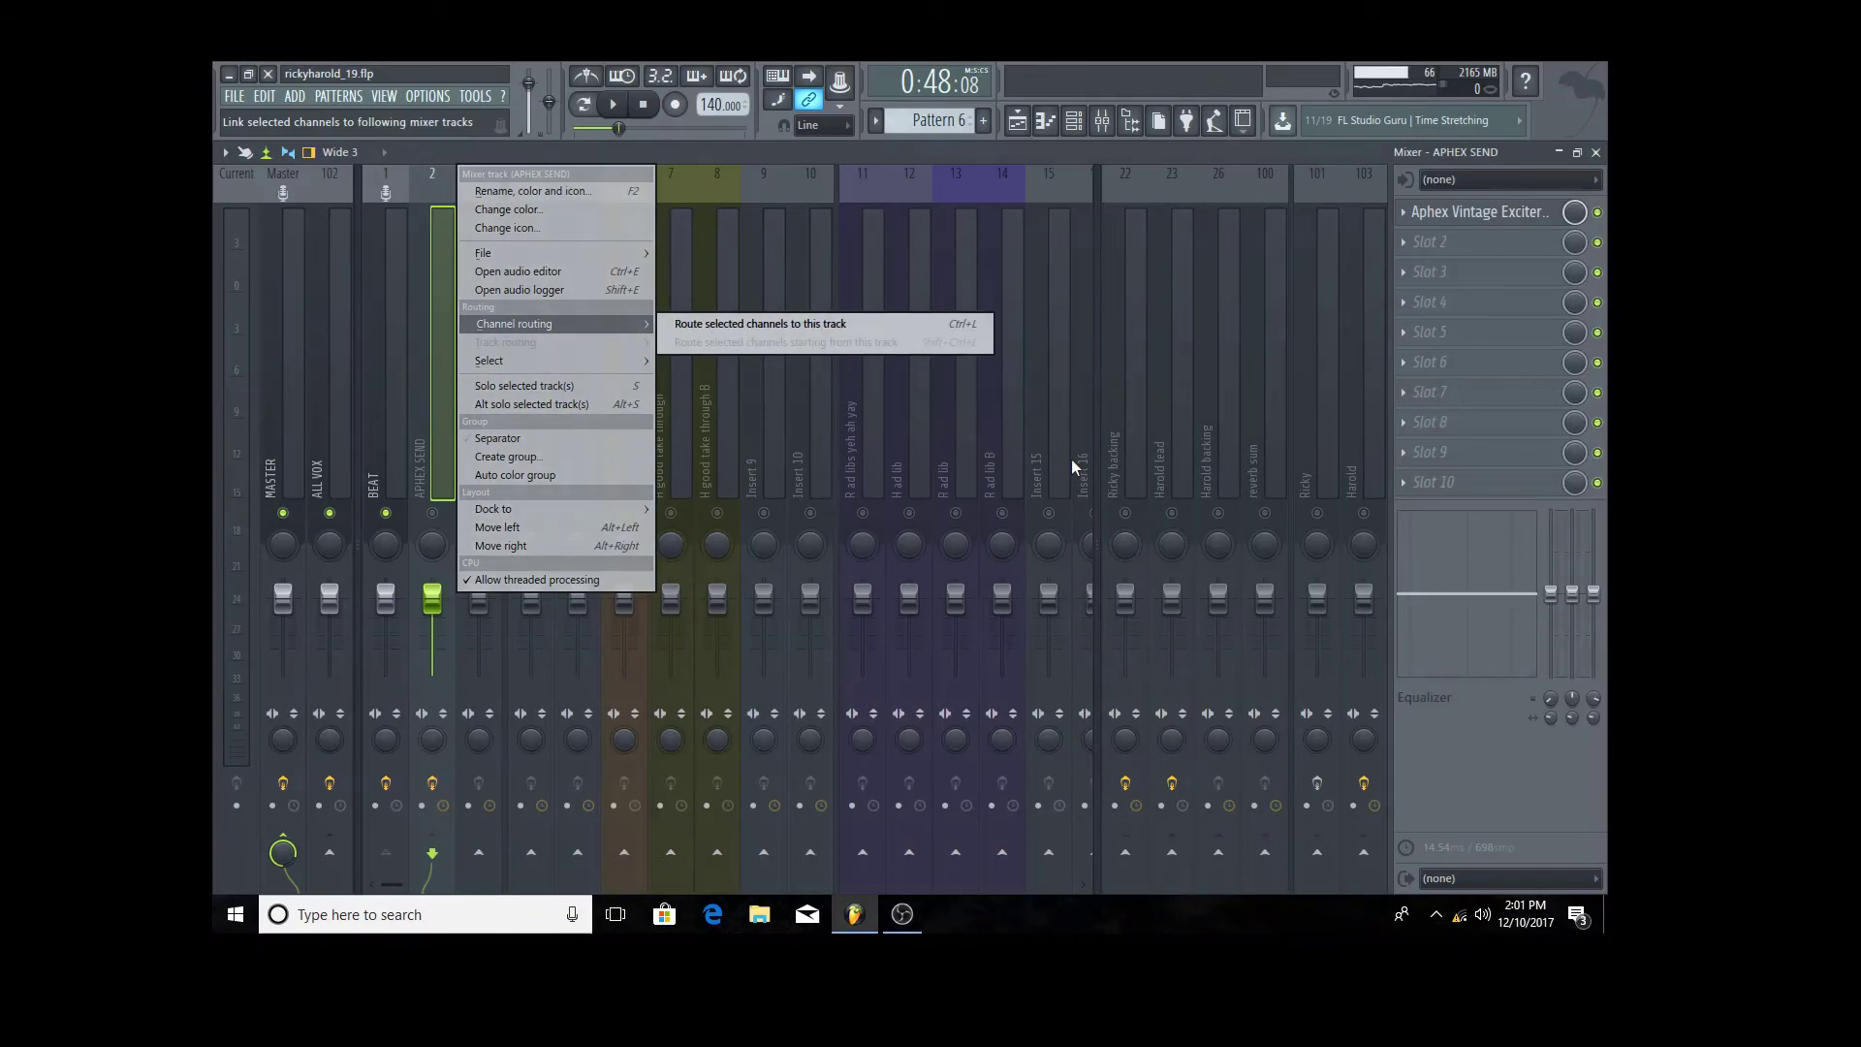
left_click(1473, 518)
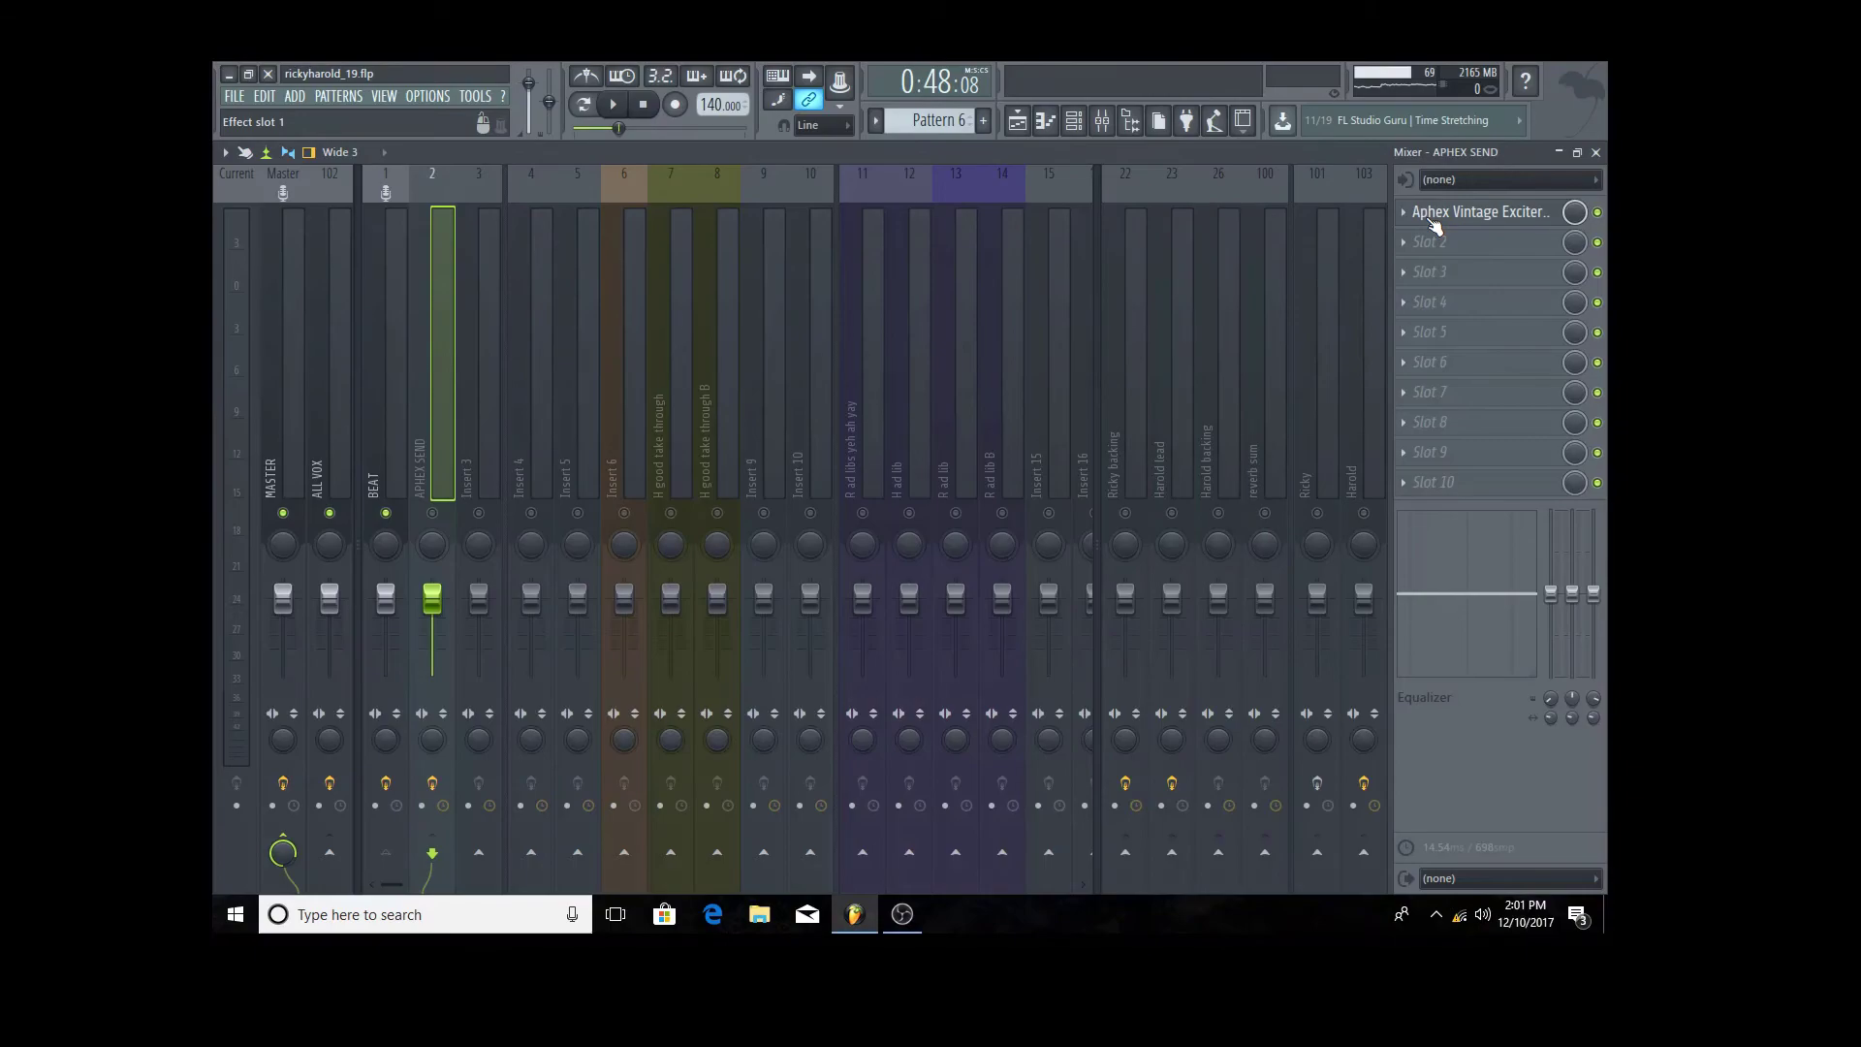
scroll(1436, 220, "down", 1)
left_click(1435, 208)
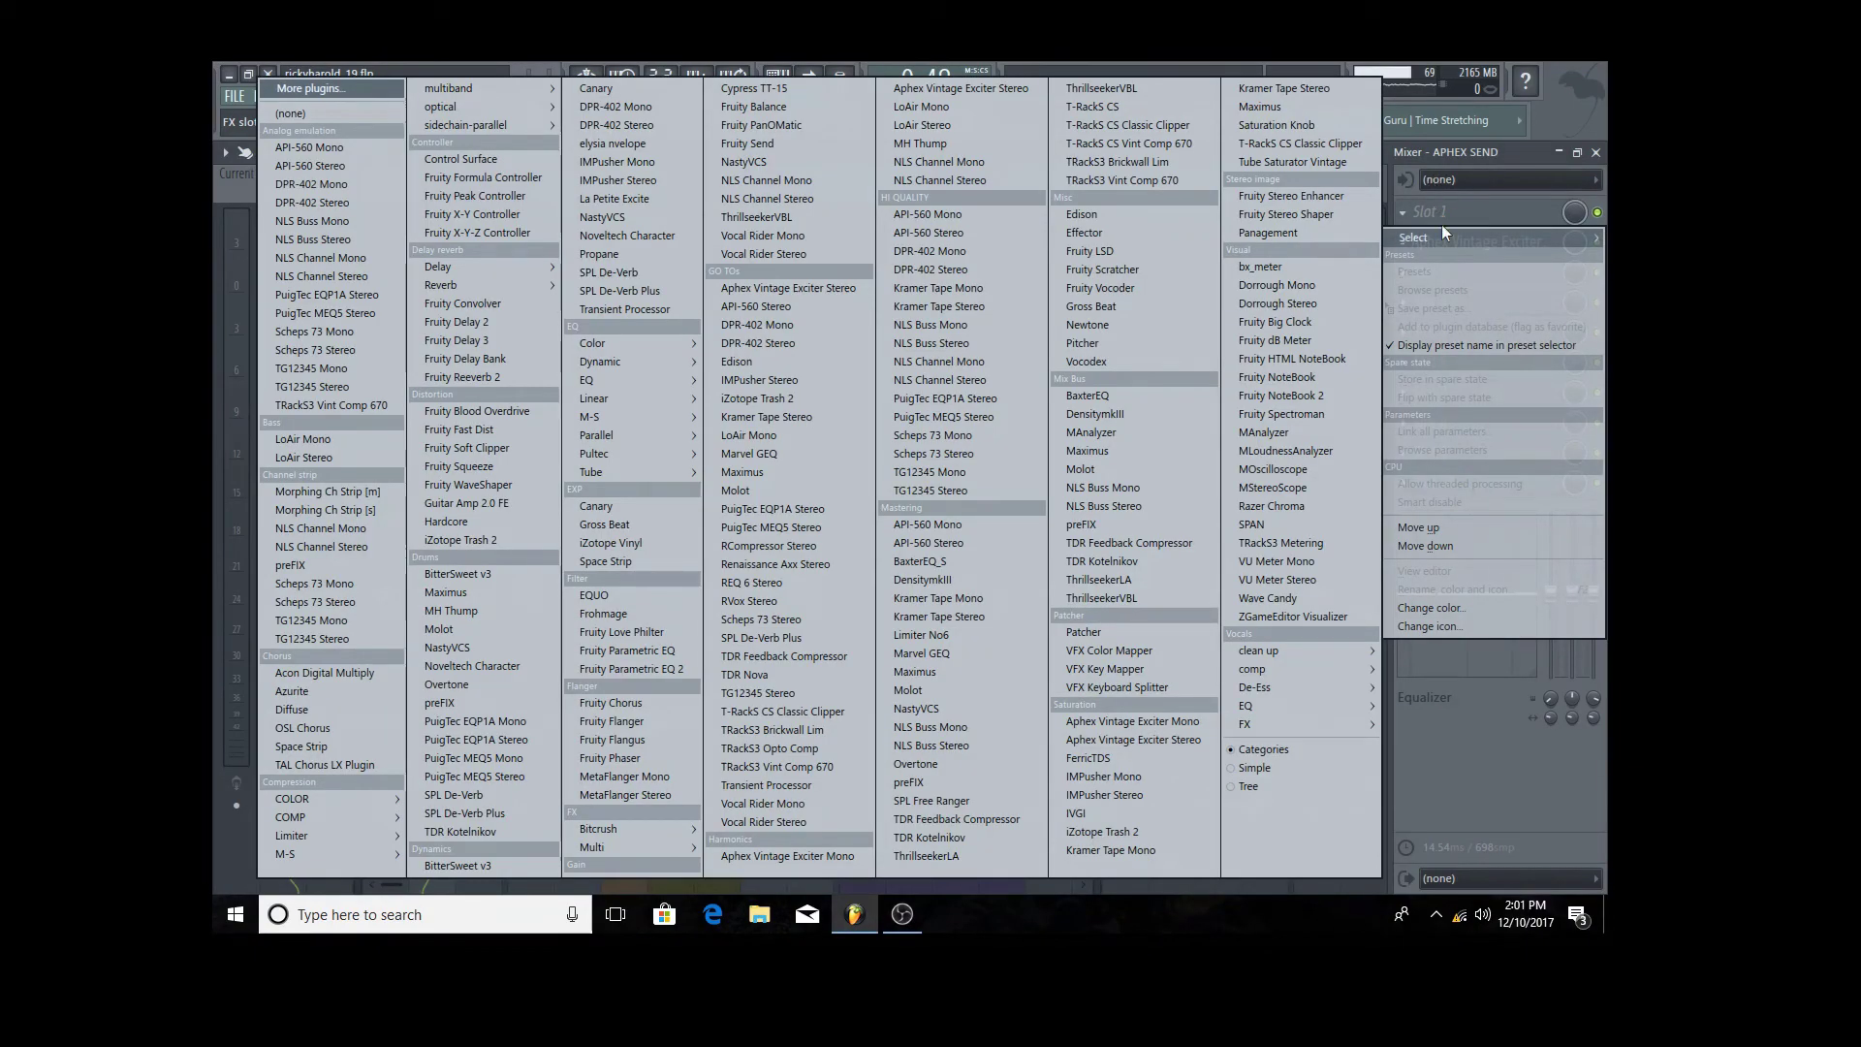
key("Escape")
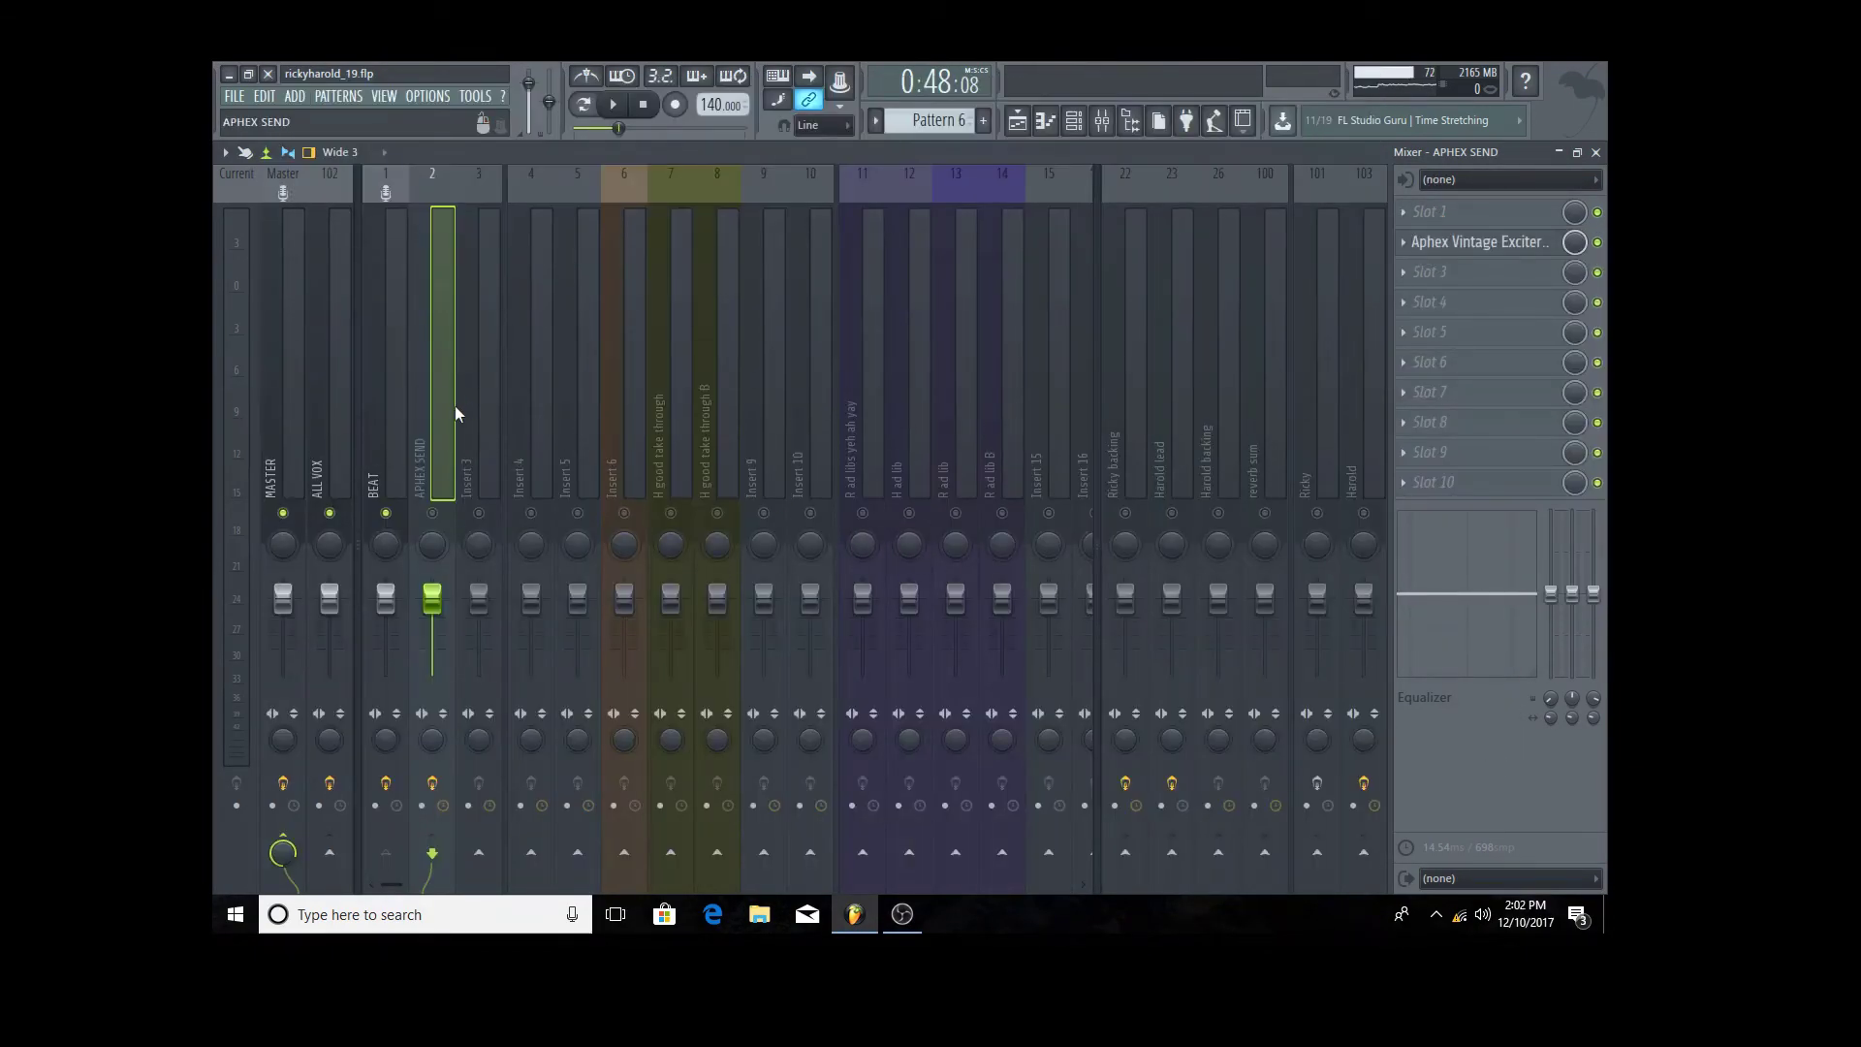
- Load the 'General purpose air mastering' mixer state onto track 2, replacing APHEX SEND
right_click(446, 407)
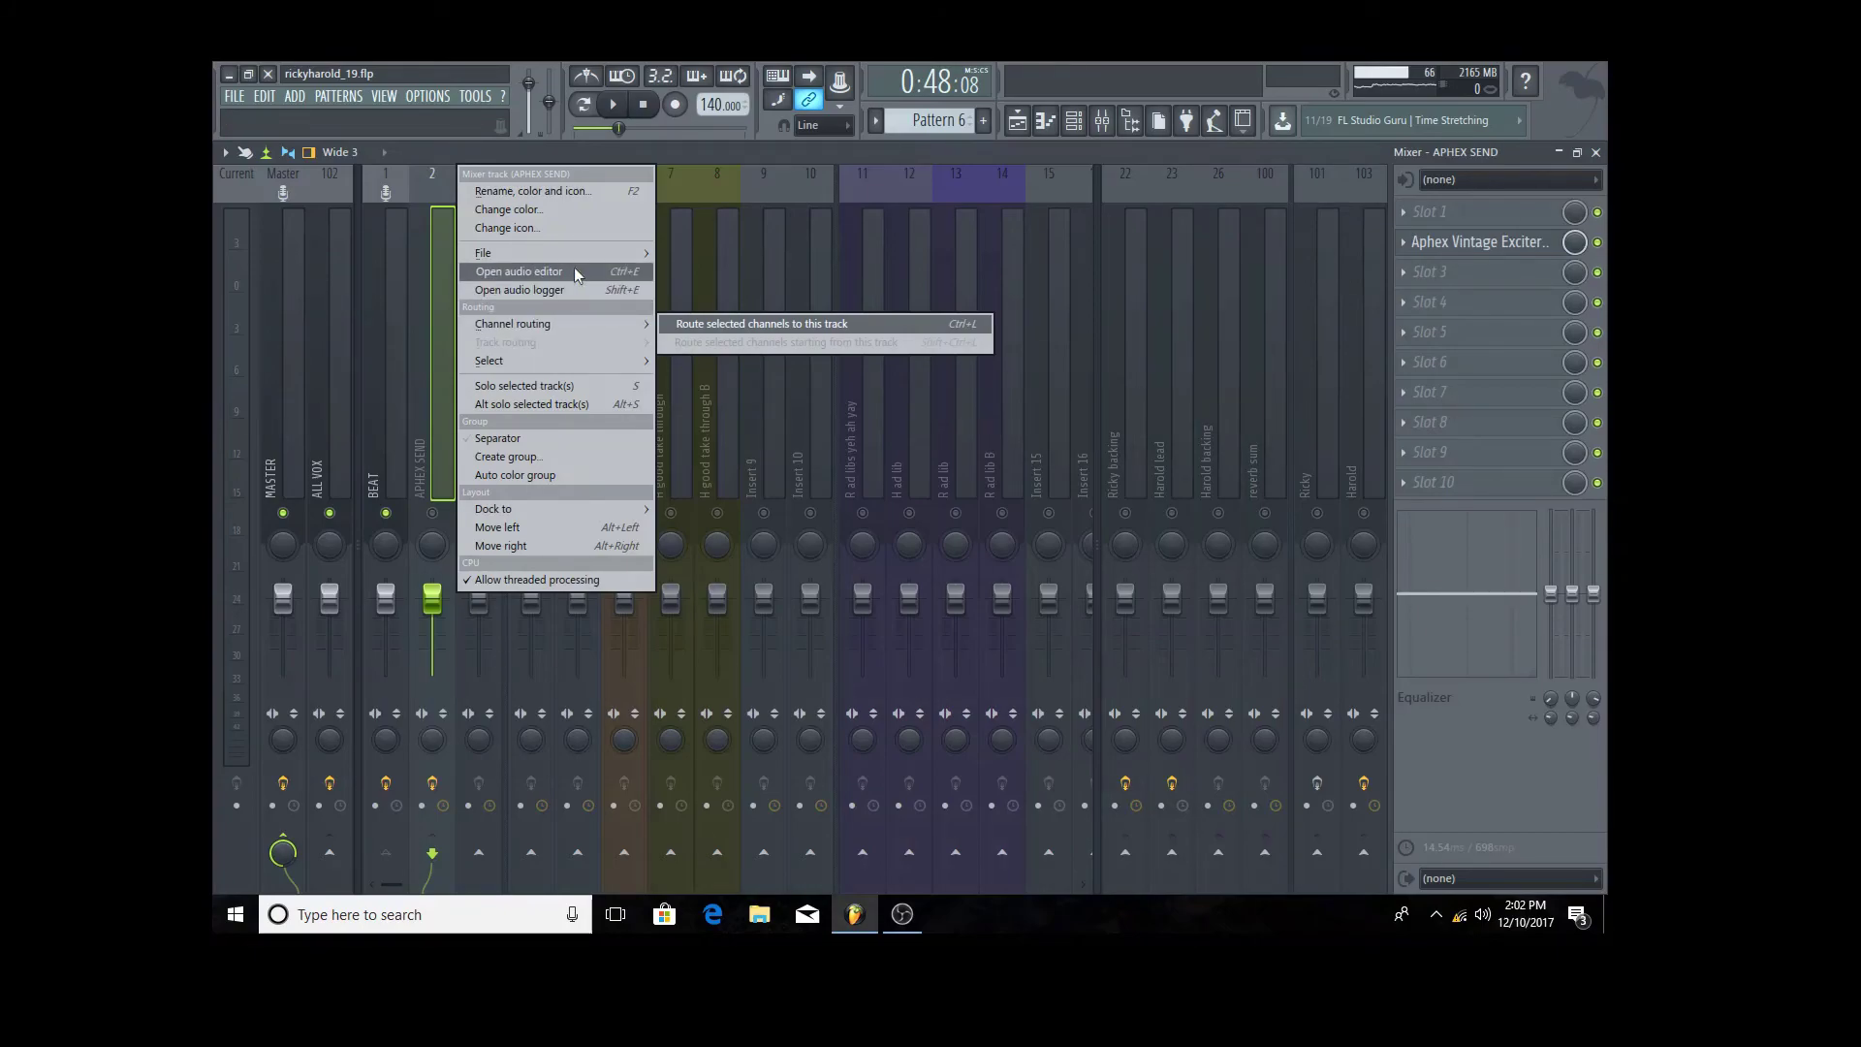
mouse_move(485, 254)
left_click(722, 251)
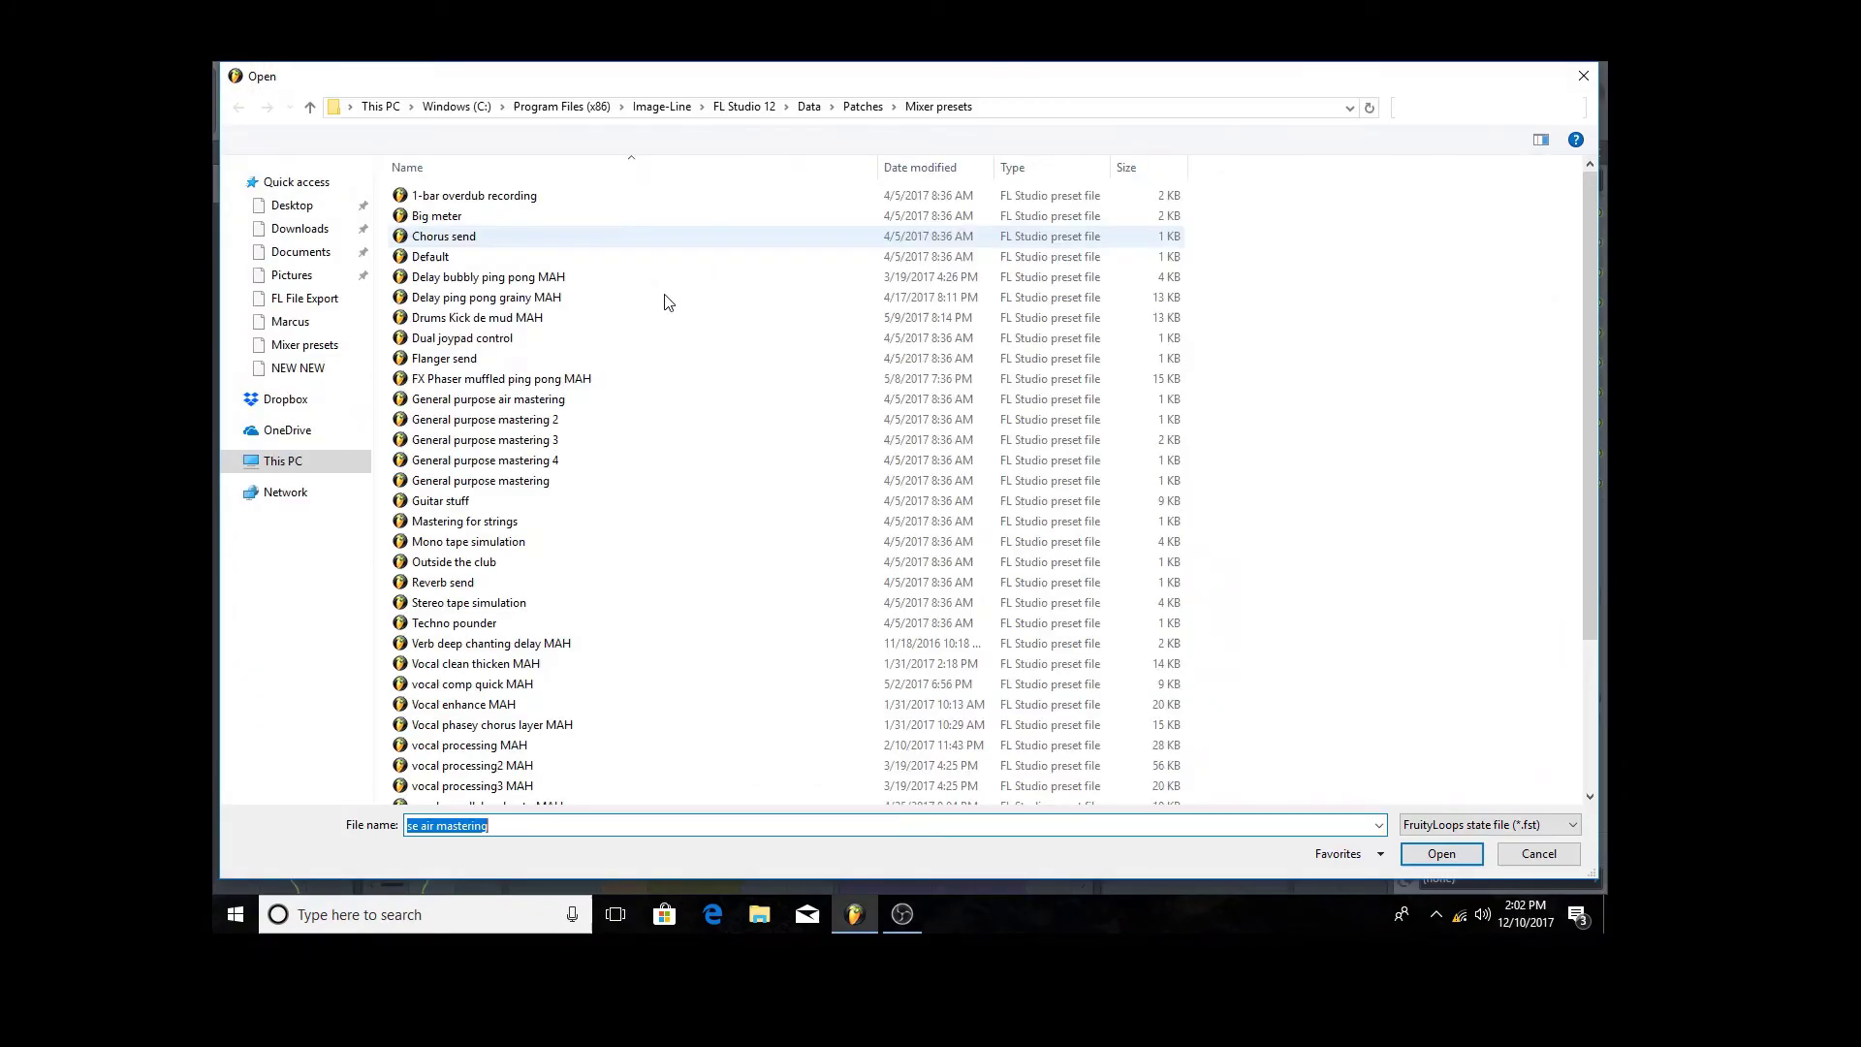
double_click(534, 406)
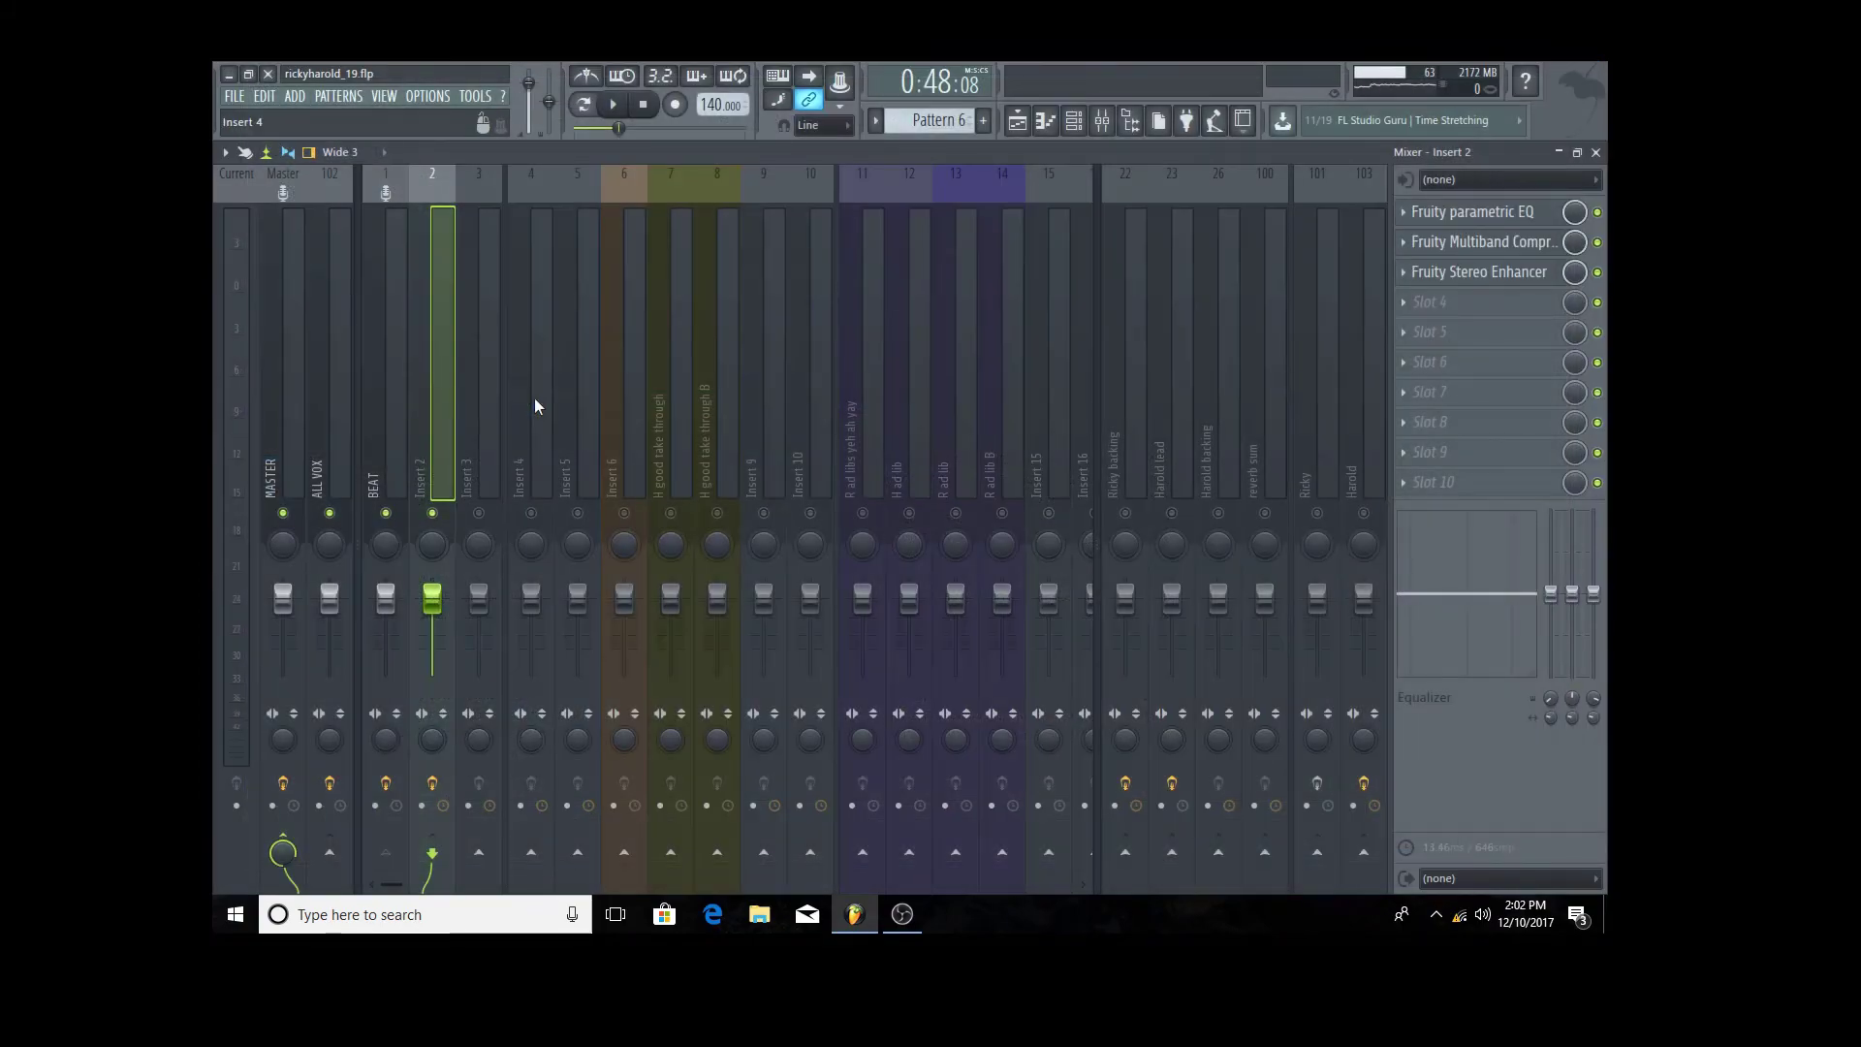
left_click(386, 418)
left_click(430, 440)
left_click(381, 430)
left_click(440, 435)
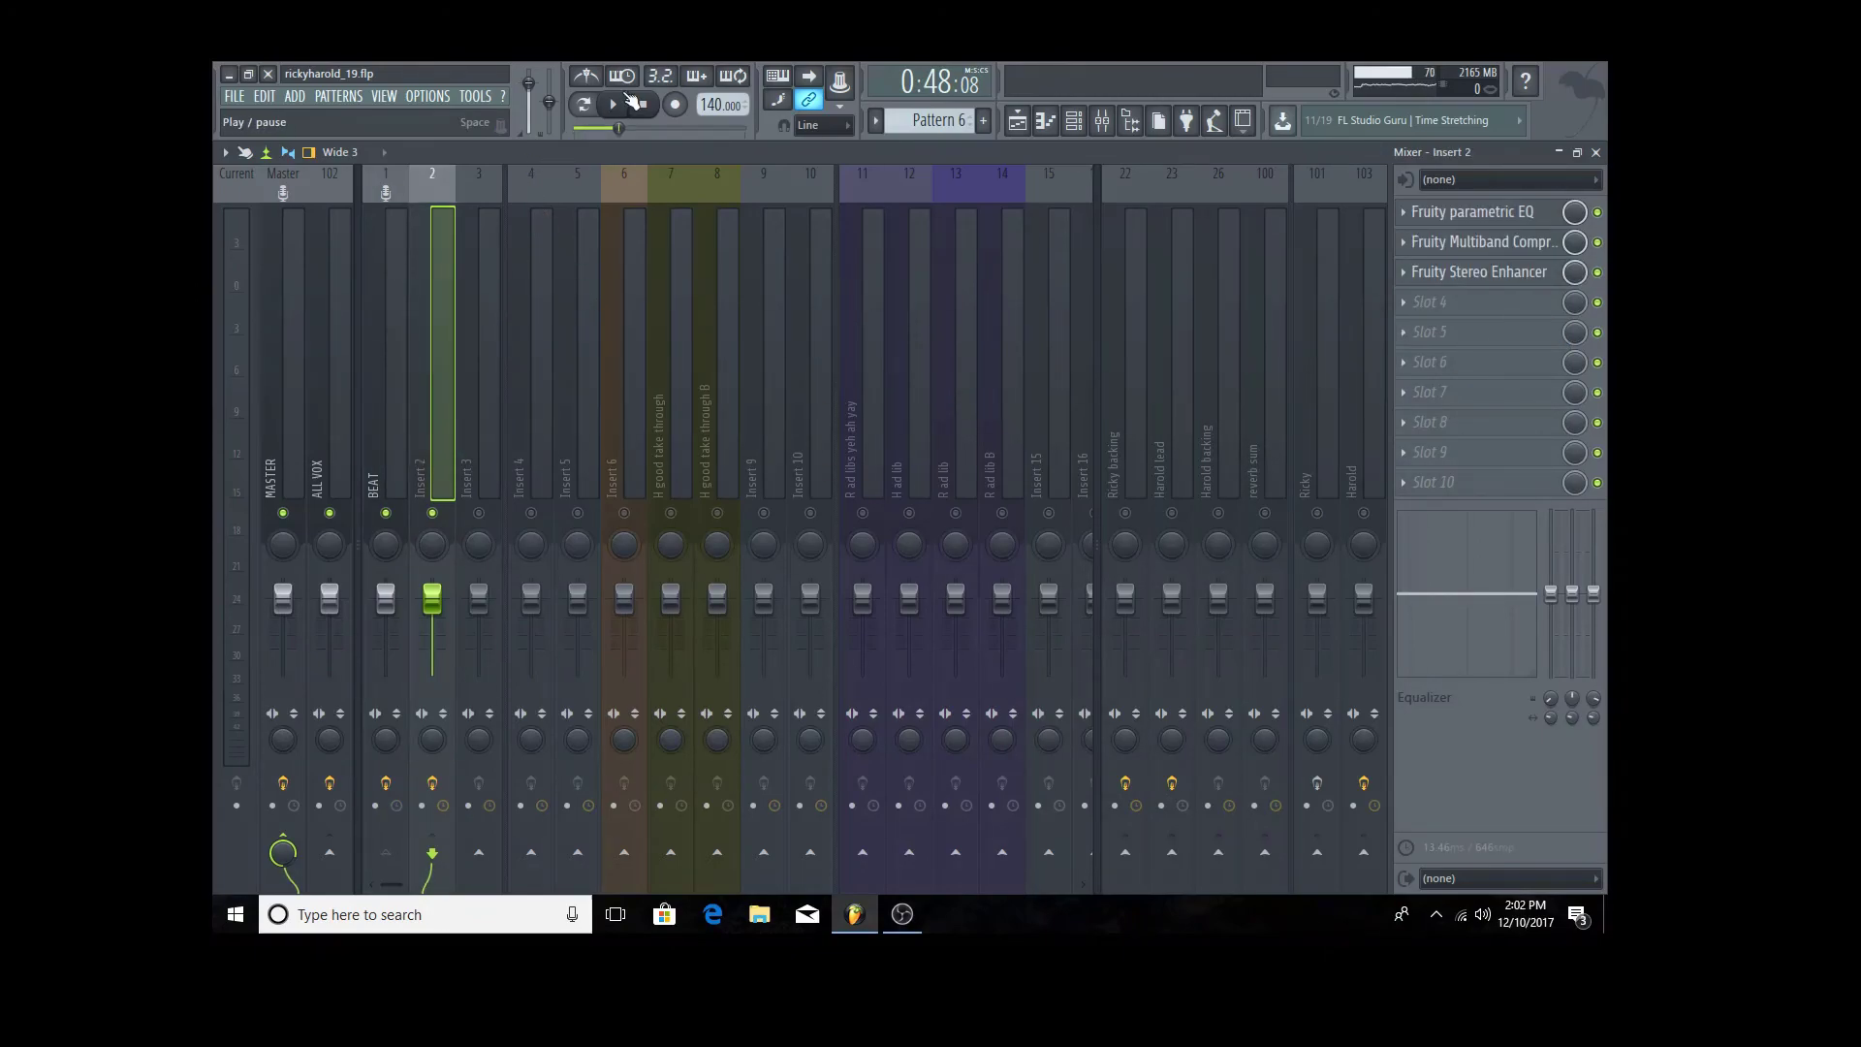
left_click(434, 514)
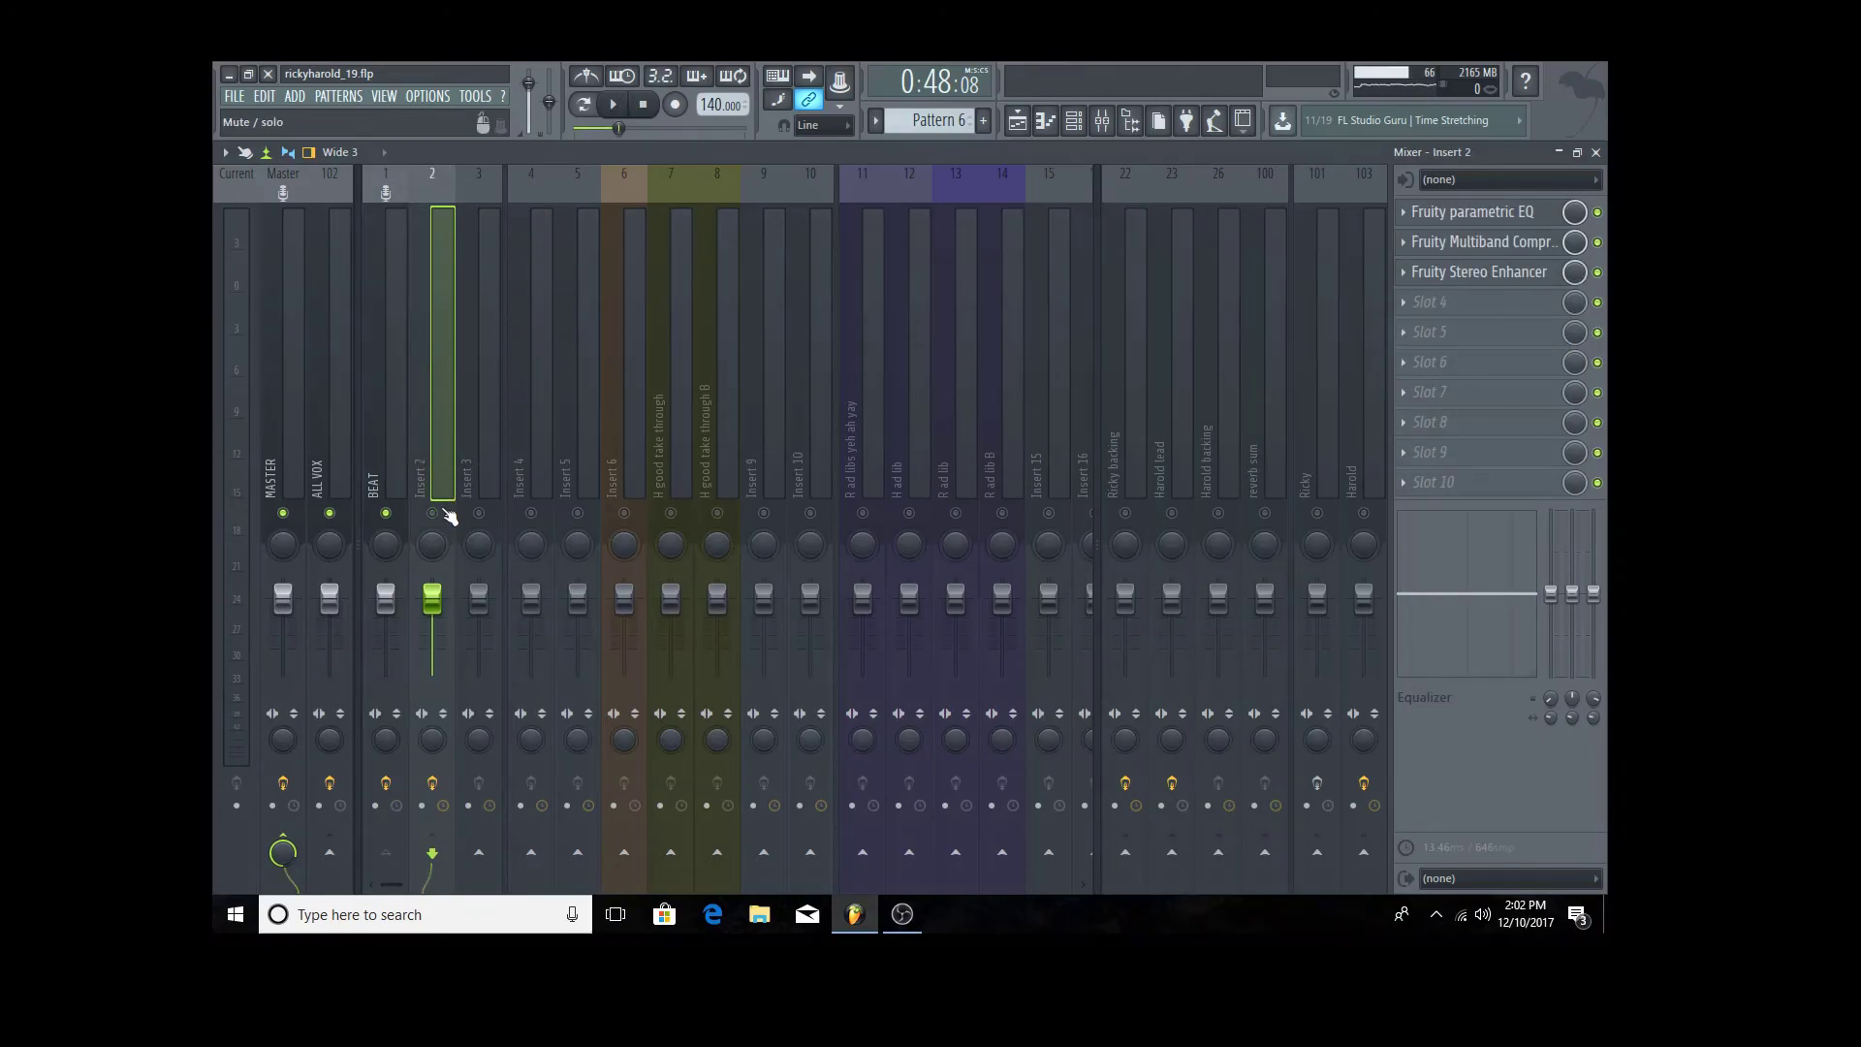
left_click(386, 446)
left_click(618, 107)
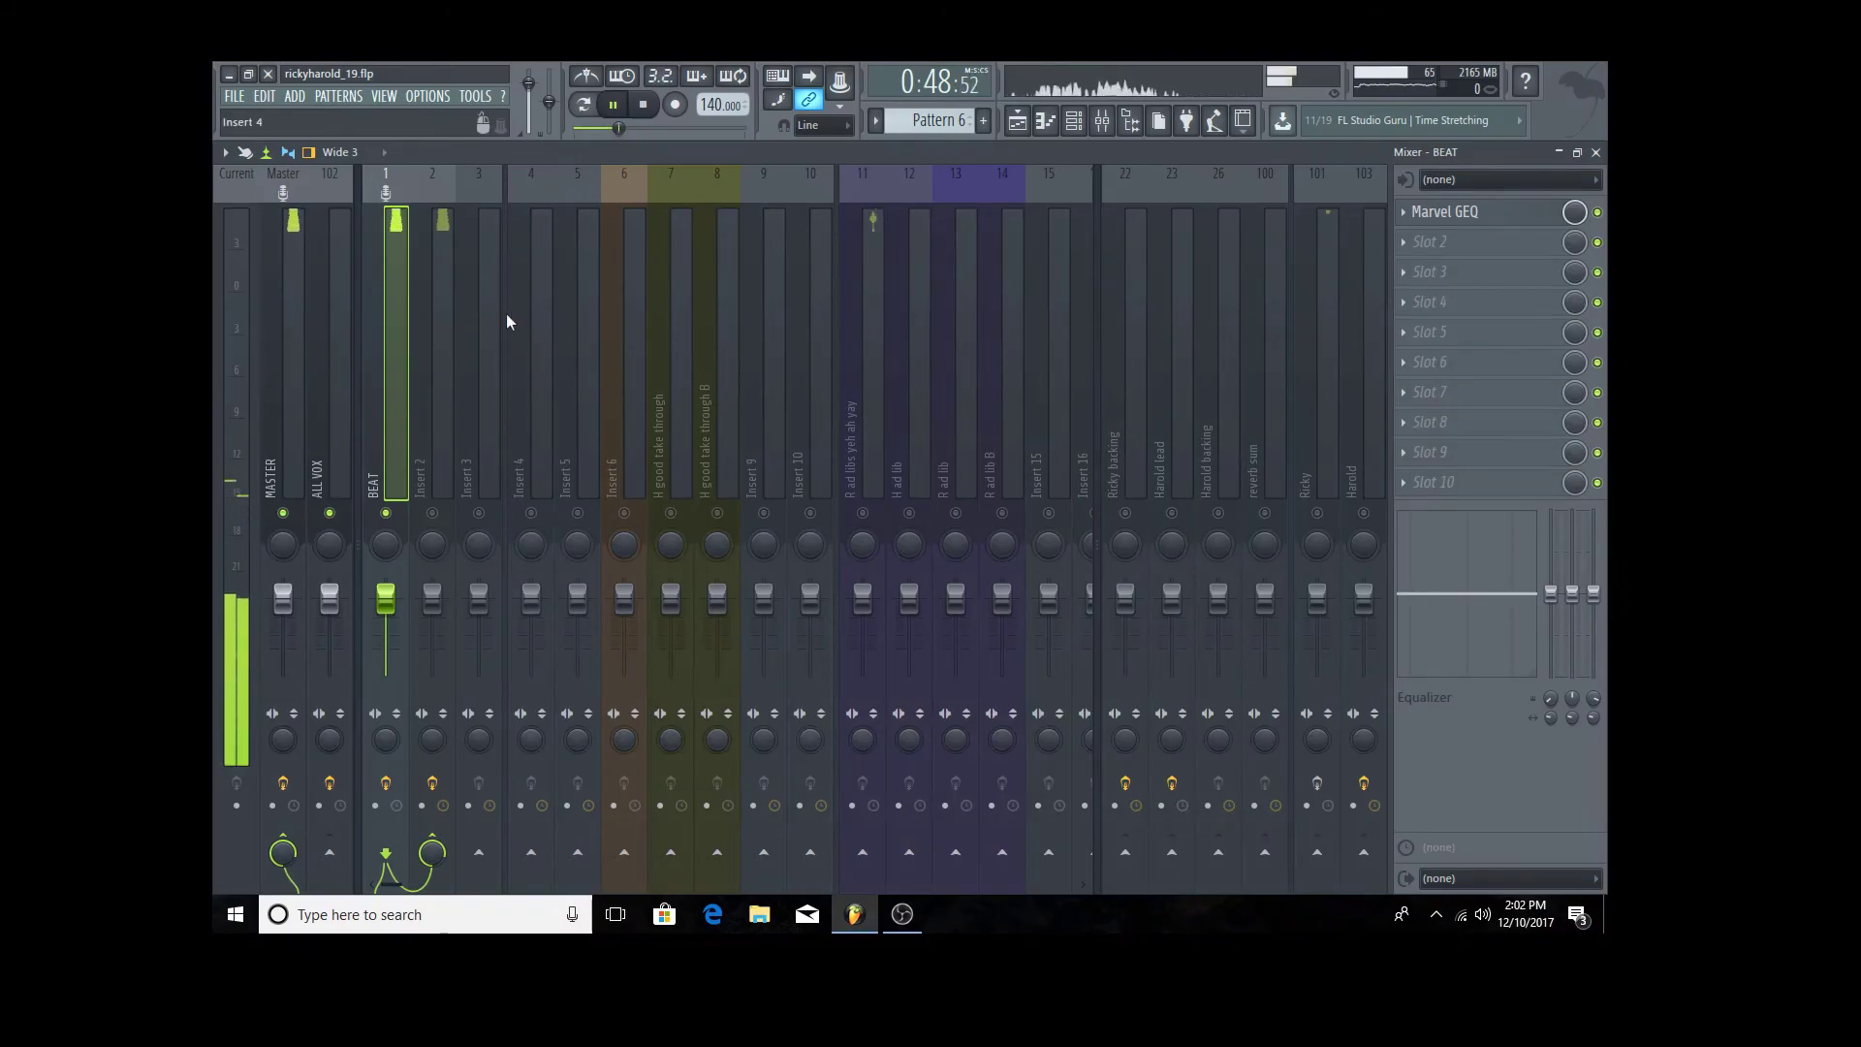
left_click(433, 514)
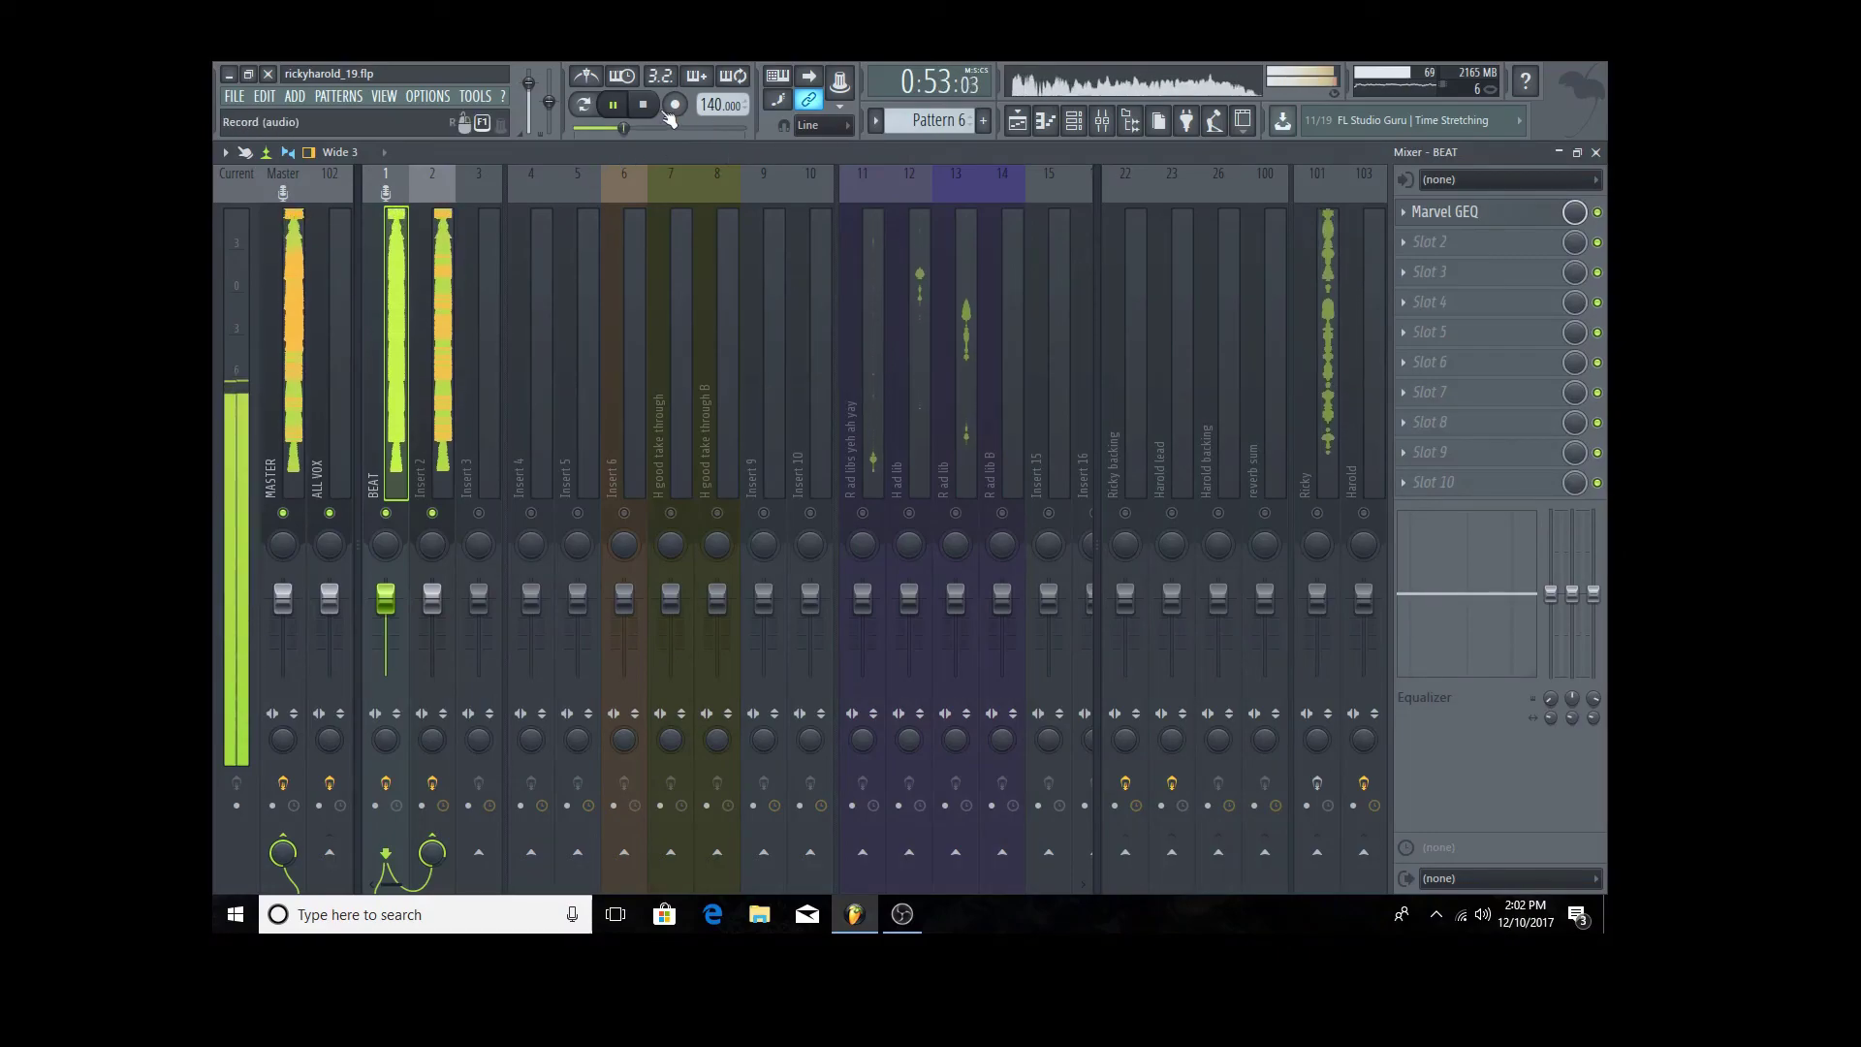
key("space")
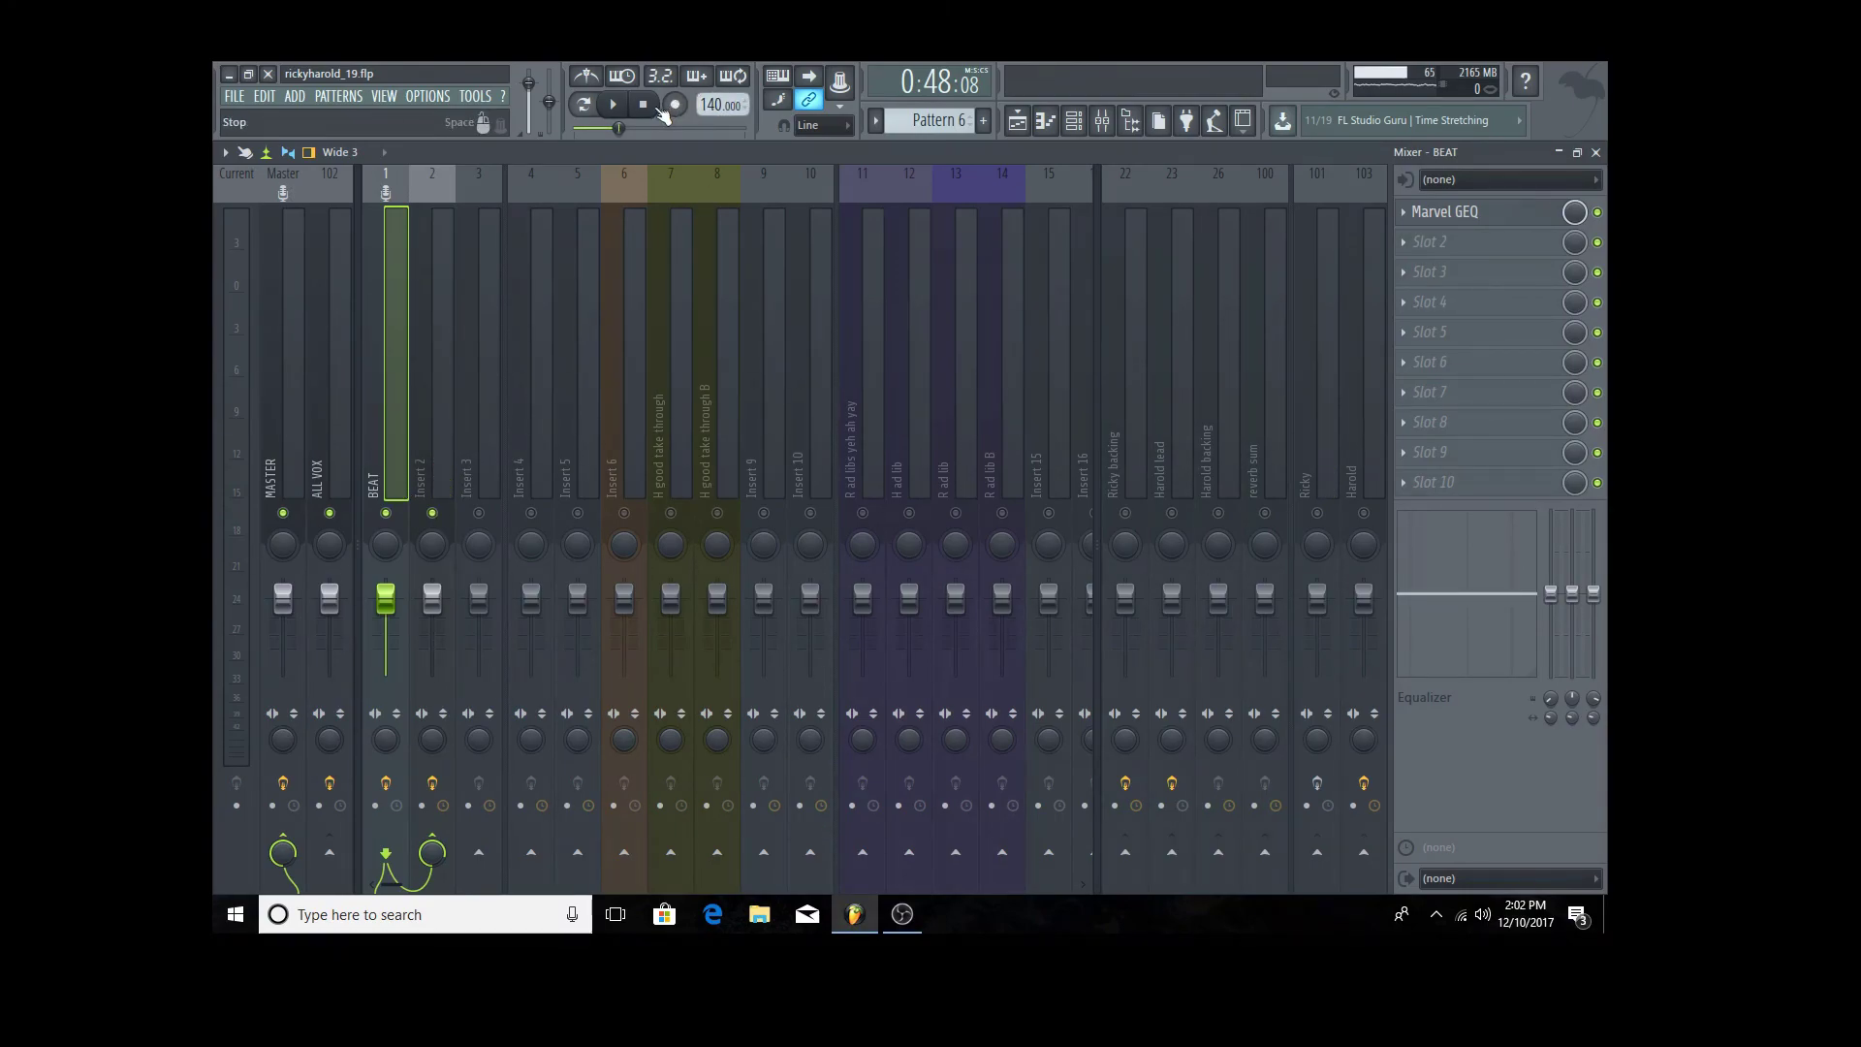
left_click(629, 110)
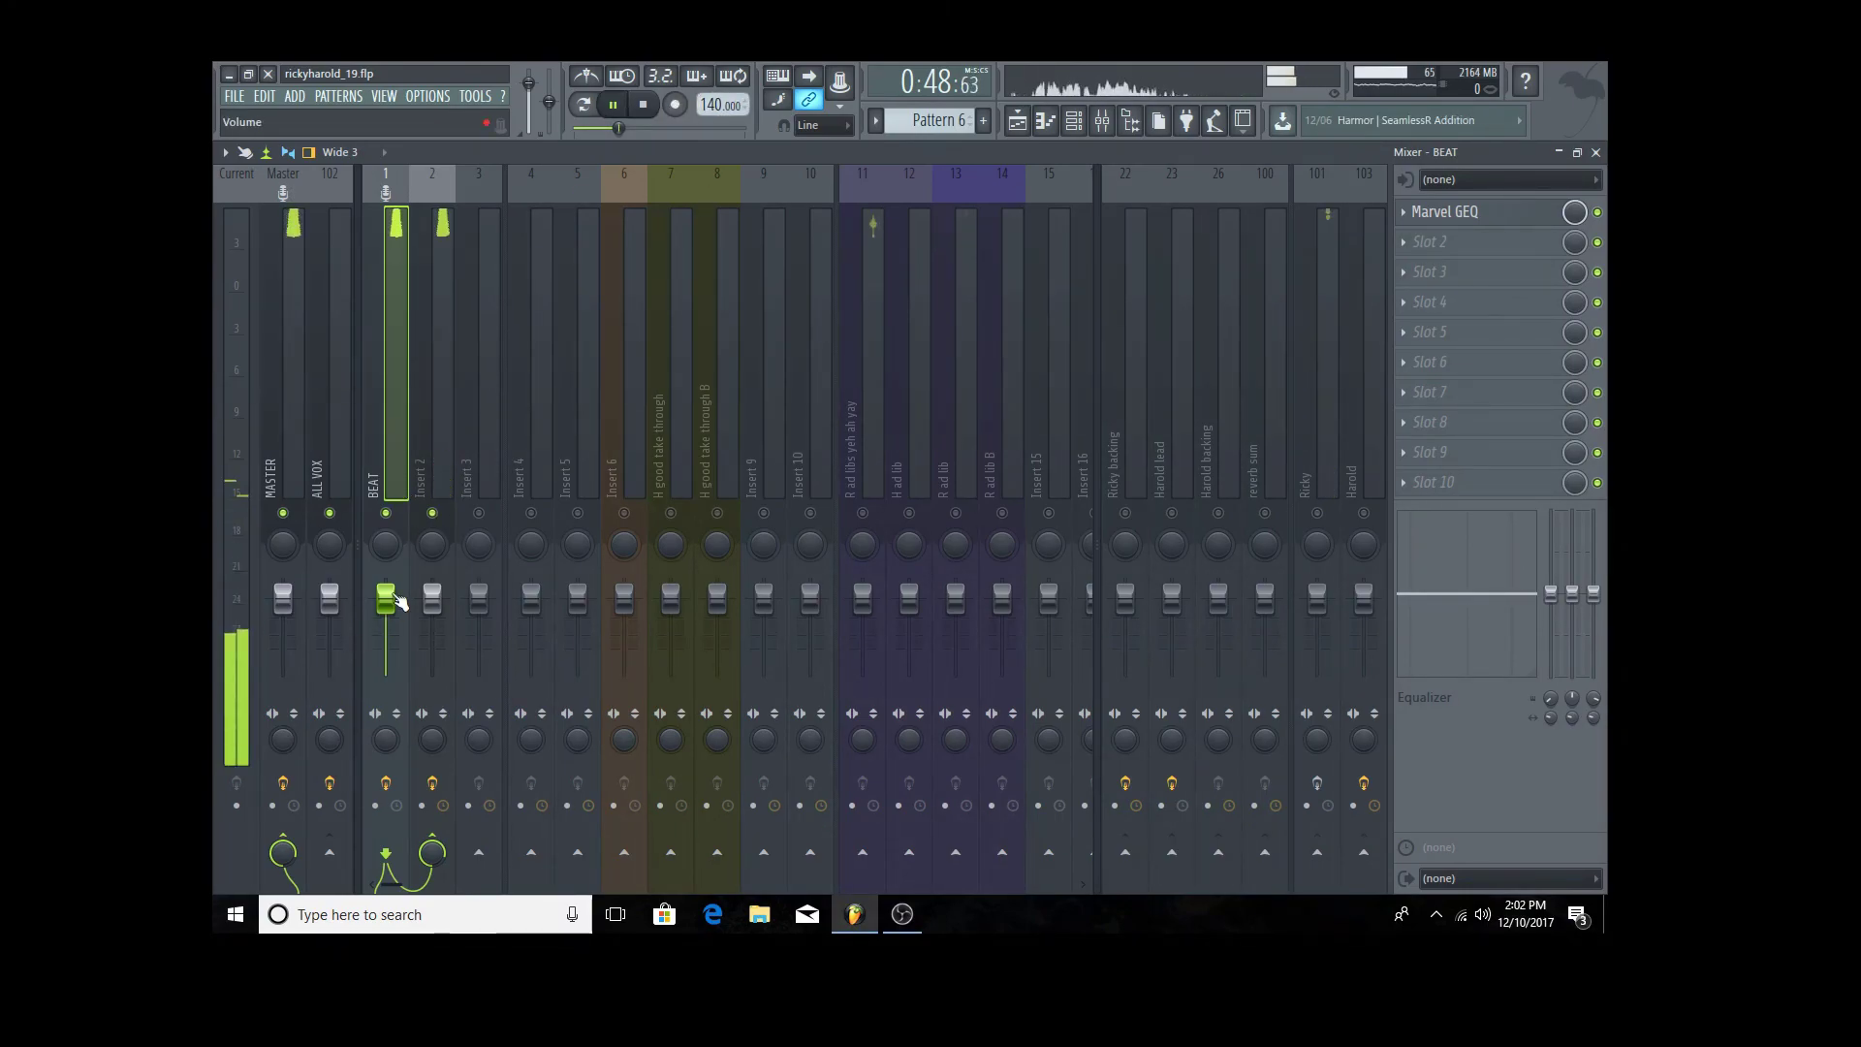
left_click(431, 517)
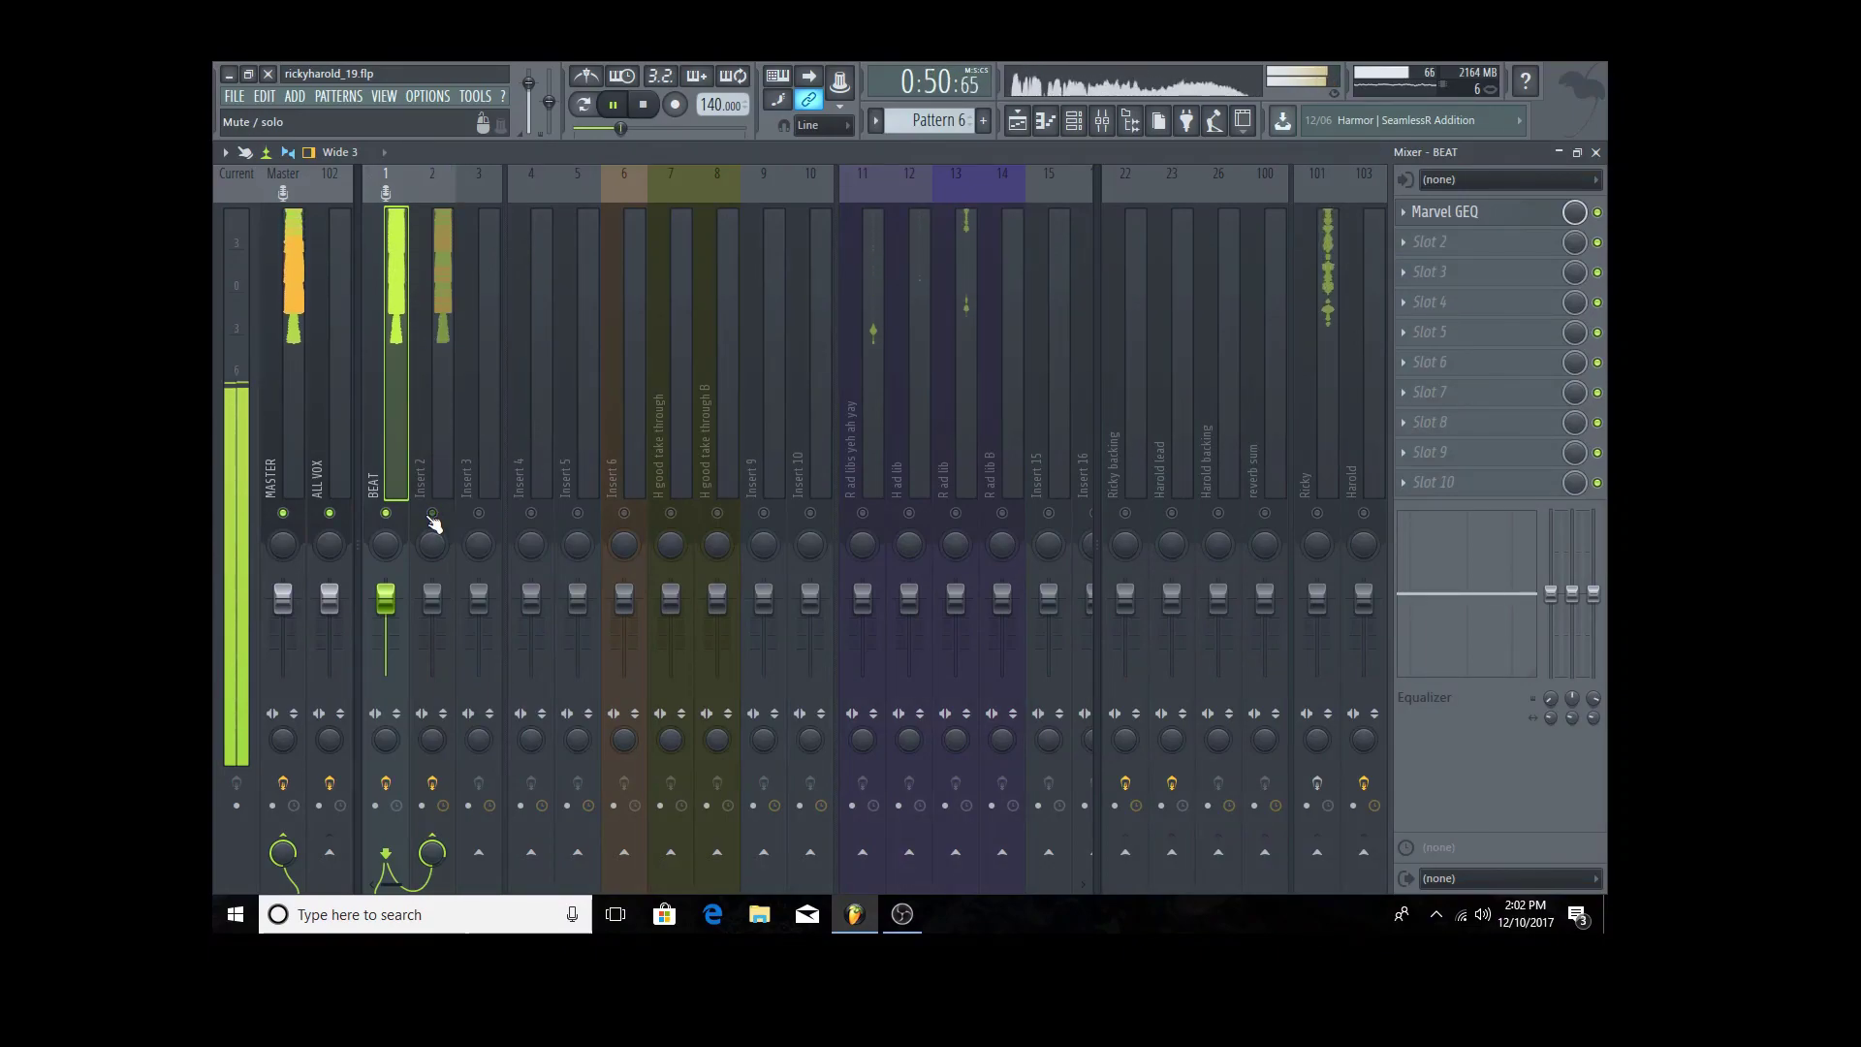
left_click(430, 517)
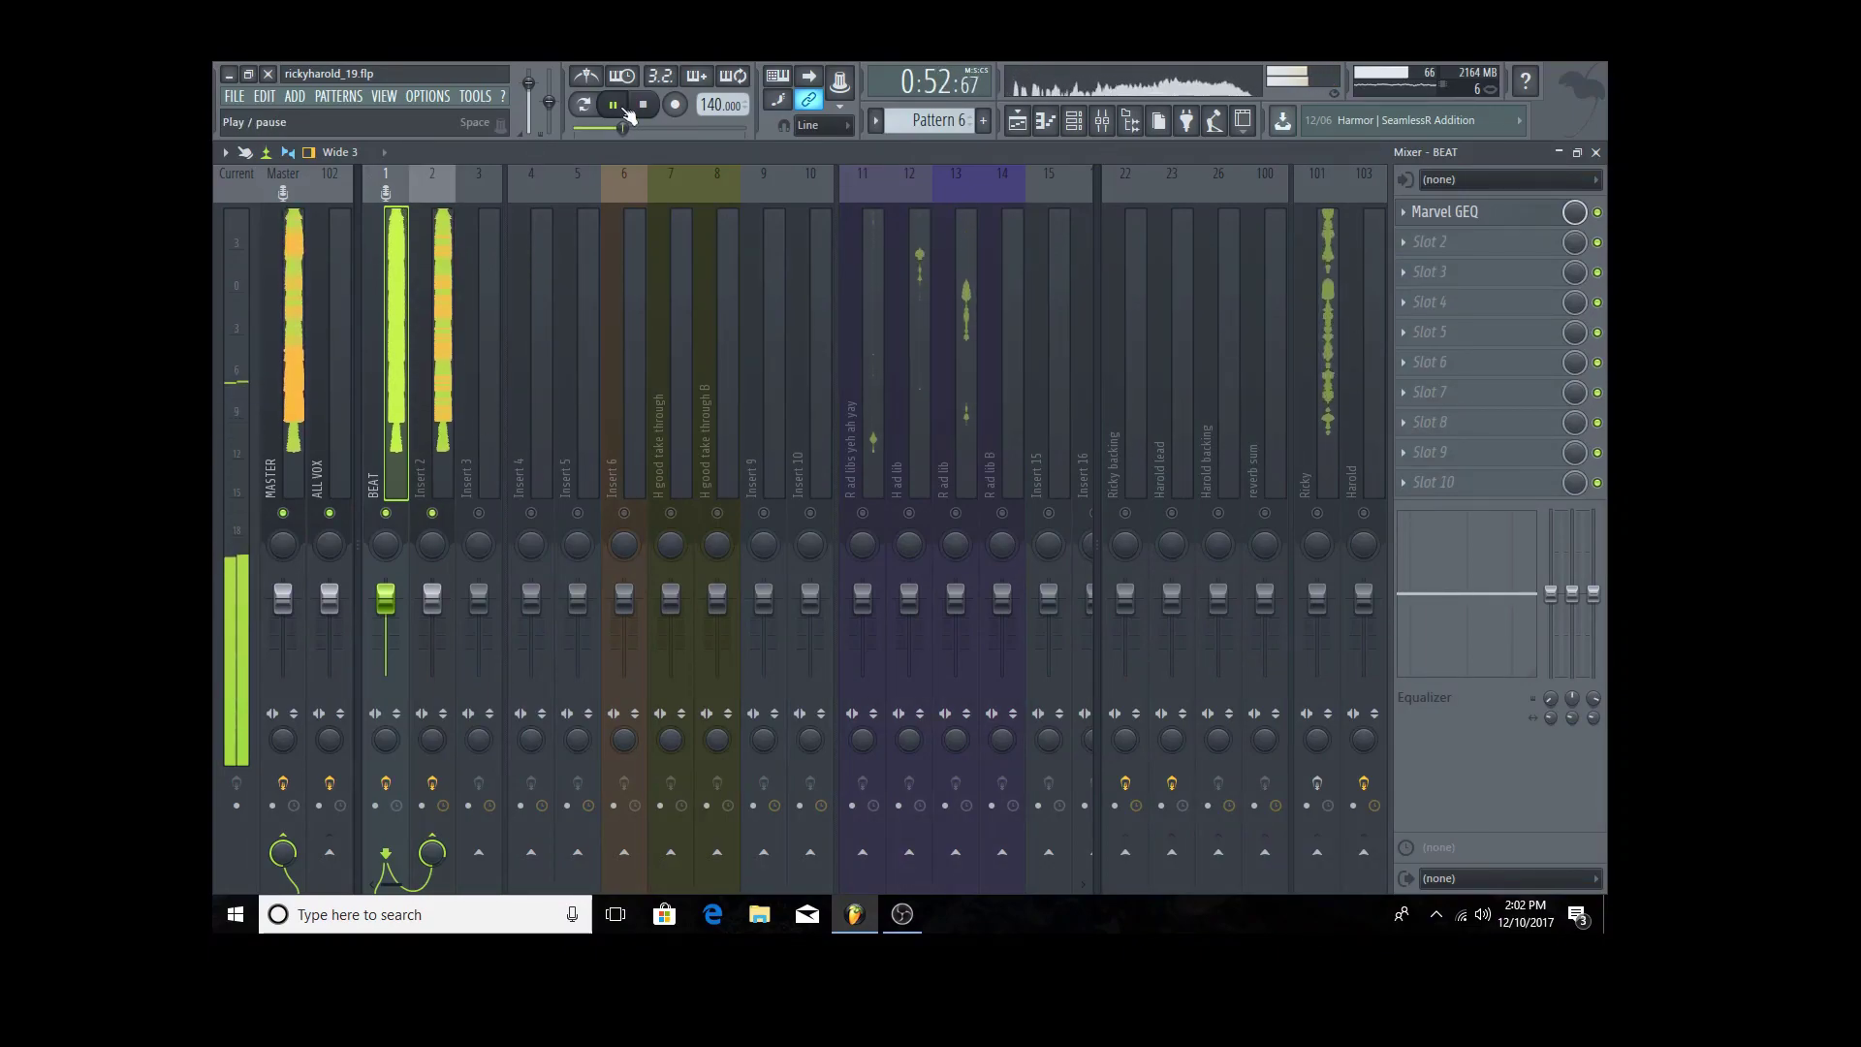